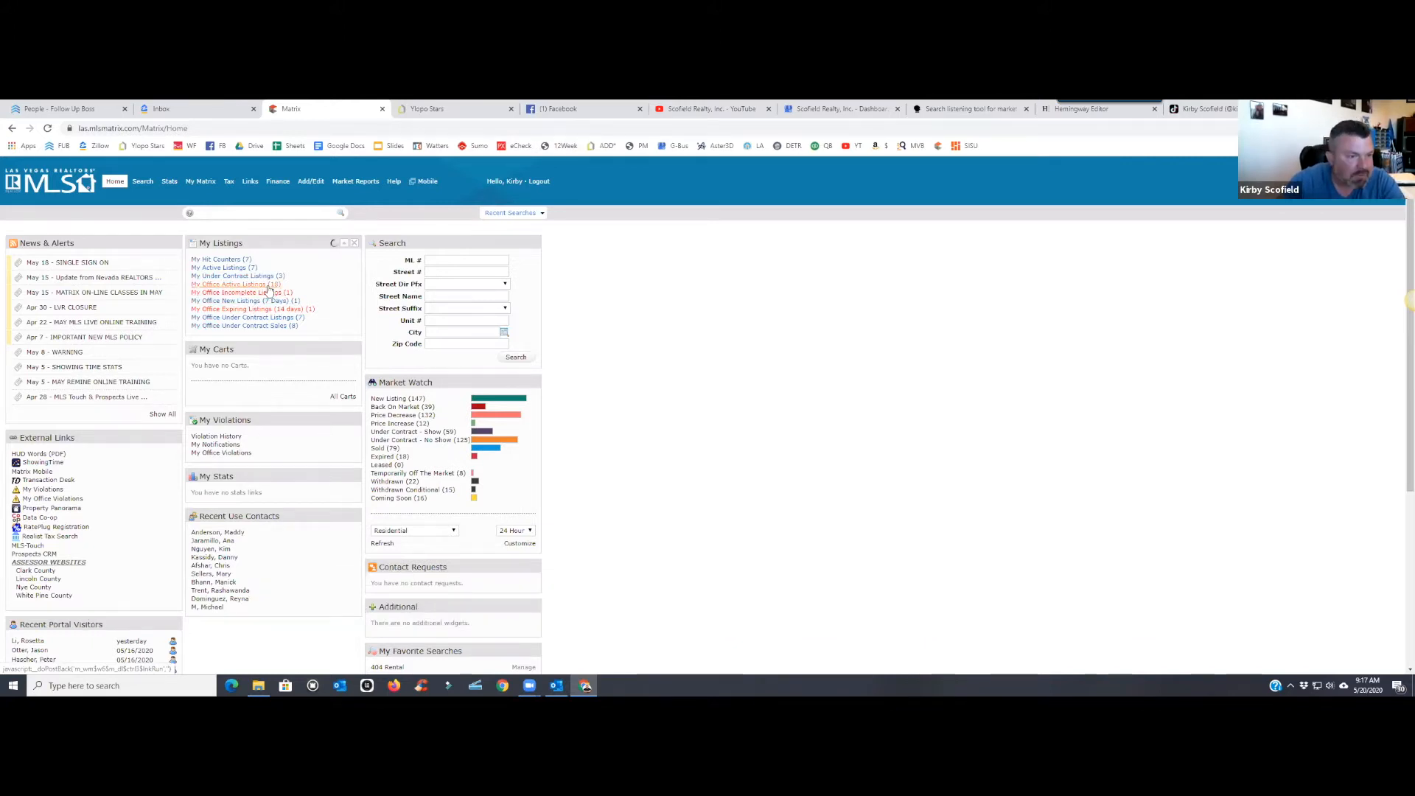
click(268, 286)
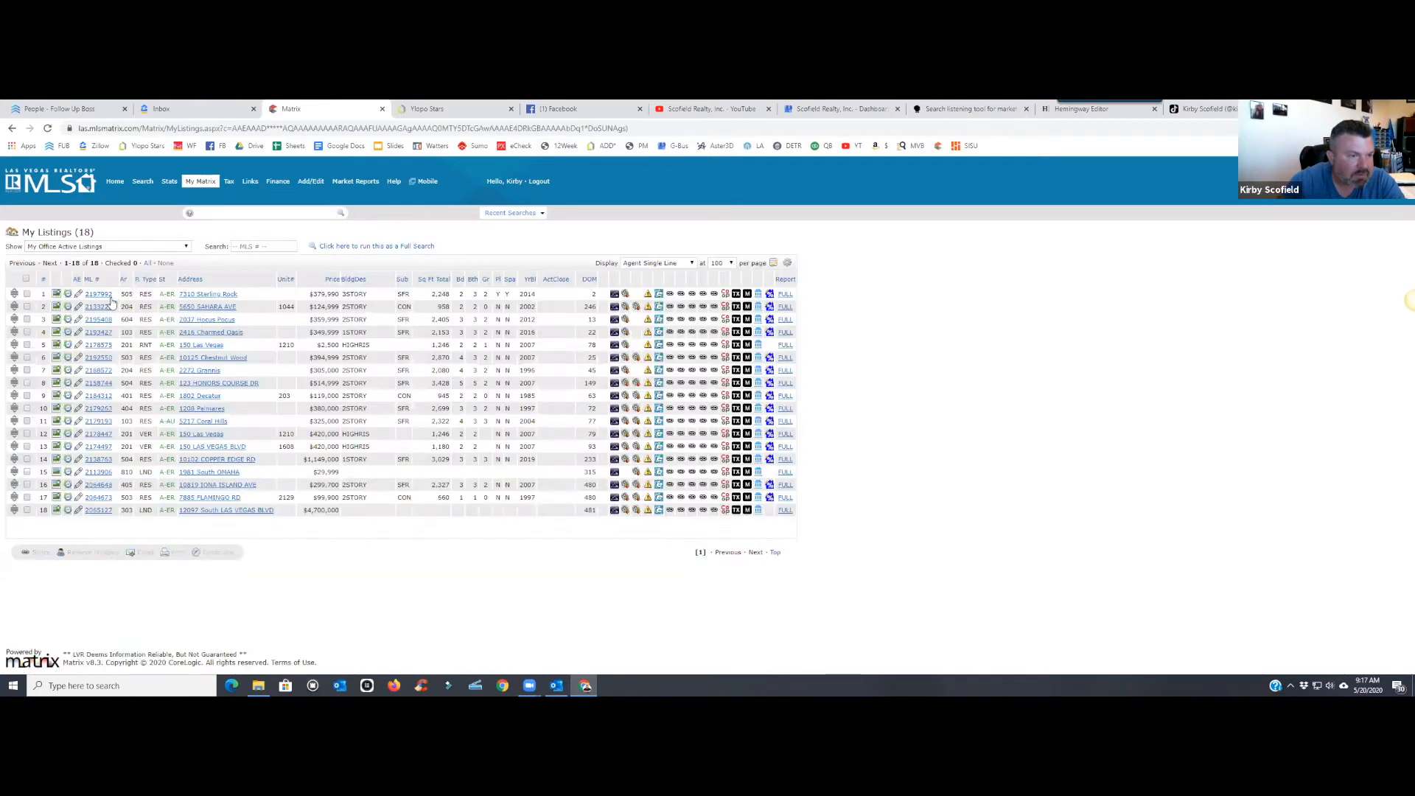
click(101, 294)
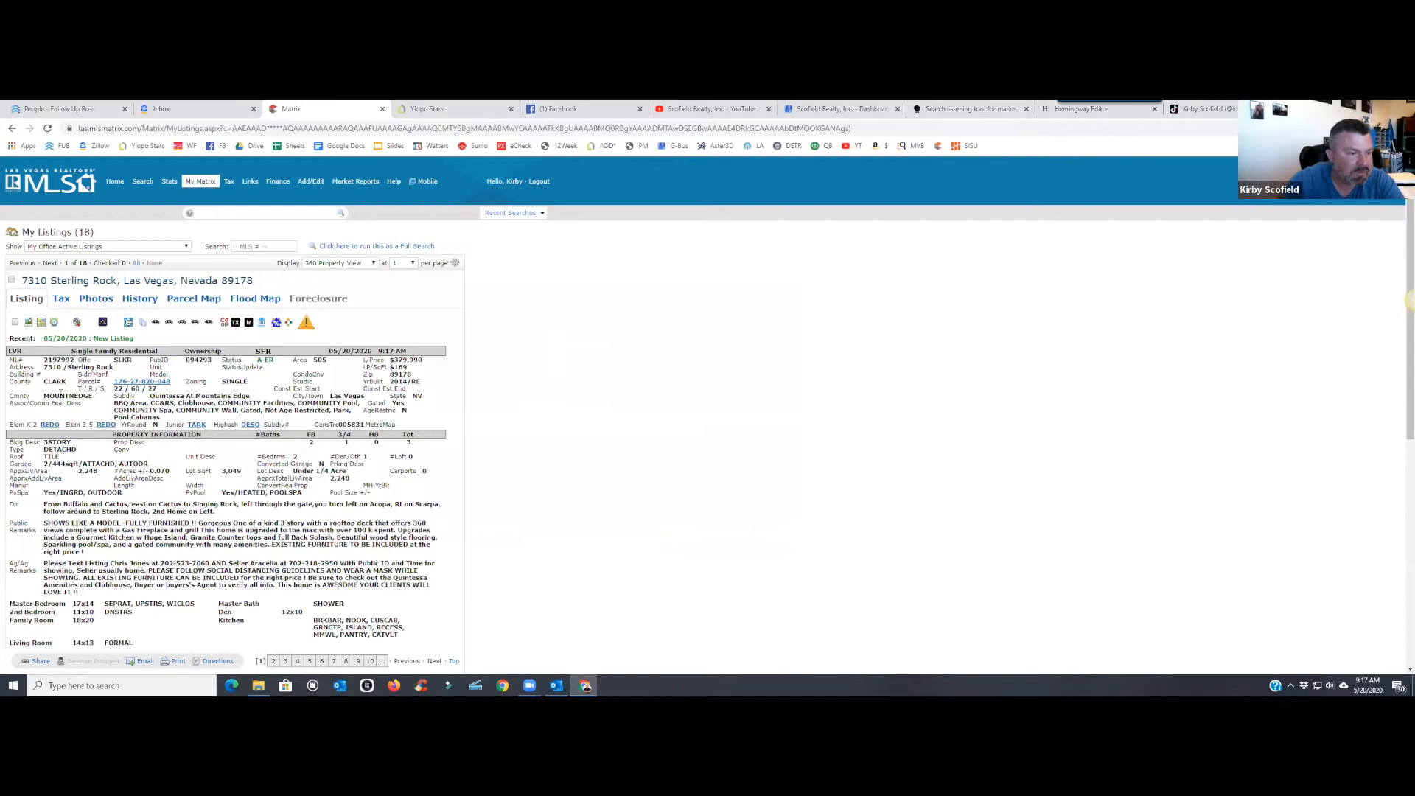
drag(76, 361, 47, 360)
key(ctrl+c)
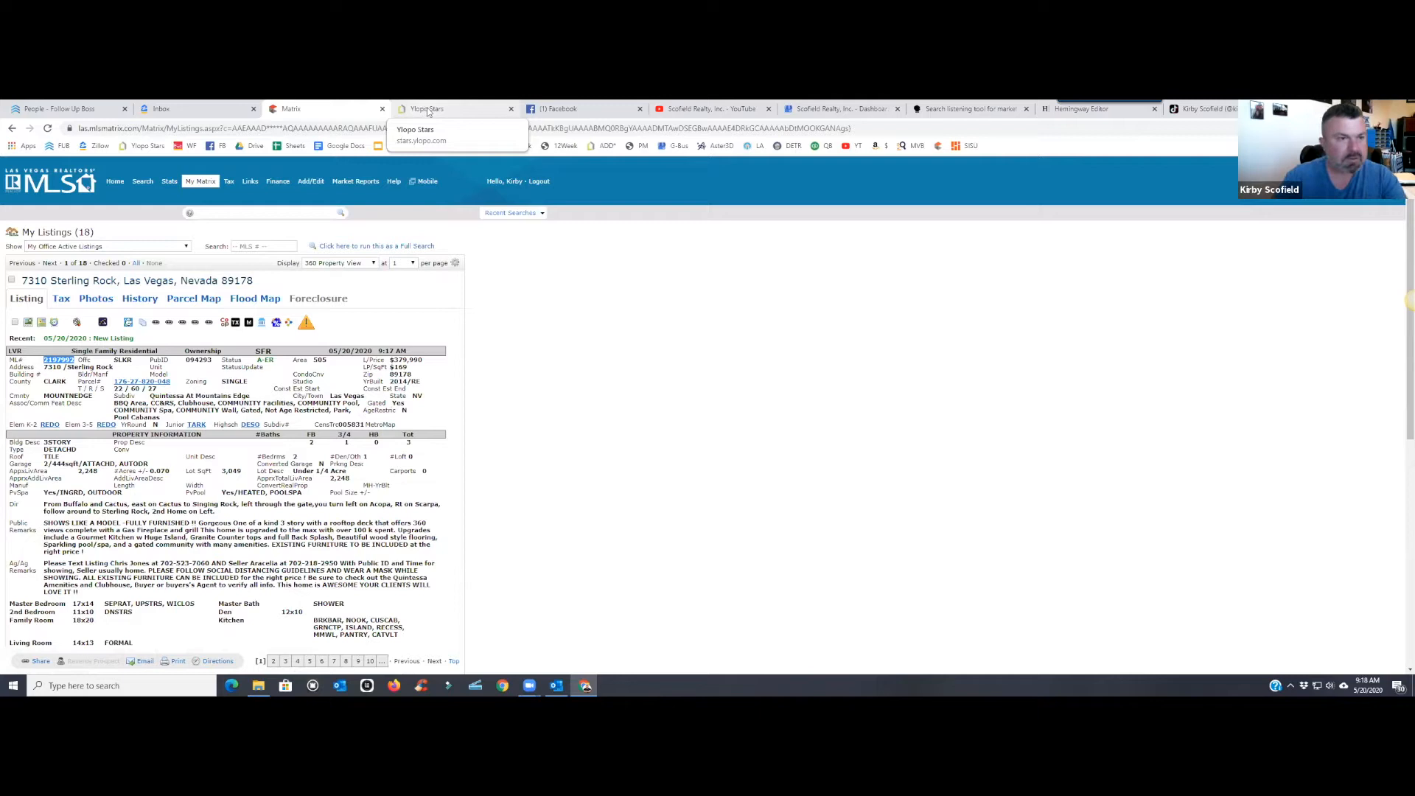
- Start a new Dynamic Video Ads listing rocket in Ylopo Stars
click(442, 109)
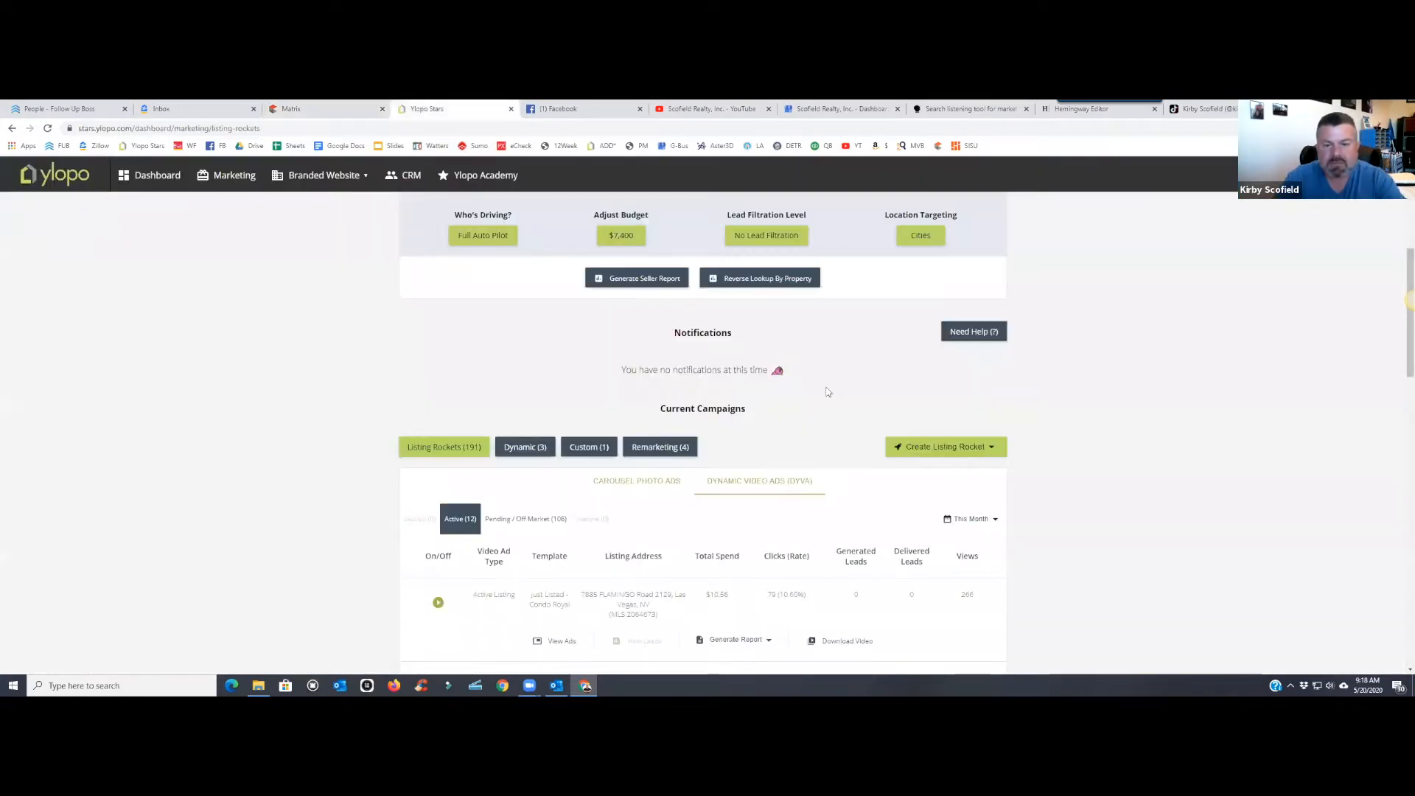
scroll(919, 422, down, 3)
click(946, 225)
click(950, 278)
click(590, 423)
right_click(593, 427)
click(617, 512)
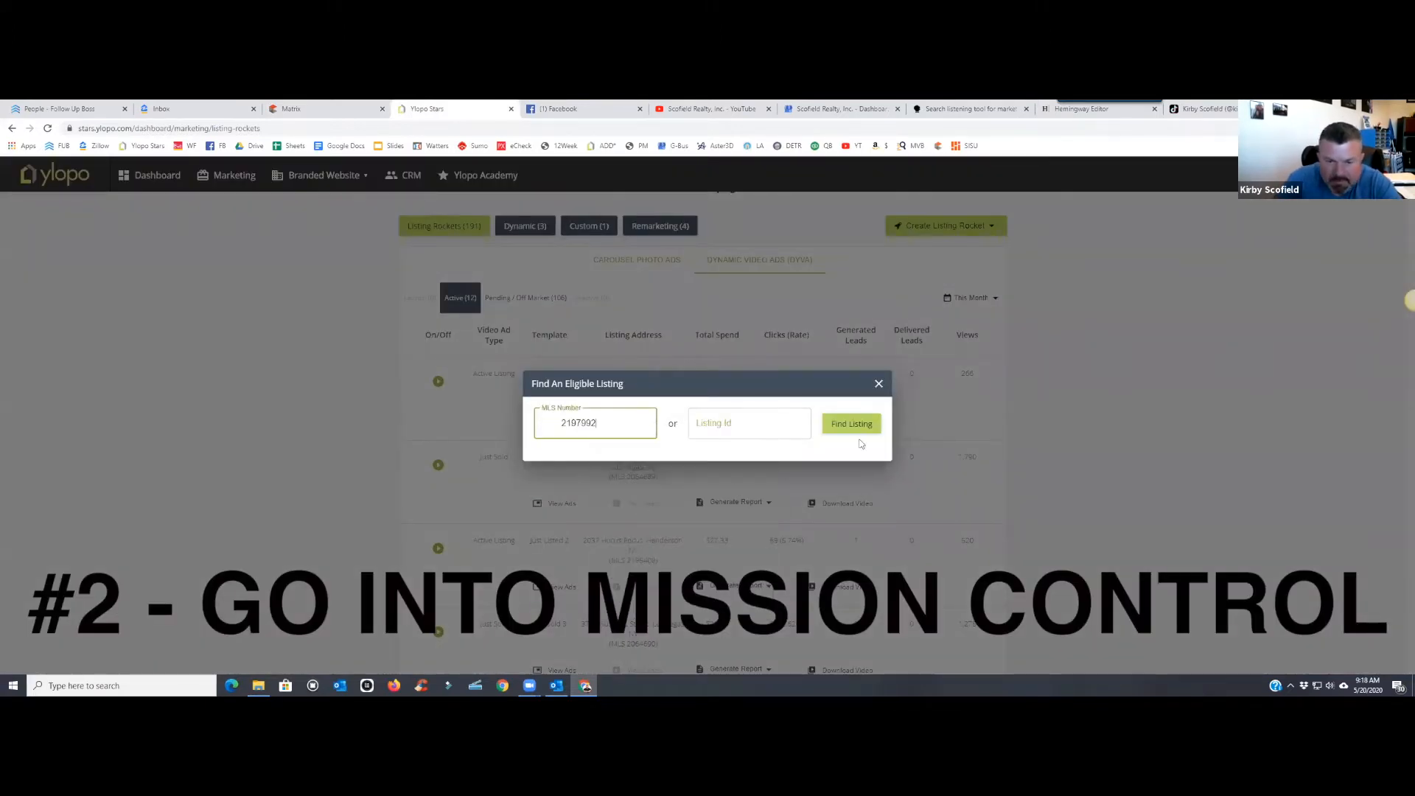
click(857, 425)
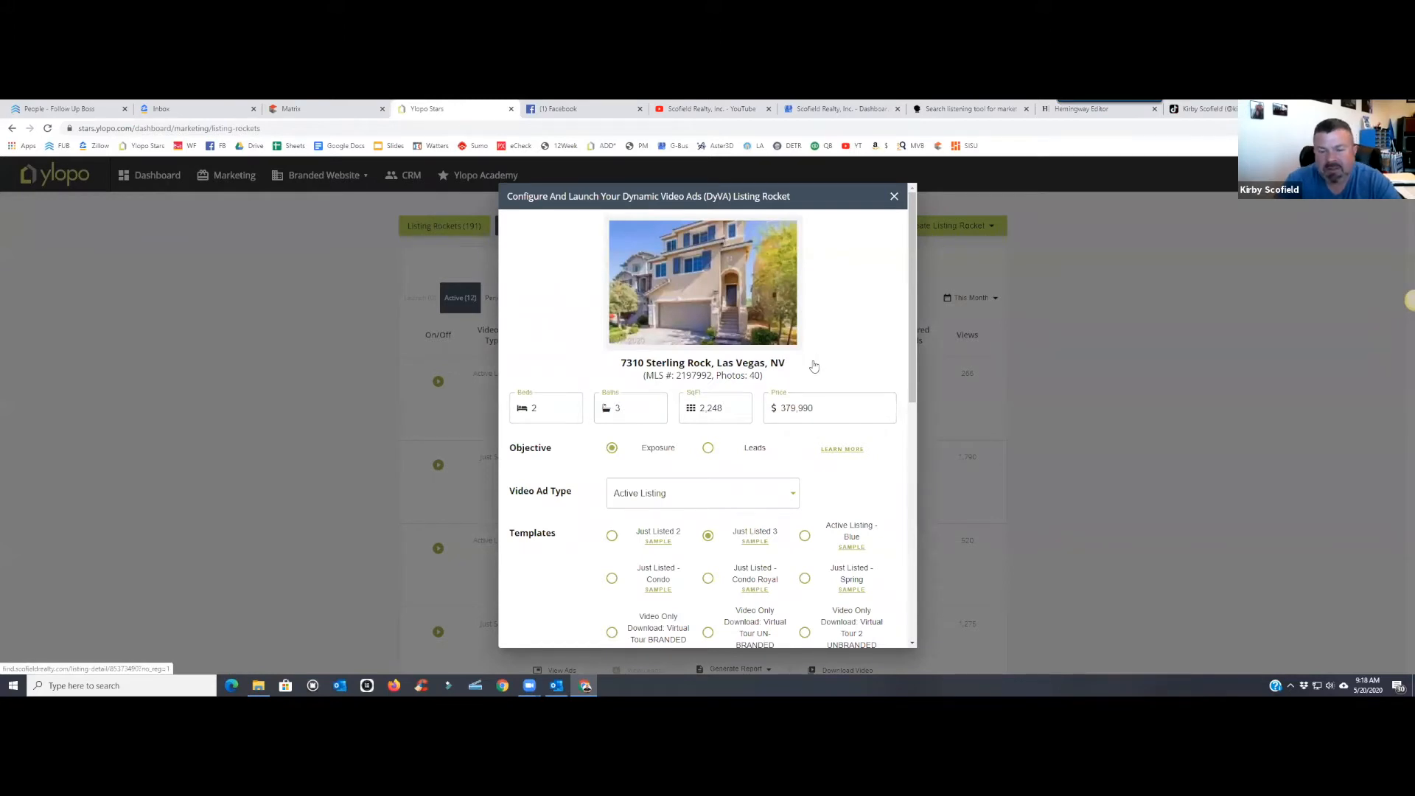
click(708, 450)
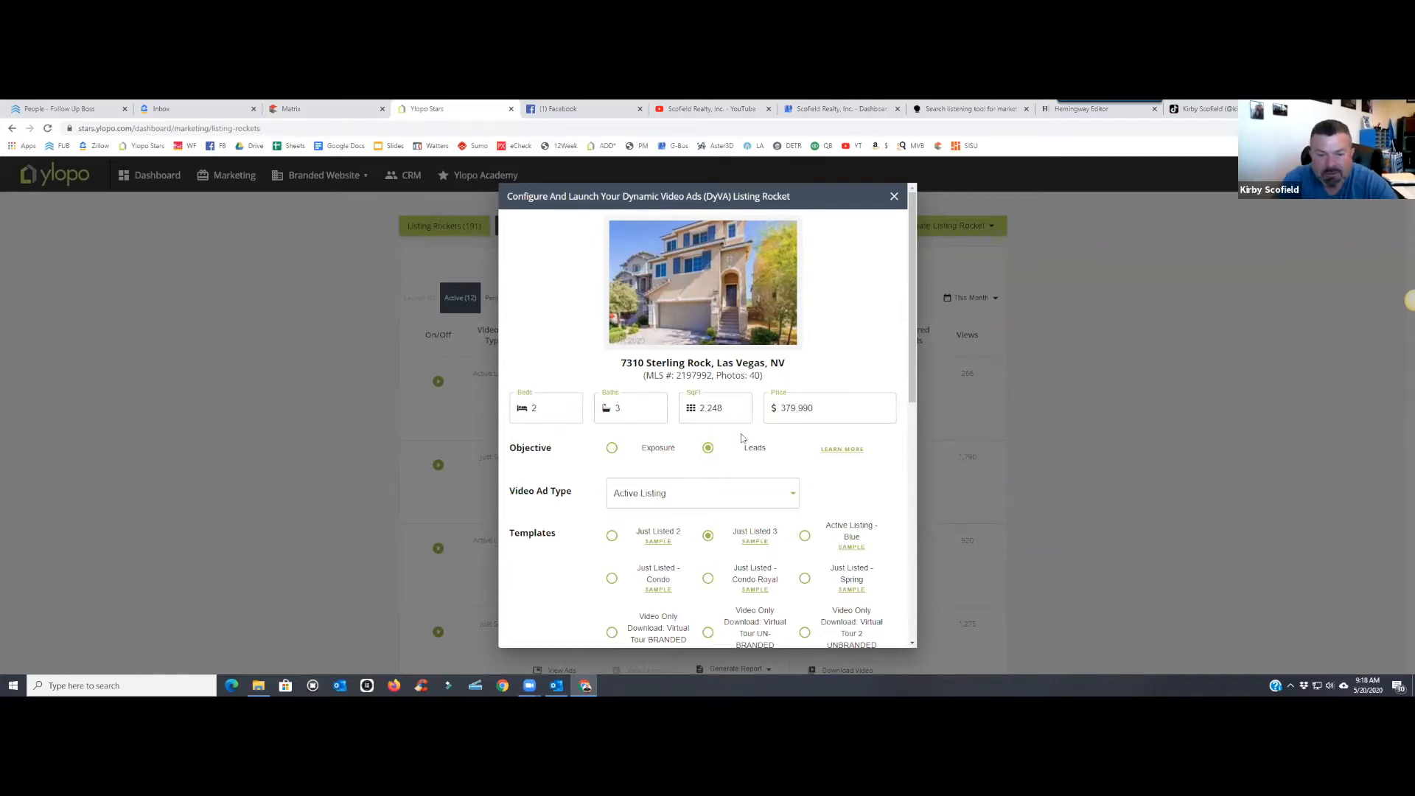
scroll(742, 437, down, 2)
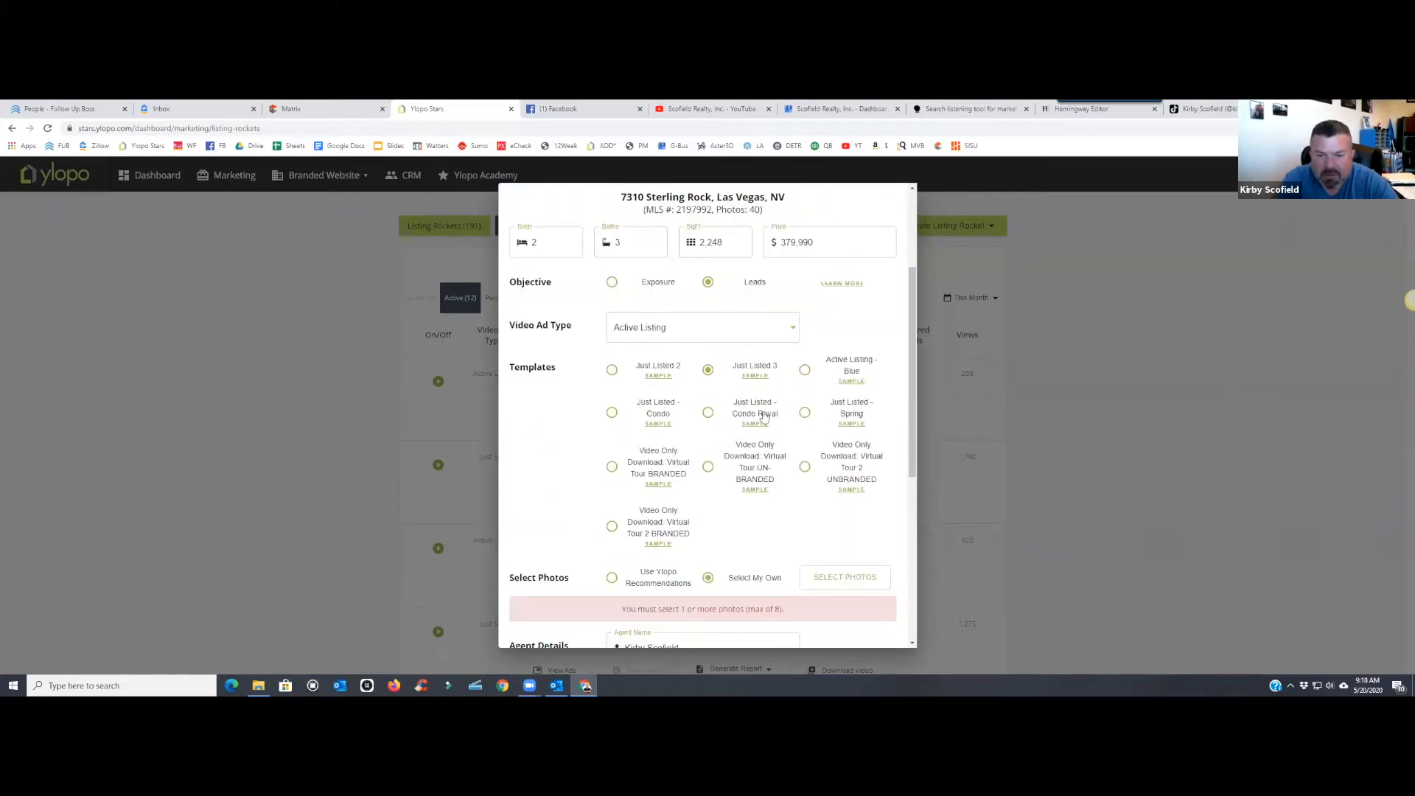
scroll(732, 482, down, 2)
scroll(682, 413, up, 1)
- Begin selecting photos and pick the lower-left kitchen photo for the video
click(841, 468)
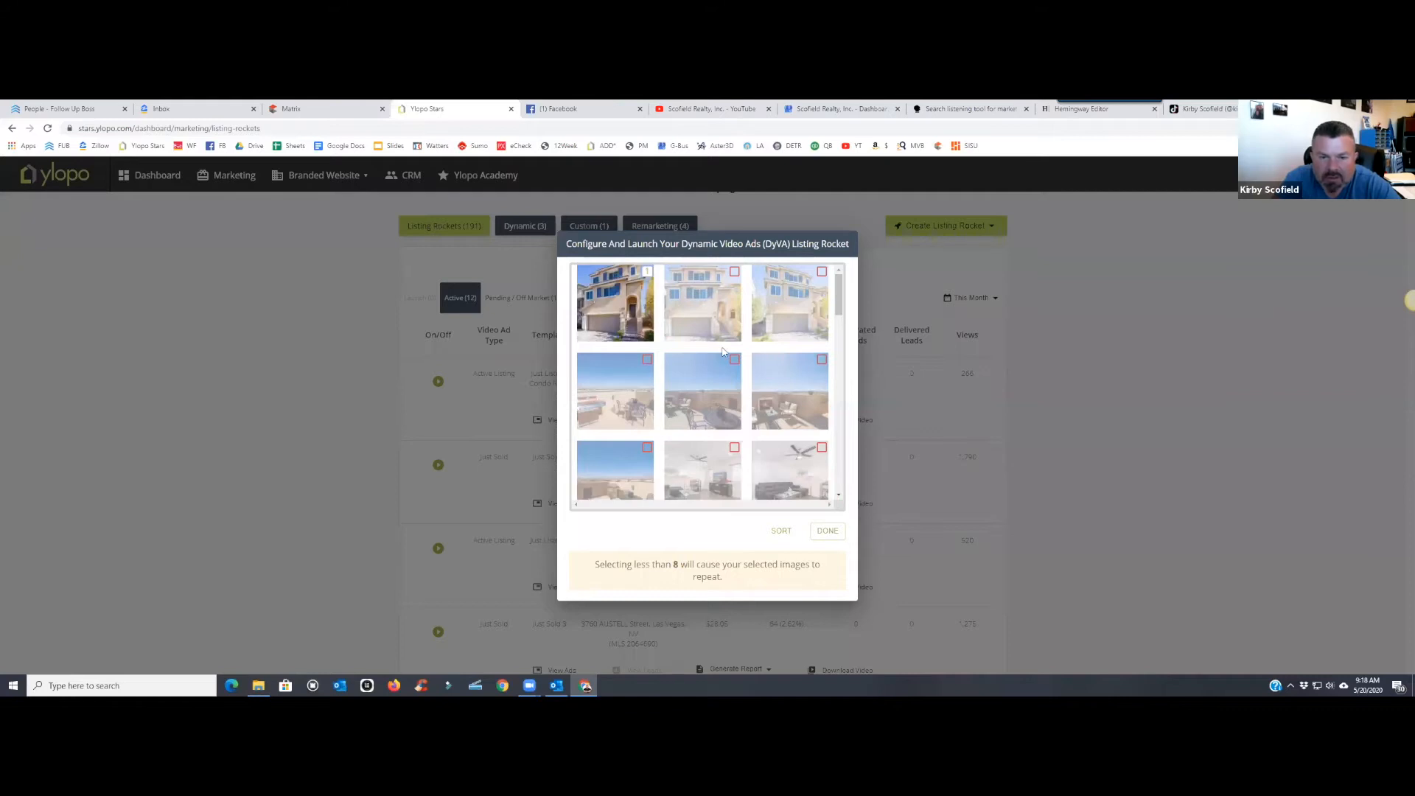
scroll(650, 295, down, 2)
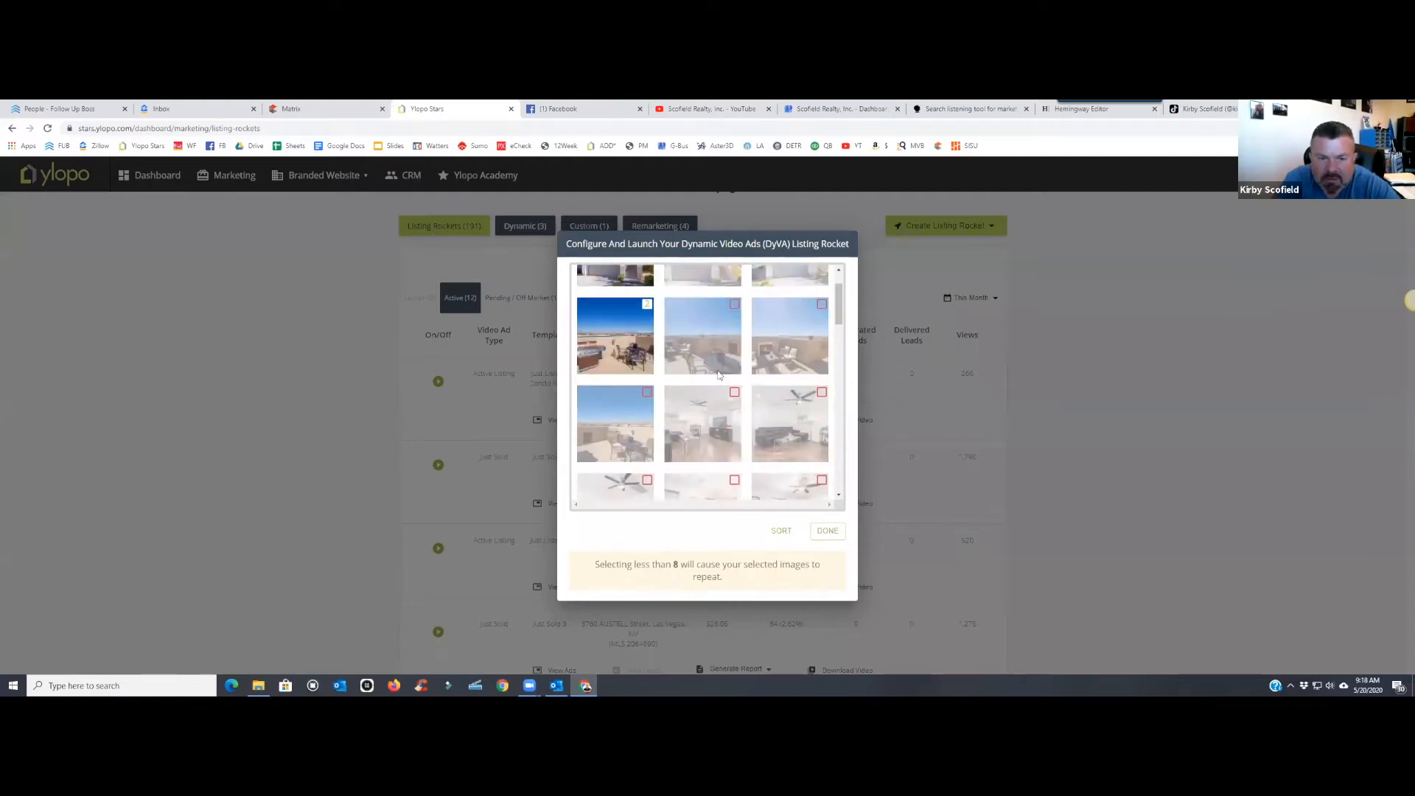
scroll(719, 373, down, 2)
scroll(719, 374, down, 2)
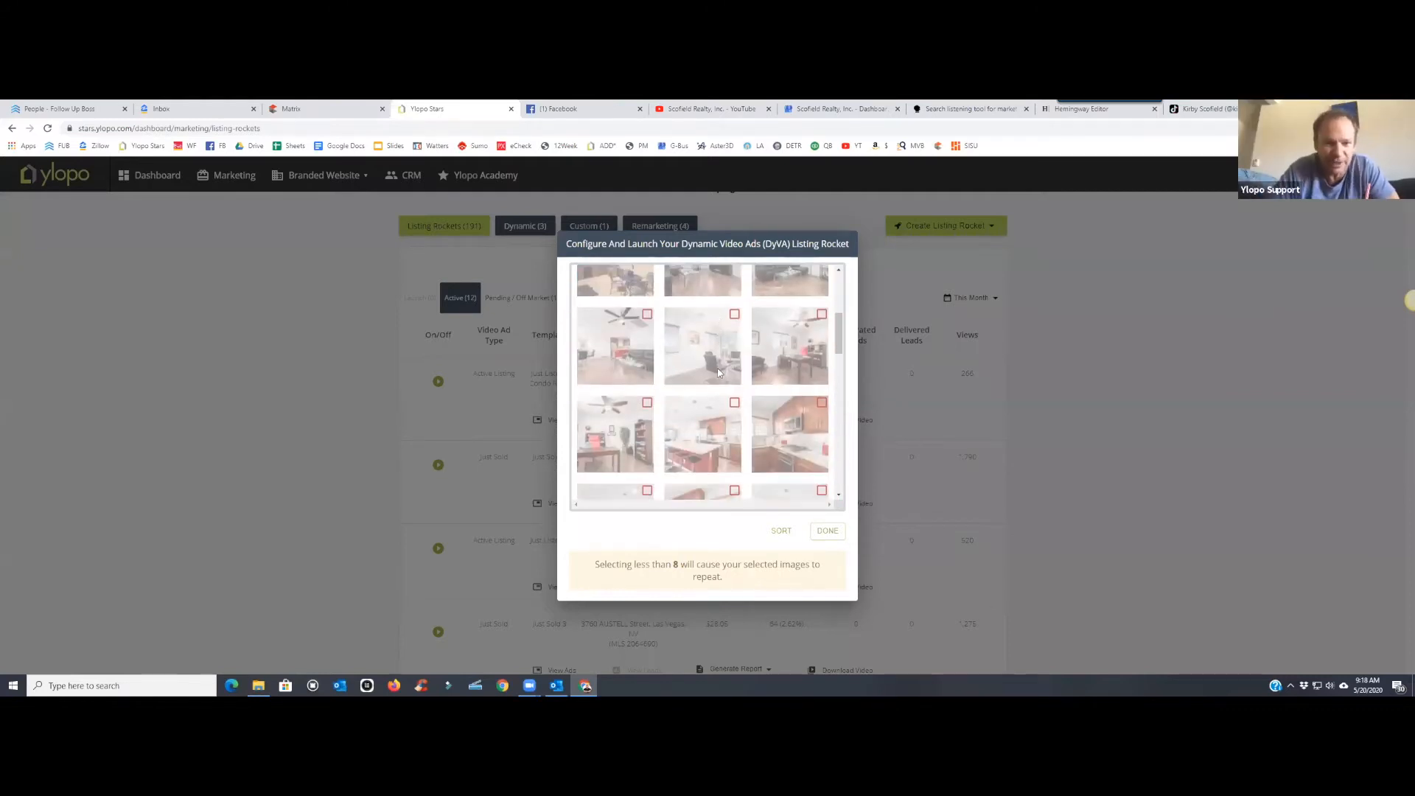
scroll(718, 374, down, 2)
click(734, 295)
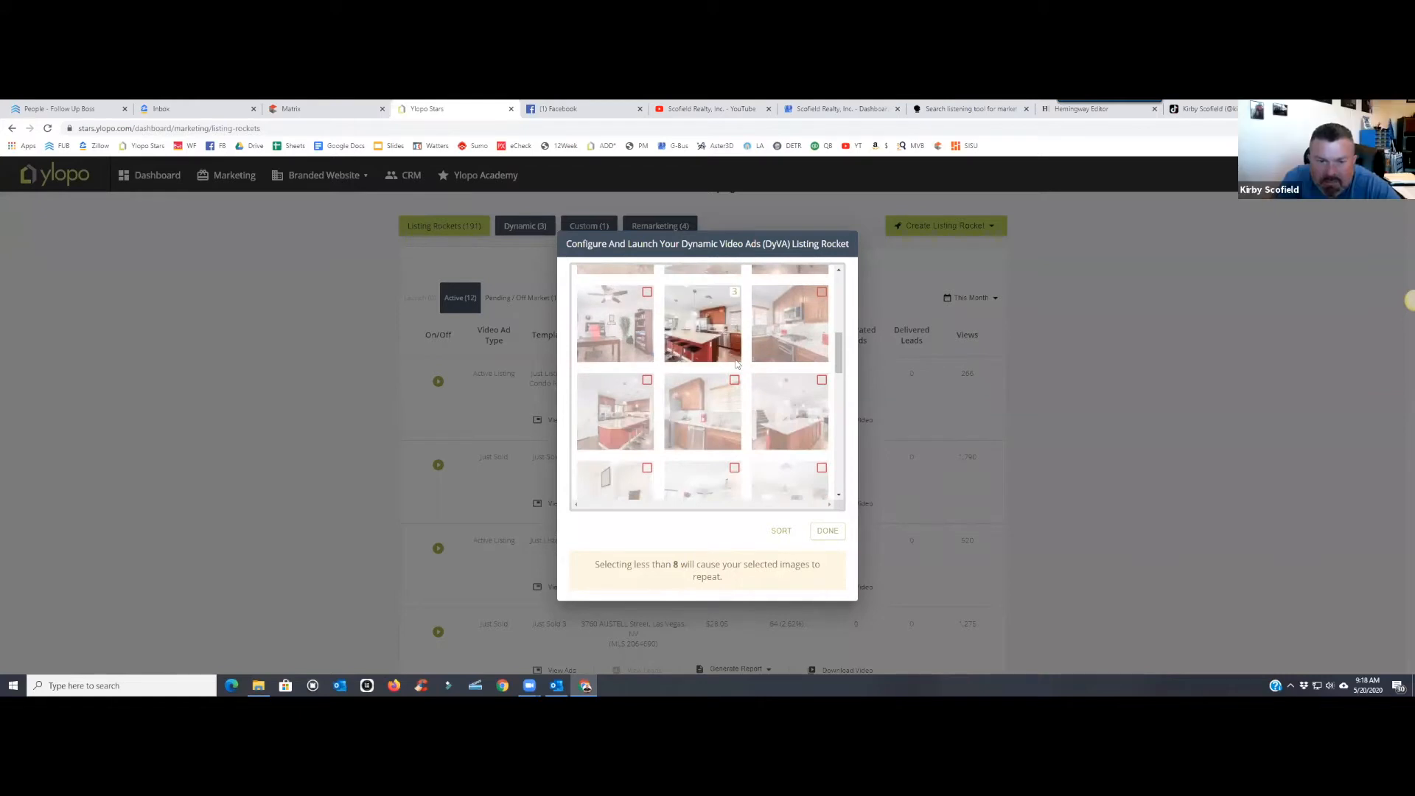
click(734, 293)
click(647, 380)
- Add the lower-left pool photo as photo 7 and finish the photo selection
scroll(705, 378, down, 5)
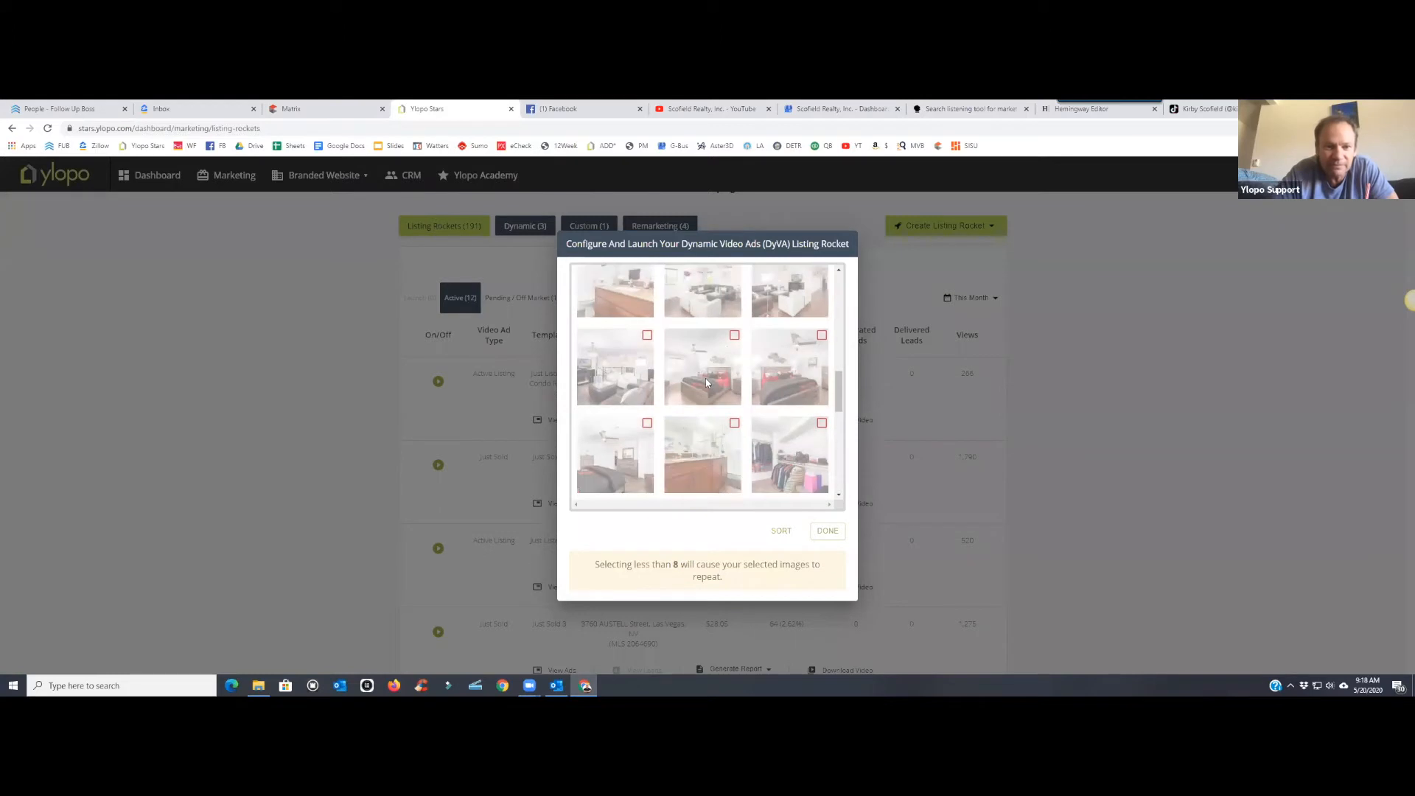
scroll(705, 378, down, 2)
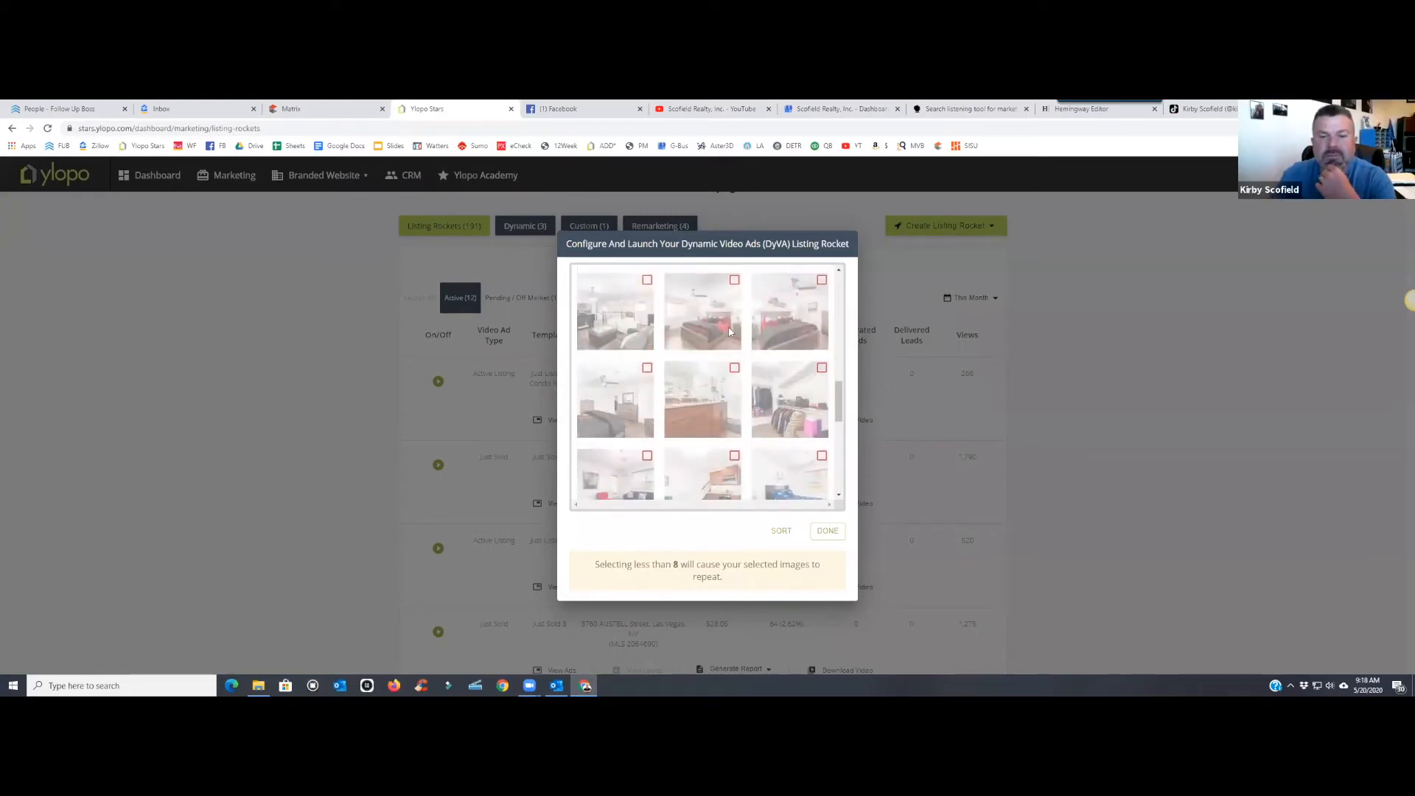
scroll(730, 332, down, 5)
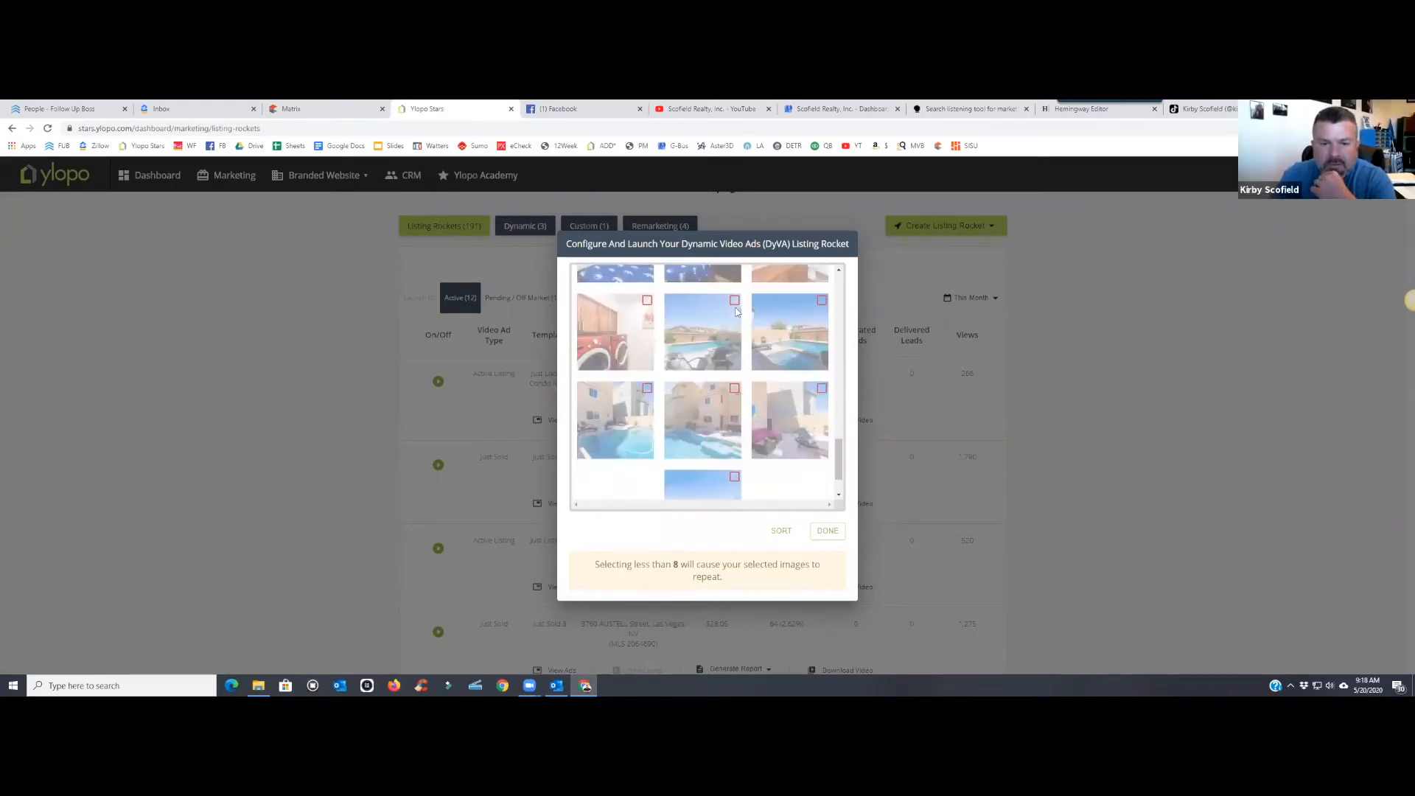
scroll(733, 317, up, 10)
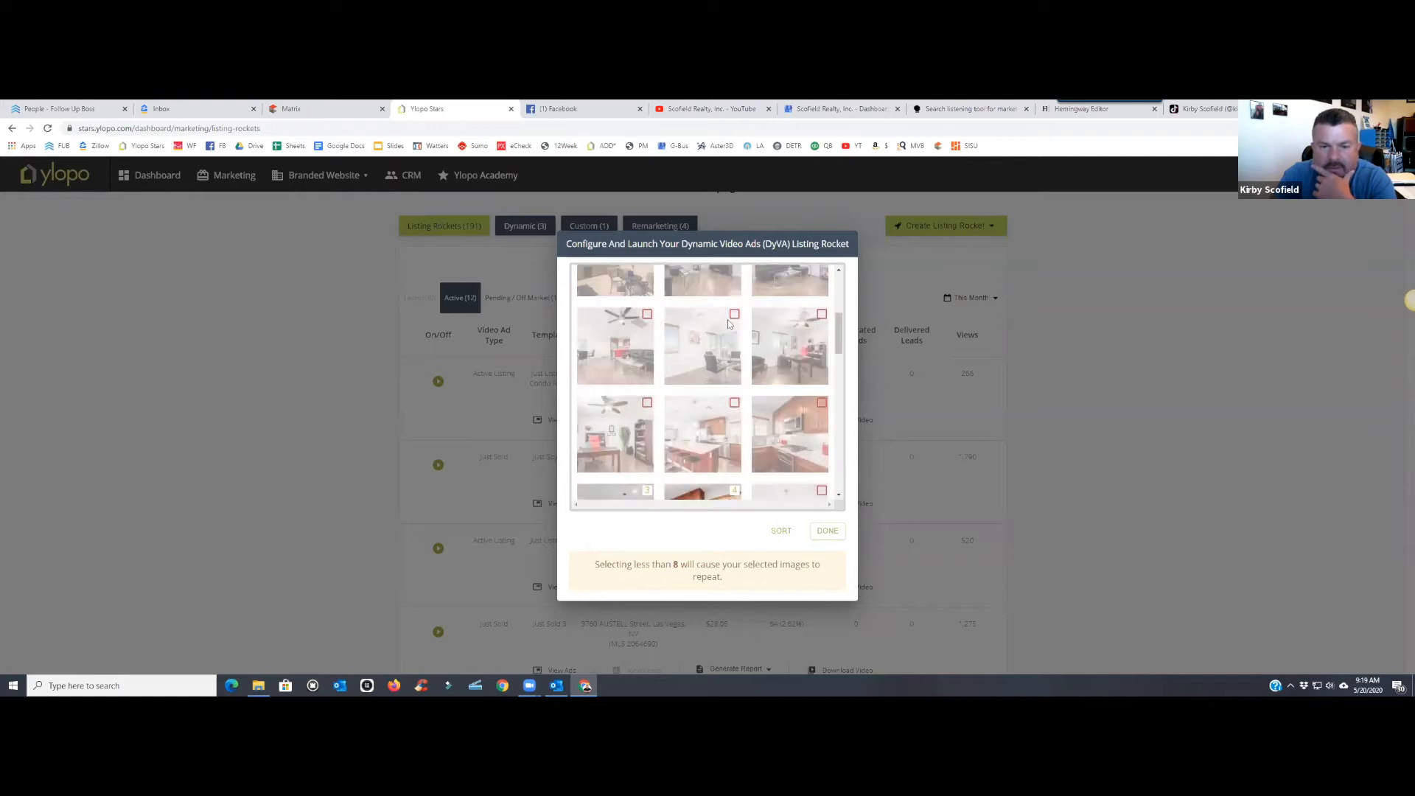
scroll(730, 323, down, 2)
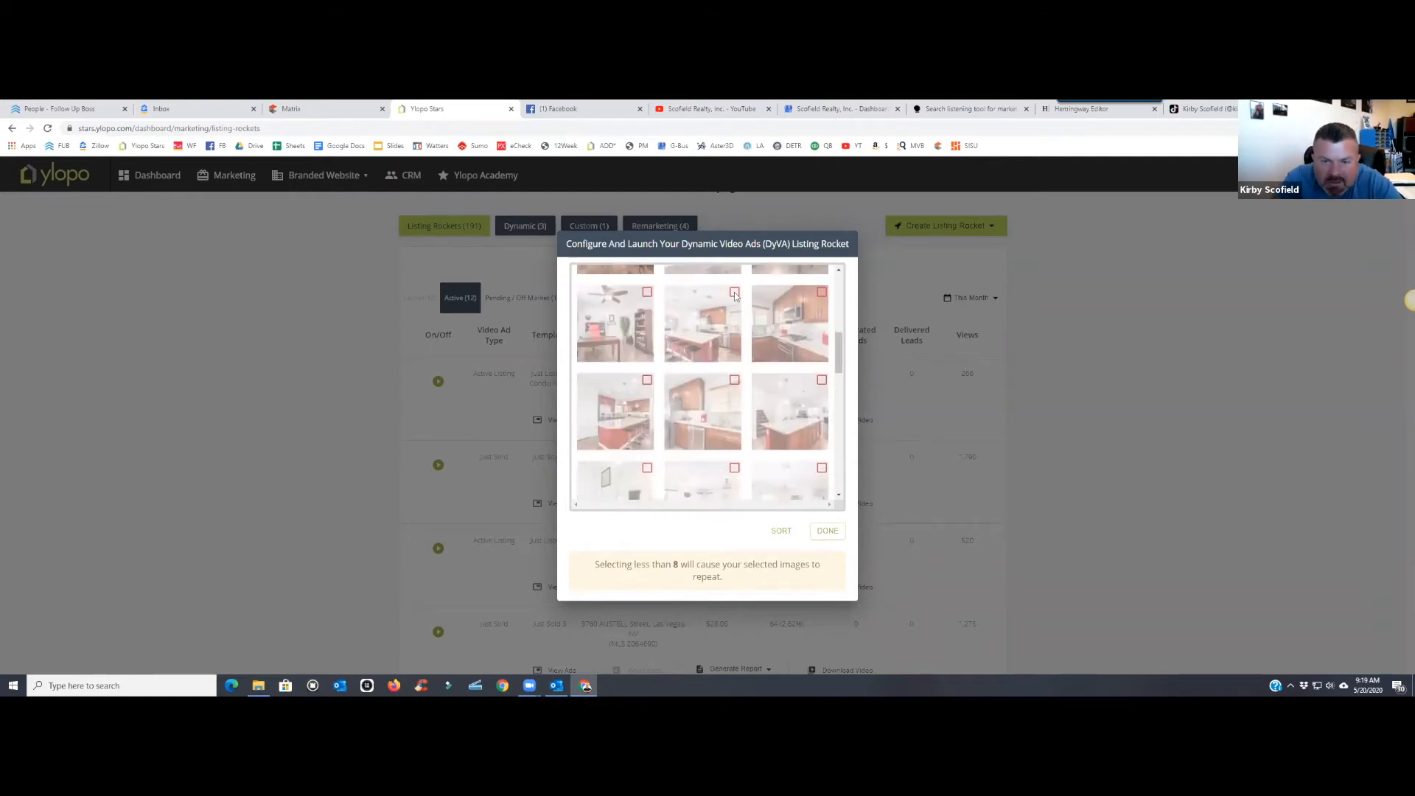
scroll(737, 331, down, 5)
scroll(744, 380, down, 5)
click(649, 399)
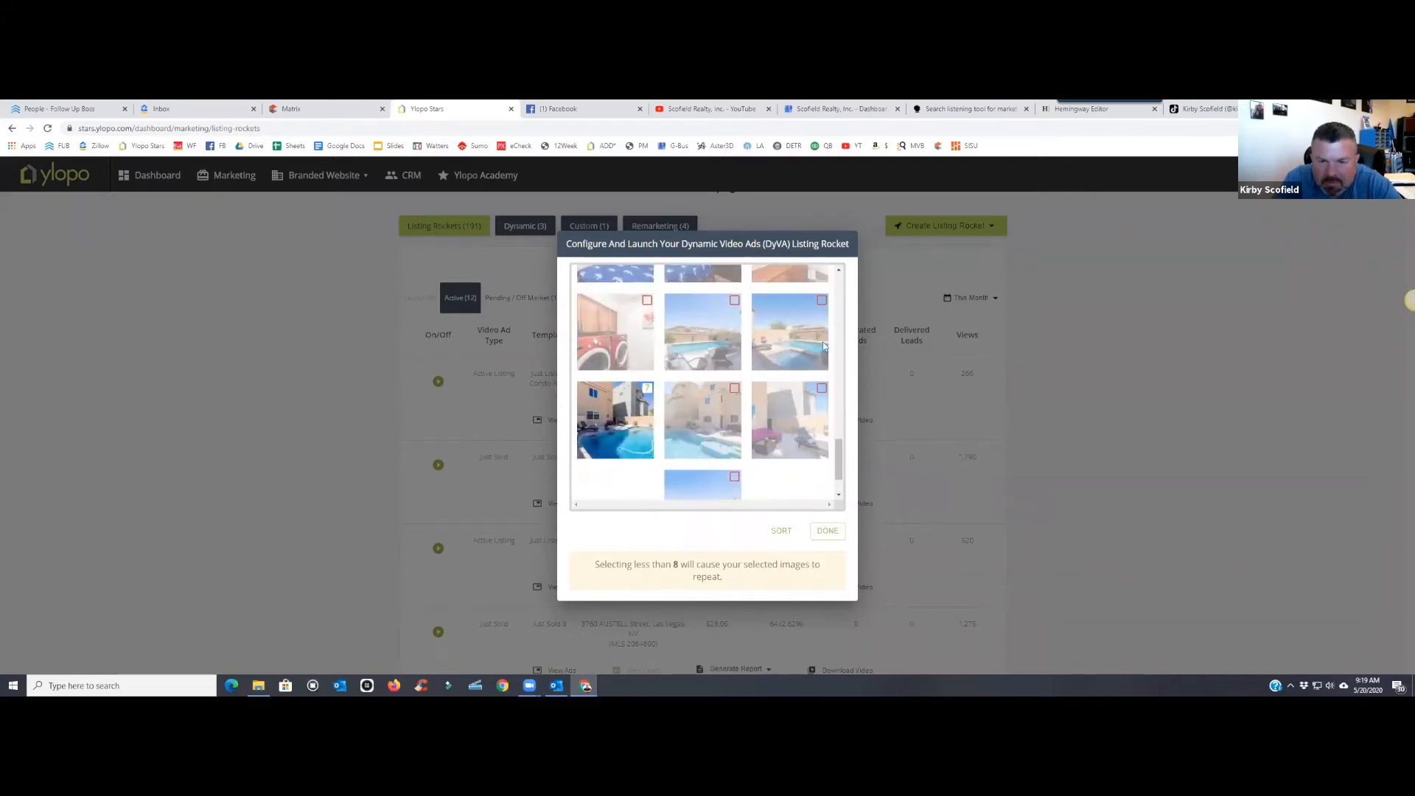
scroll(824, 347, down, 1)
click(827, 530)
scroll(689, 502, down, 2)
scroll(689, 501, down, 2)
- Overwrite Agent Name, Agent Phone and Agent Website with the listing agent's name, phone and website
drag(697, 446, 614, 450)
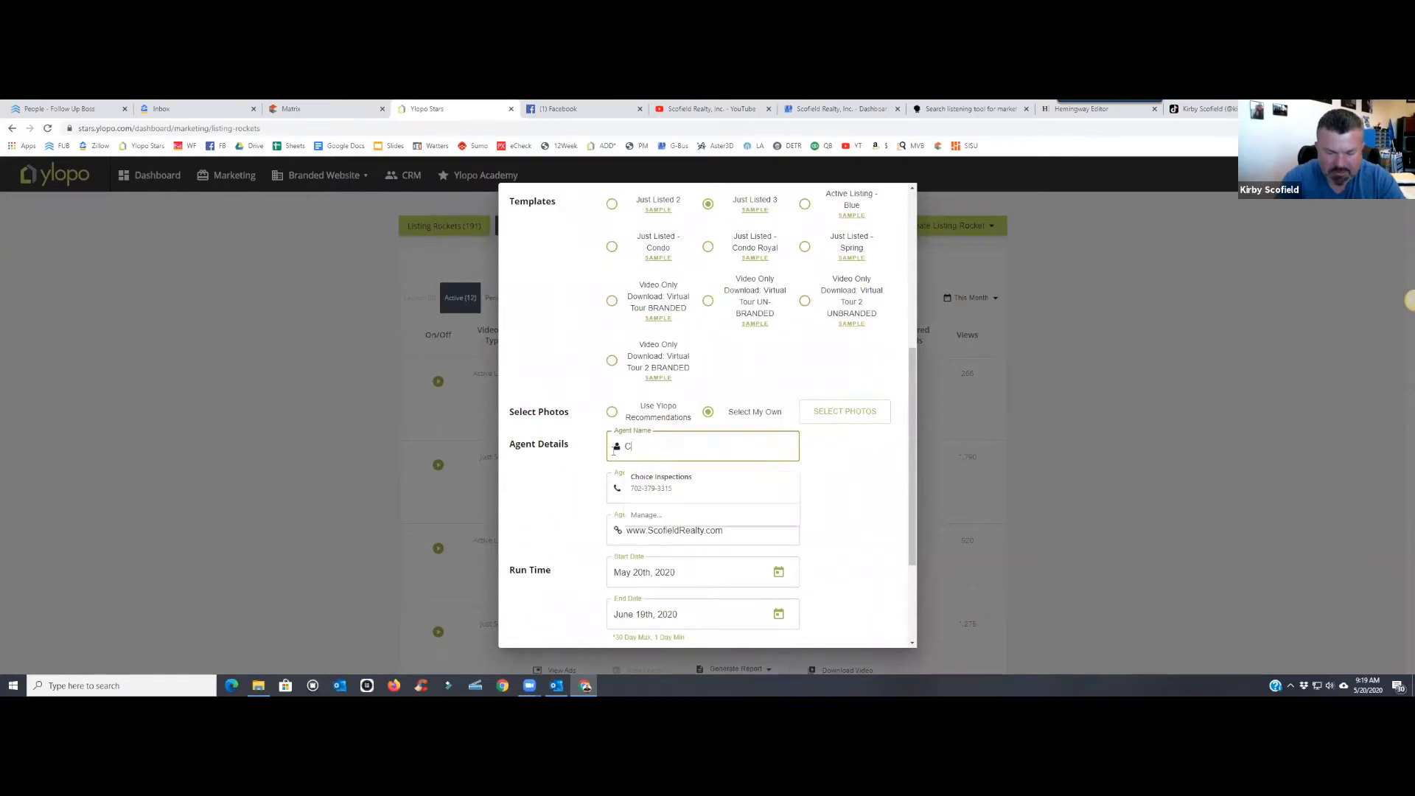
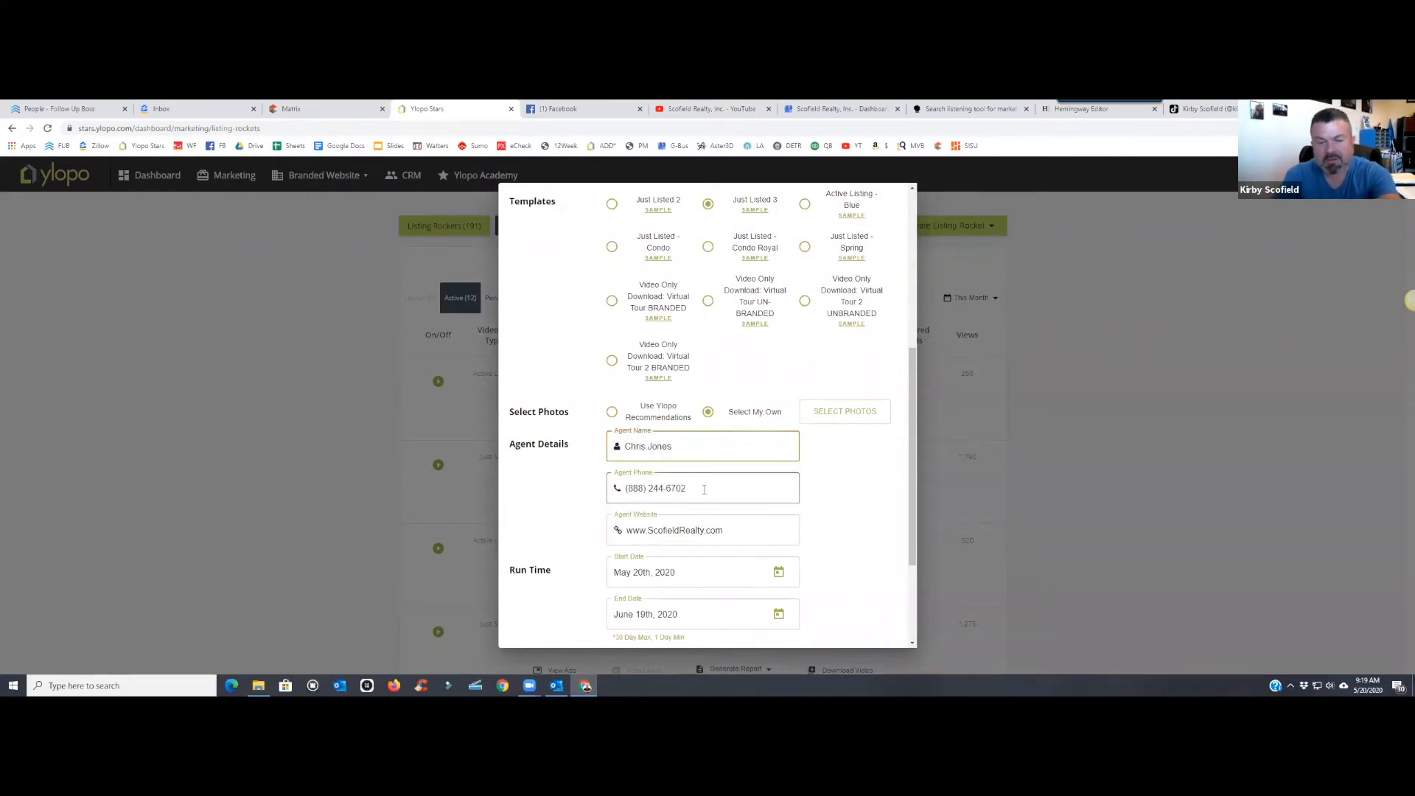
drag(704, 490, 586, 488)
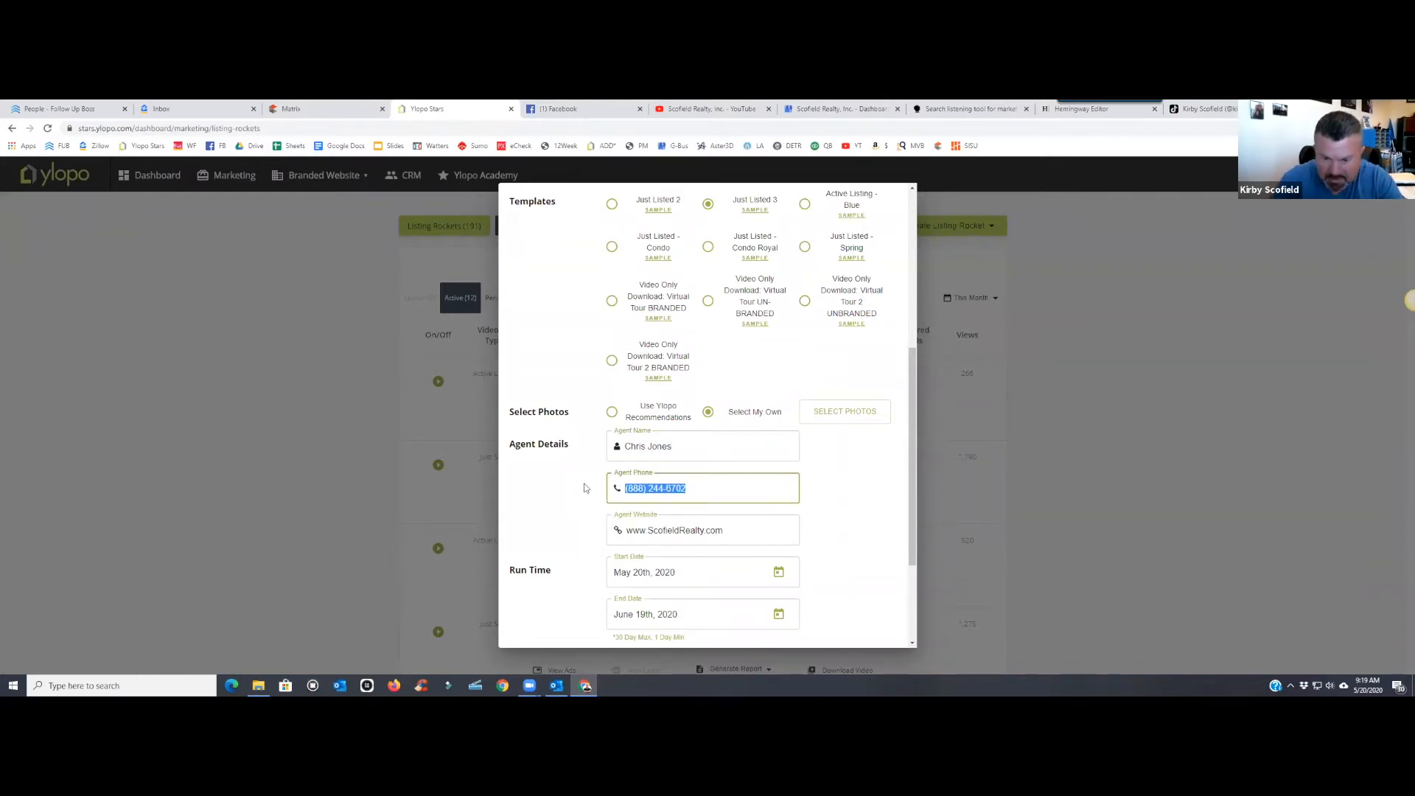
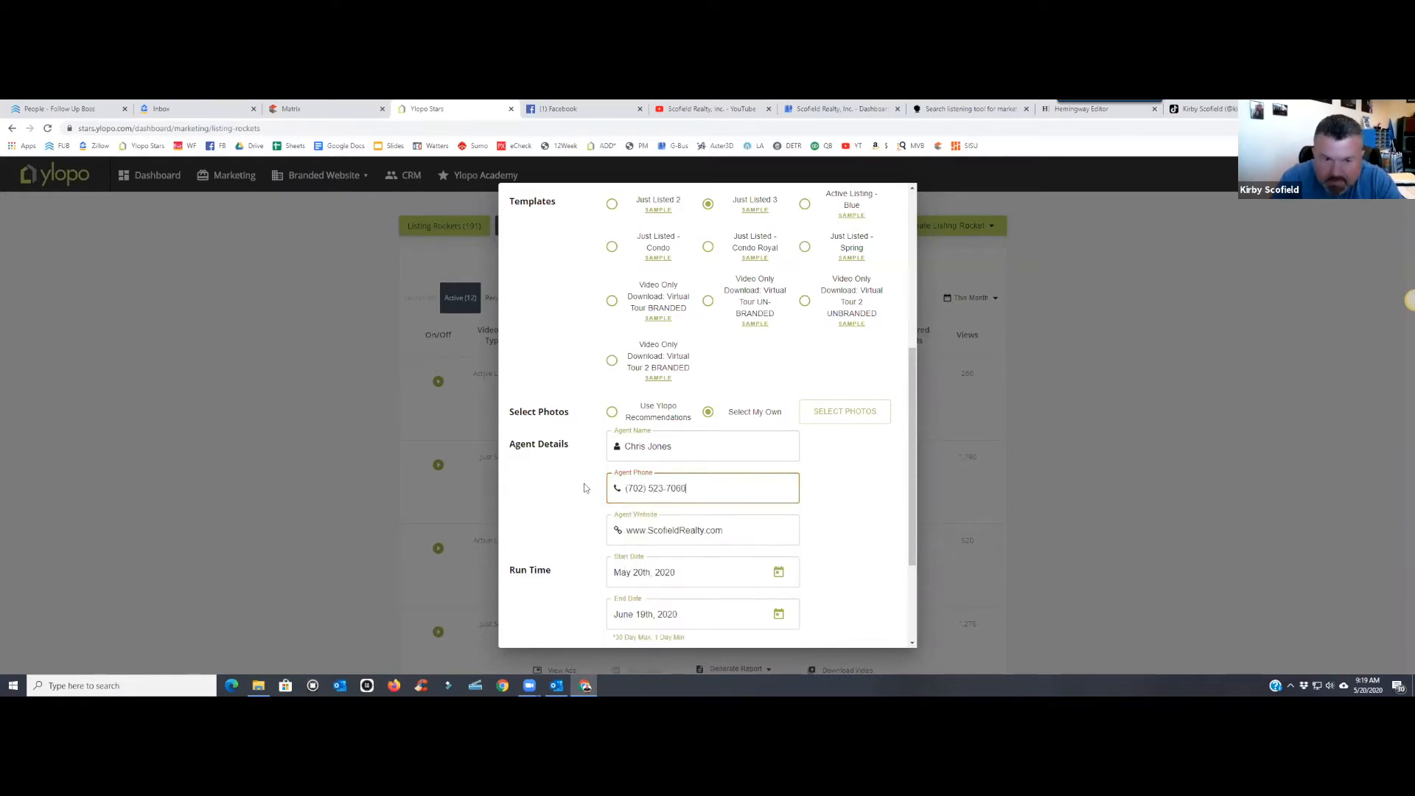
key(Tab)
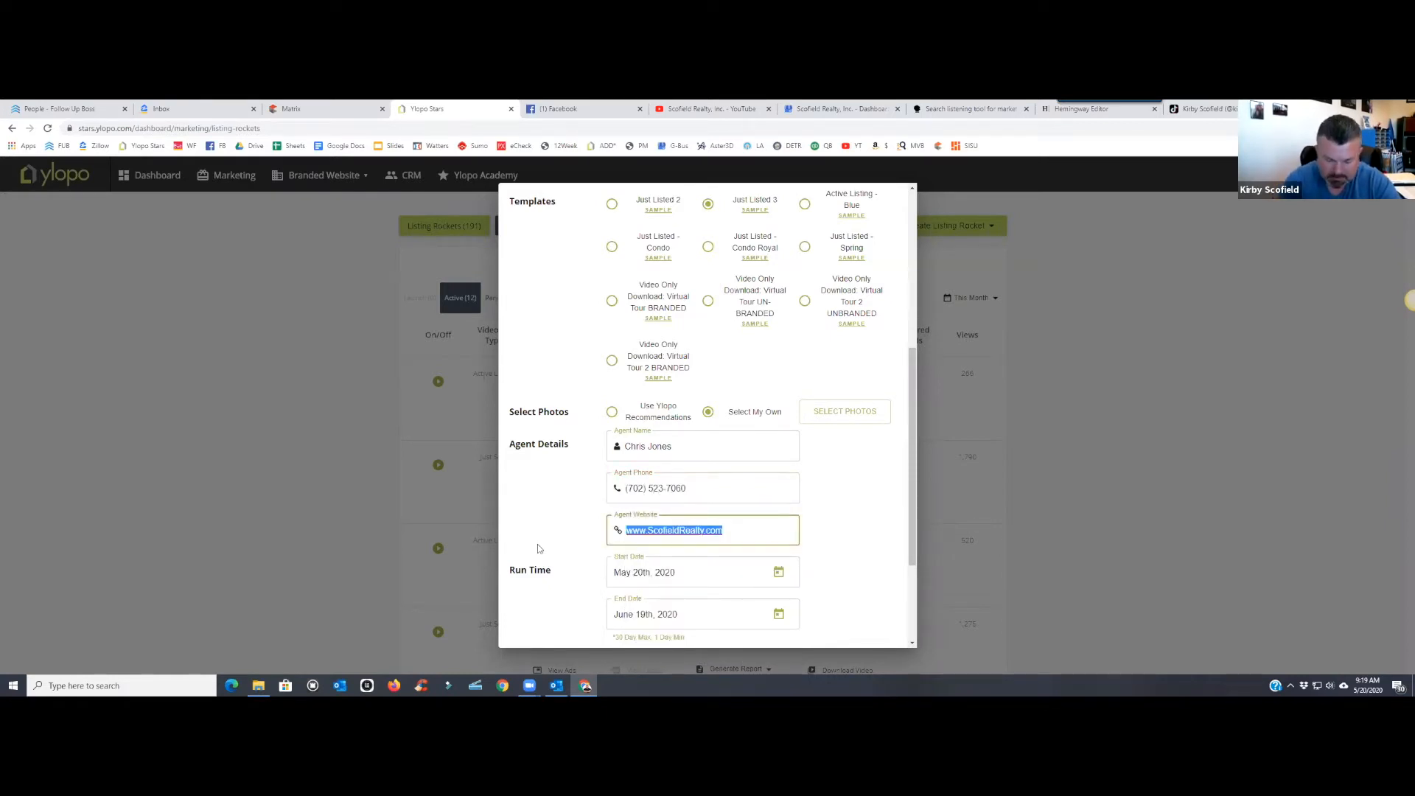
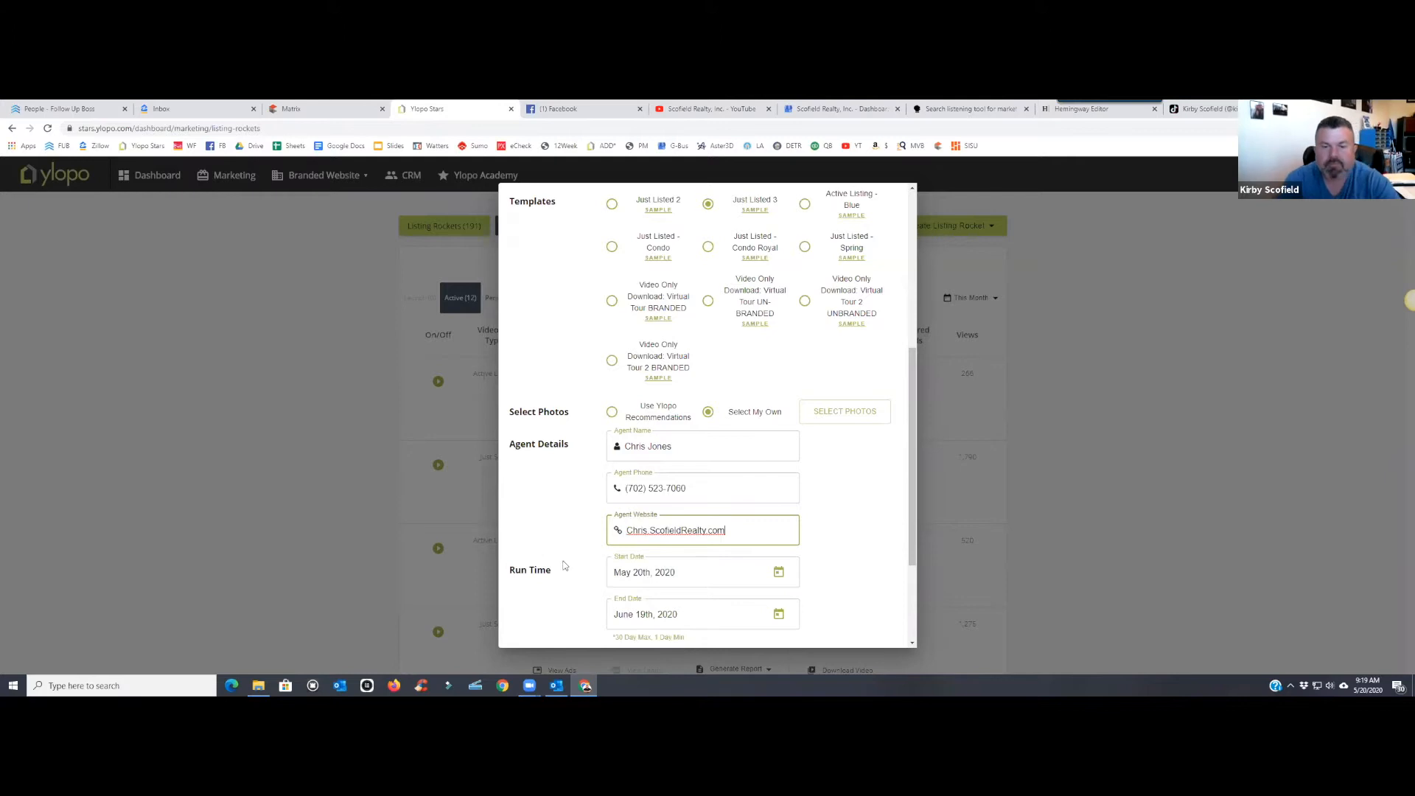
click(842, 538)
scroll(840, 534, down, 3)
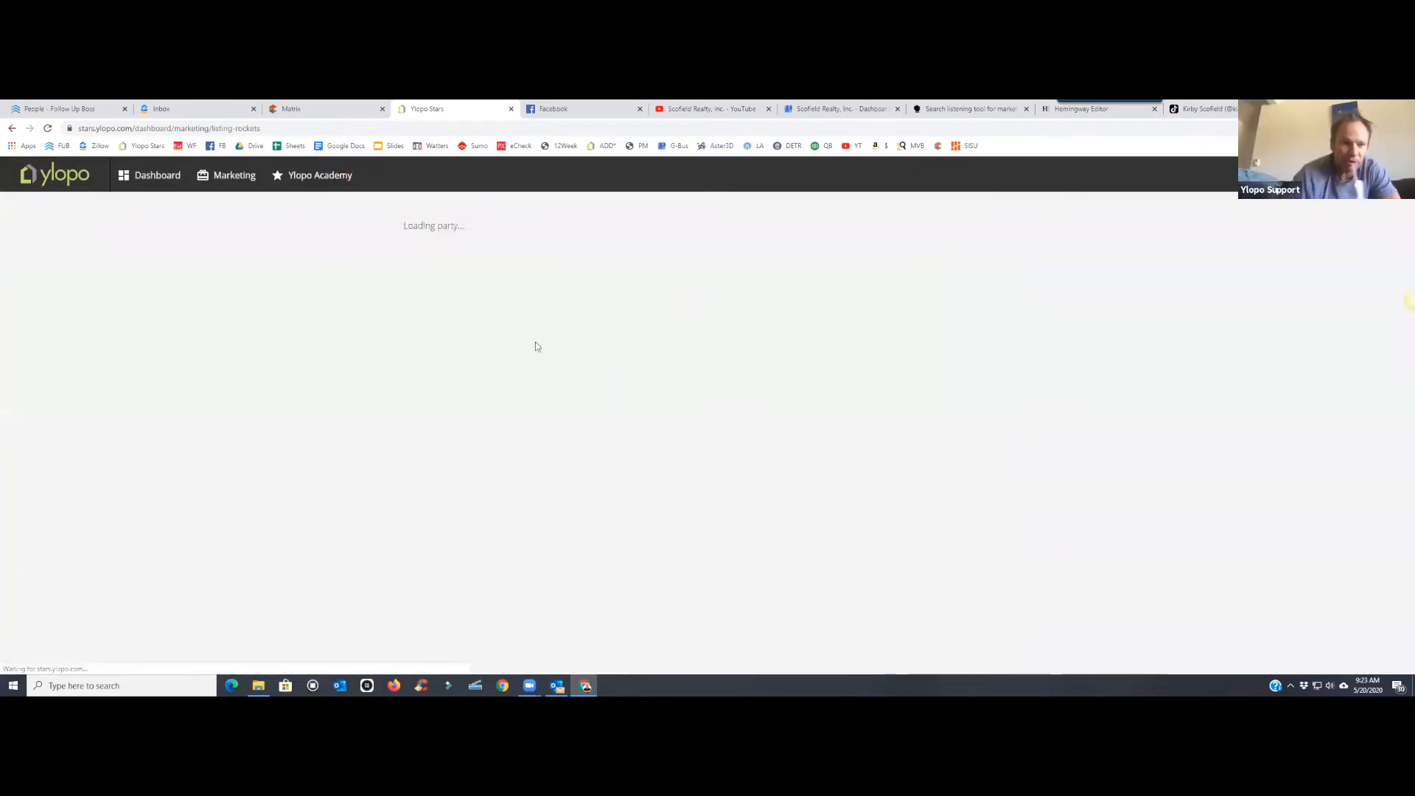
scroll(691, 429, down, 3)
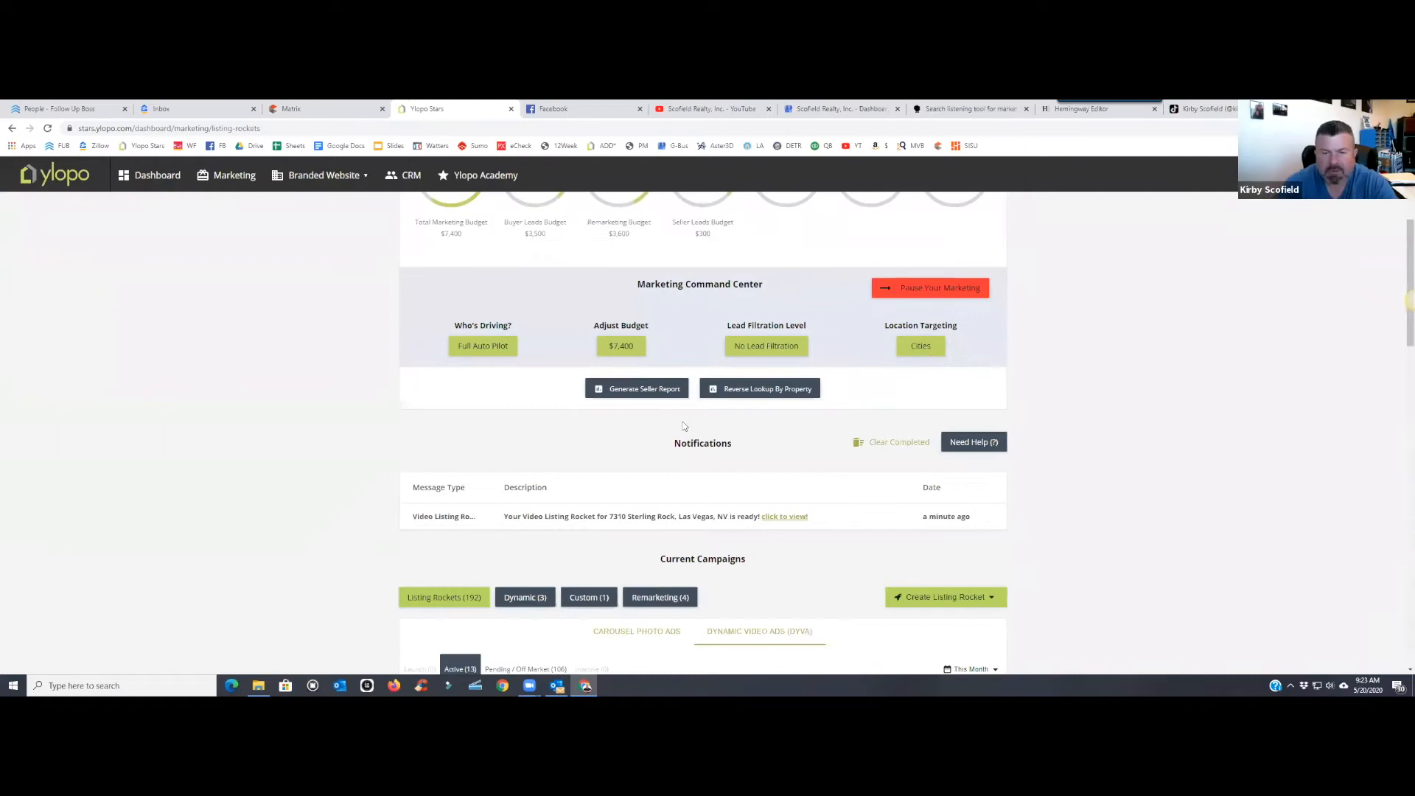
scroll(566, 446, down, 2)
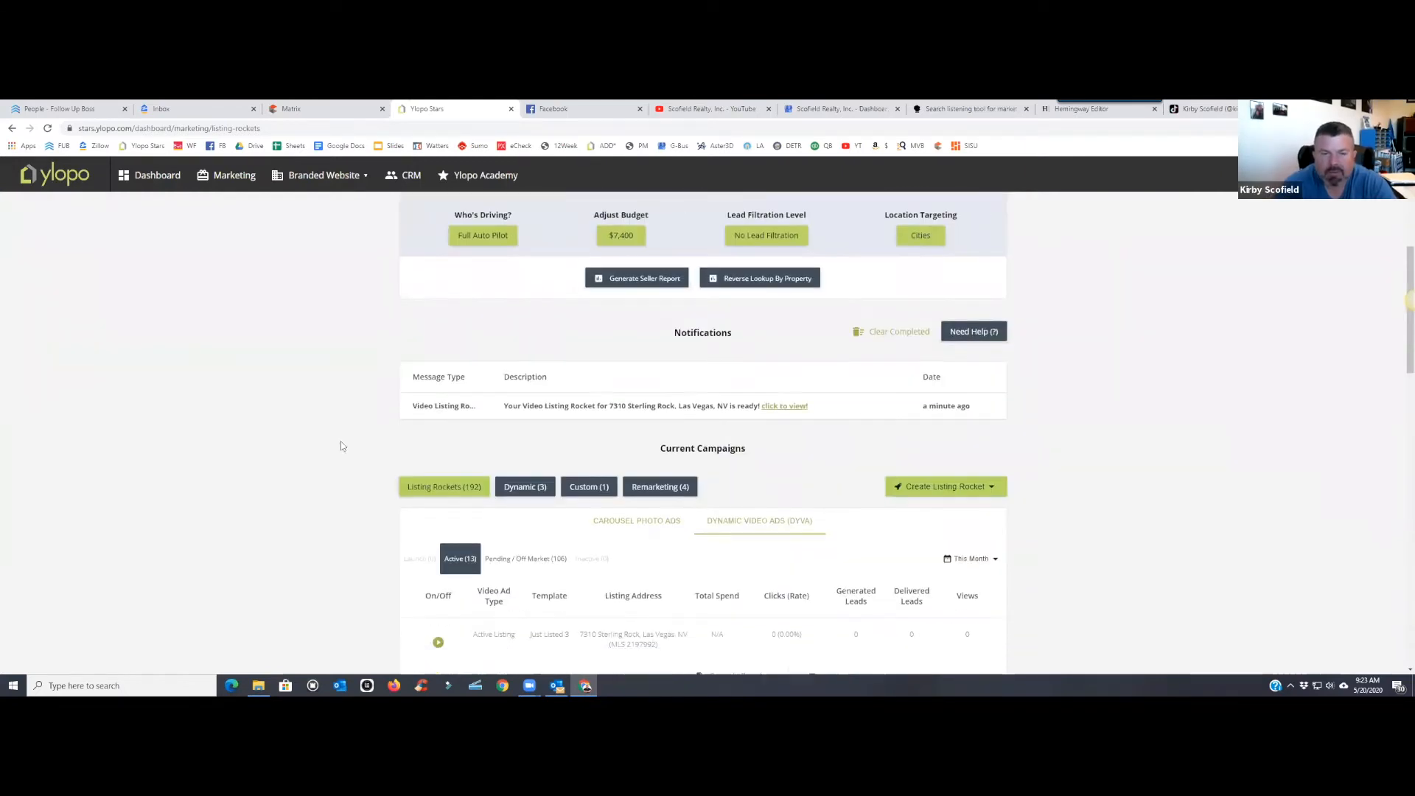
click(758, 411)
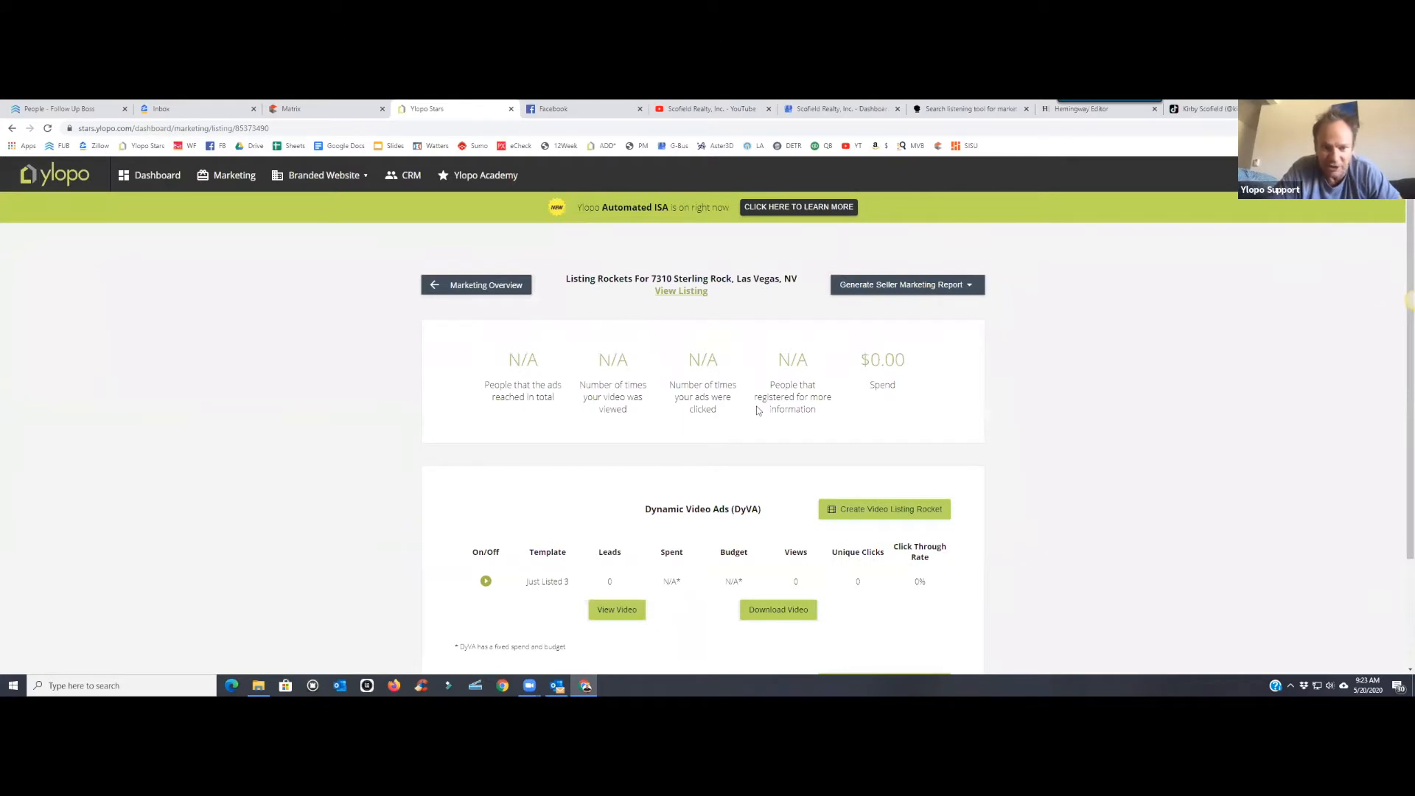
scroll(758, 410, down, 2)
scroll(757, 404, up, 1)
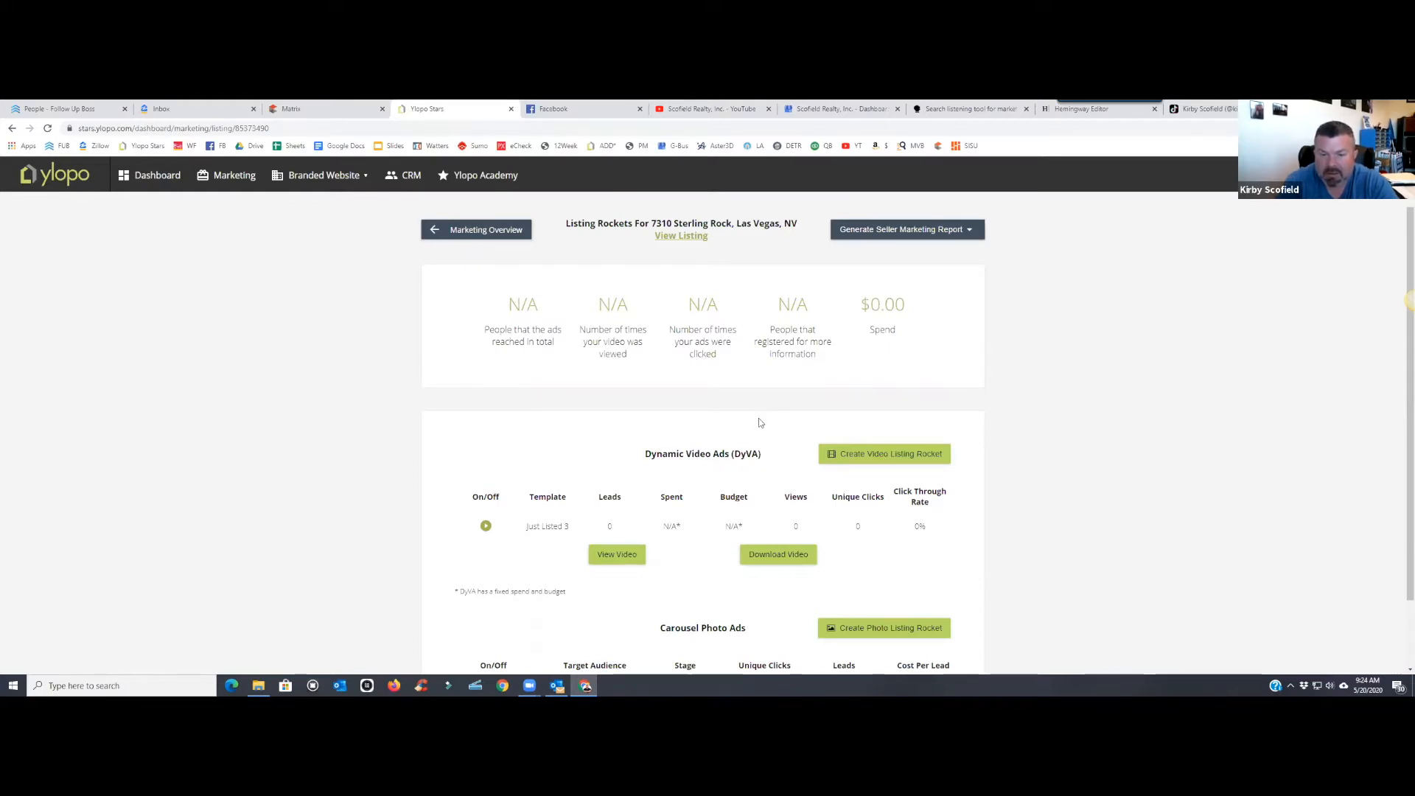
scroll(759, 418, down, 1)
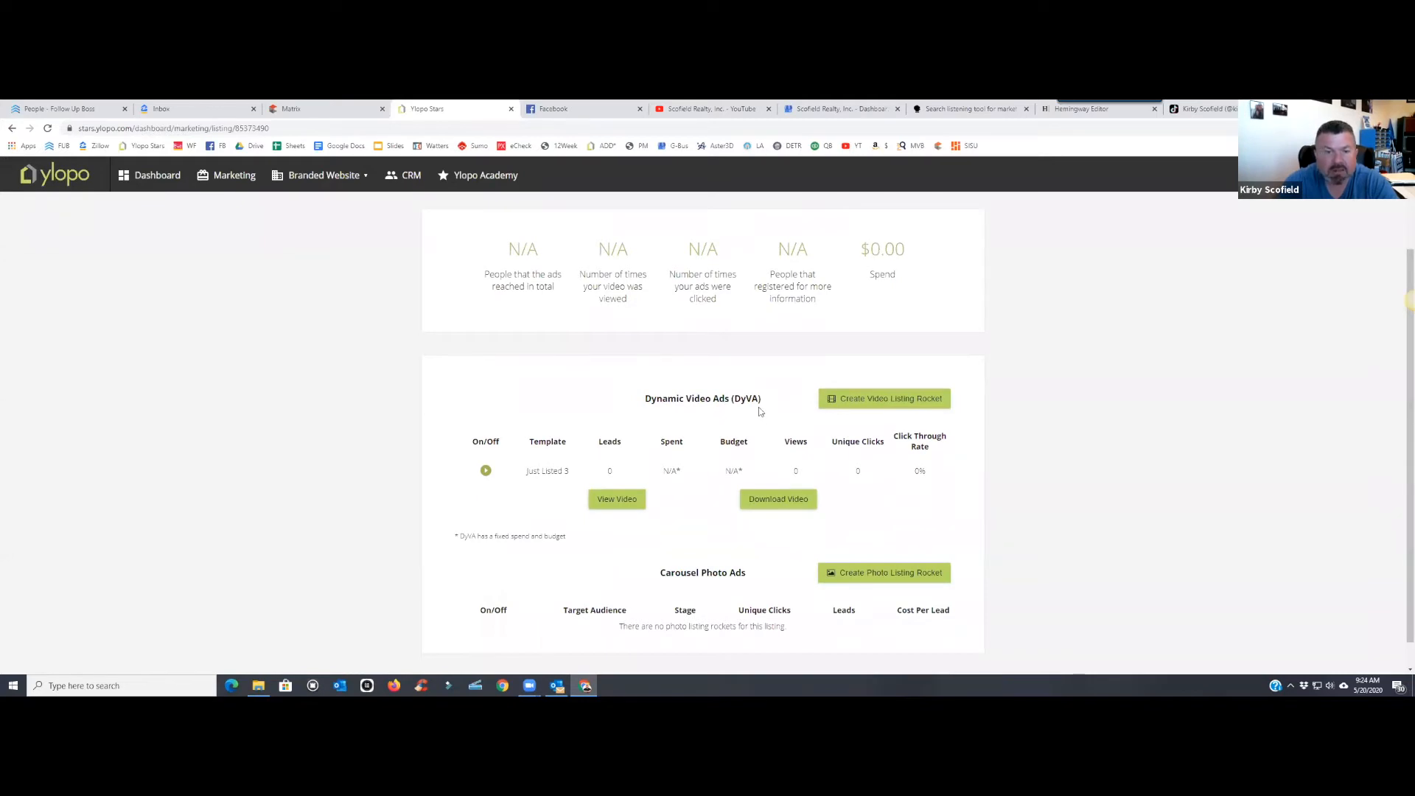
scroll(758, 404, down, 1)
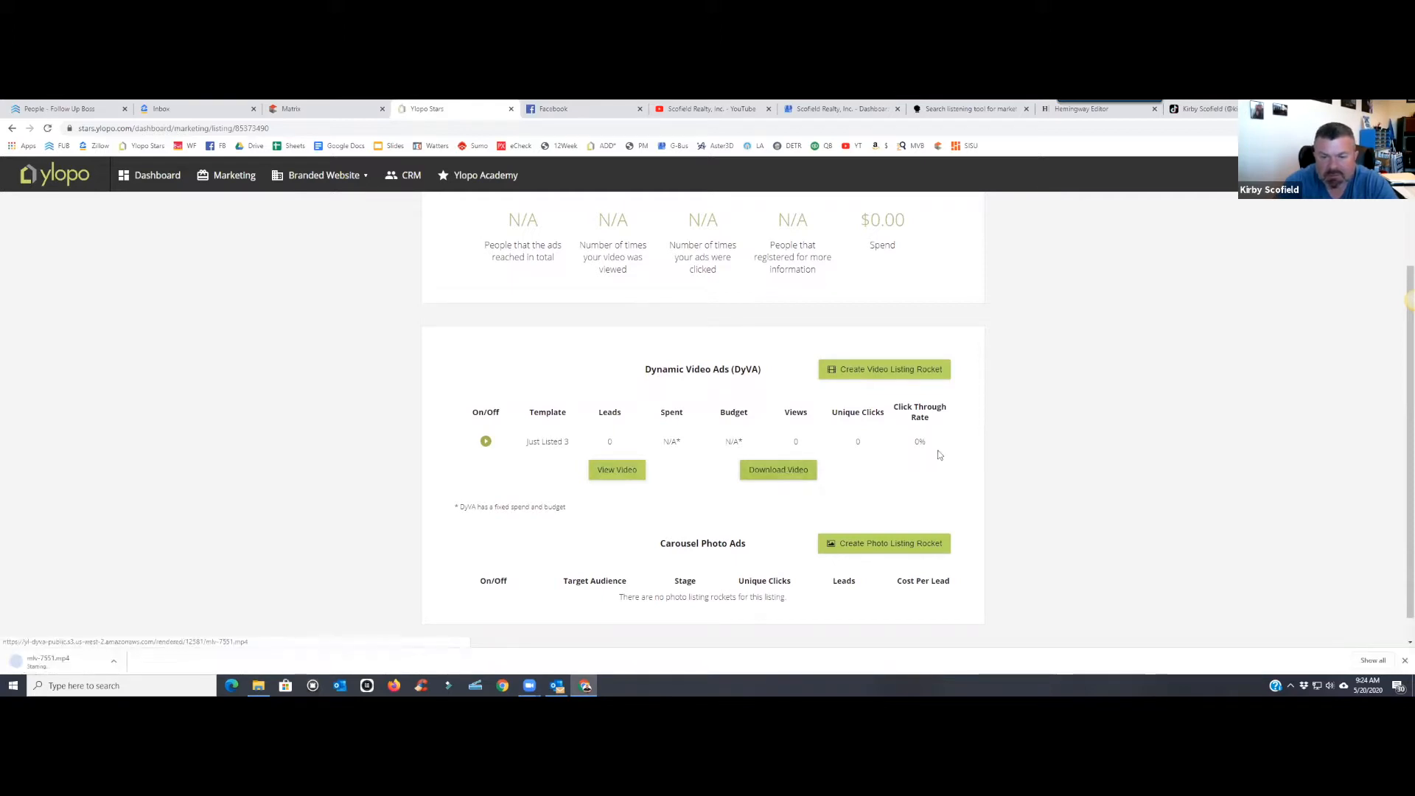
click(617, 469)
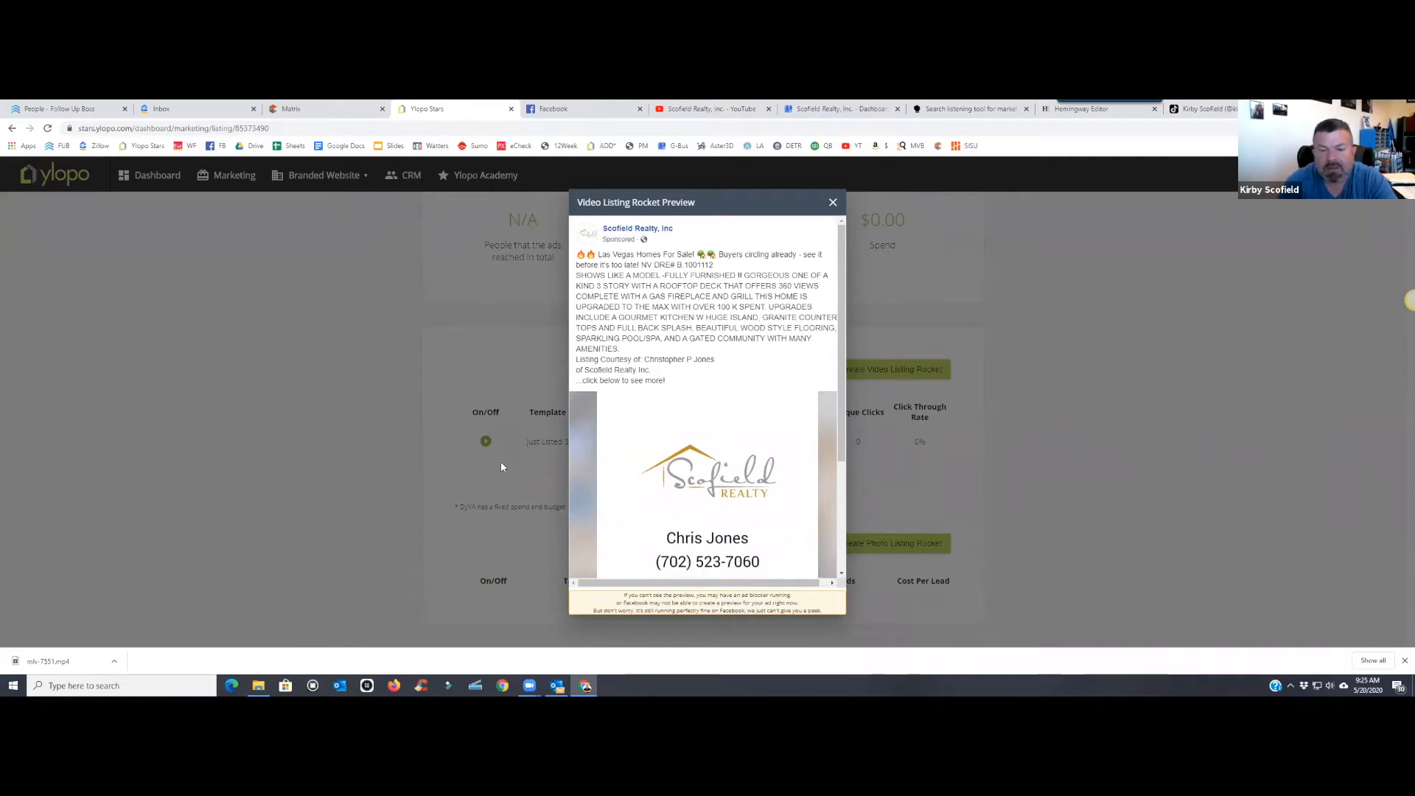
scroll(711, 455, down, 2)
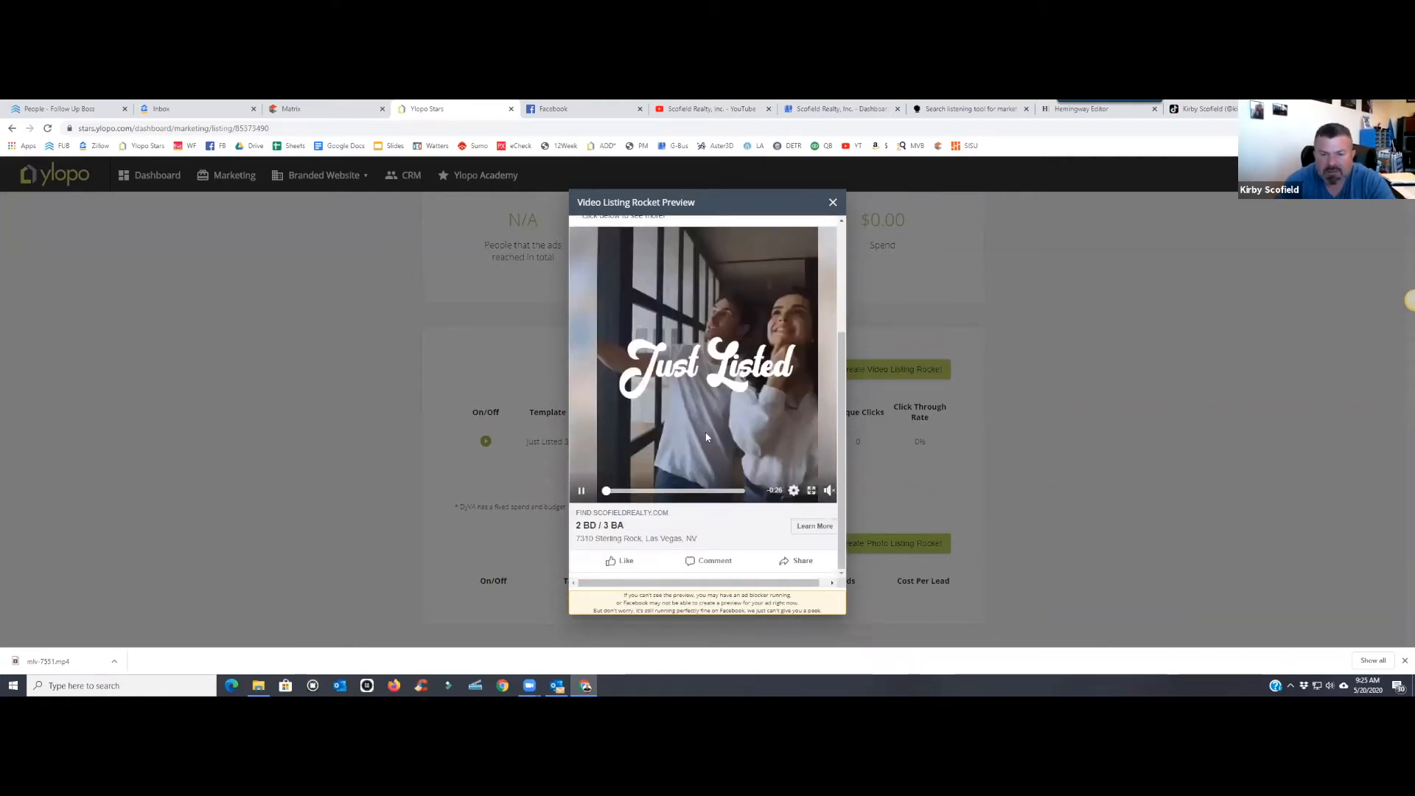
scroll(712, 456, up, 3)
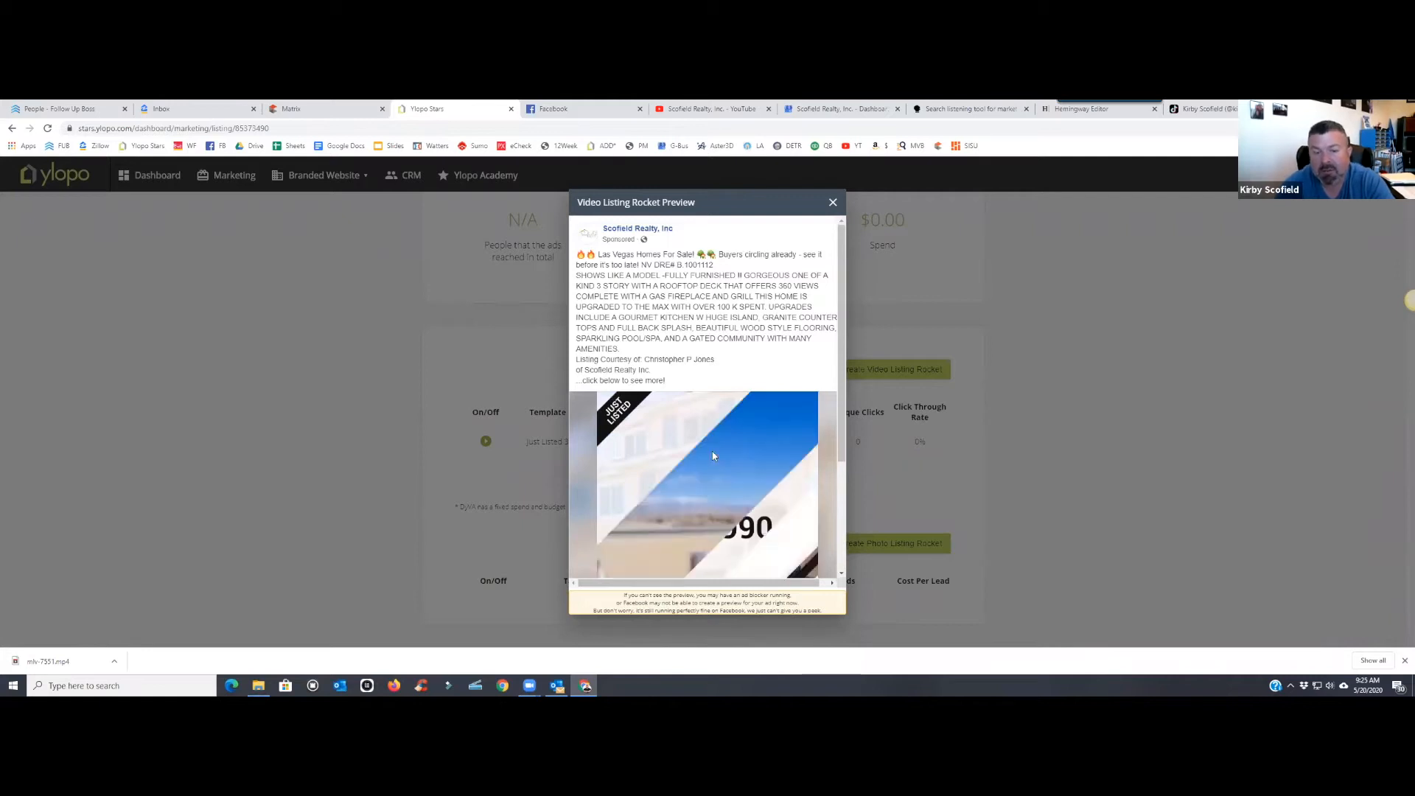
scroll(712, 455, down, 3)
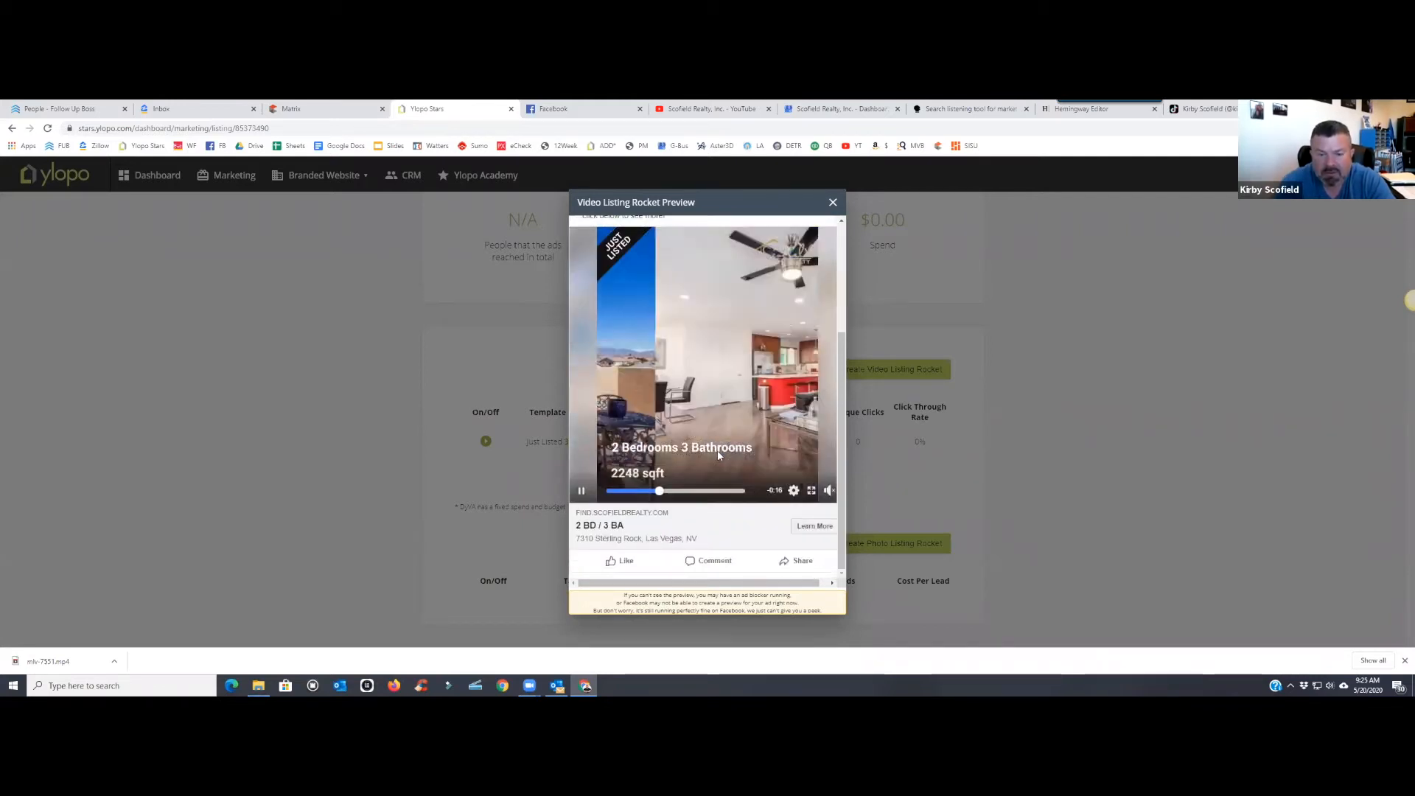
scroll(720, 455, up, 3)
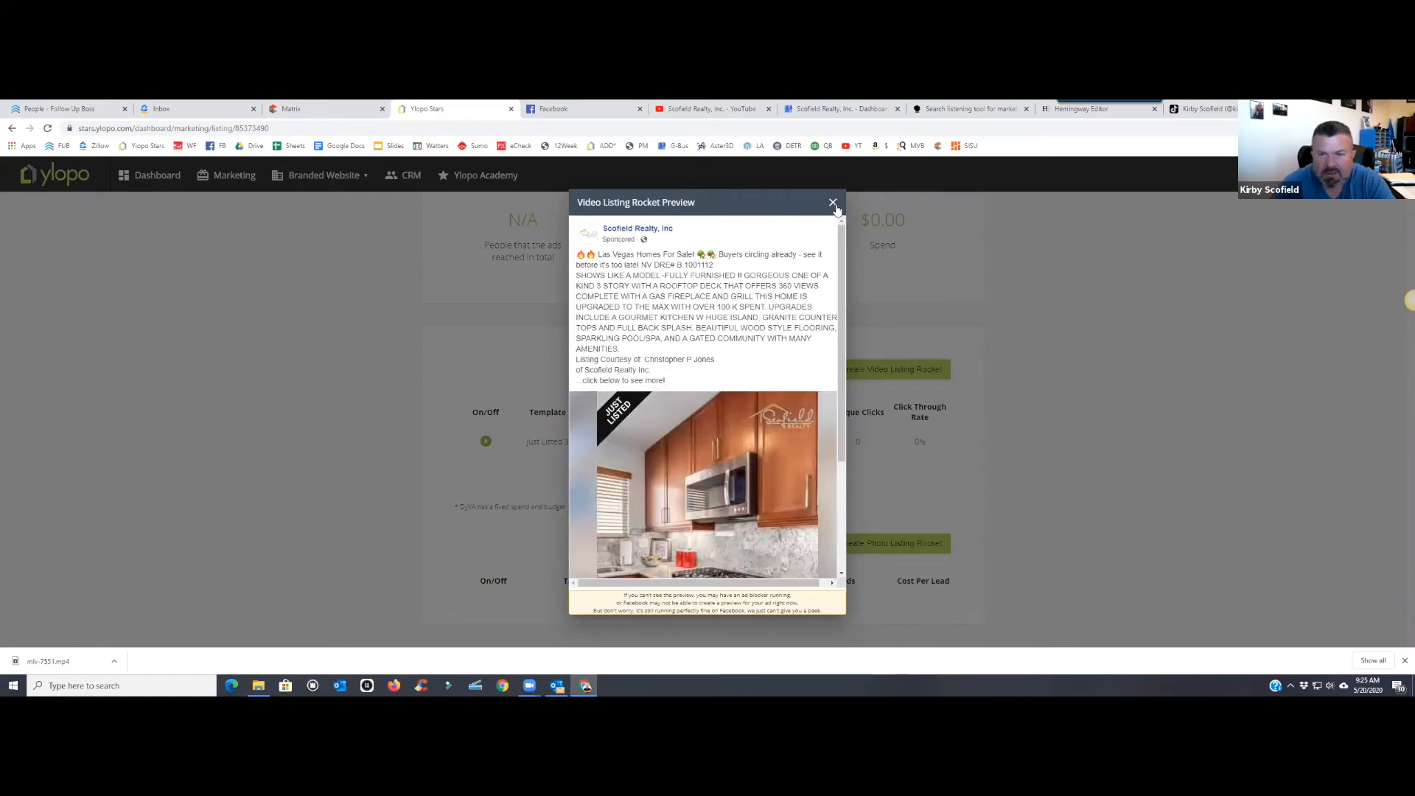
key(Escape)
- Start a new Facebook post with the downloaded mlv-7551 video attached
click(584, 108)
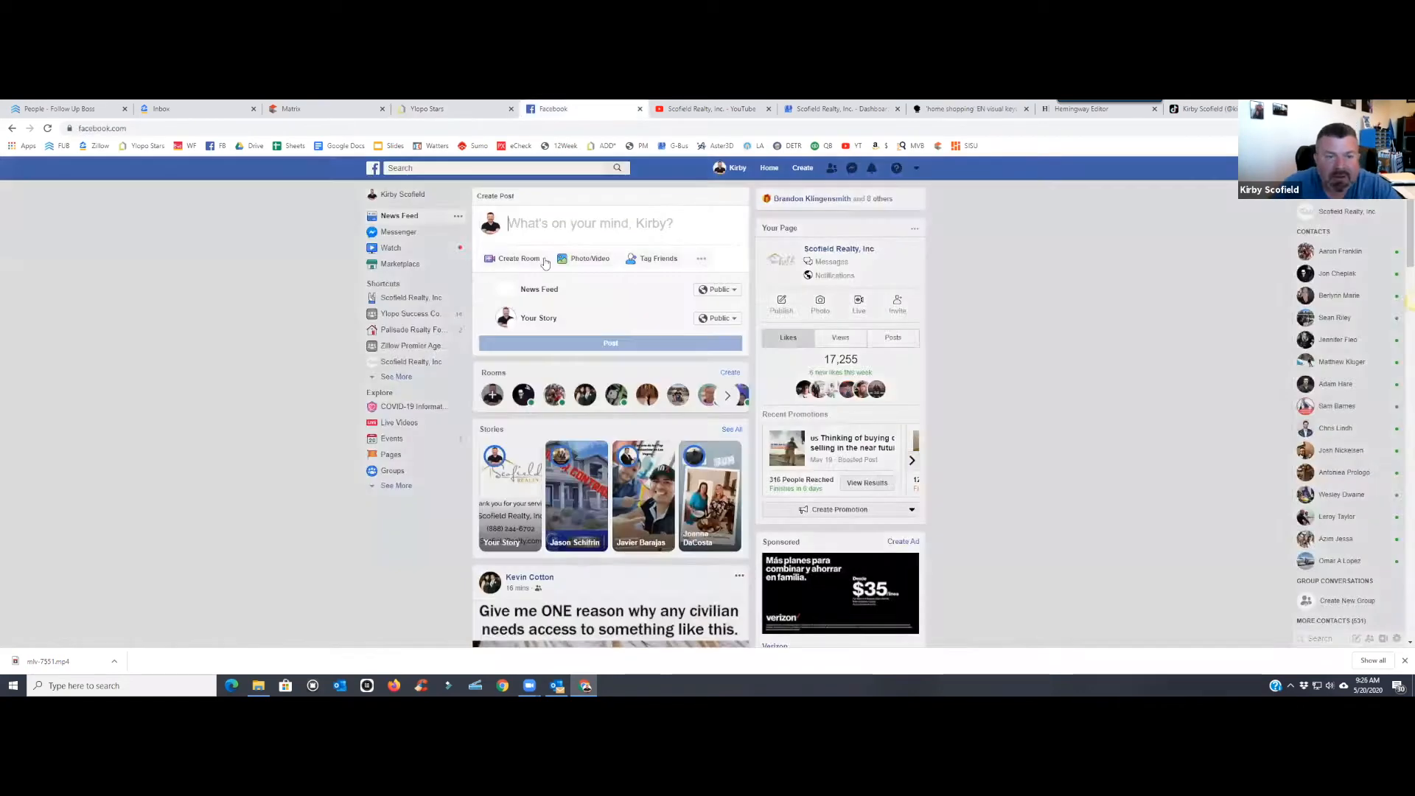
click(575, 223)
click(591, 278)
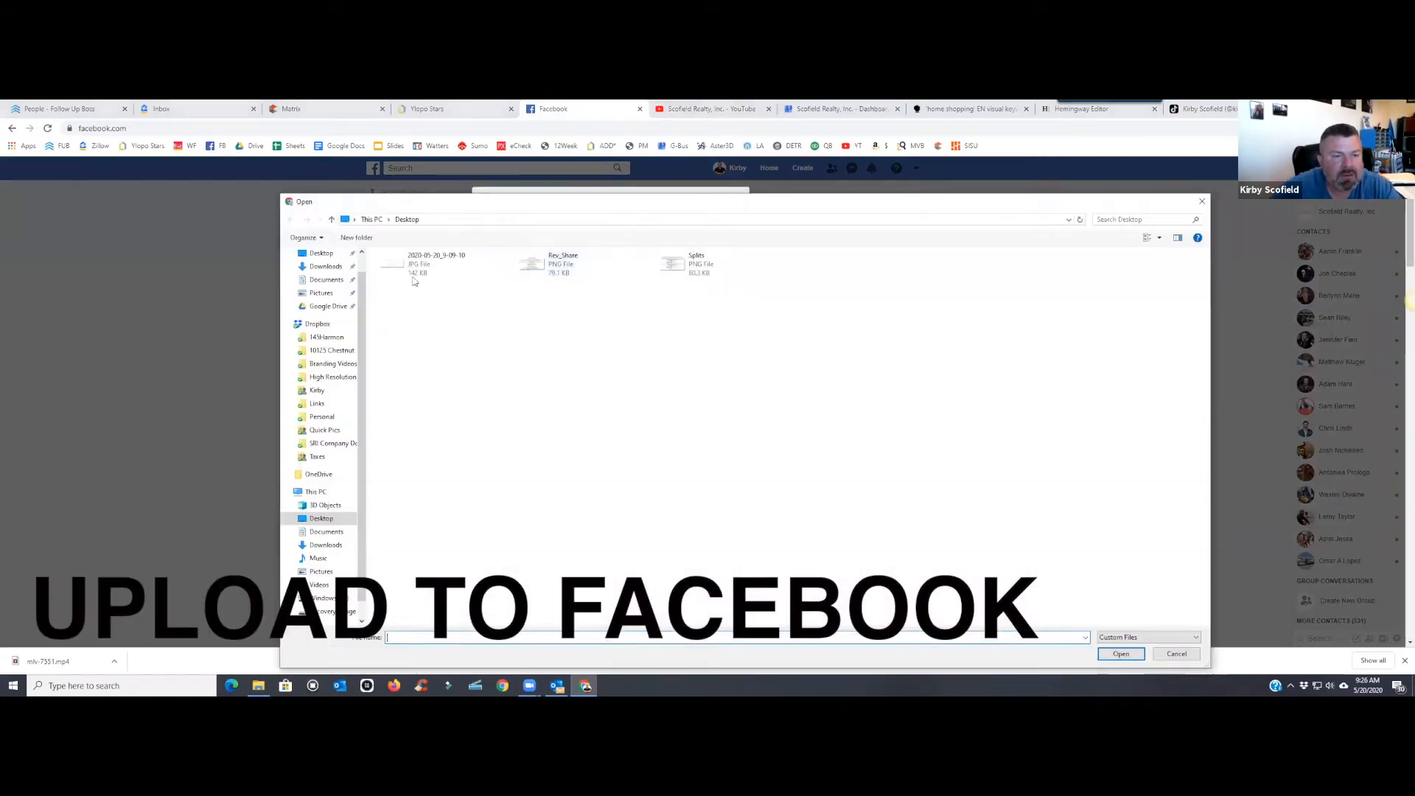
click(325, 266)
click(560, 285)
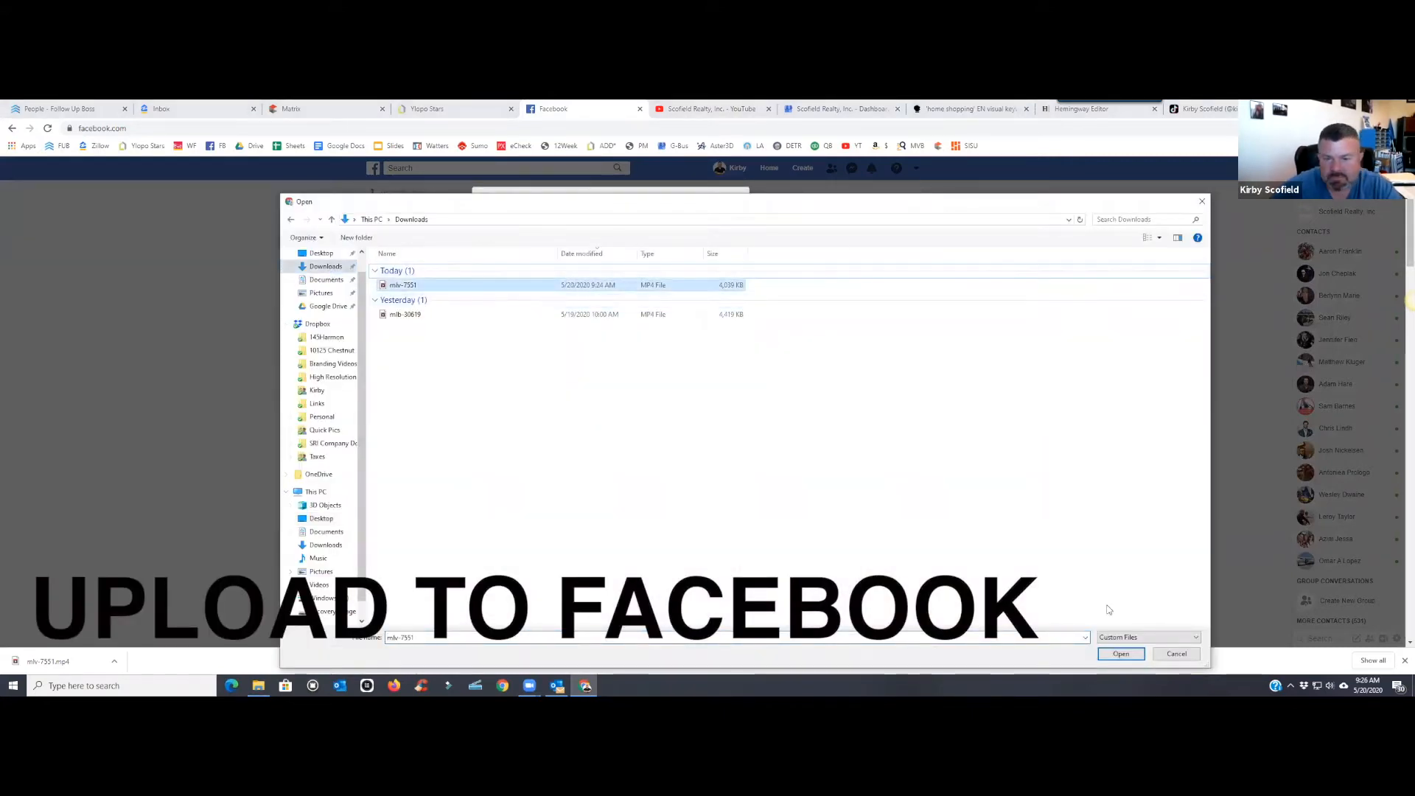
click(1121, 654)
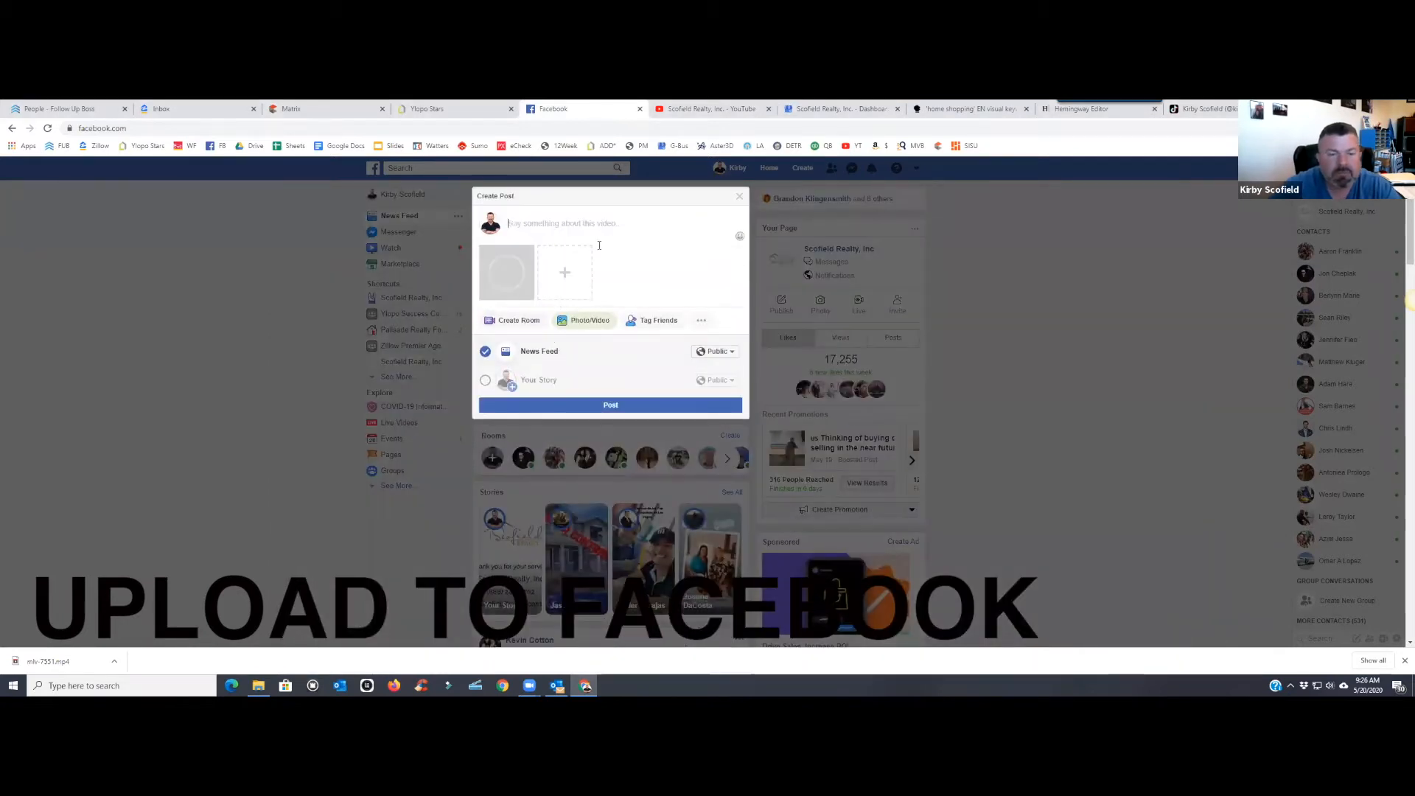
- Check the post in at Scofield Realty, Inc
click(701, 320)
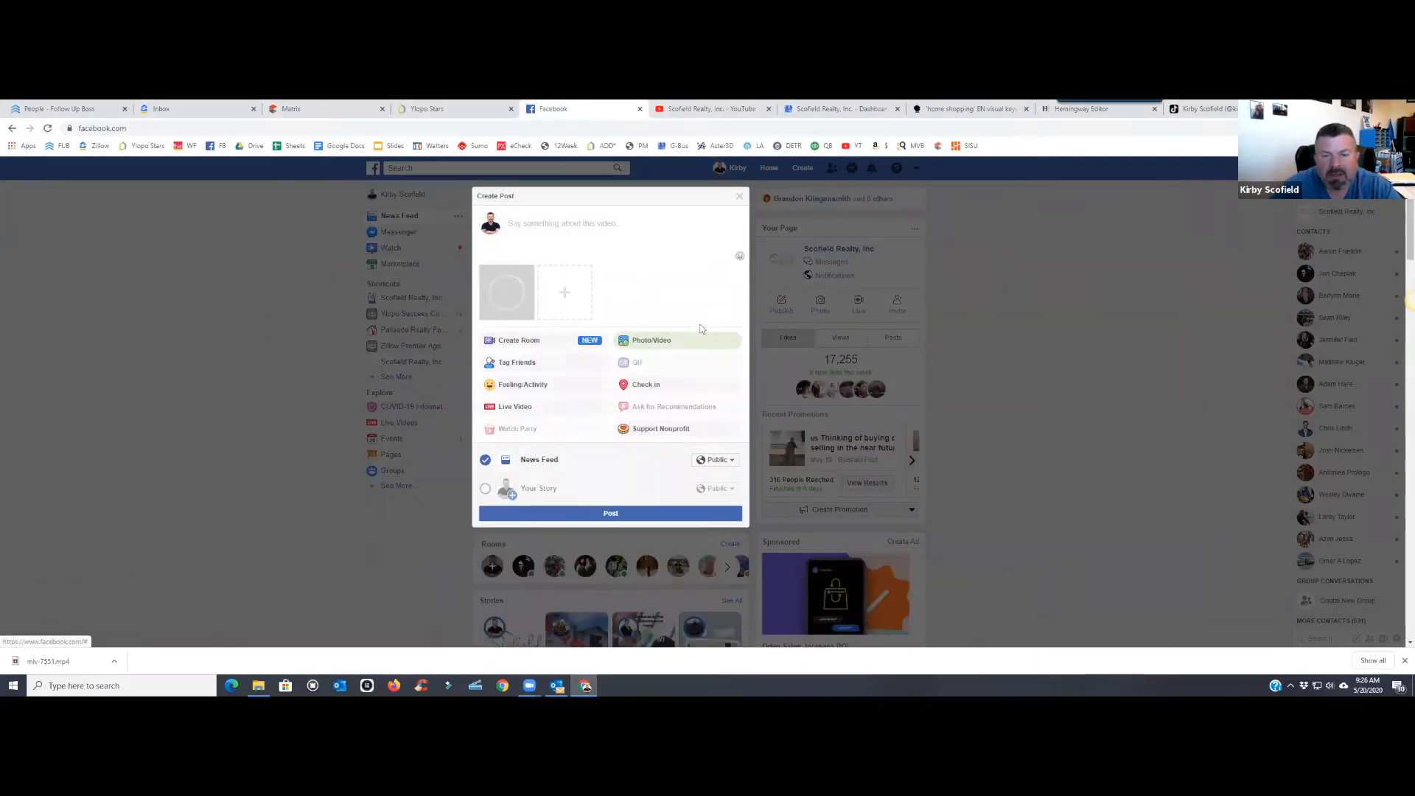
click(654, 385)
click(539, 341)
text(scofe)
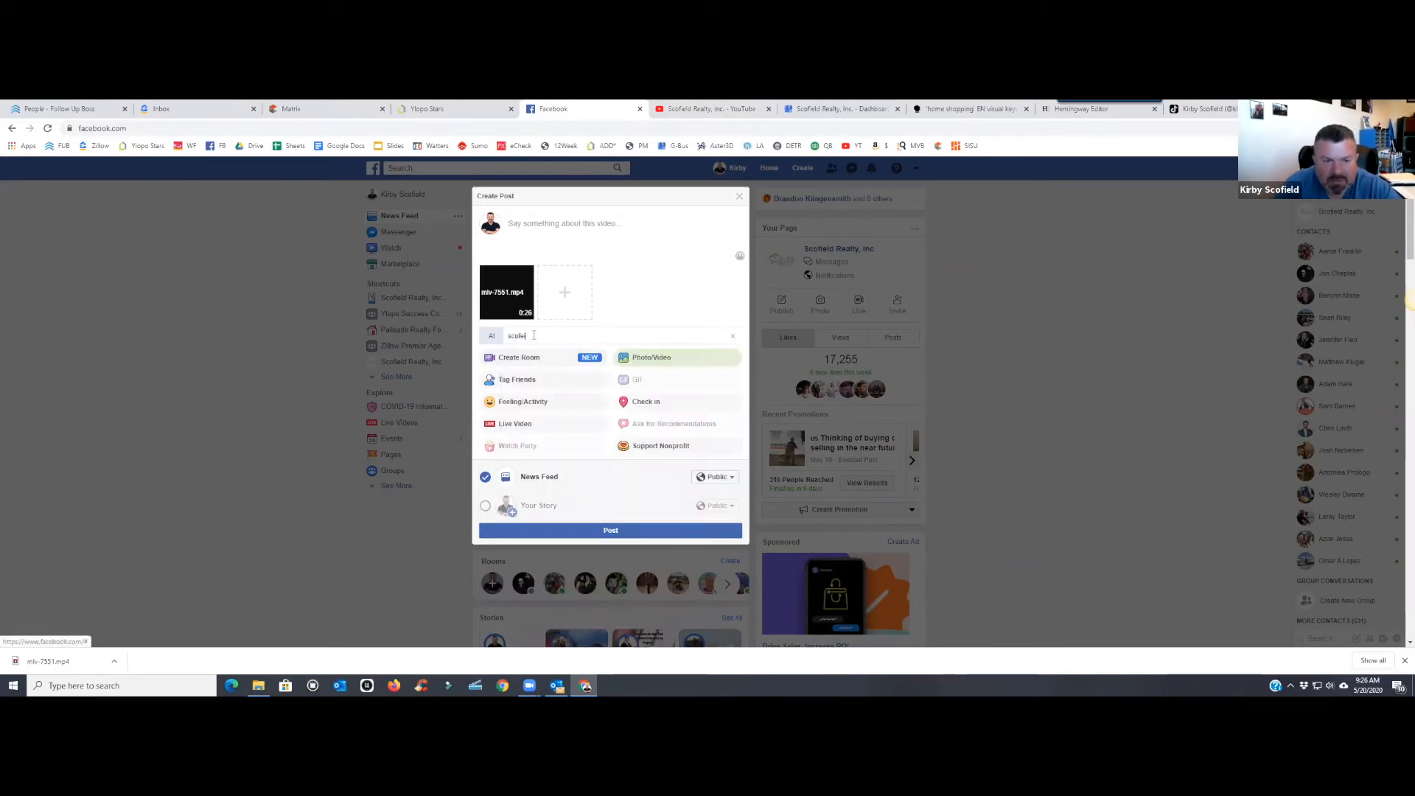
key(BackSpace)
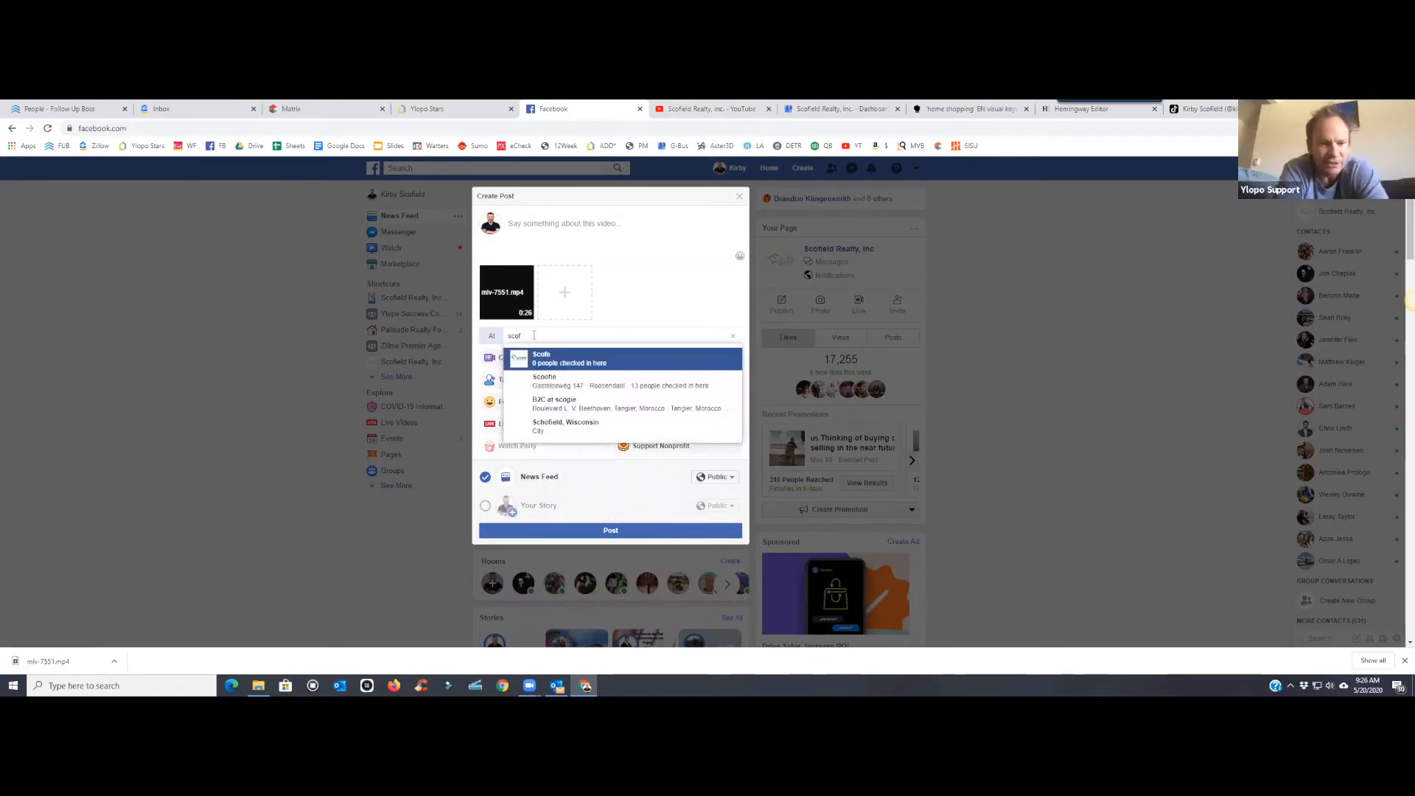
text(ie)
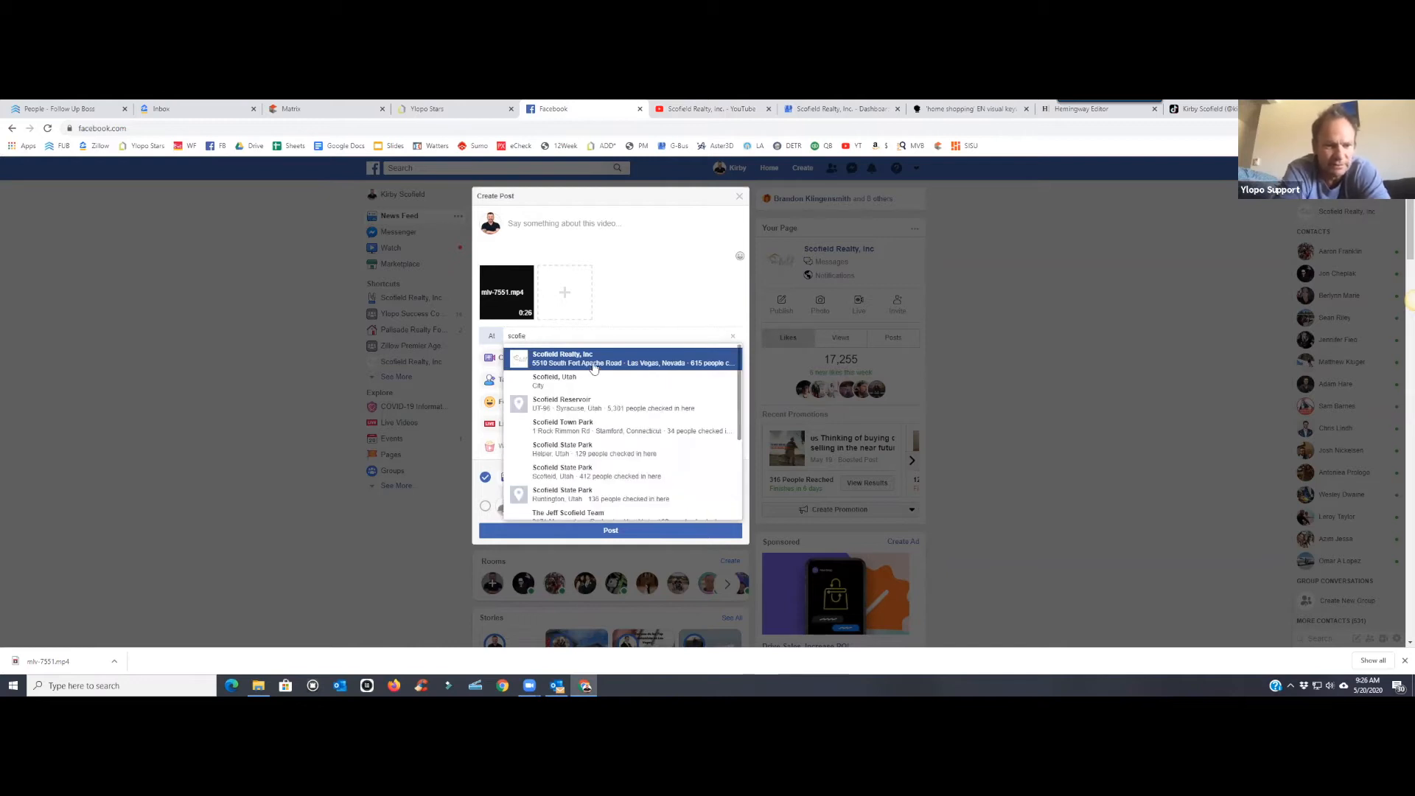
click(594, 365)
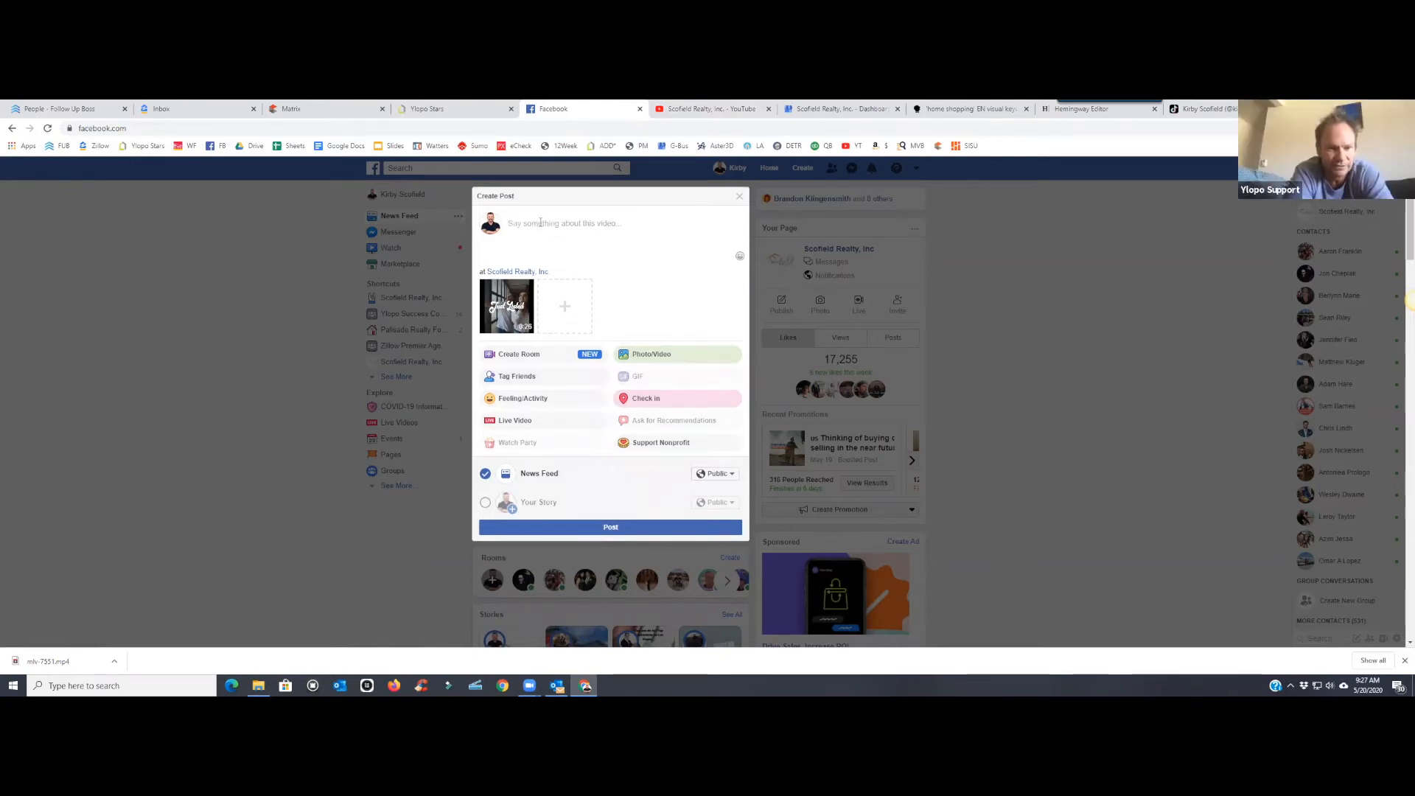
click(295, 108)
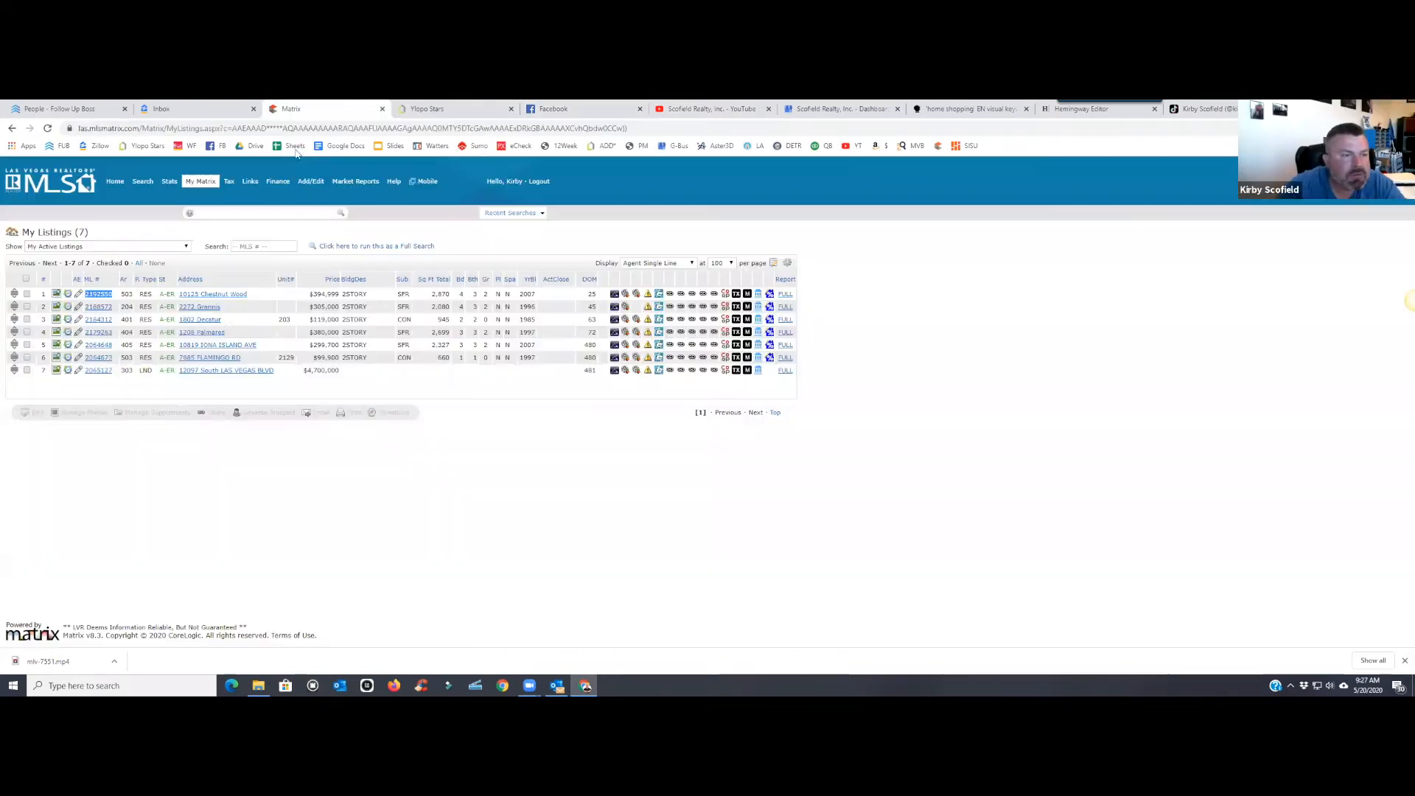
mouse_move(126, 176)
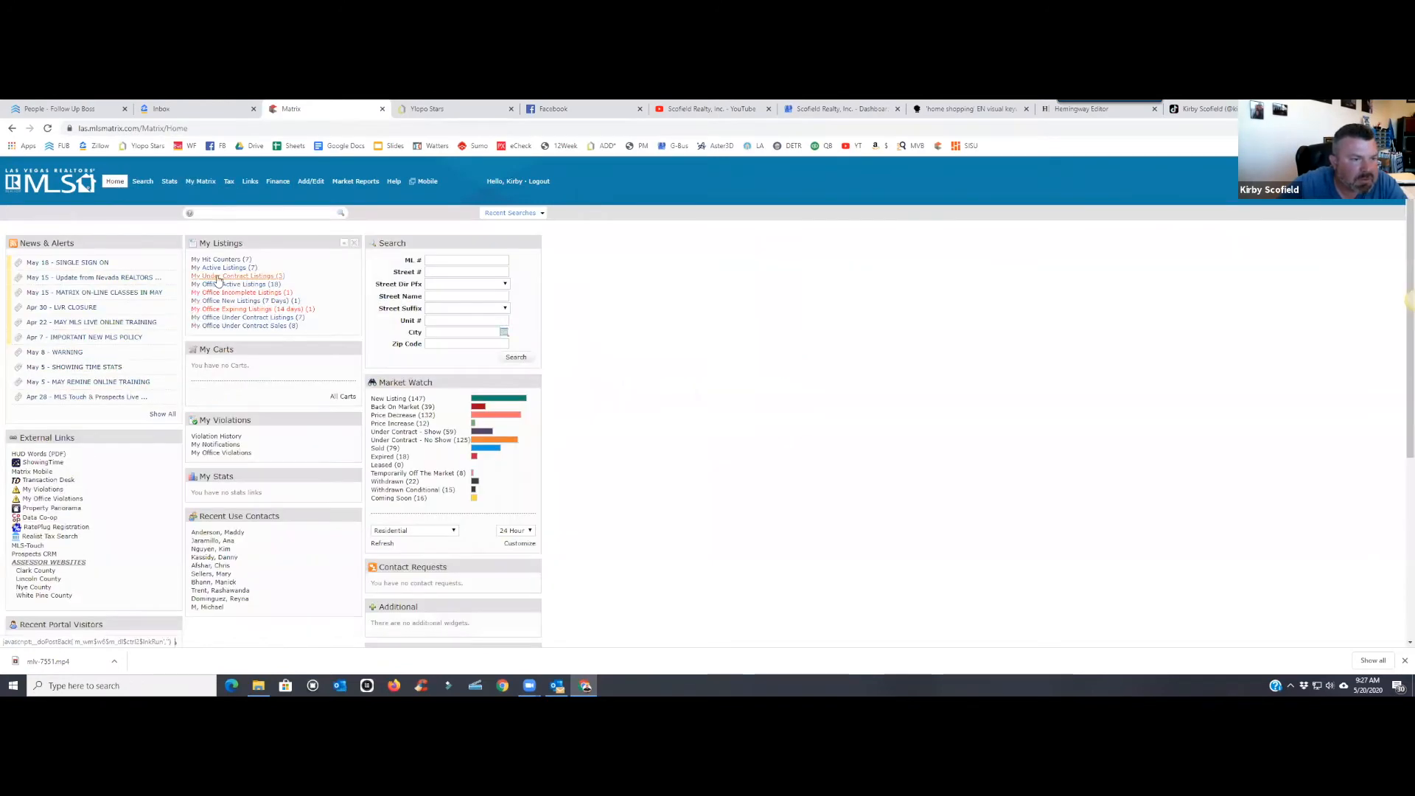
click(221, 284)
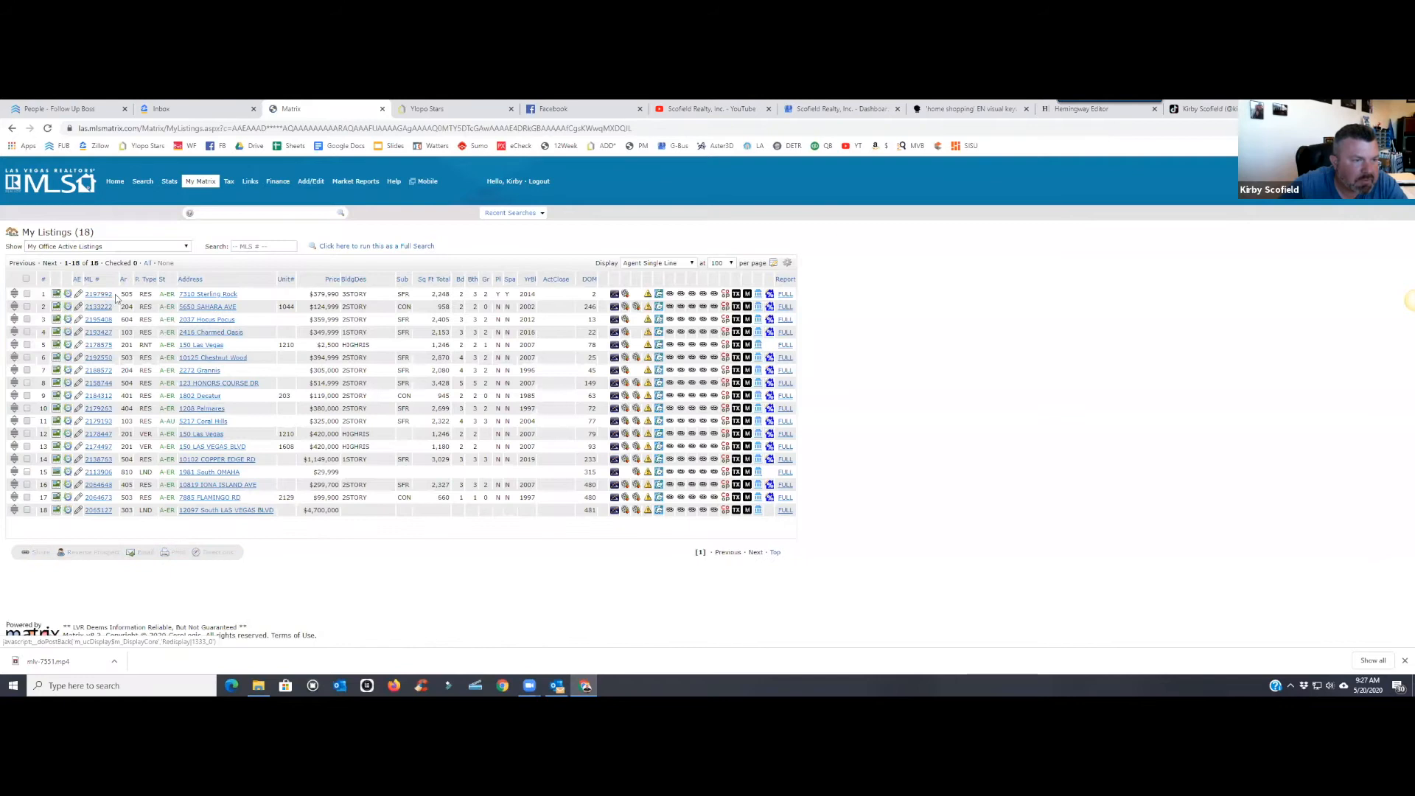
double_click(101, 294)
right_click(90, 294)
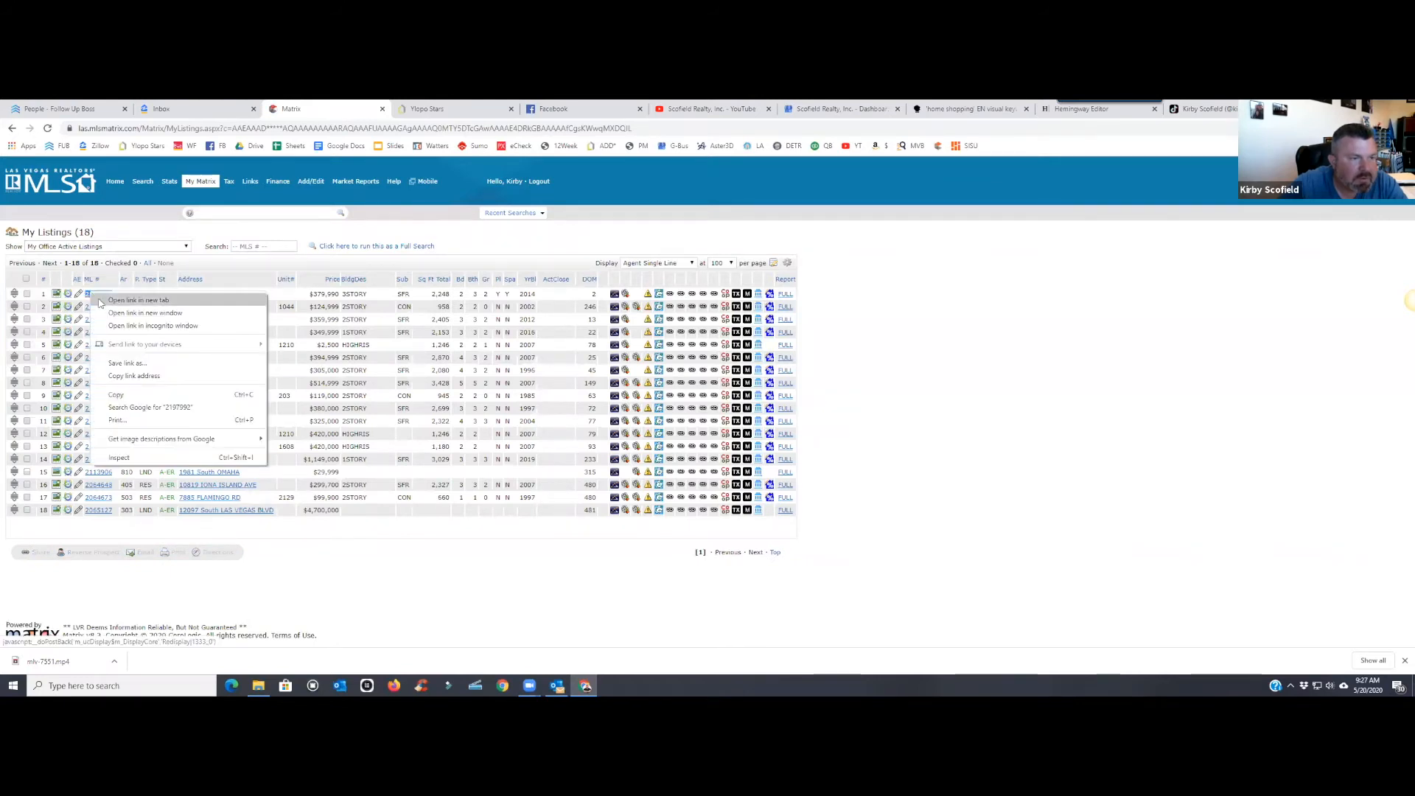
click(132, 396)
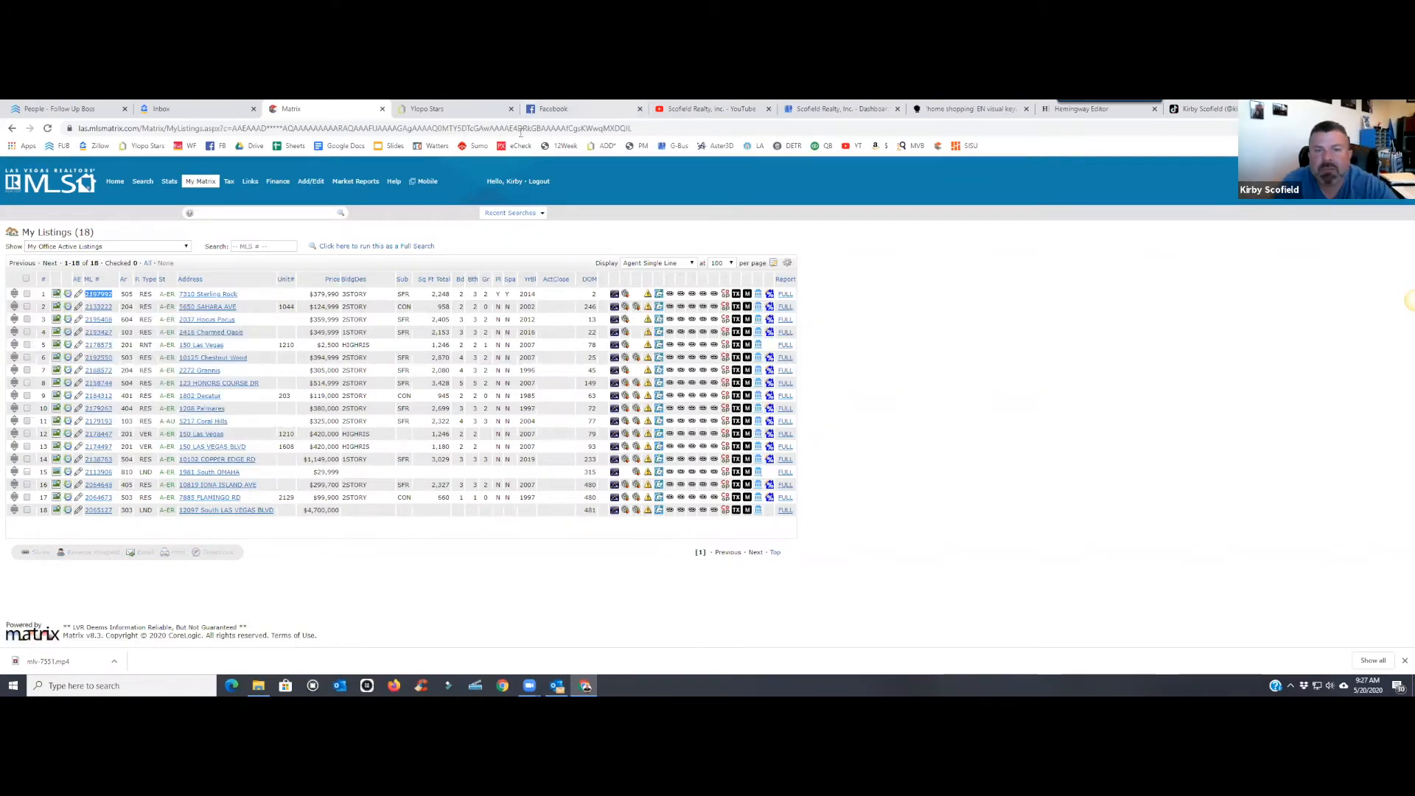
- Load the Scofield Realty home search site in a new browser tab
key(ctrl+t)
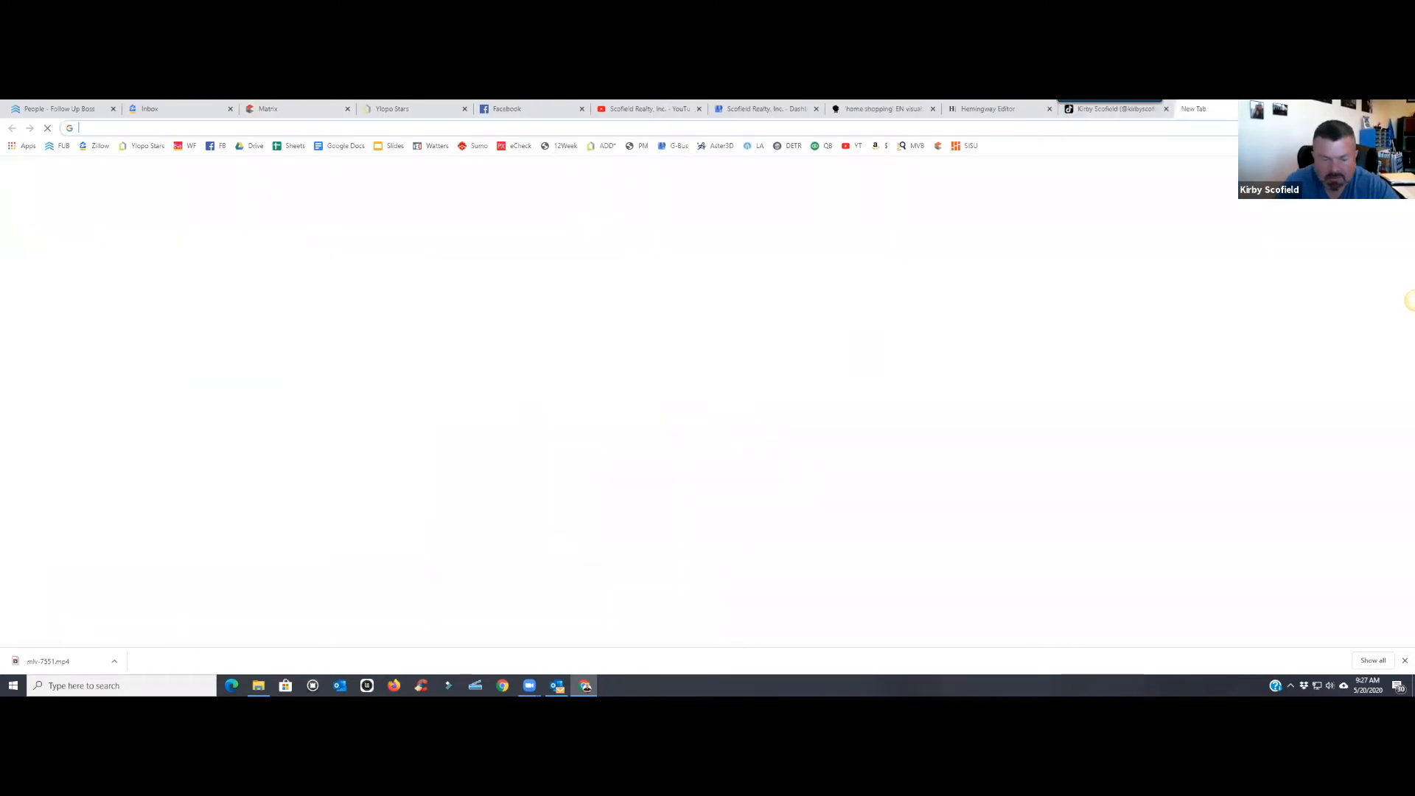
text(chris.)
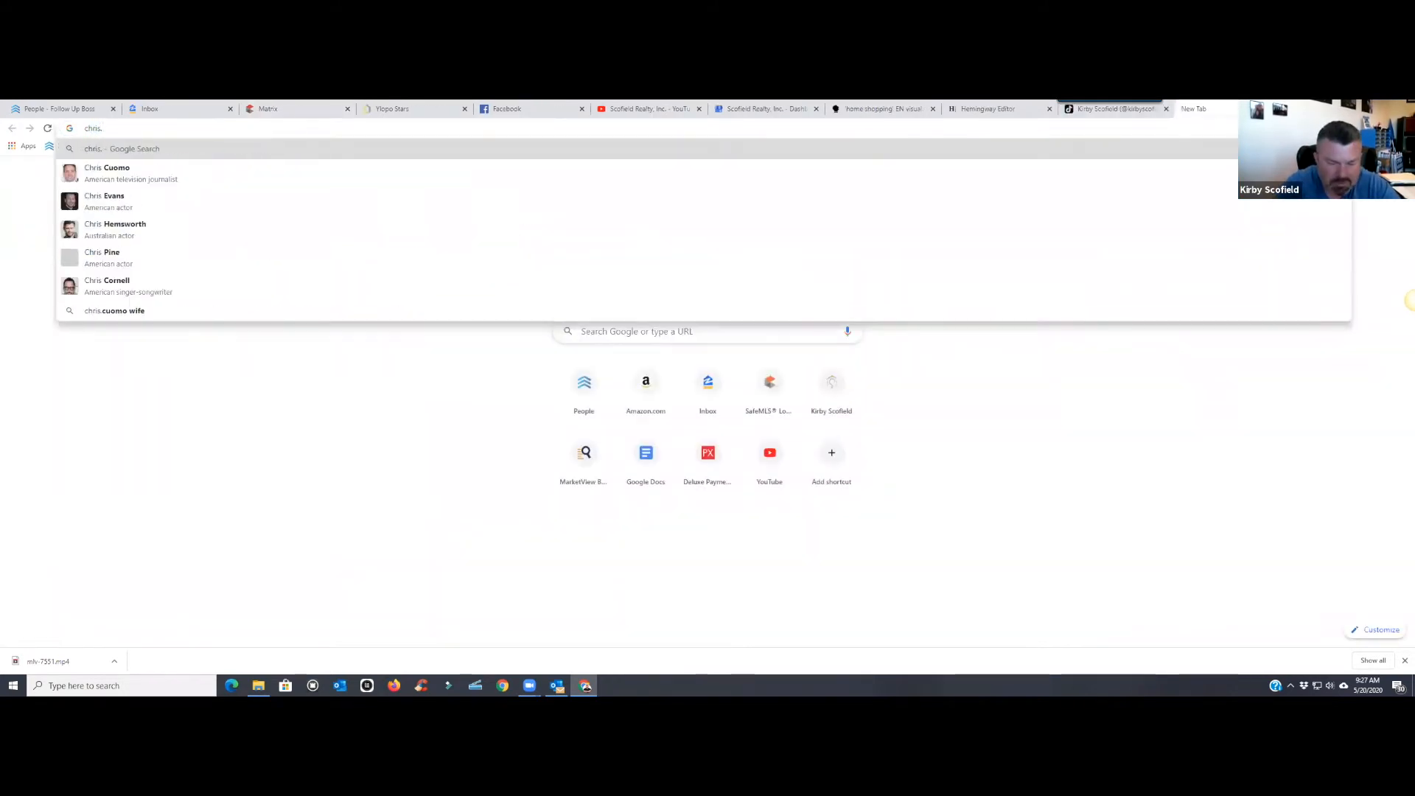
text(scofieldrealty.com)
key(Return)
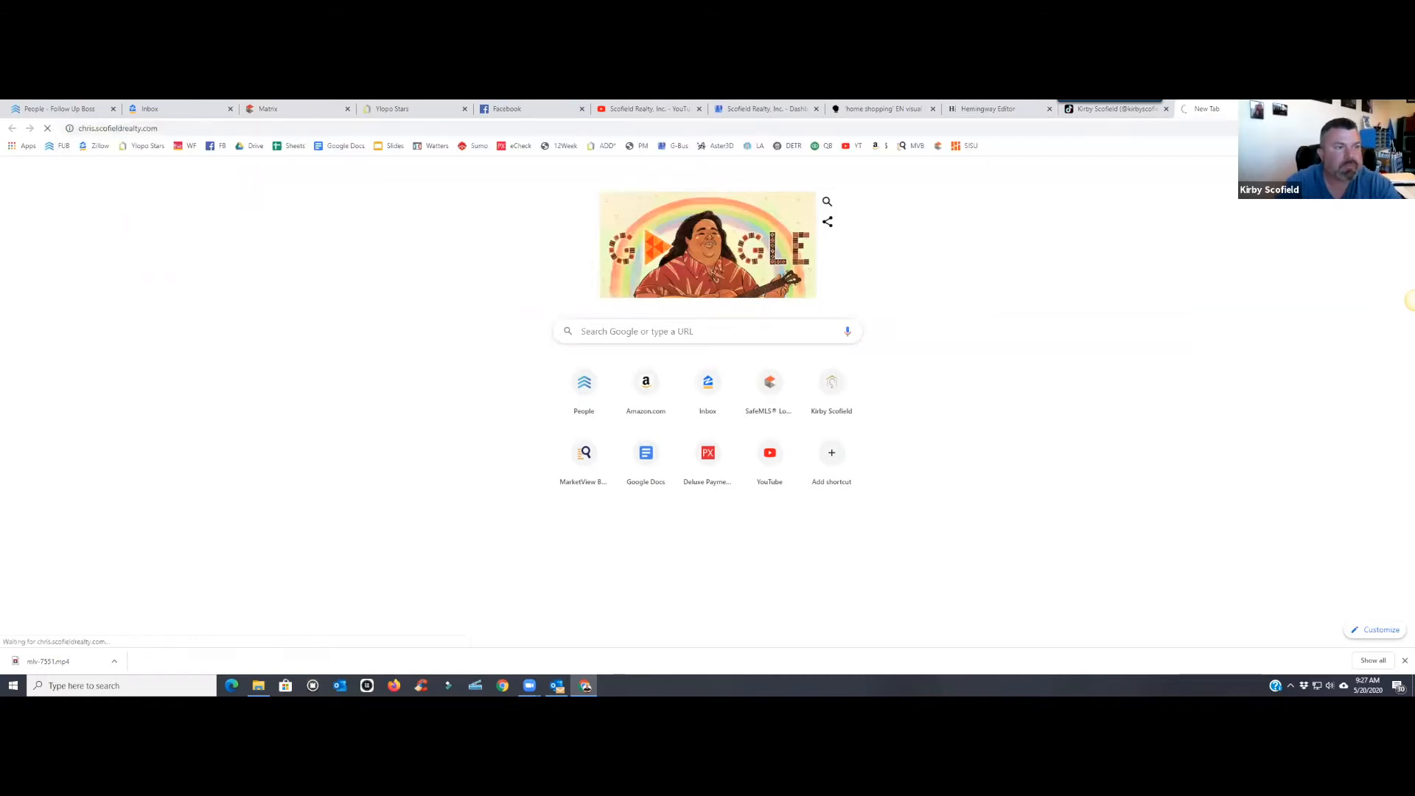
- Paste 2197992 into the MLS Number search filter so it finds 1 property
click(720, 442)
click(770, 262)
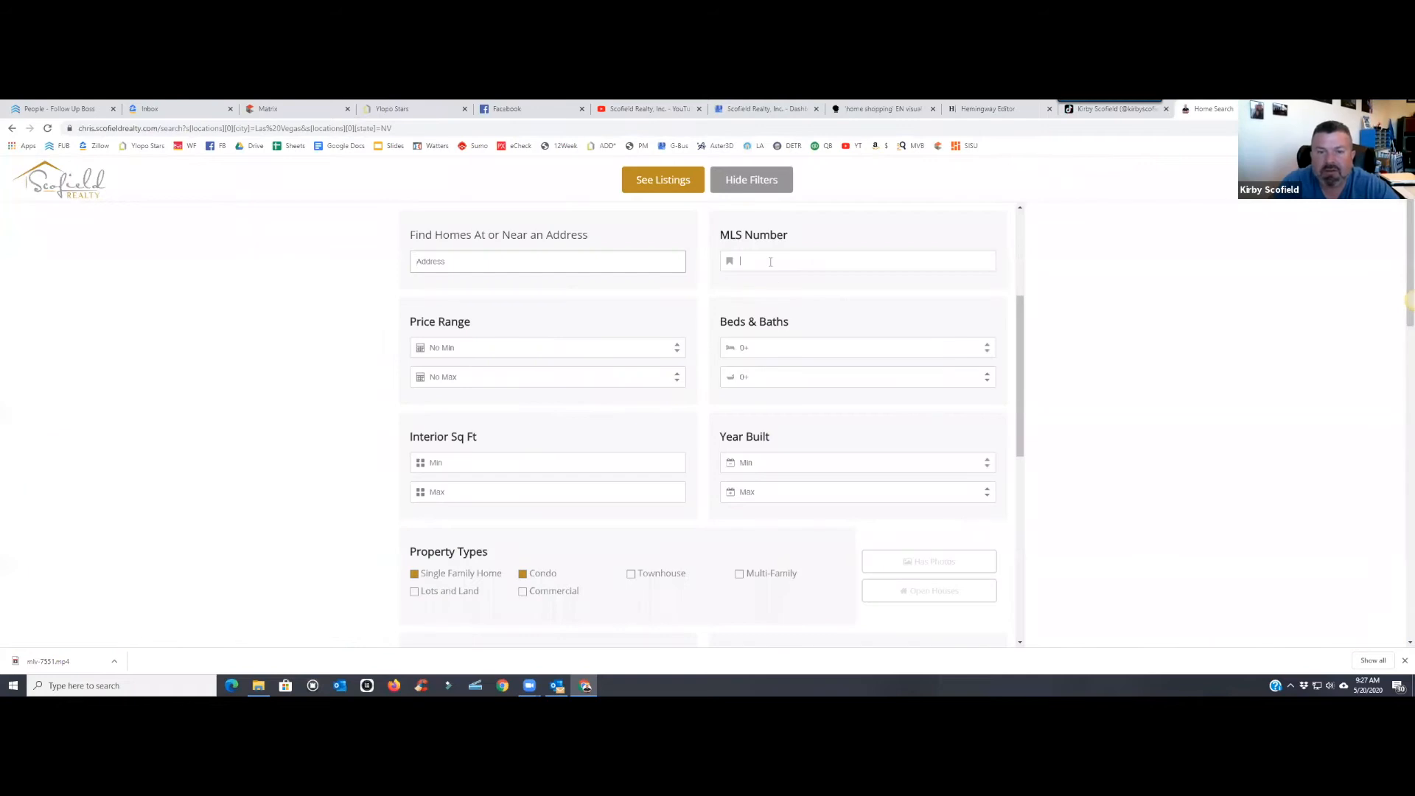
right_click(782, 264)
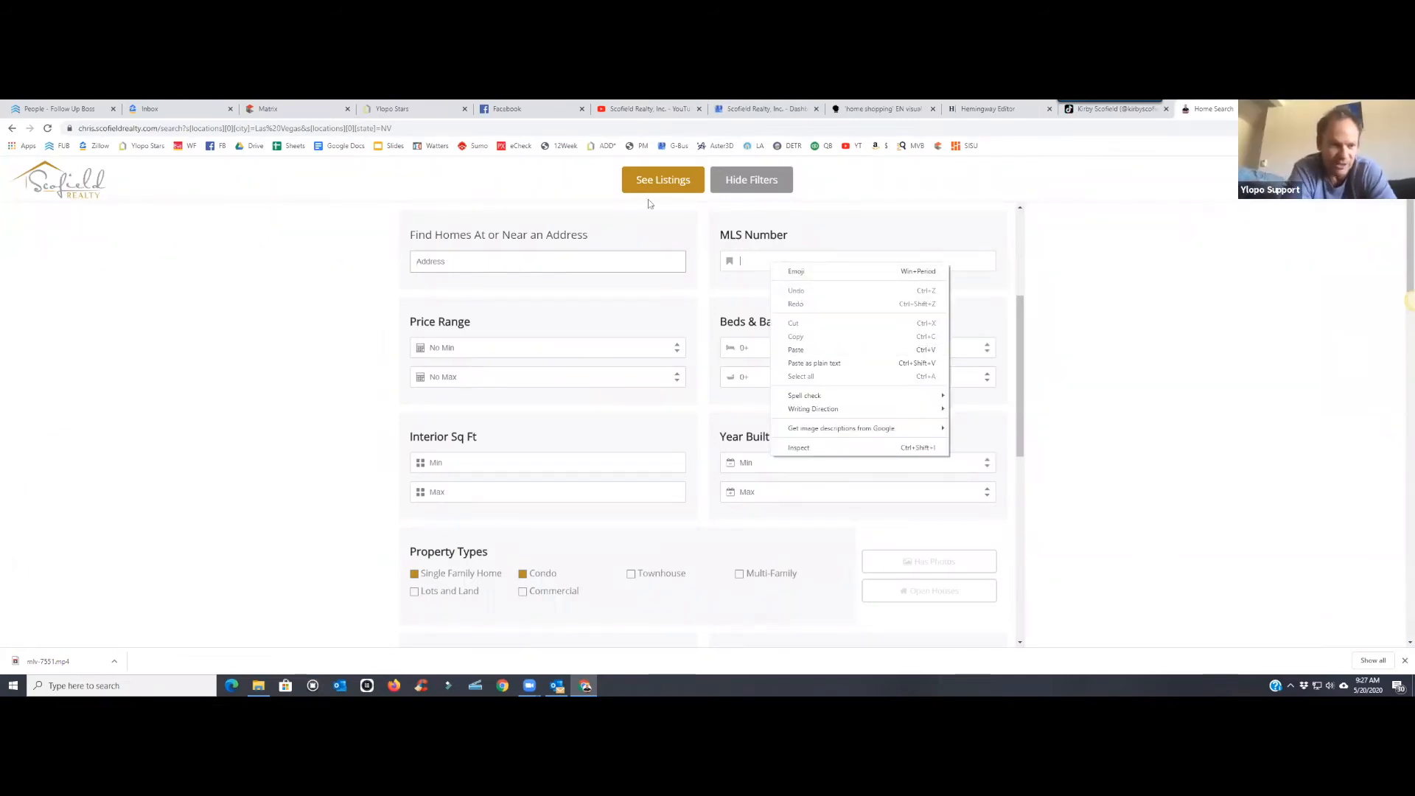
click(13, 129)
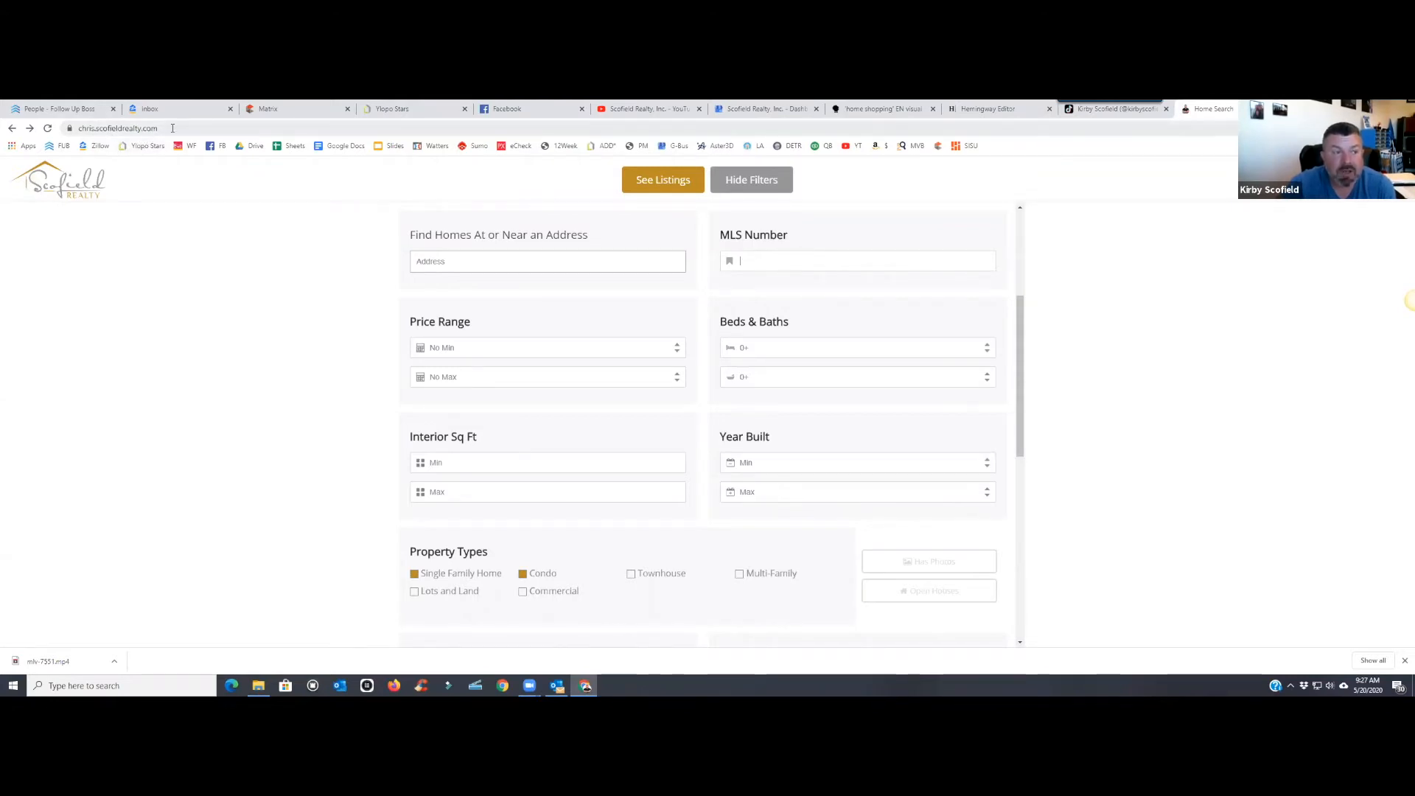
click(76, 131)
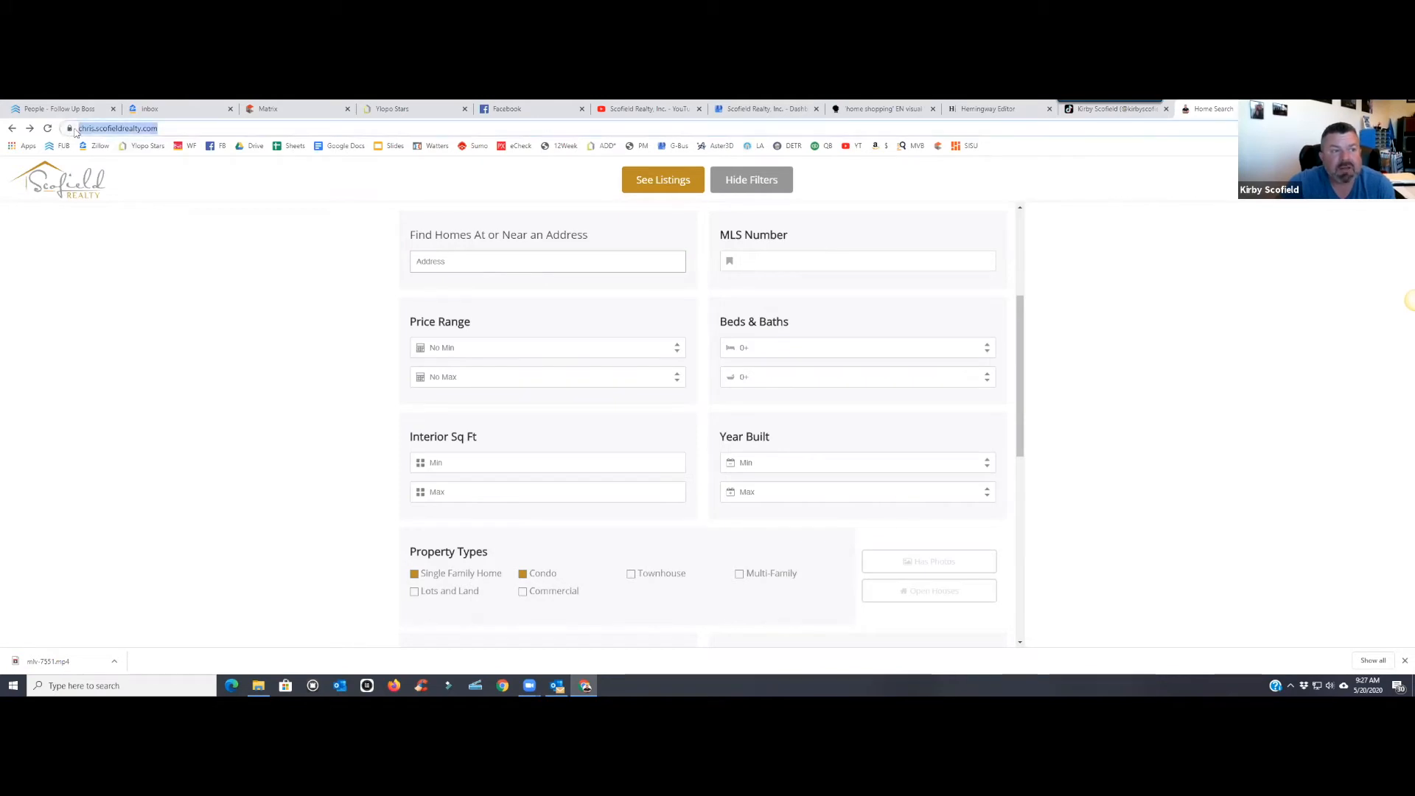
right_click(756, 260)
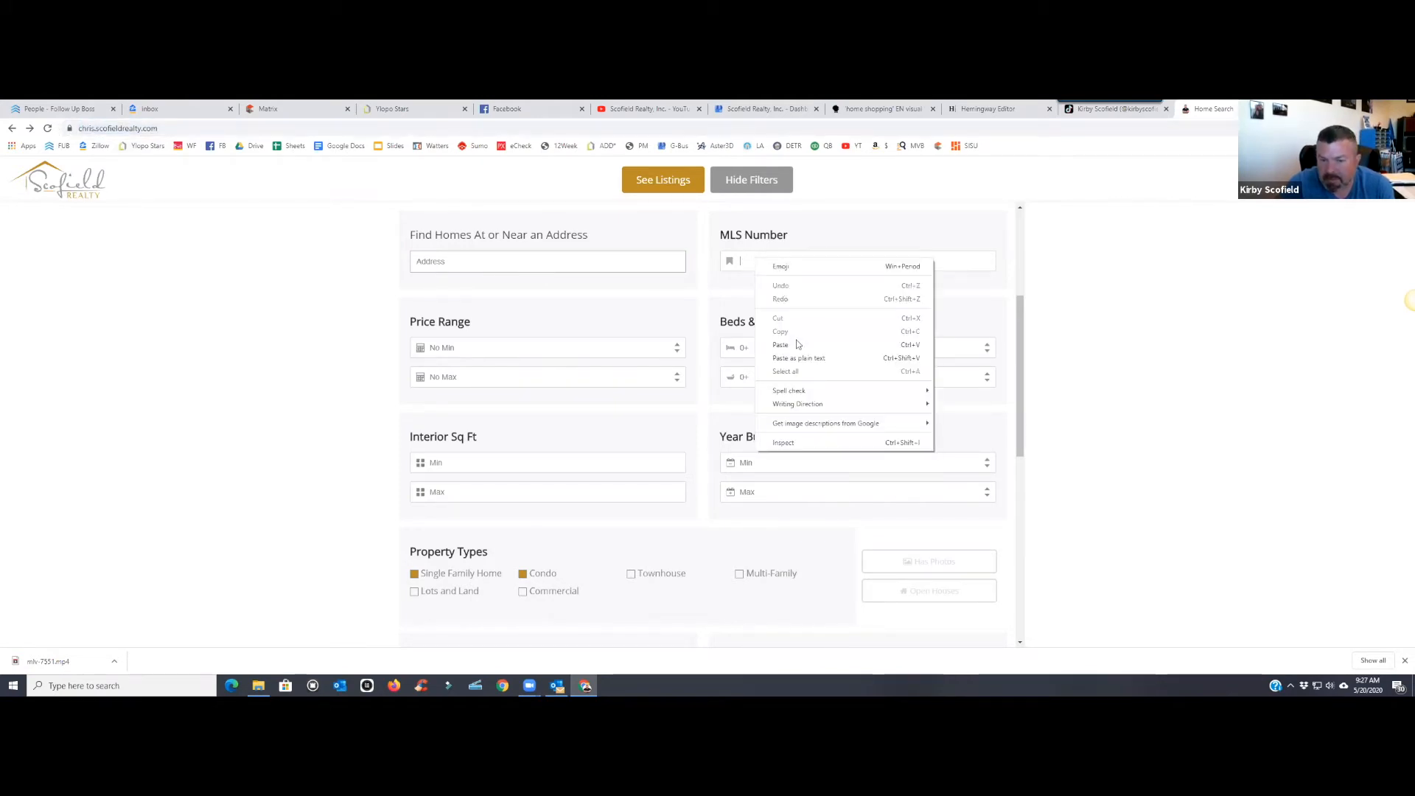
click(797, 344)
scroll(667, 377, down, 1)
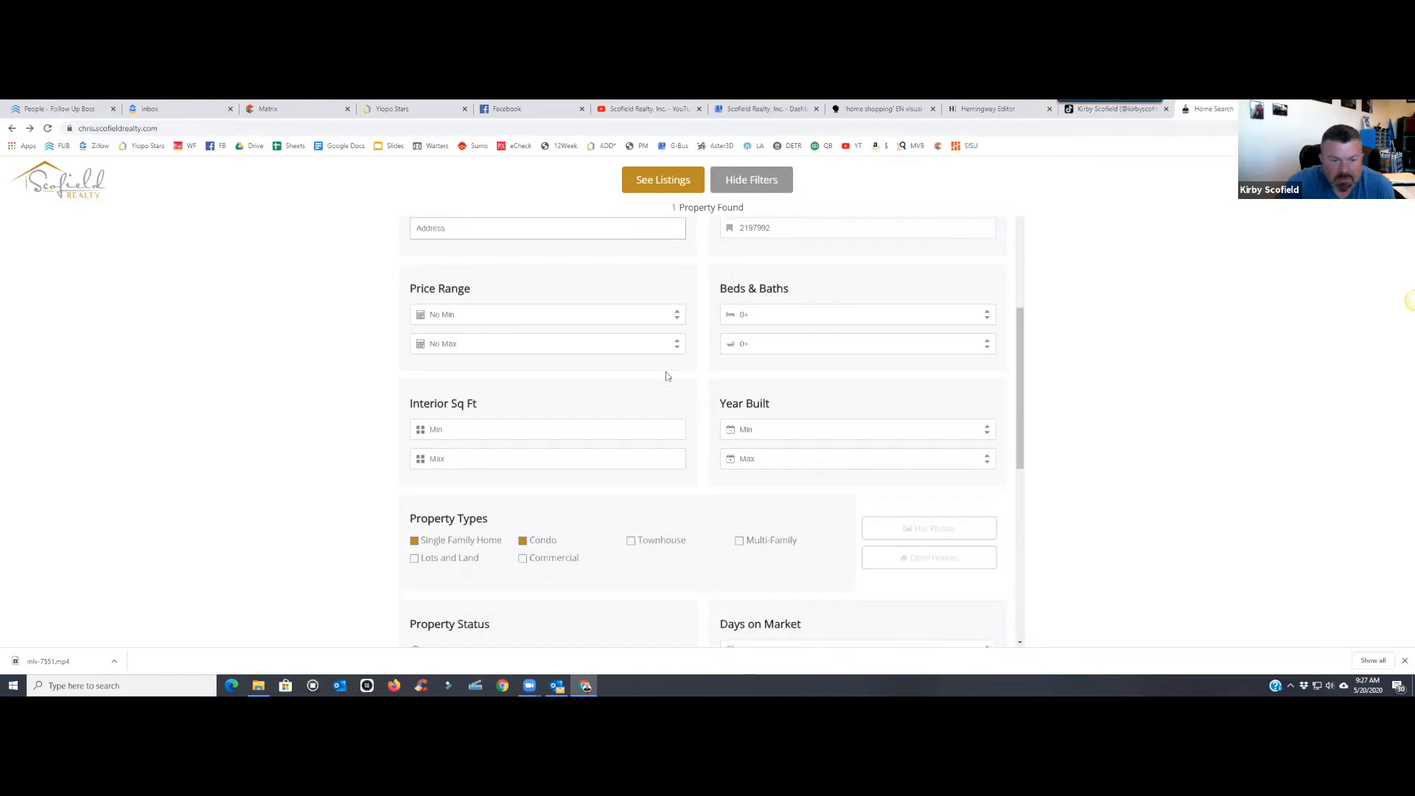
scroll(667, 377, down, 2)
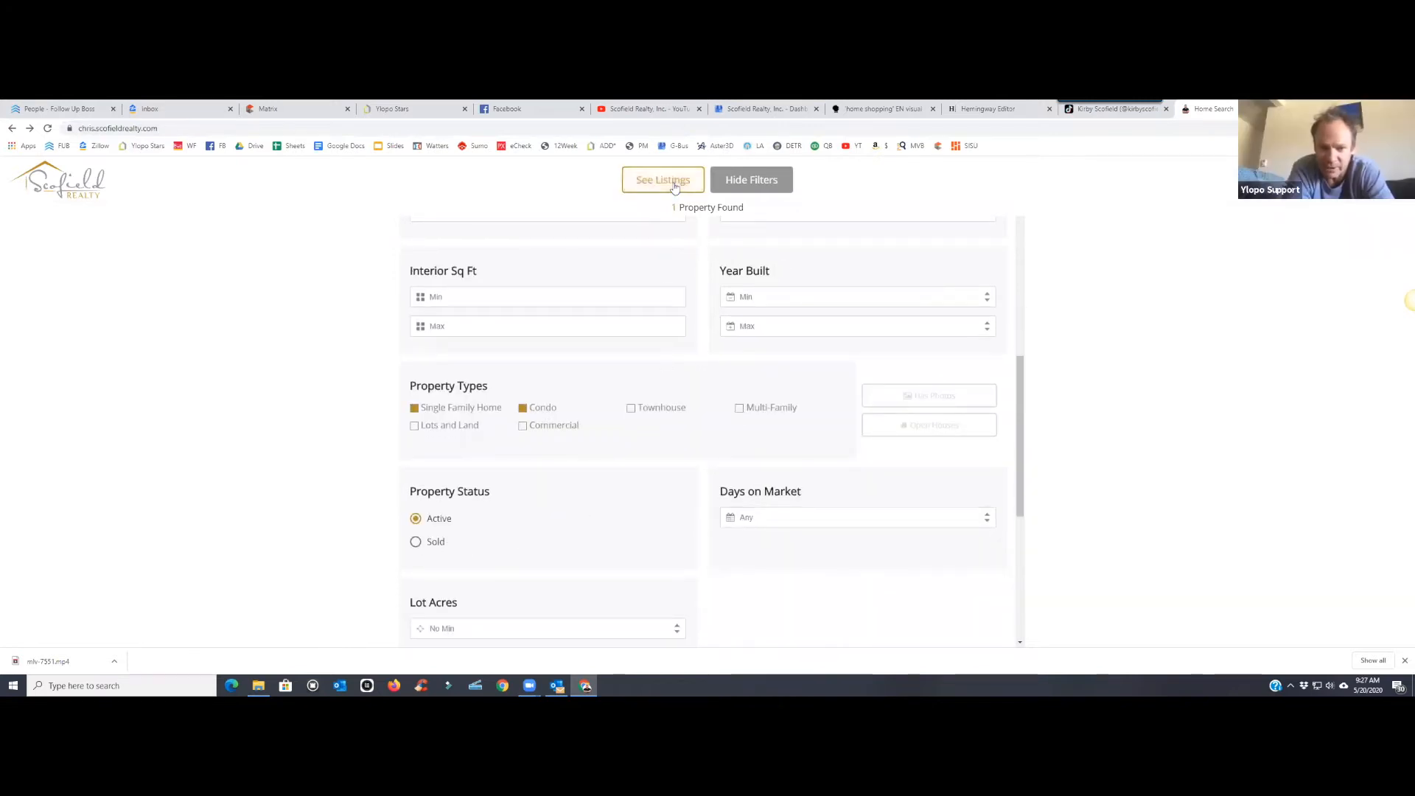
scroll(745, 313, up, 3)
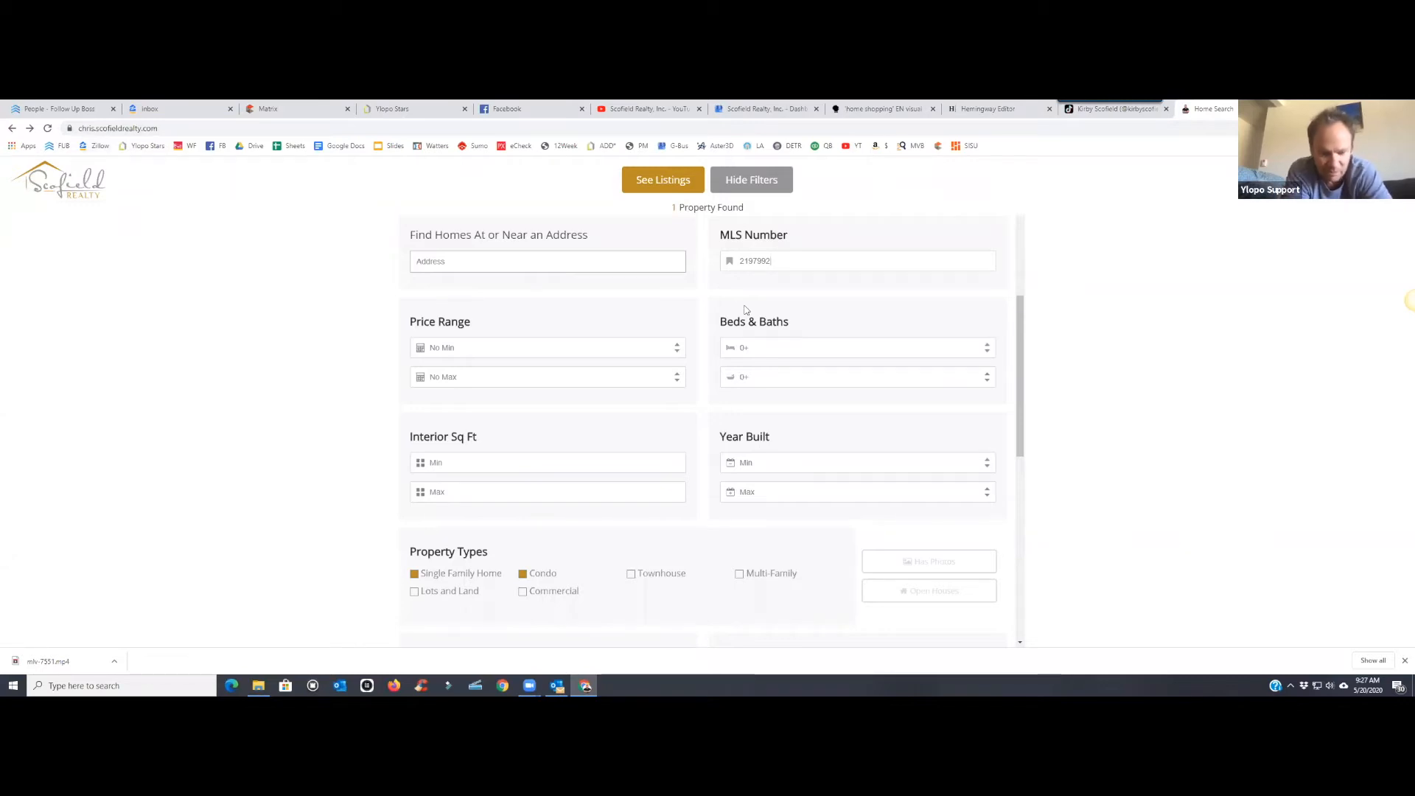
click(382, 110)
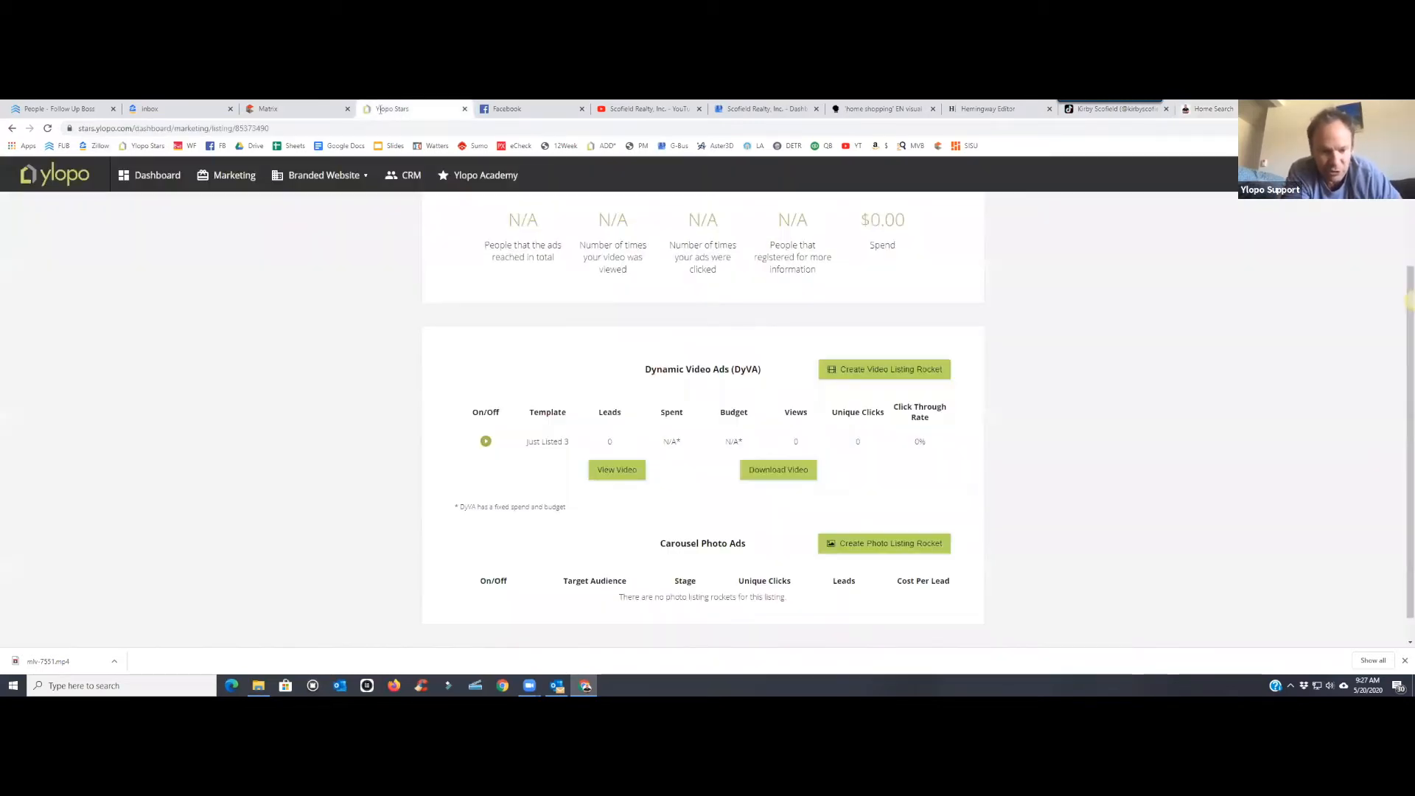
- View the branded Scofield Realty site and go to its Meet The Team page
click(335, 181)
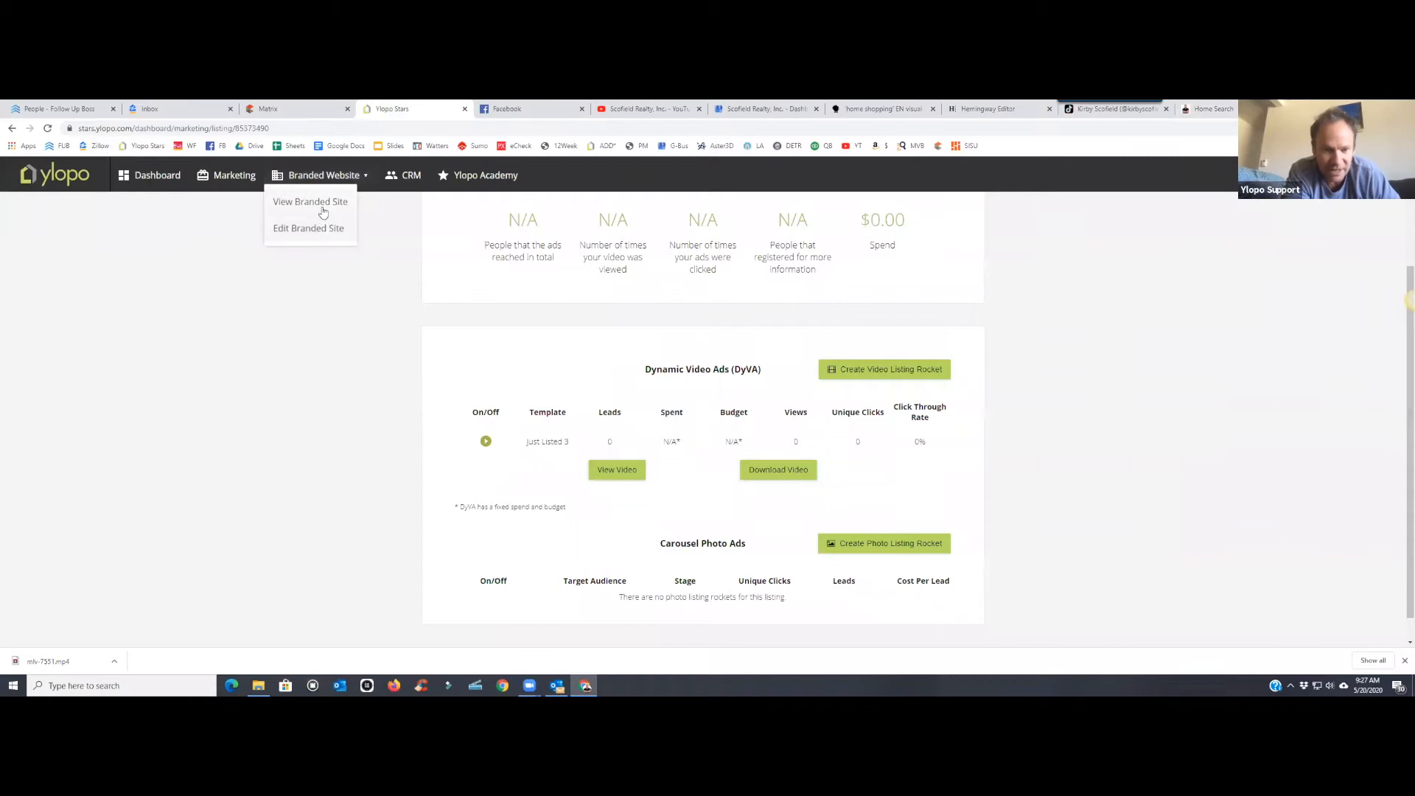
click(323, 211)
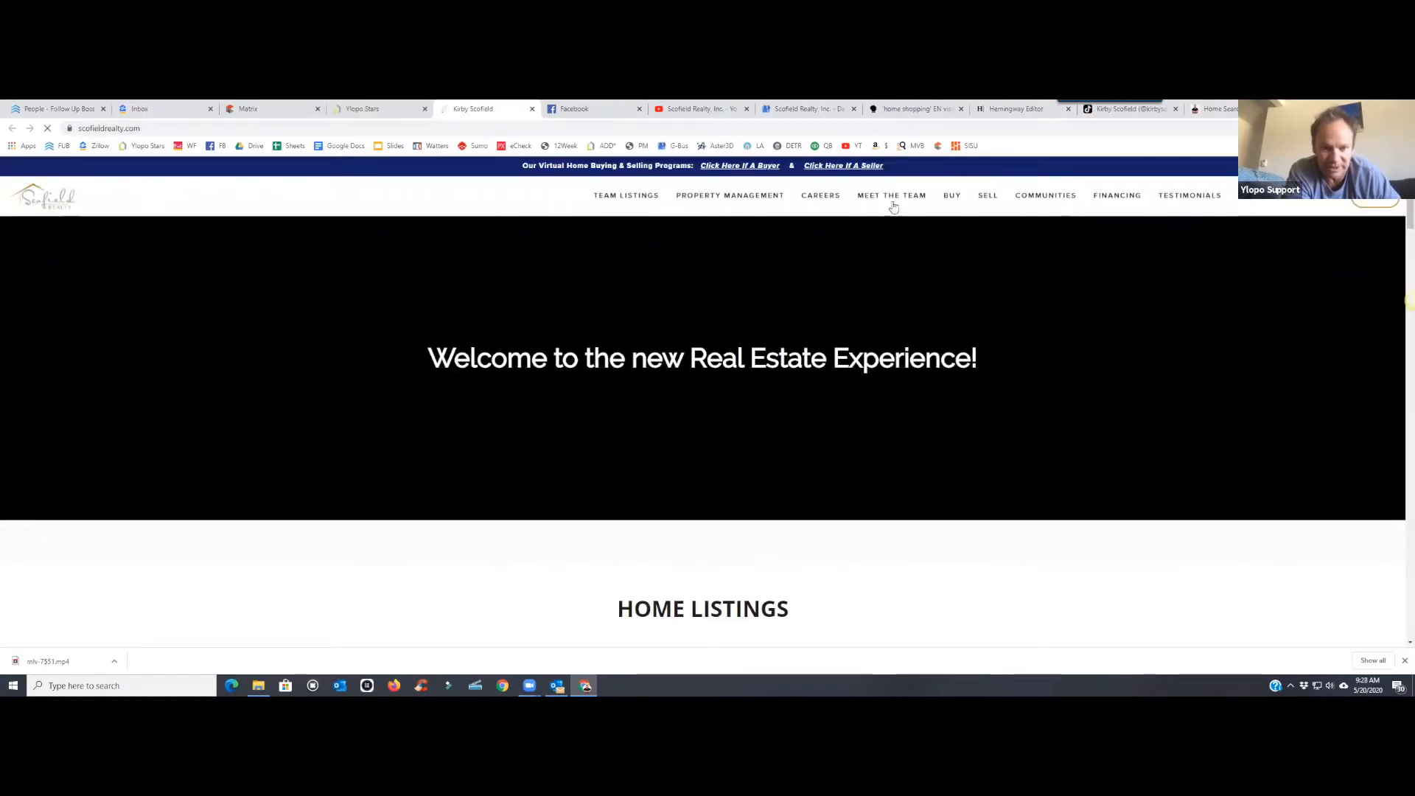
click(893, 196)
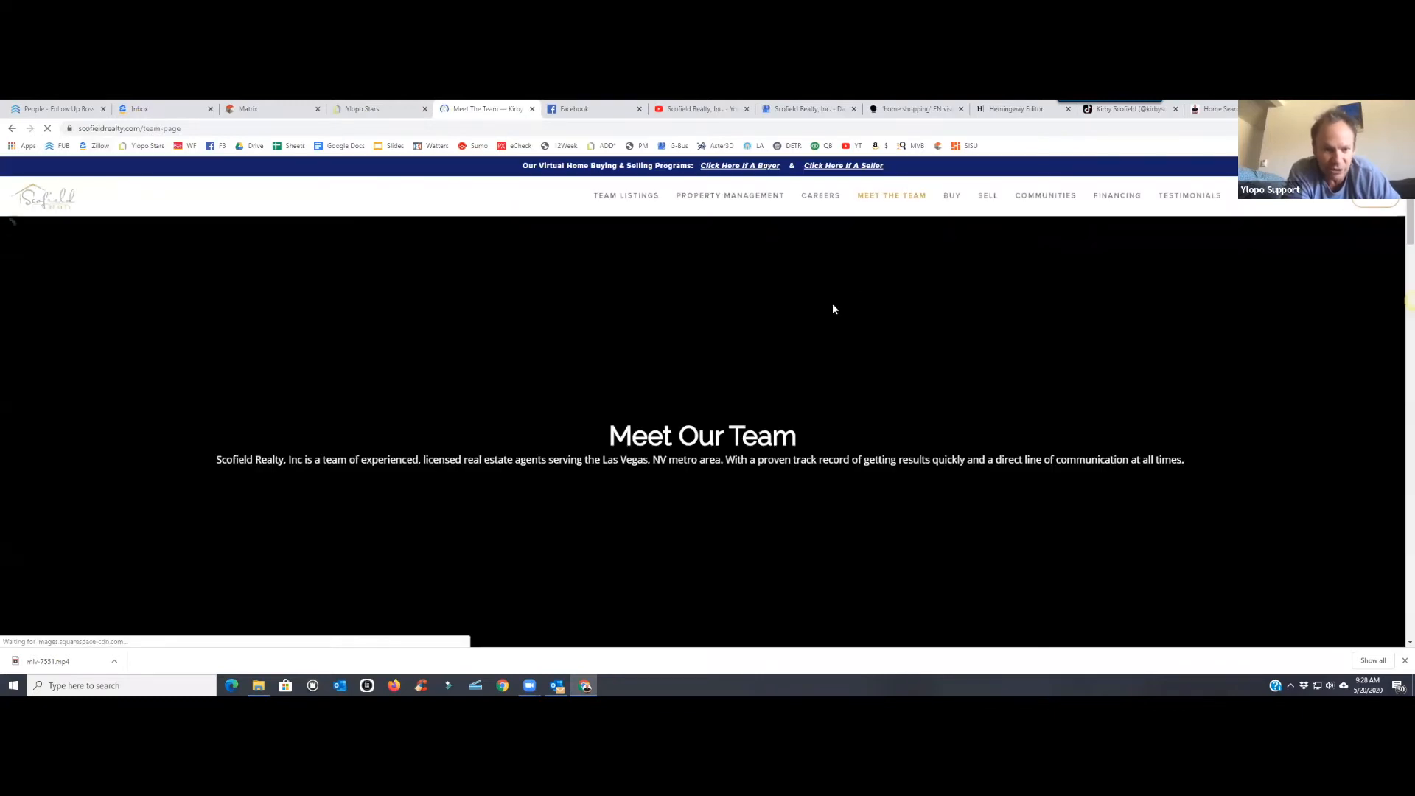
scroll(833, 299, down, 12)
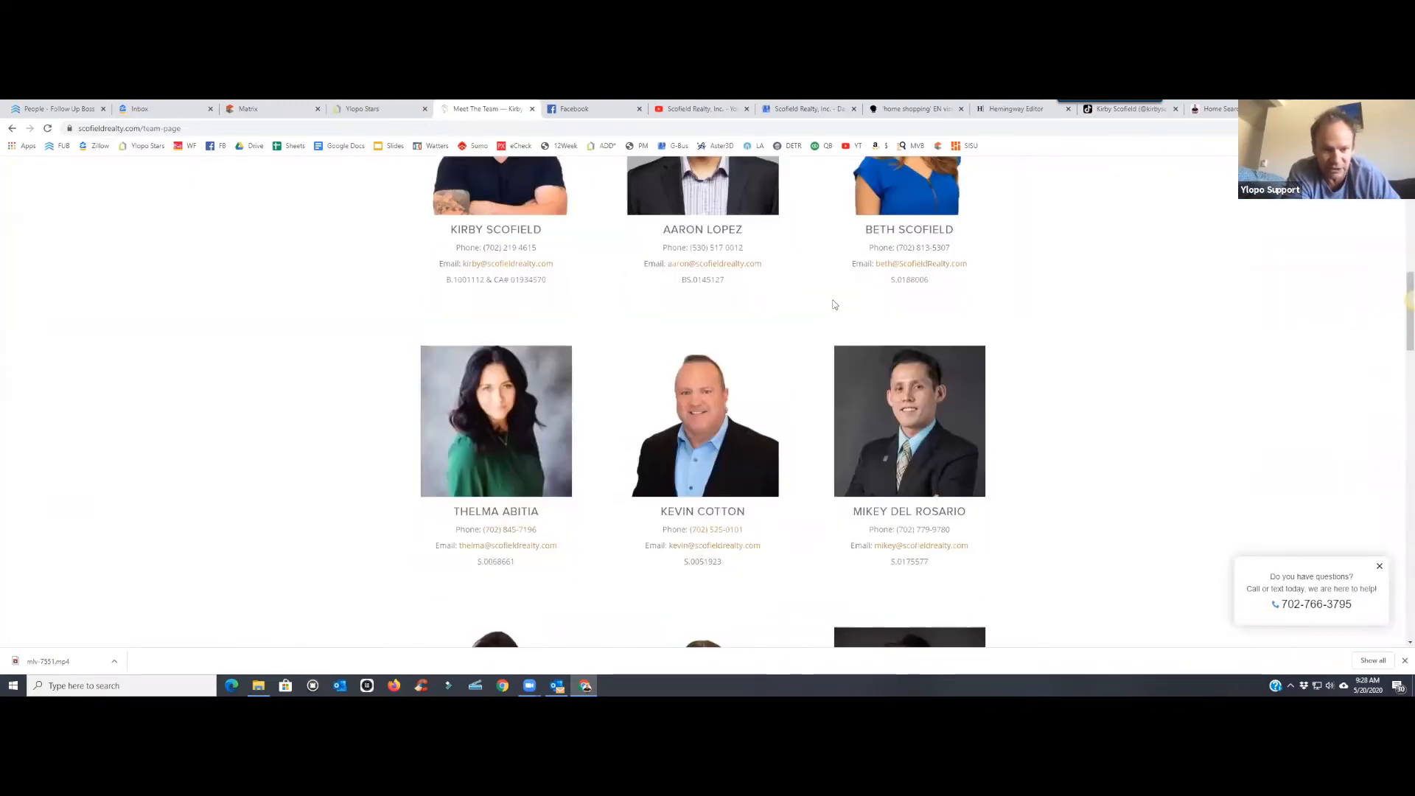
scroll(752, 373, down, 6)
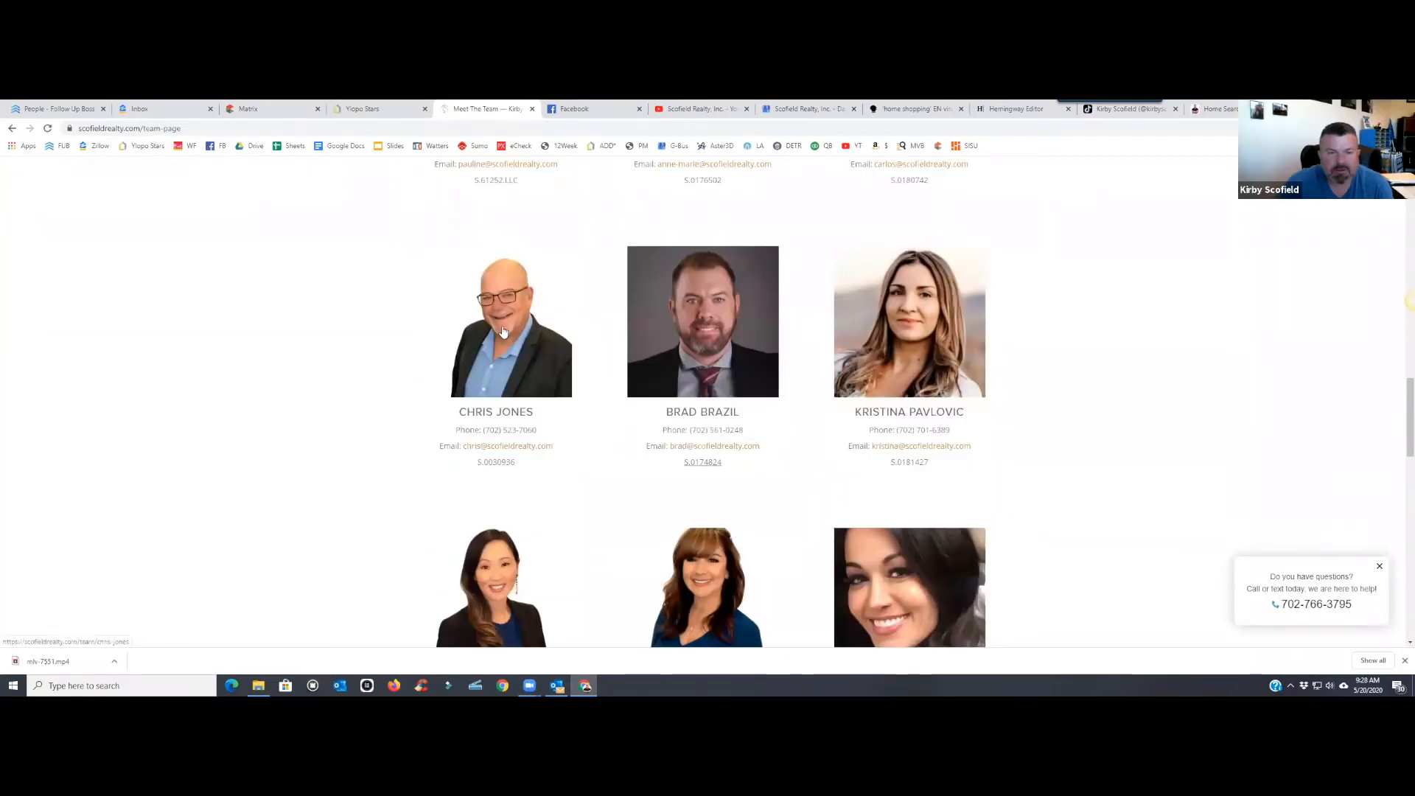
click(504, 331)
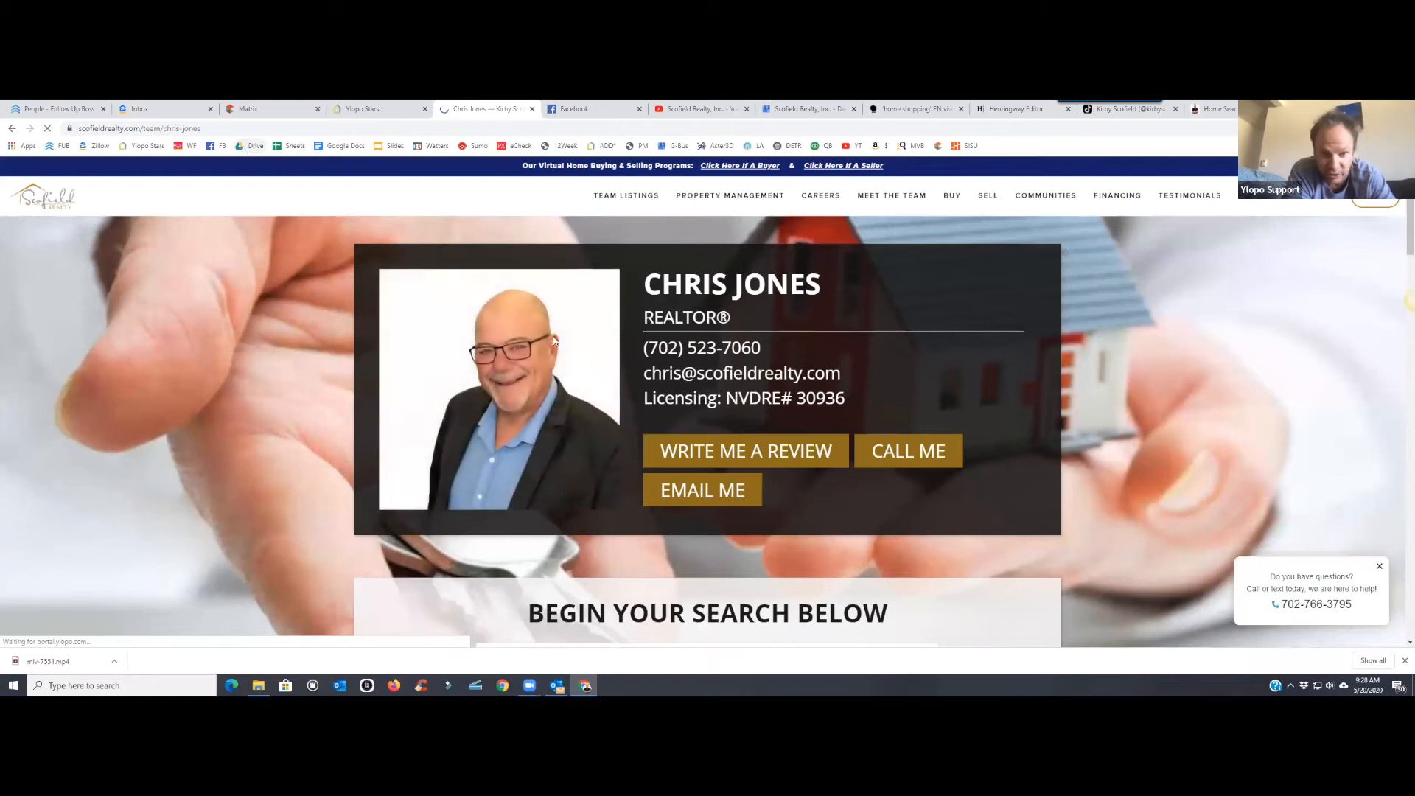
scroll(790, 309, down, 2)
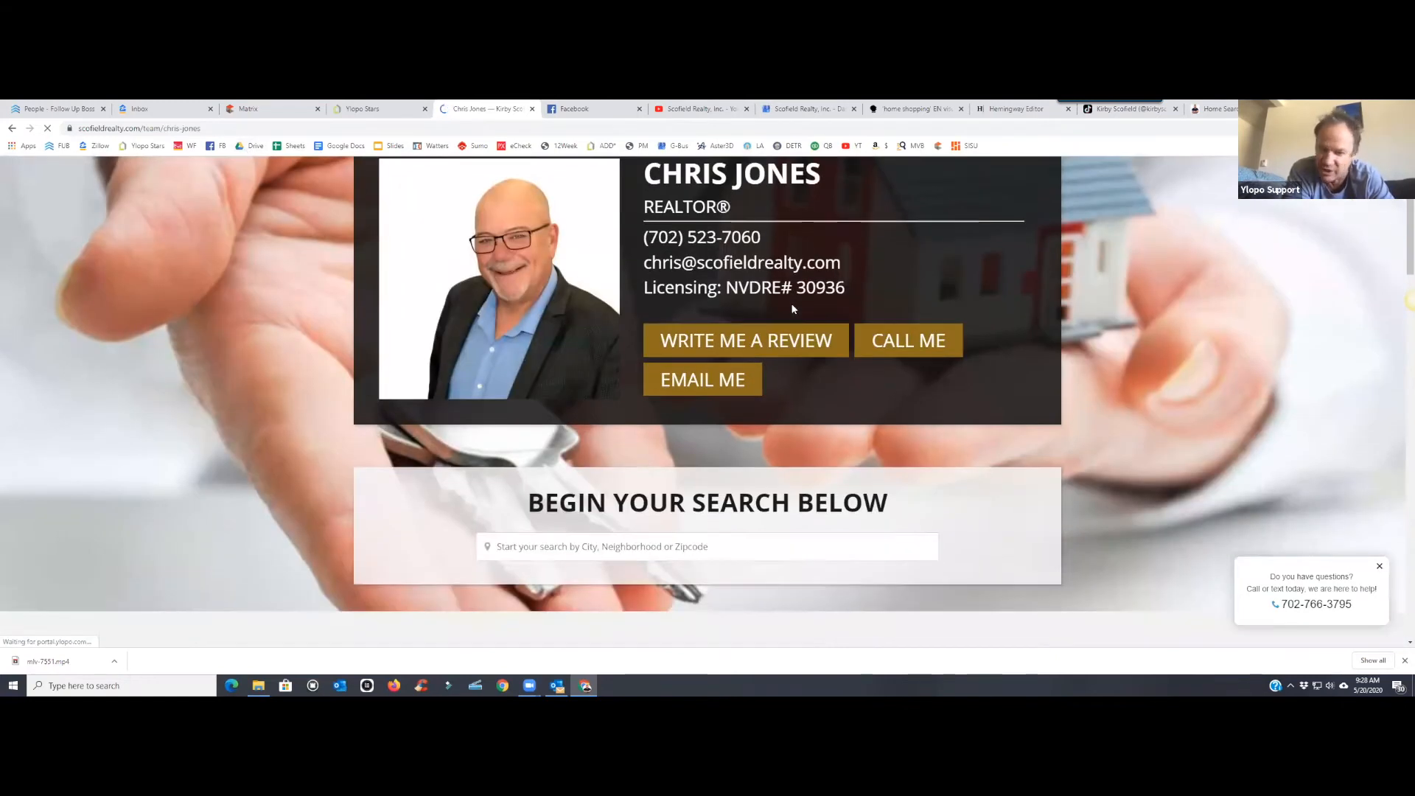
scroll(793, 309, down, 1)
scroll(793, 309, down, 8)
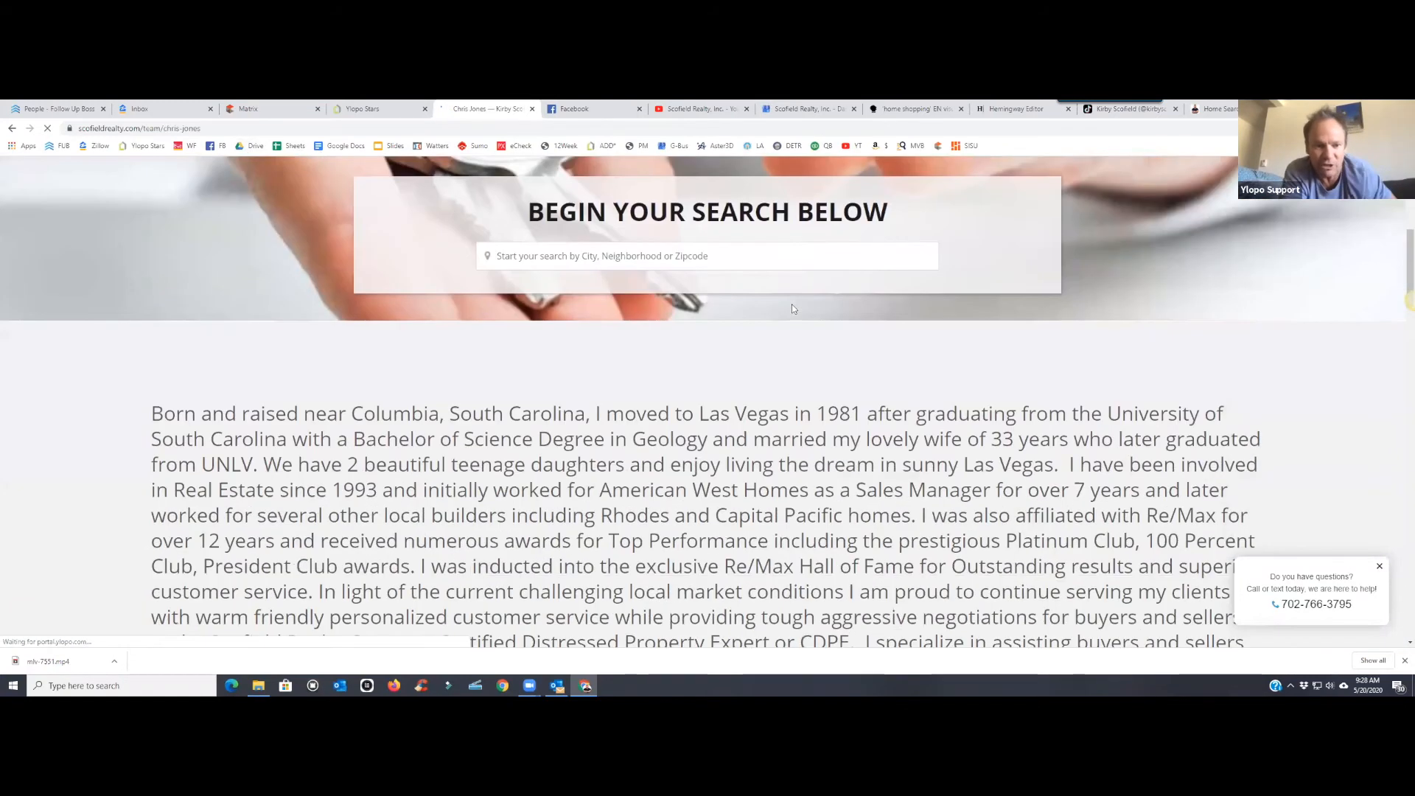
scroll(793, 308, down, 5)
scroll(793, 309, up, 9)
scroll(793, 310, up, 3)
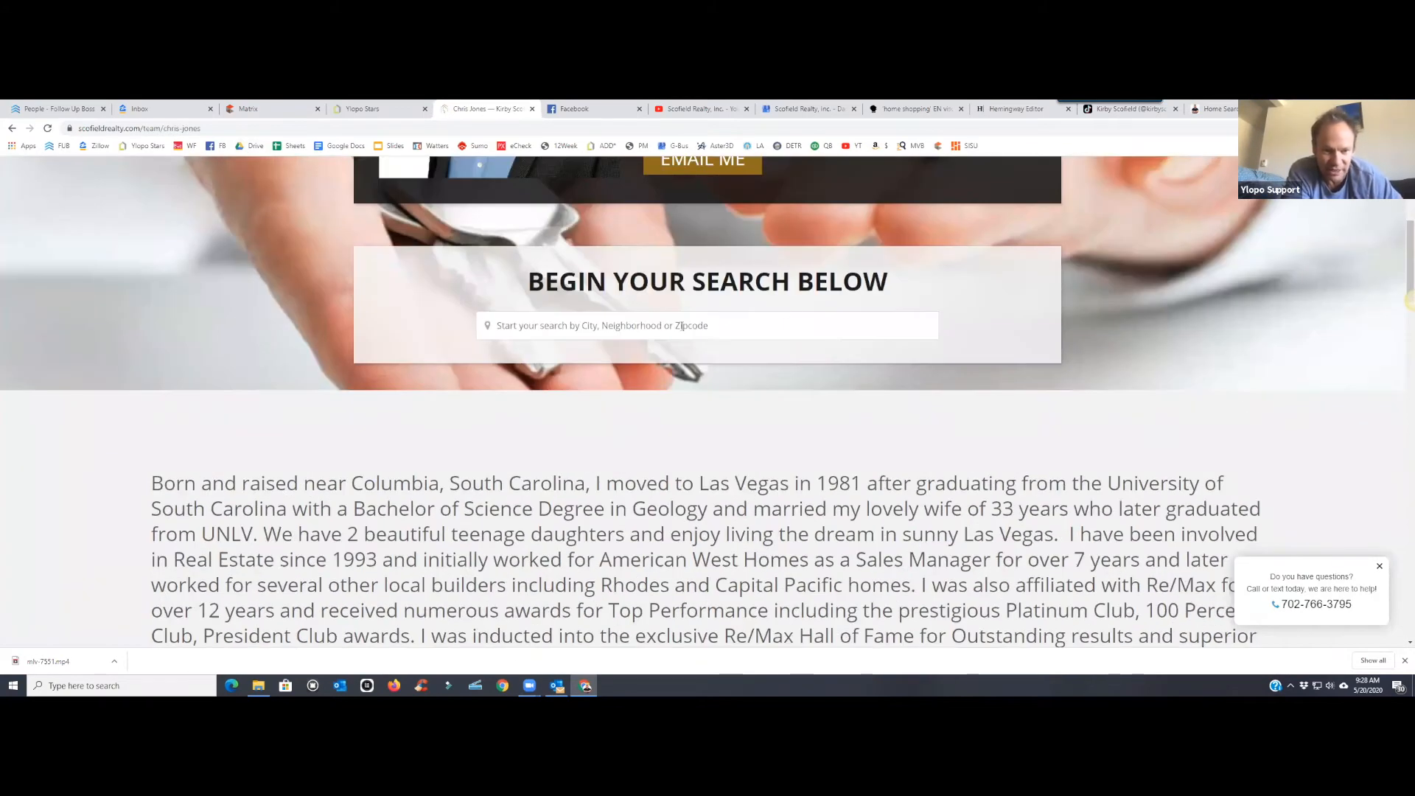
scroll(684, 326, down, 10)
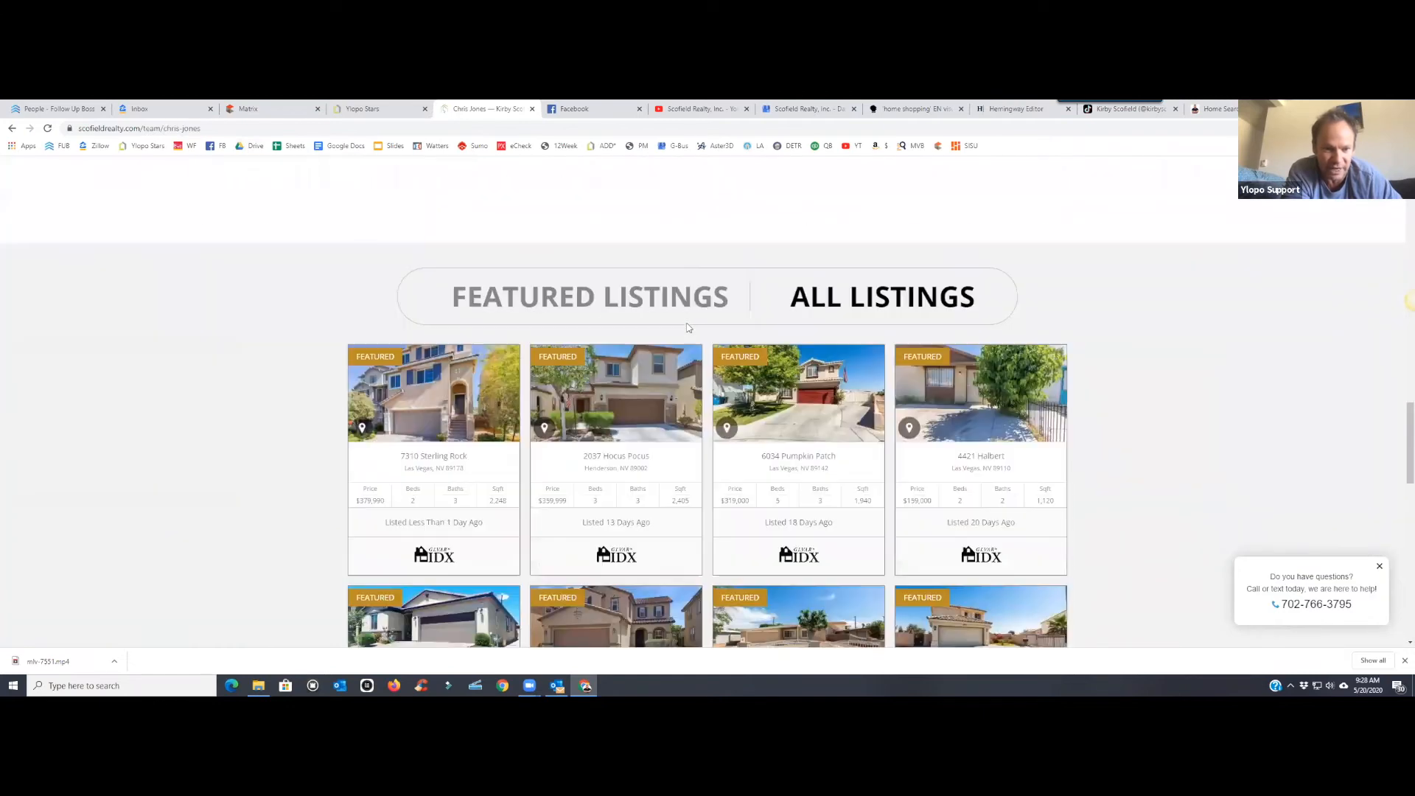
scroll(687, 328, down, 2)
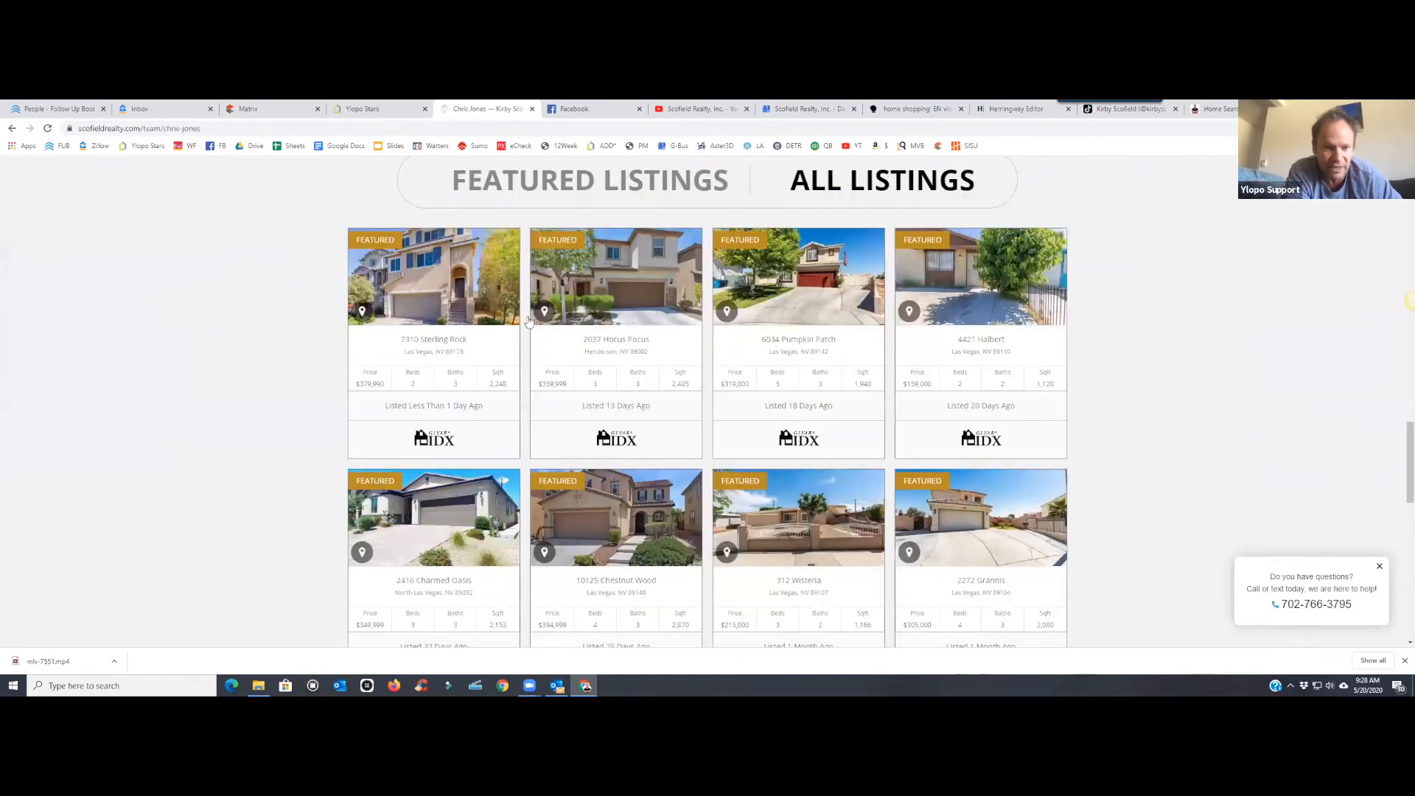
click(438, 295)
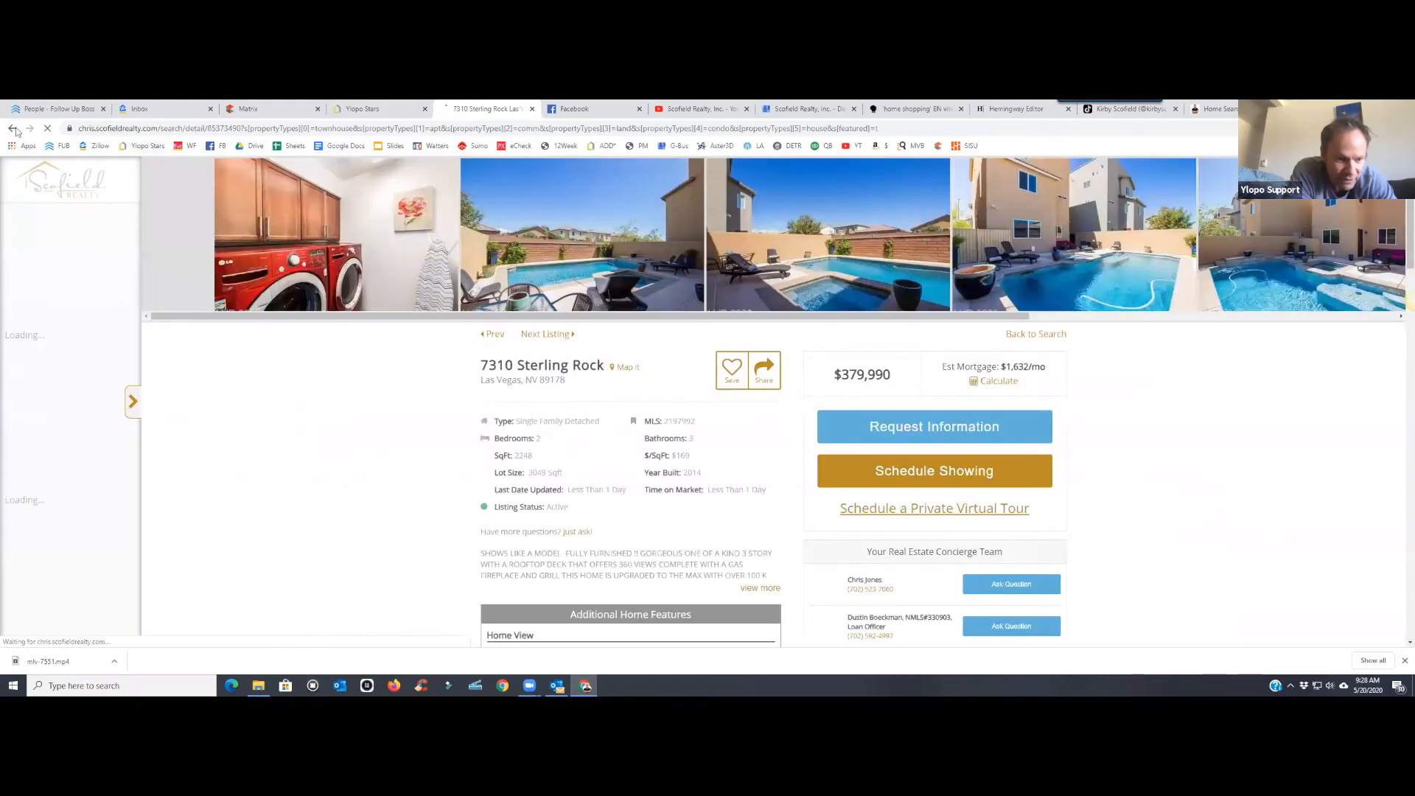
click(14, 129)
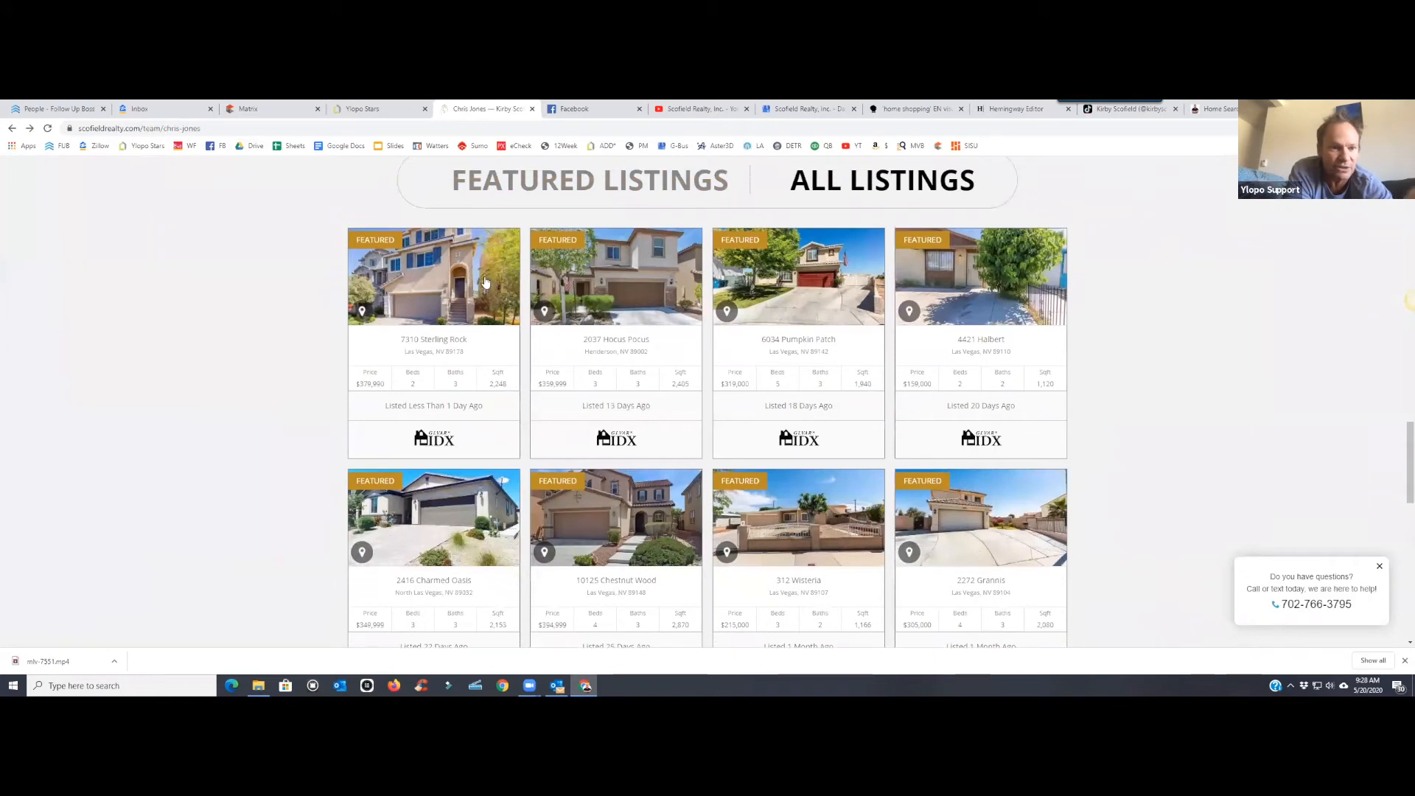
click(485, 283)
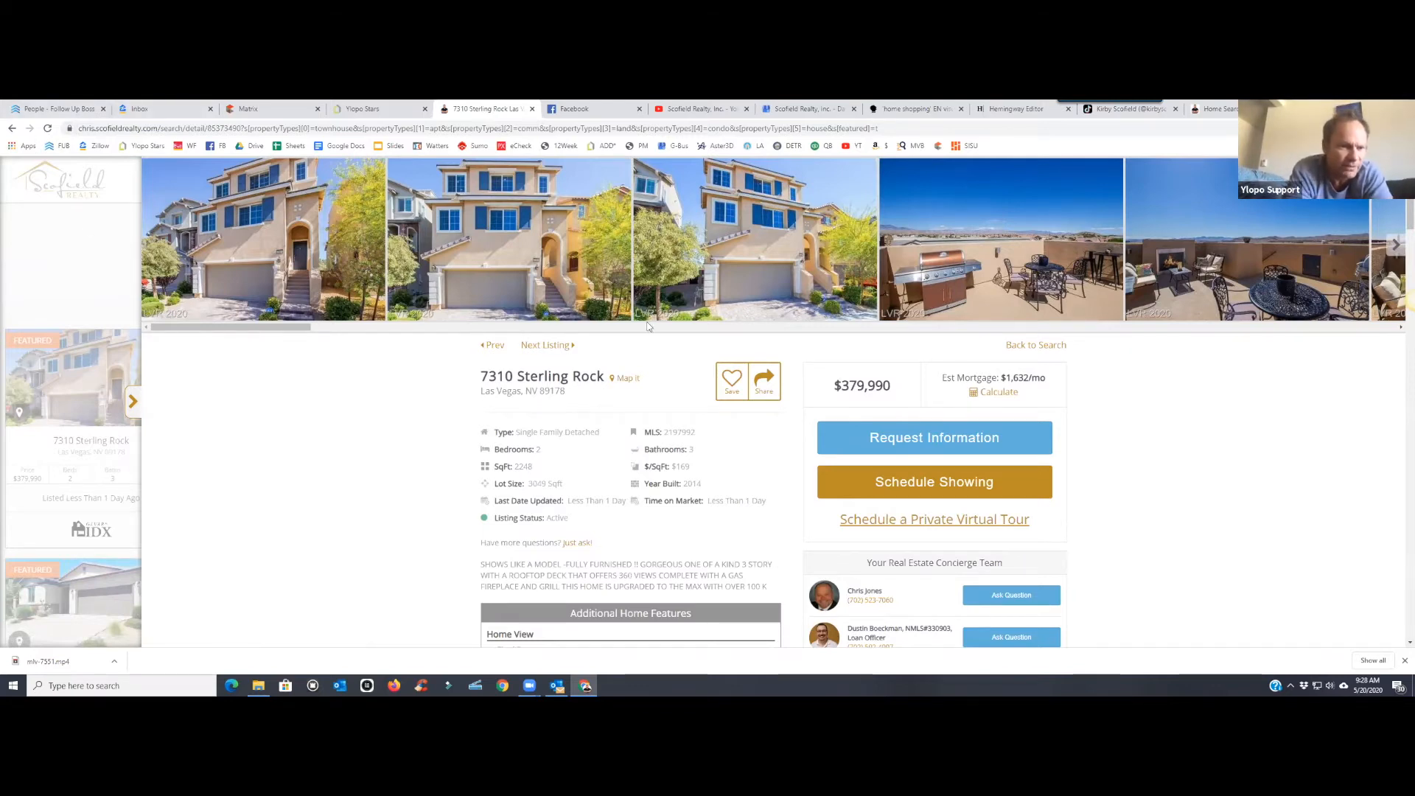
click(767, 378)
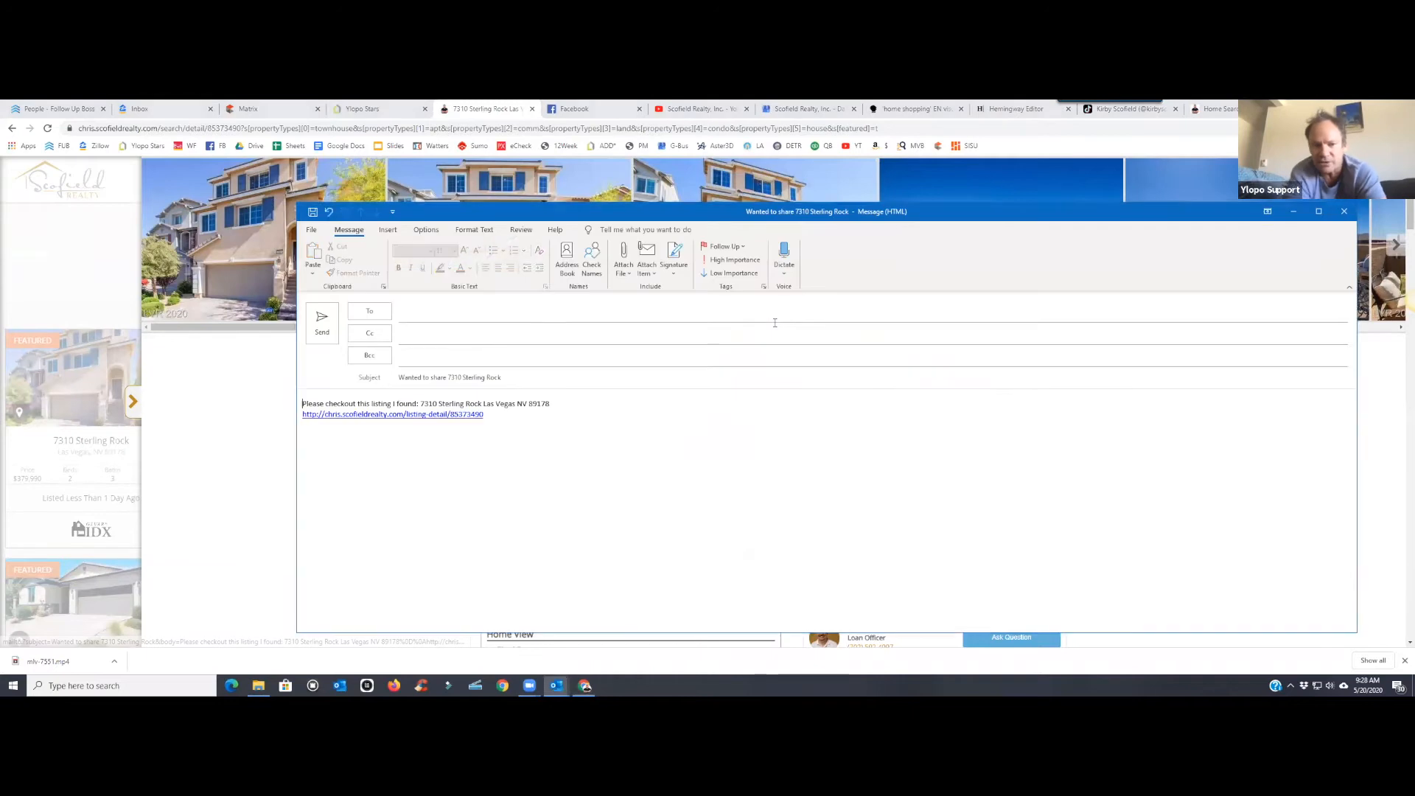
triple_click(494, 416)
key(ctrl+a)
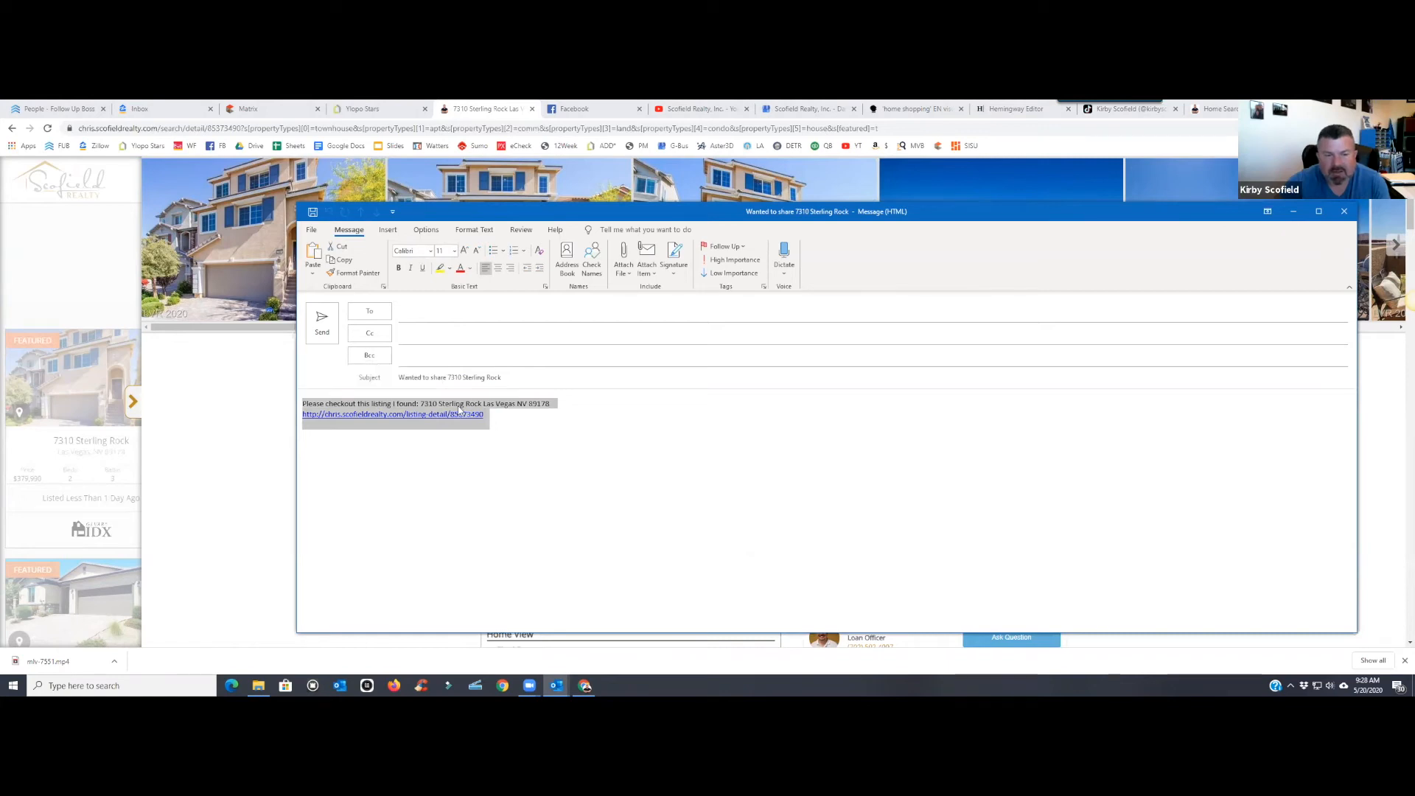
right_click(460, 406)
click(489, 432)
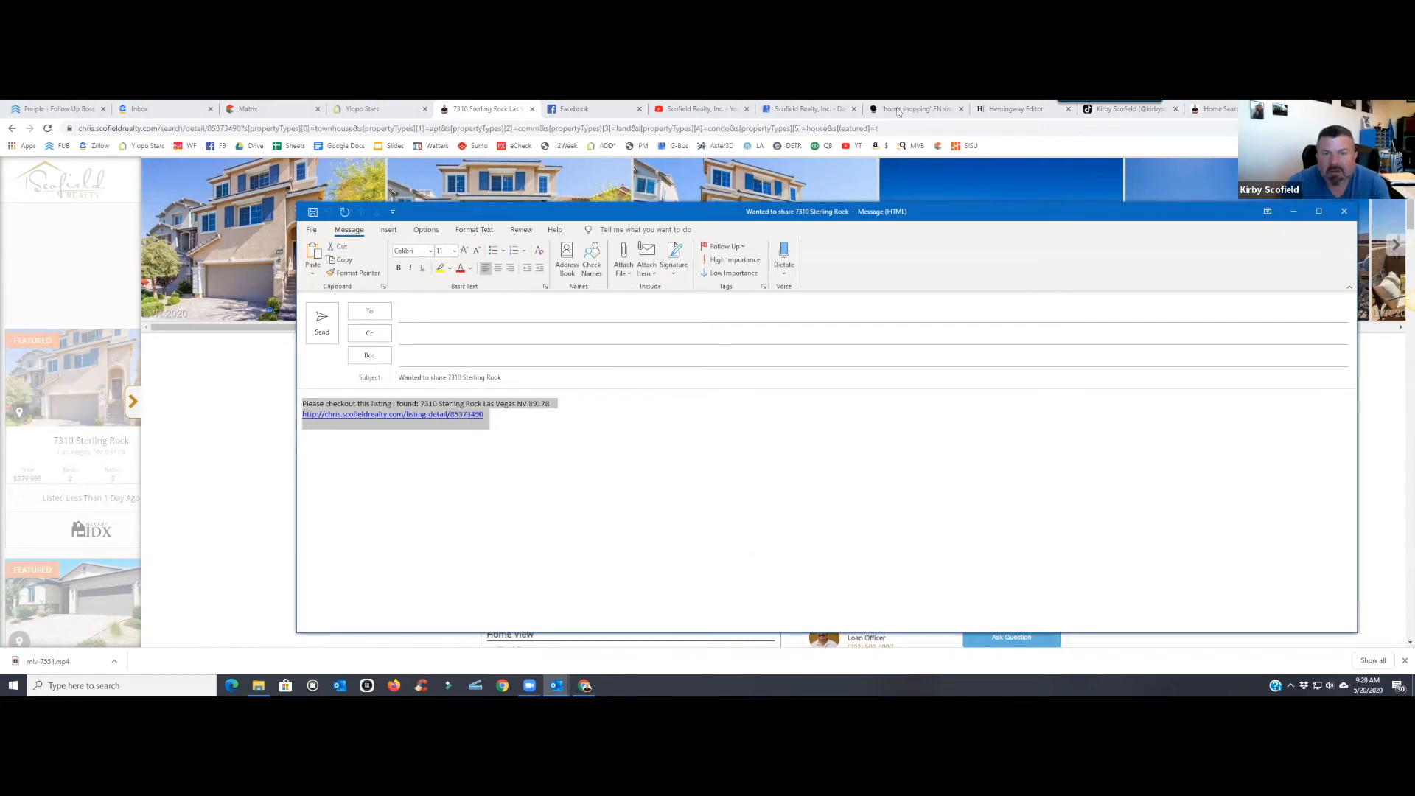
click(610, 109)
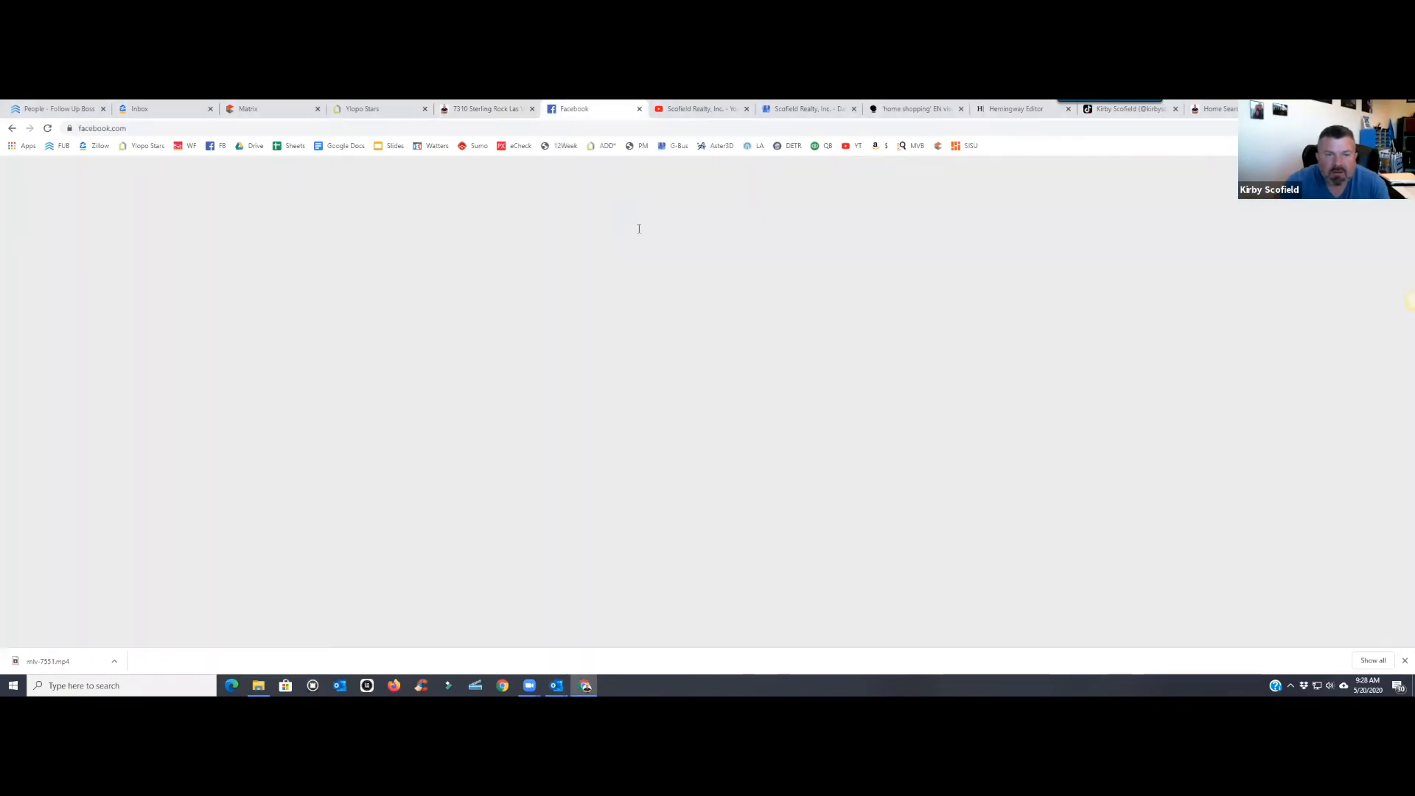
- Paste the copied listing text and link into the Facebook post
right_click(553, 233)
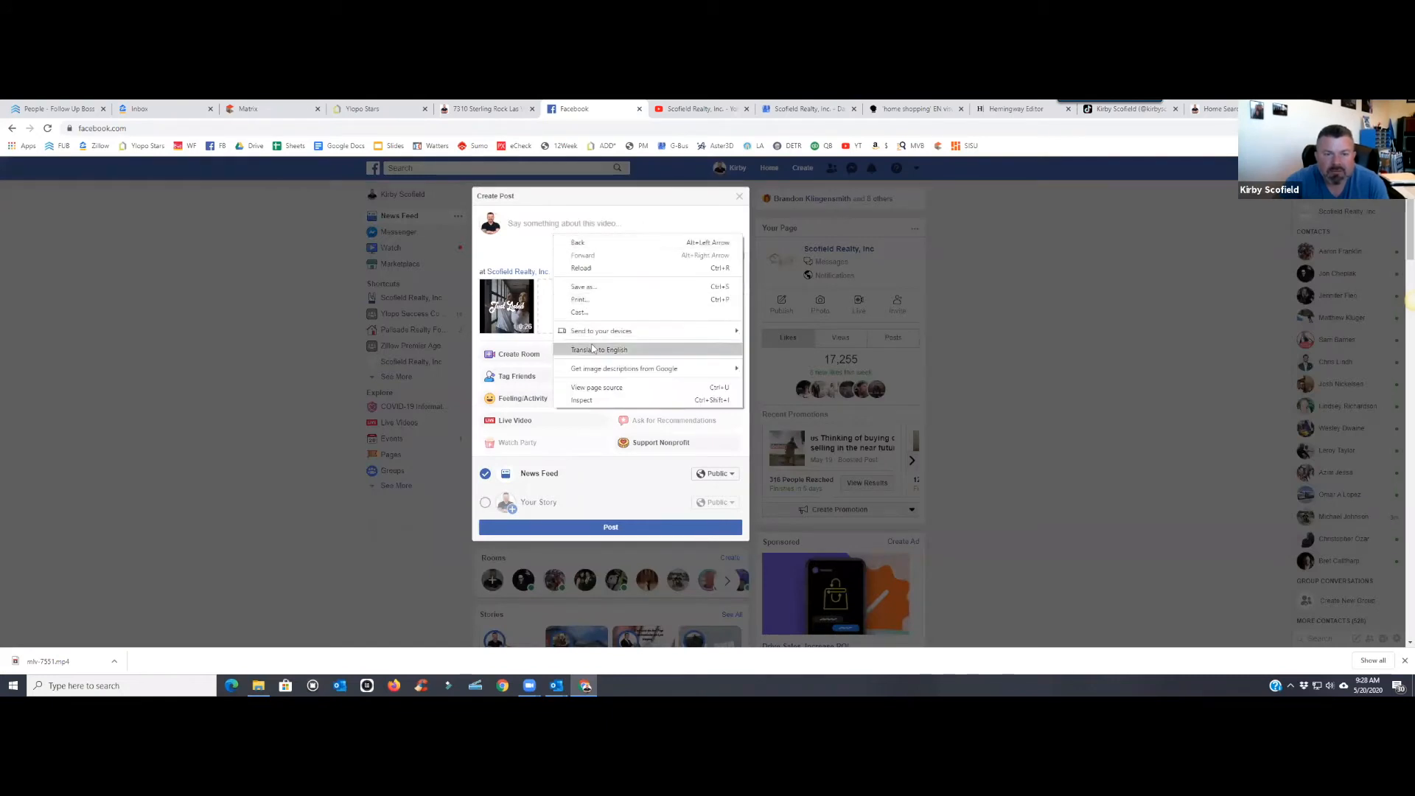
click(530, 224)
right_click(530, 225)
click(565, 312)
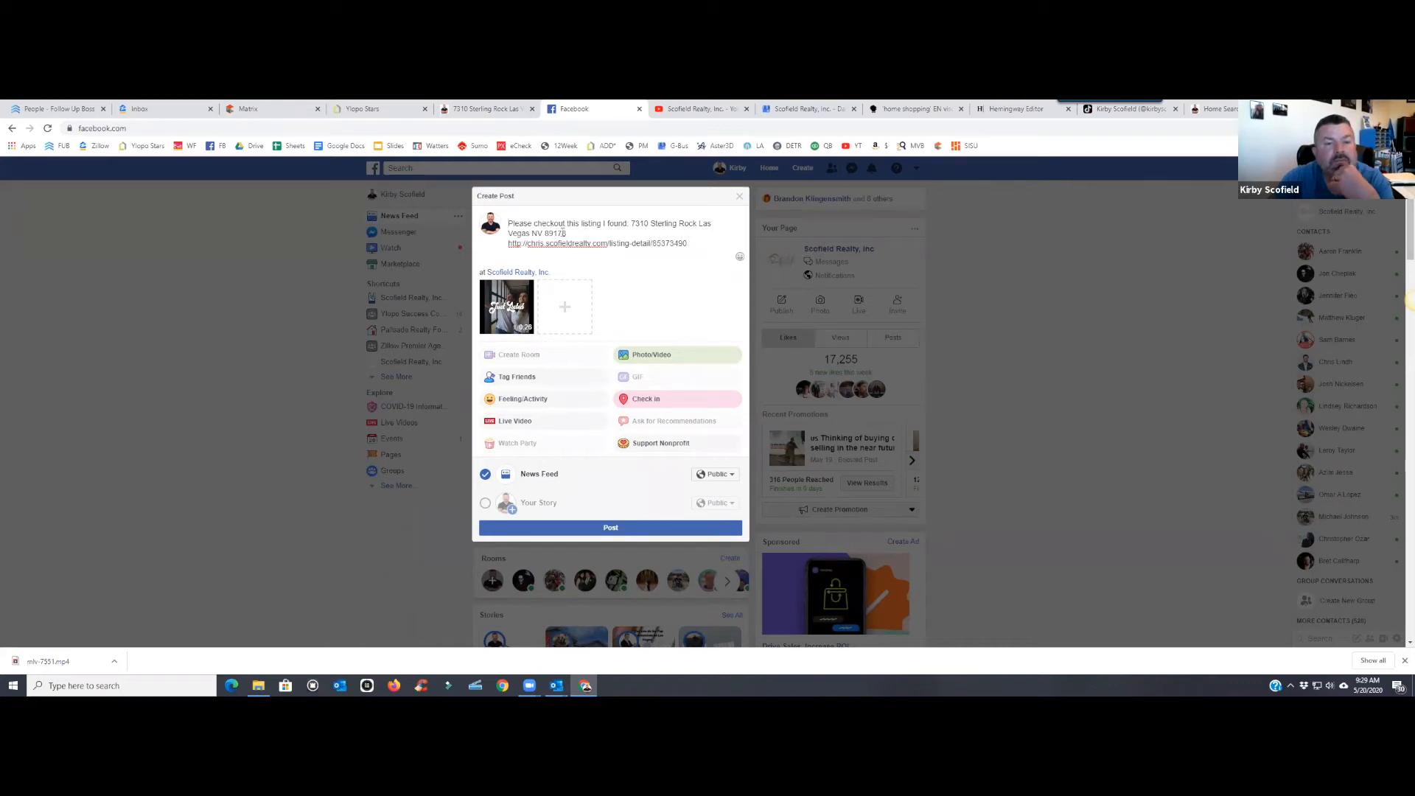
- Delete the 'Please checkout this listing I found:' intro and add an empty first line
drag(543, 233, 508, 233)
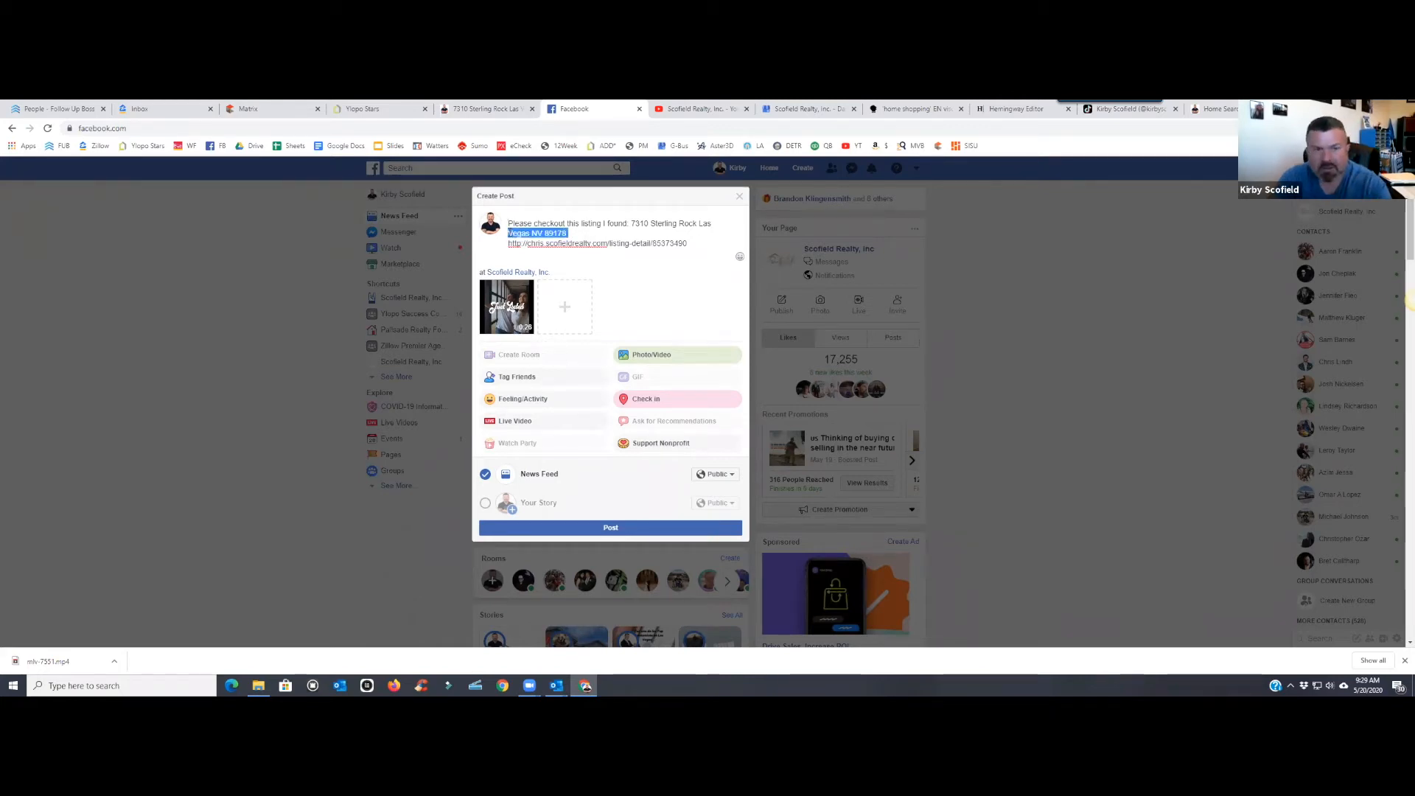
click(594, 228)
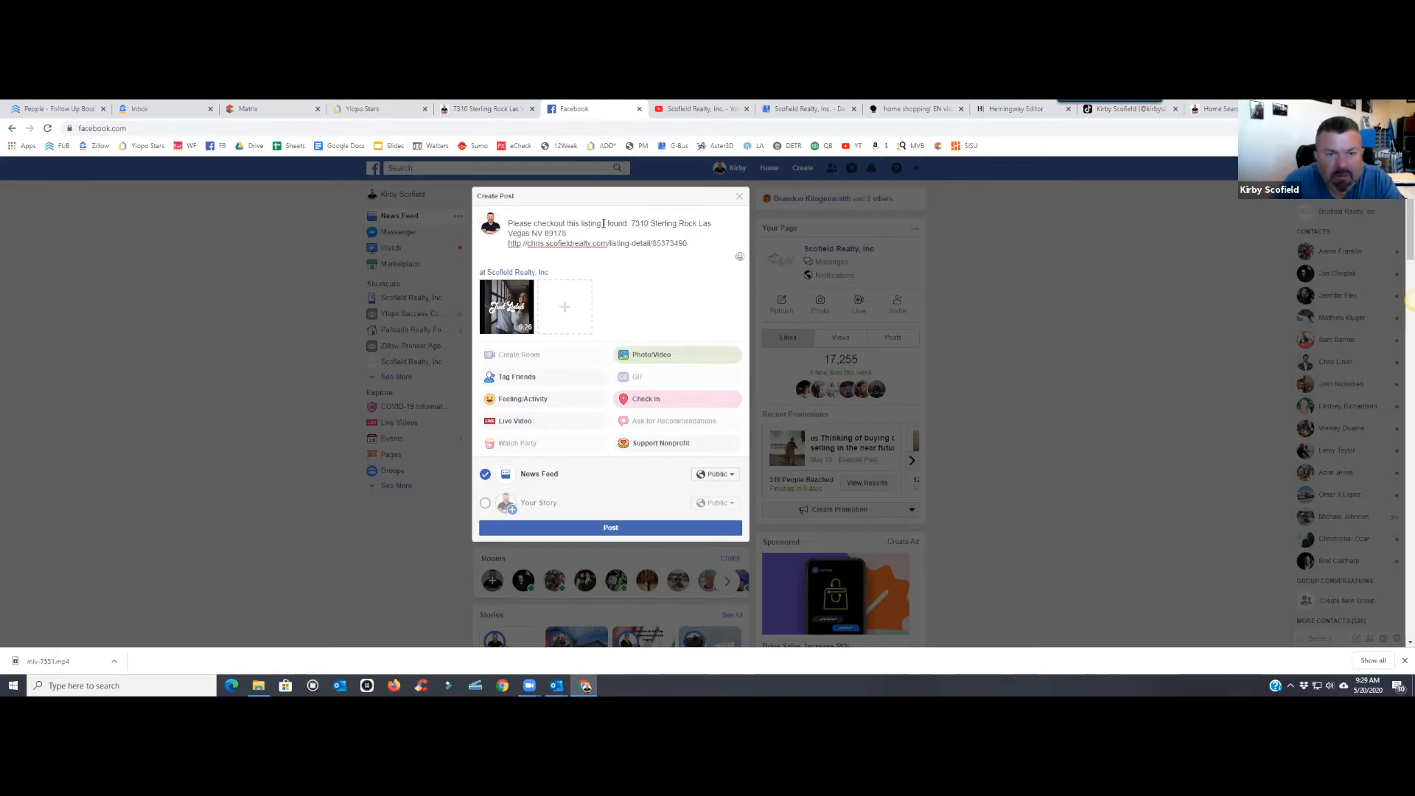
drag(631, 224, 530, 220)
key(BackSpace)
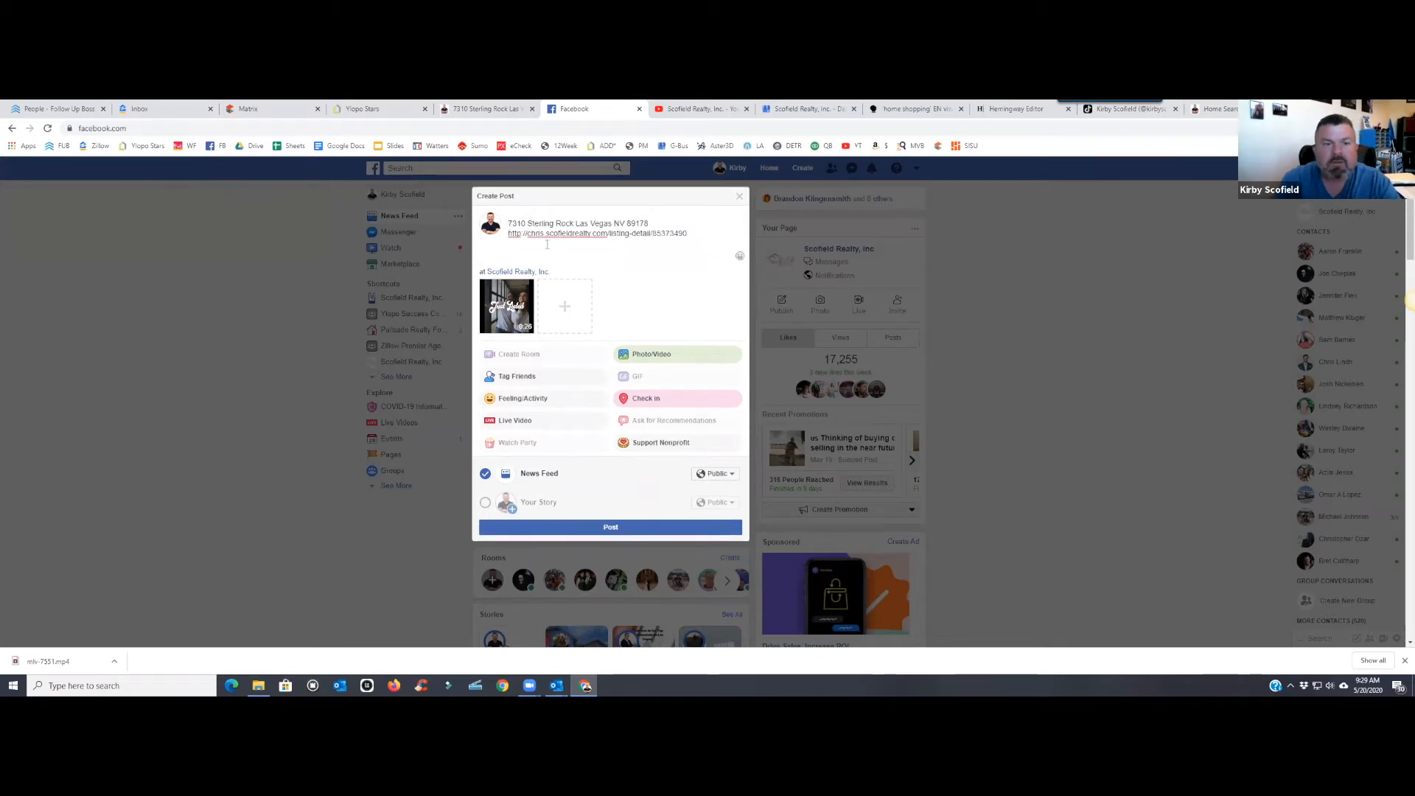
key(Return)
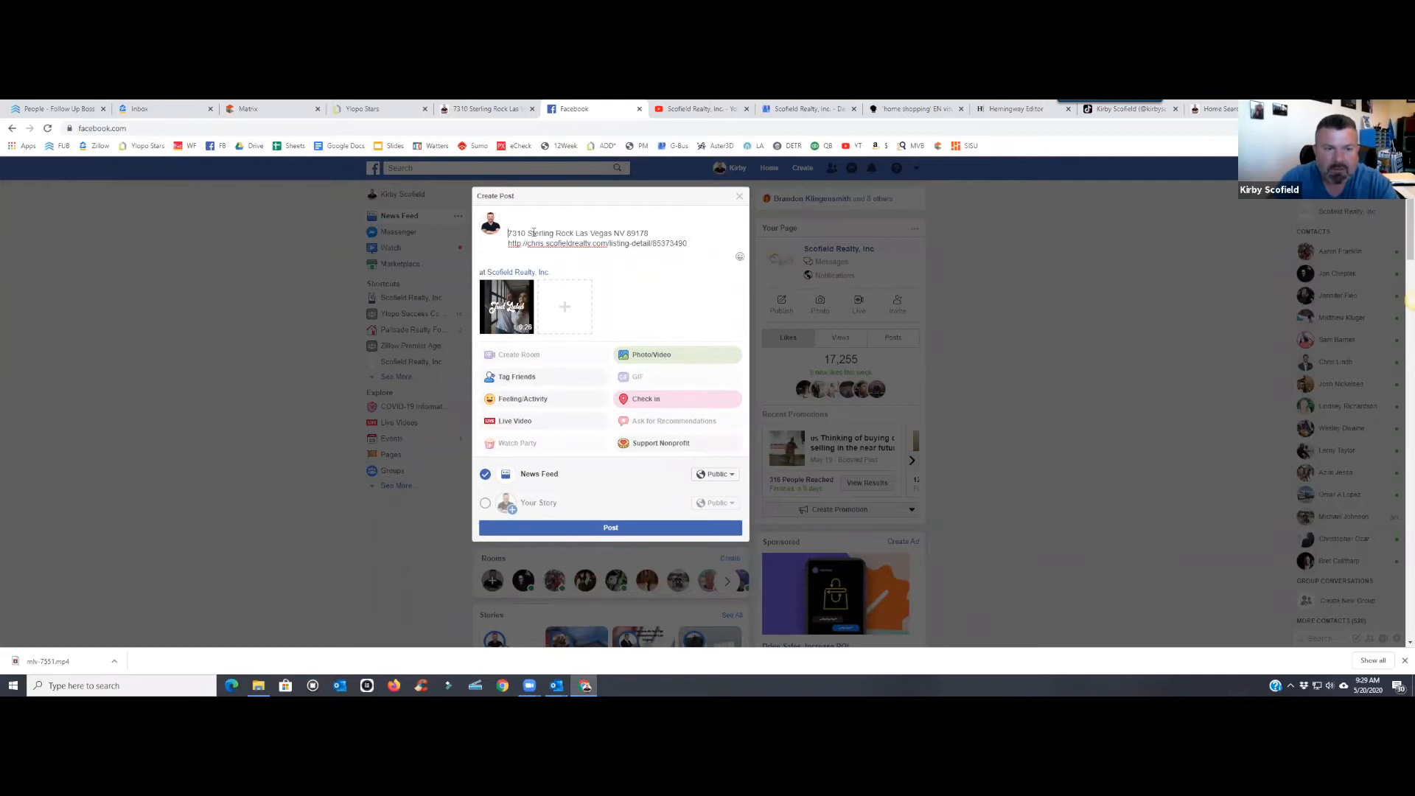
- Add the 💯, US flag and pointing-hand emojis to the post's first line
click(739, 256)
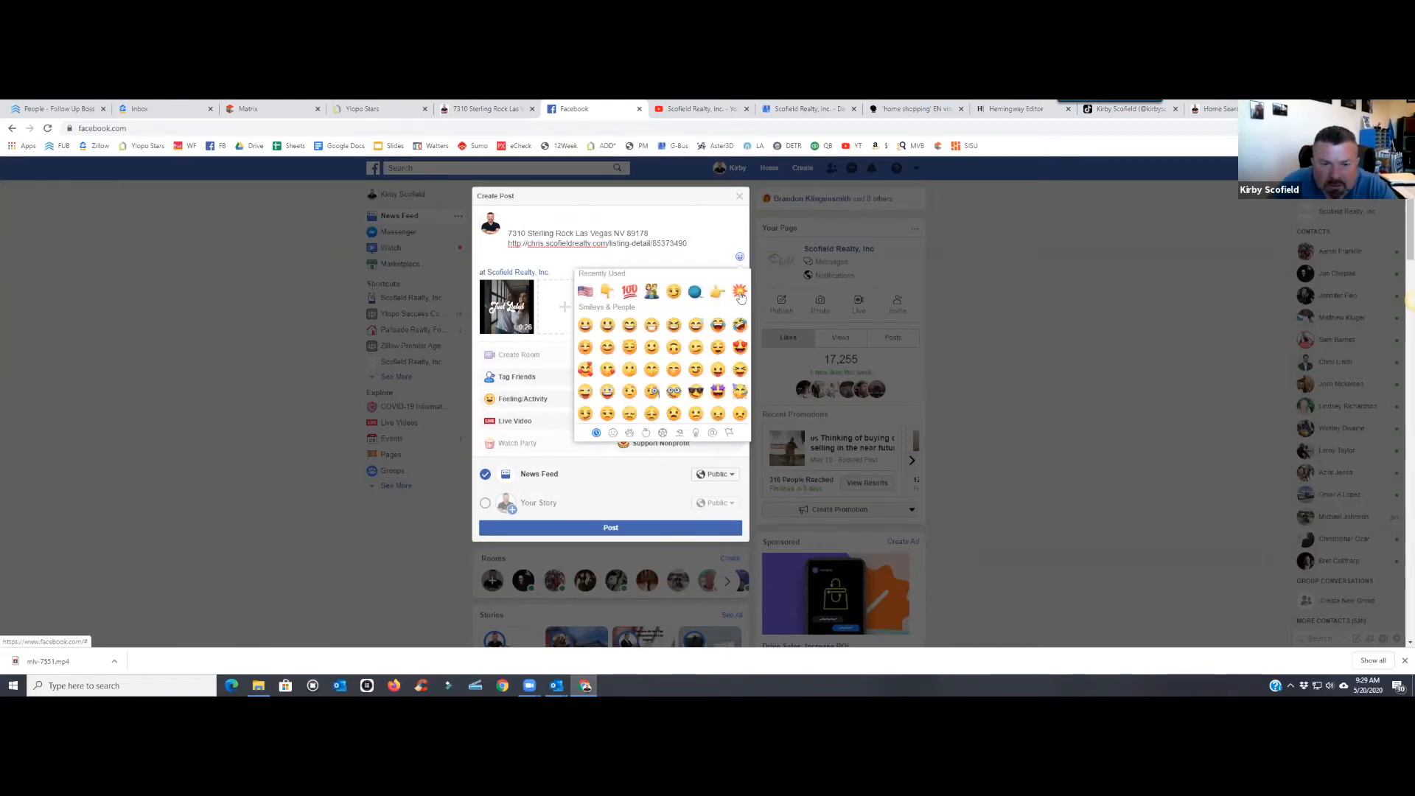
click(629, 292)
click(585, 292)
click(606, 292)
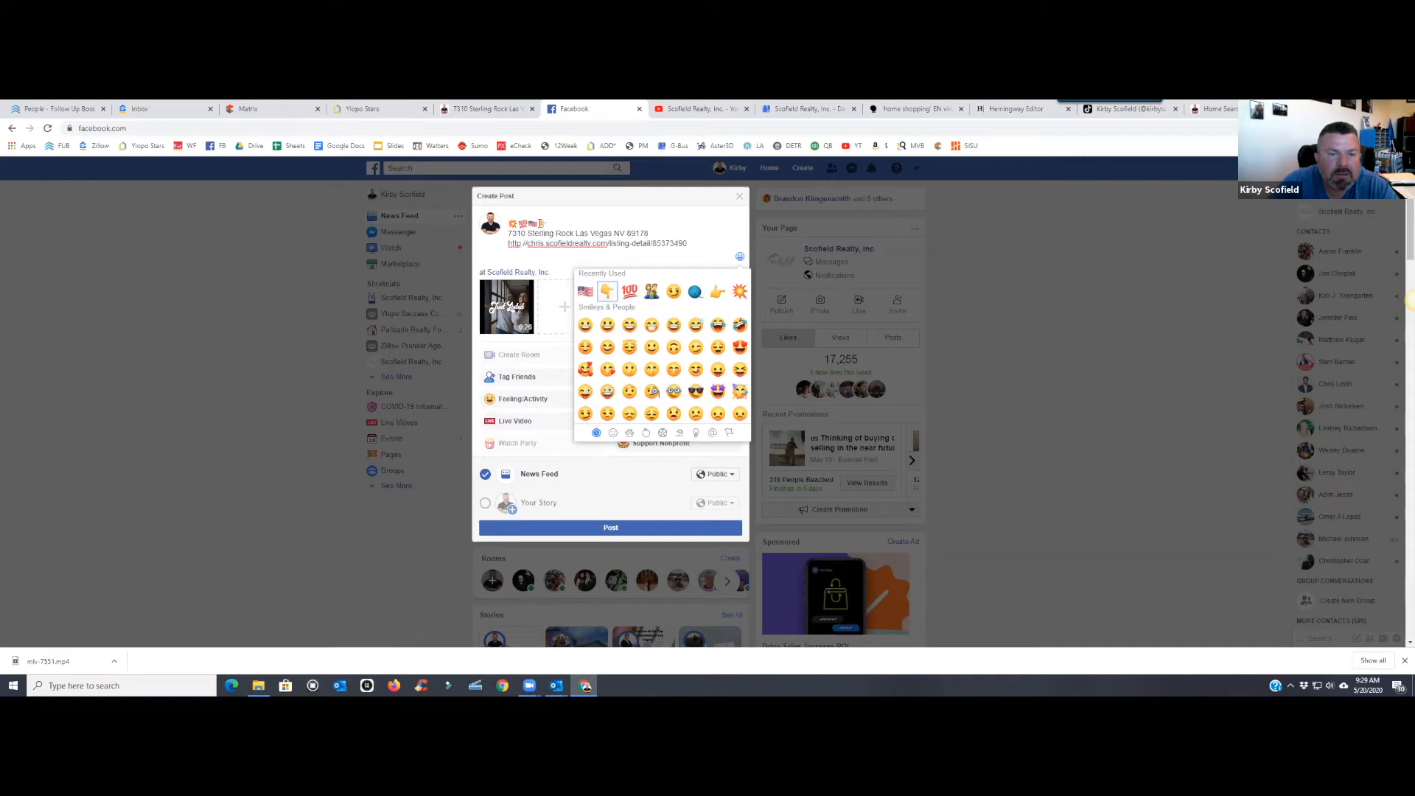
click(540, 222)
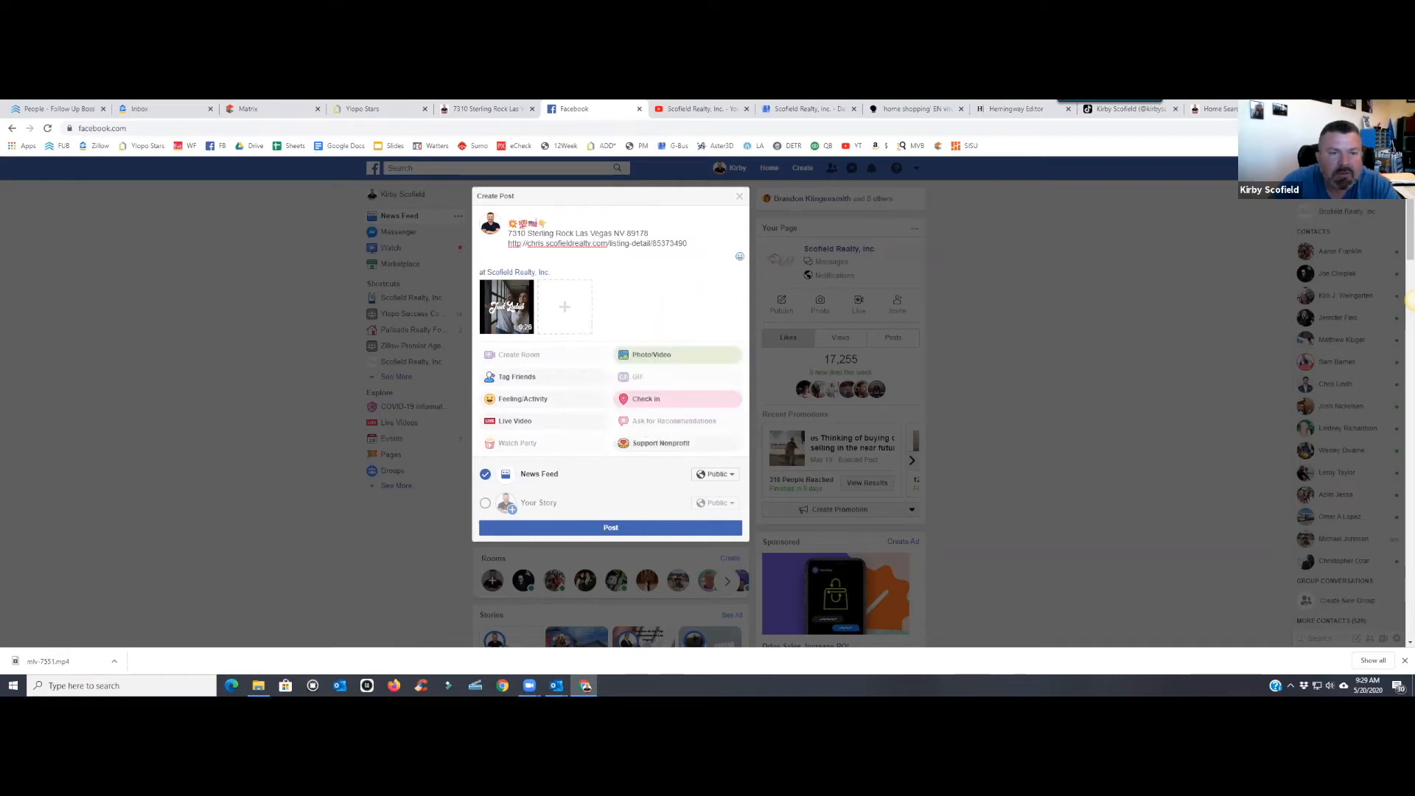
- Write '#JUSTLISTED contact' with the tagged agent and 'Link Below', then start a new line after the URL
text(#JUSTLI)
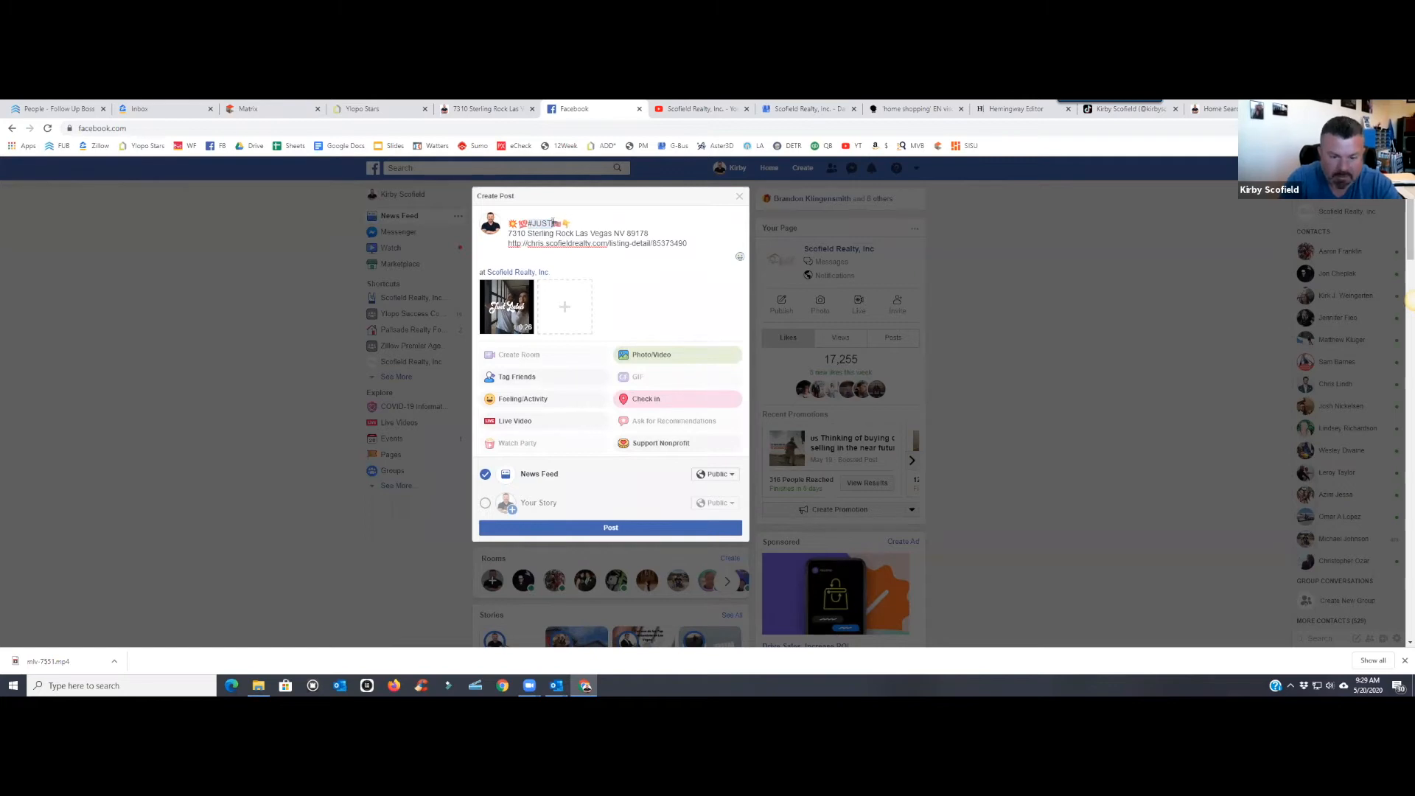
text(STED)
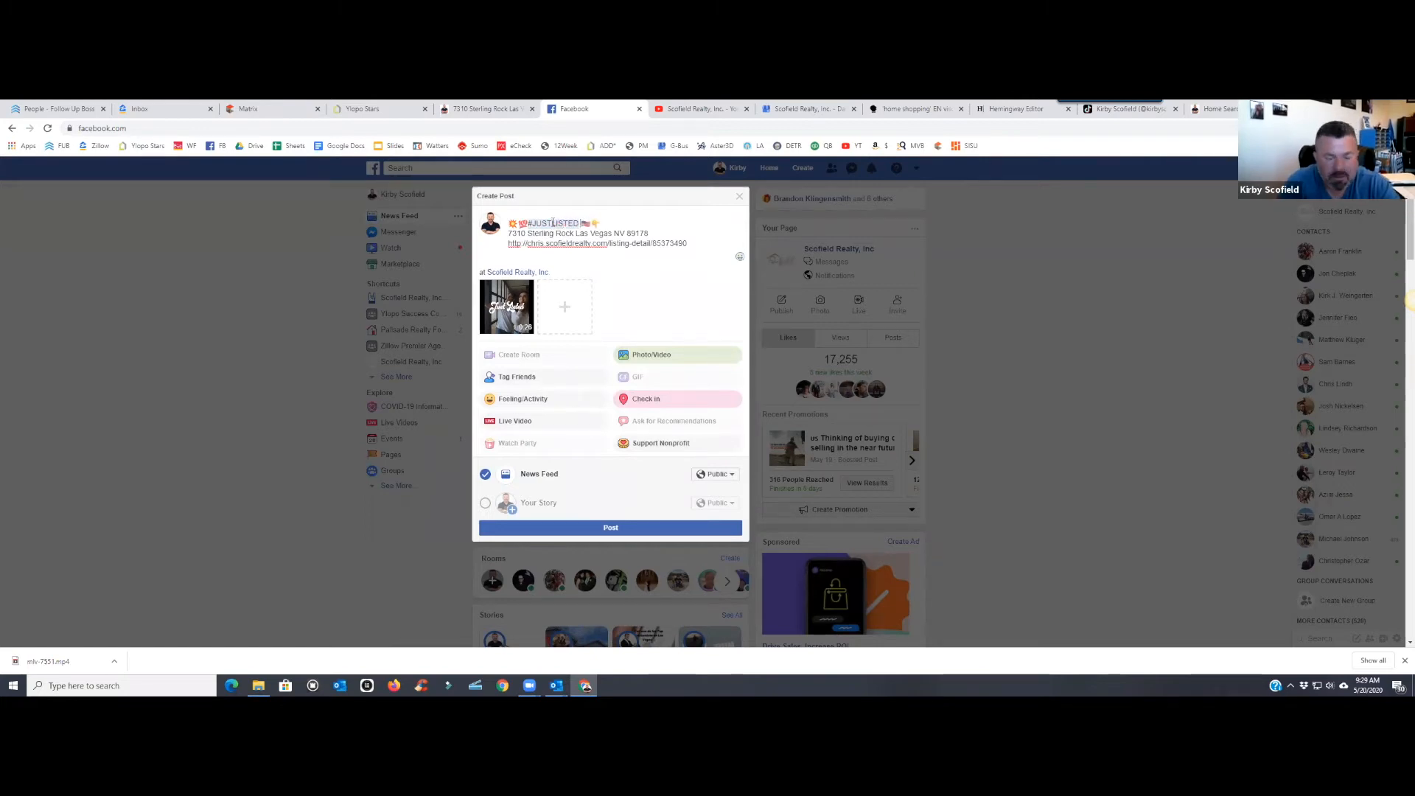
text( contact C)
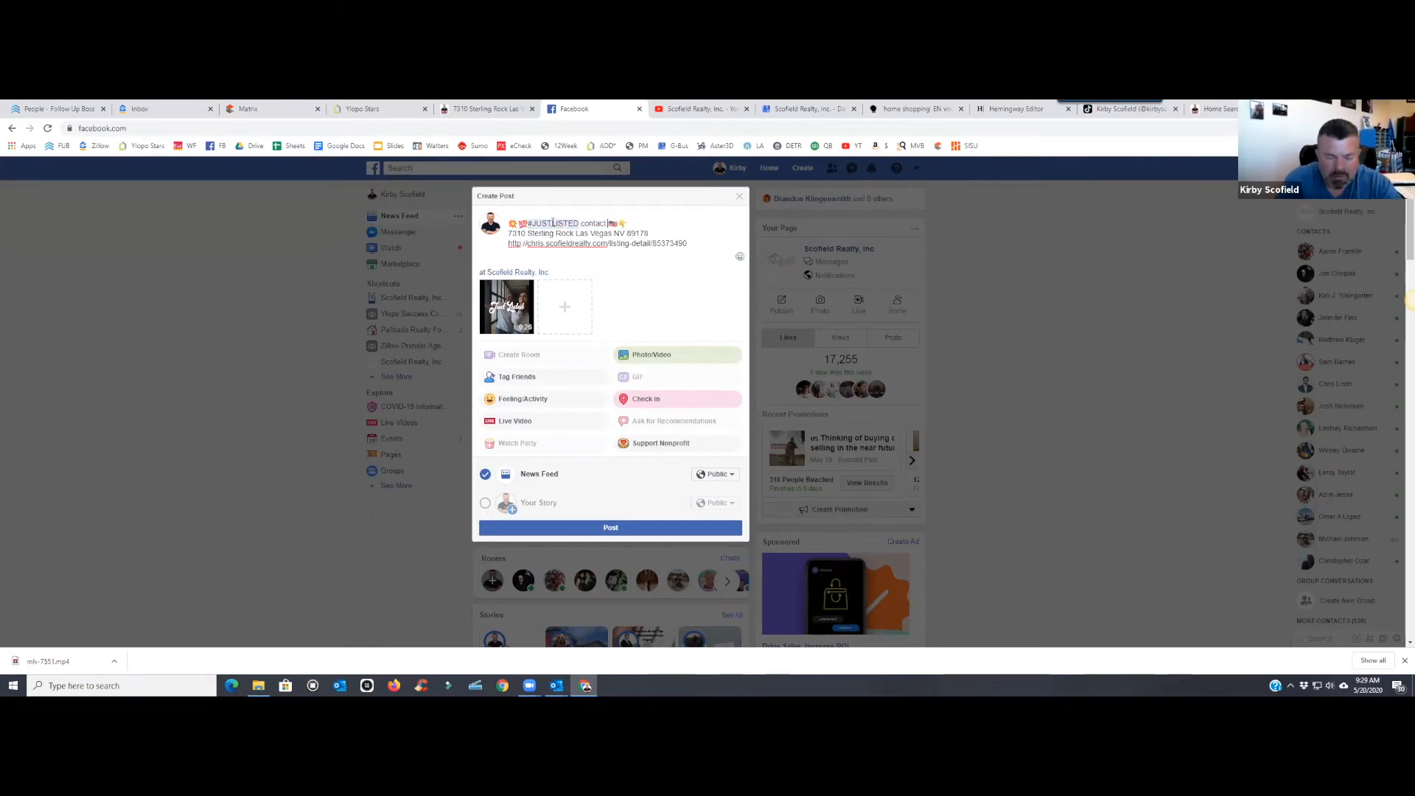
text(hris)
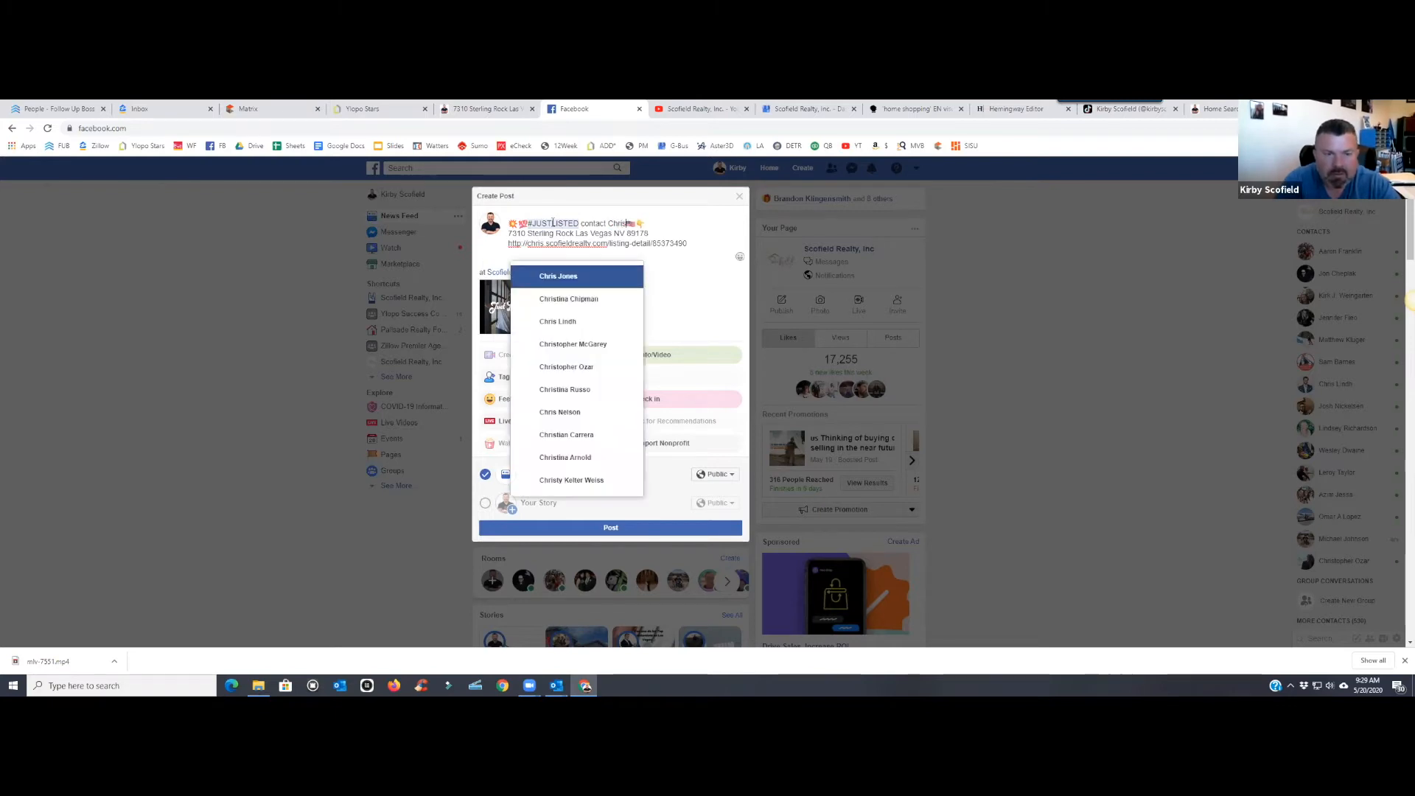
click(558, 280)
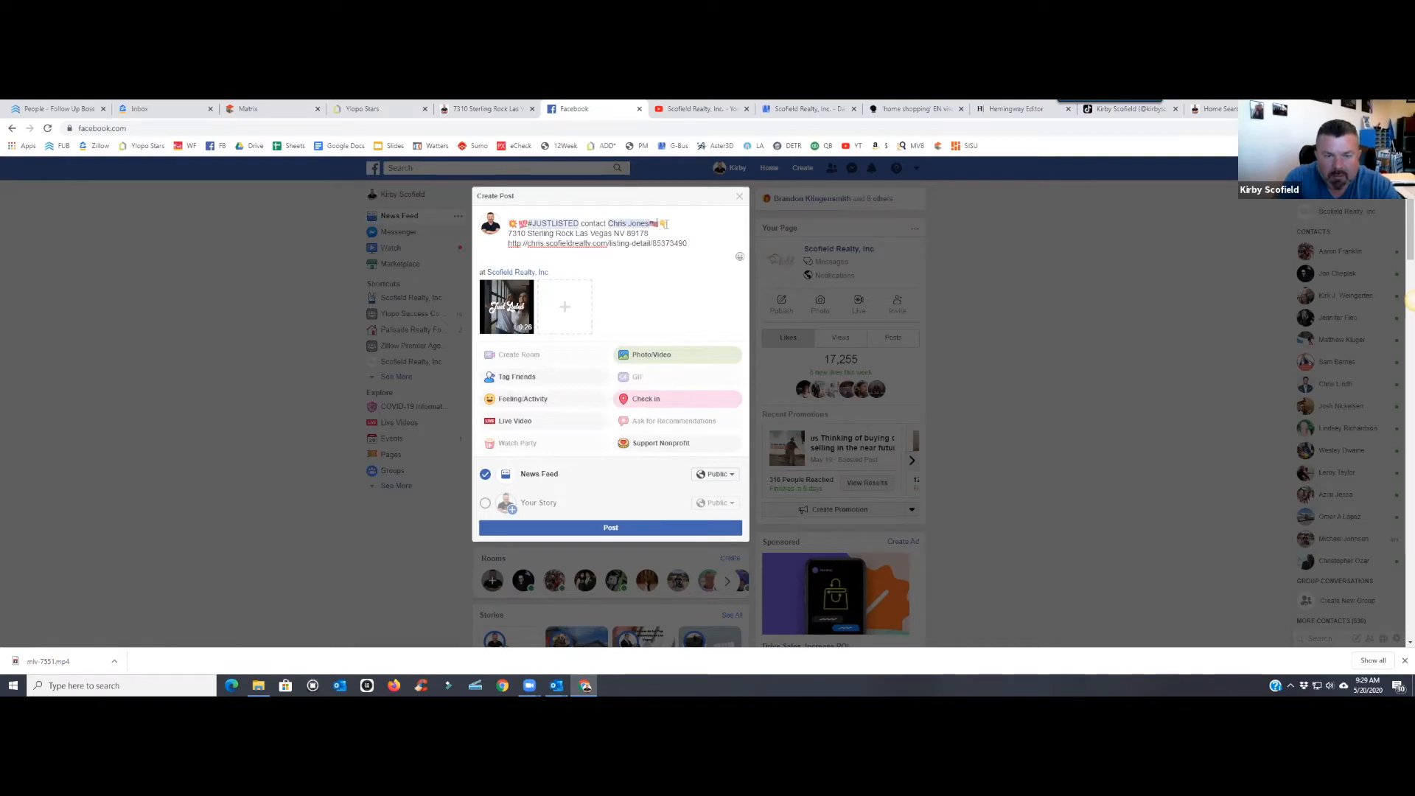
text(Link Below)
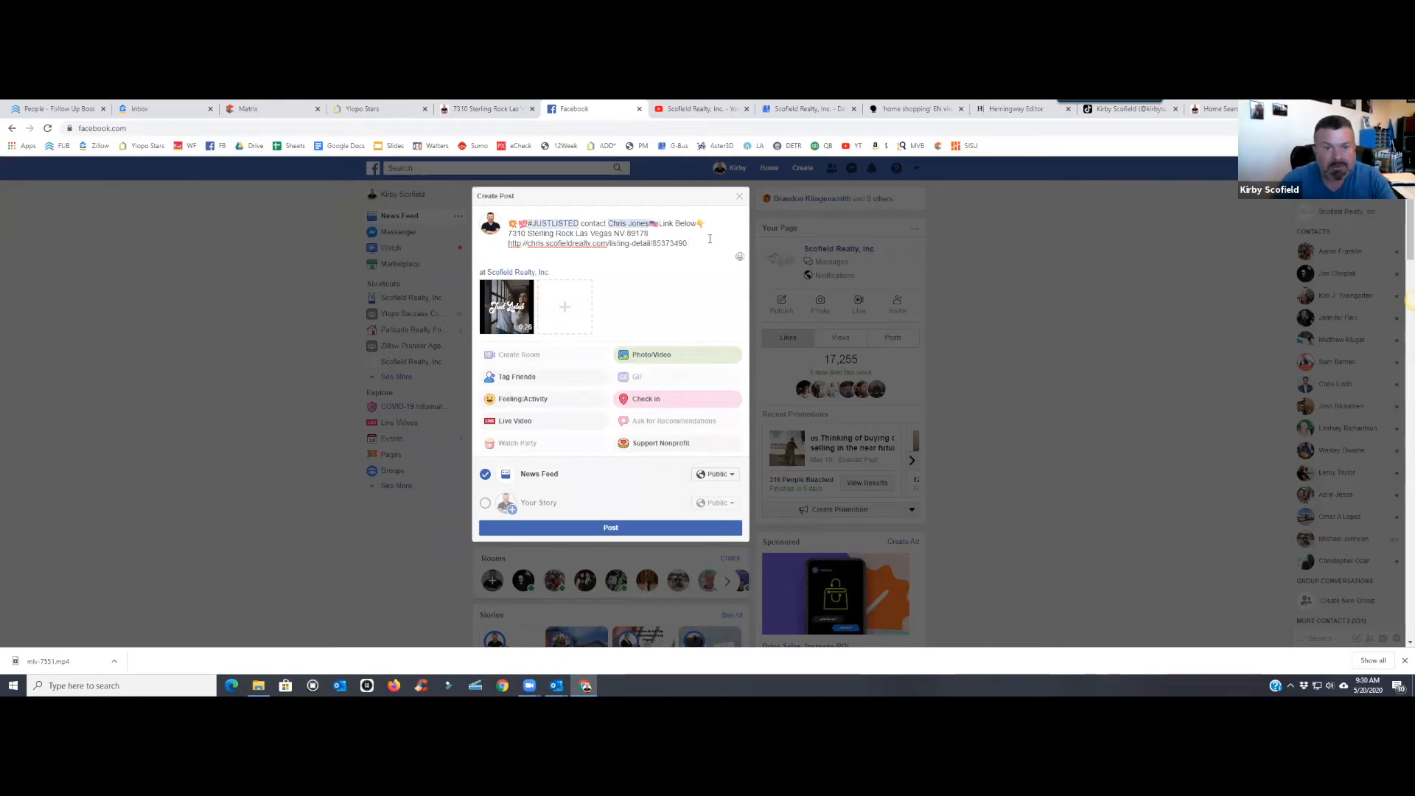
key(Return)
key(Return)
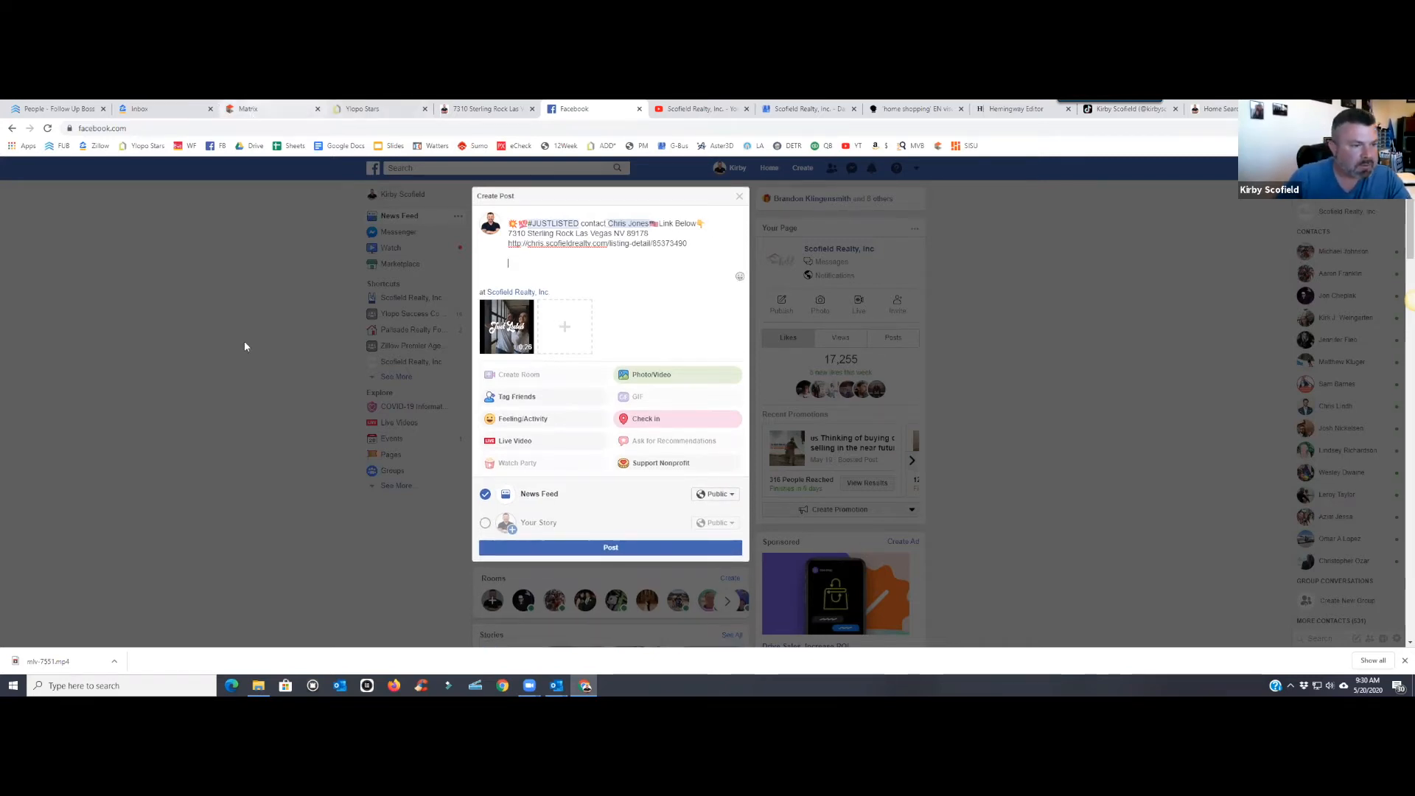
key(ctrl+3)
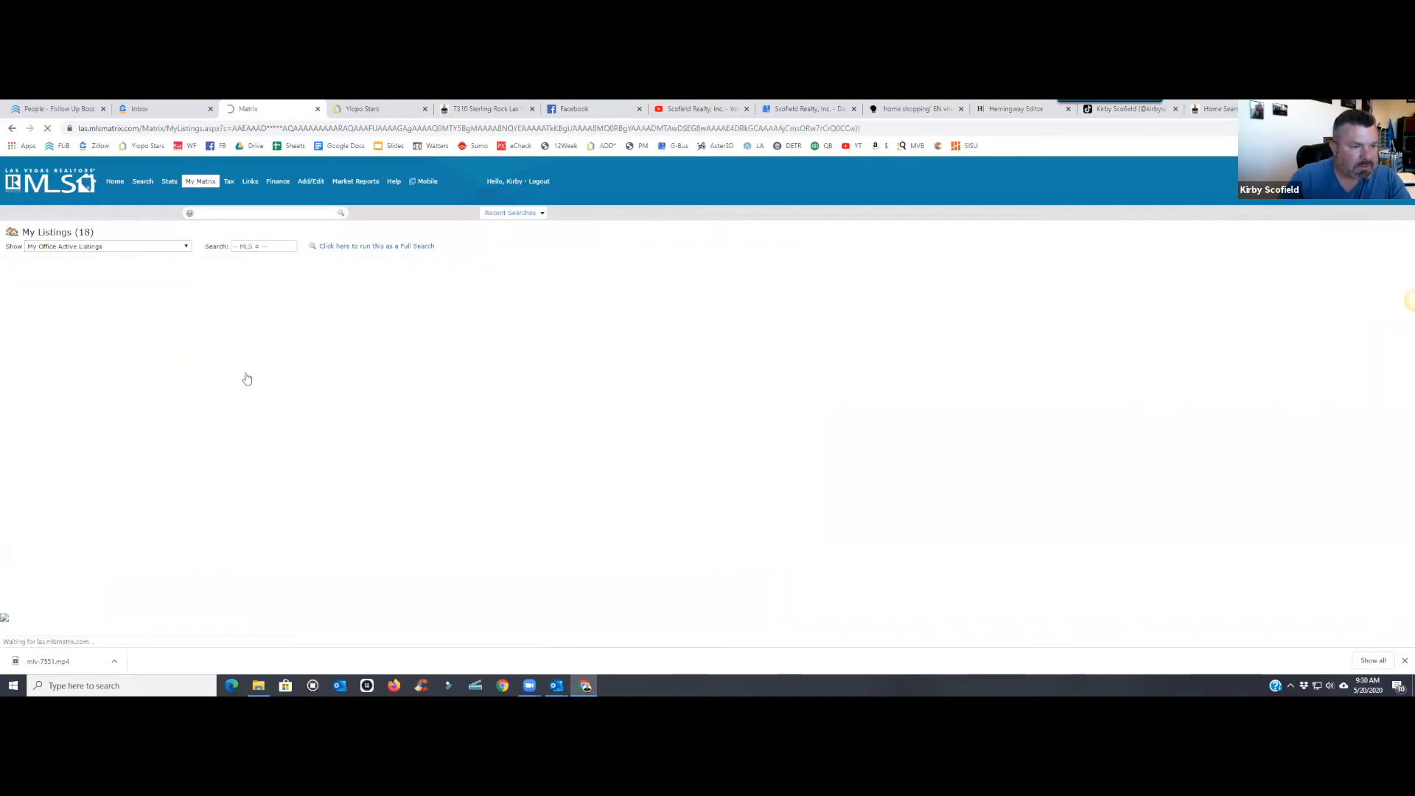
- Copy the listing's Public Remarks paragraph from Las Vegas MLS Matrix and return to the Facebook draft
mouse_move(63, 552)
mouse_down()
mouse_move(35, 530)
mouse_move(83, 552)
mouse_move(58, 529)
mouse_up()
right_click(57, 529)
click(69, 535)
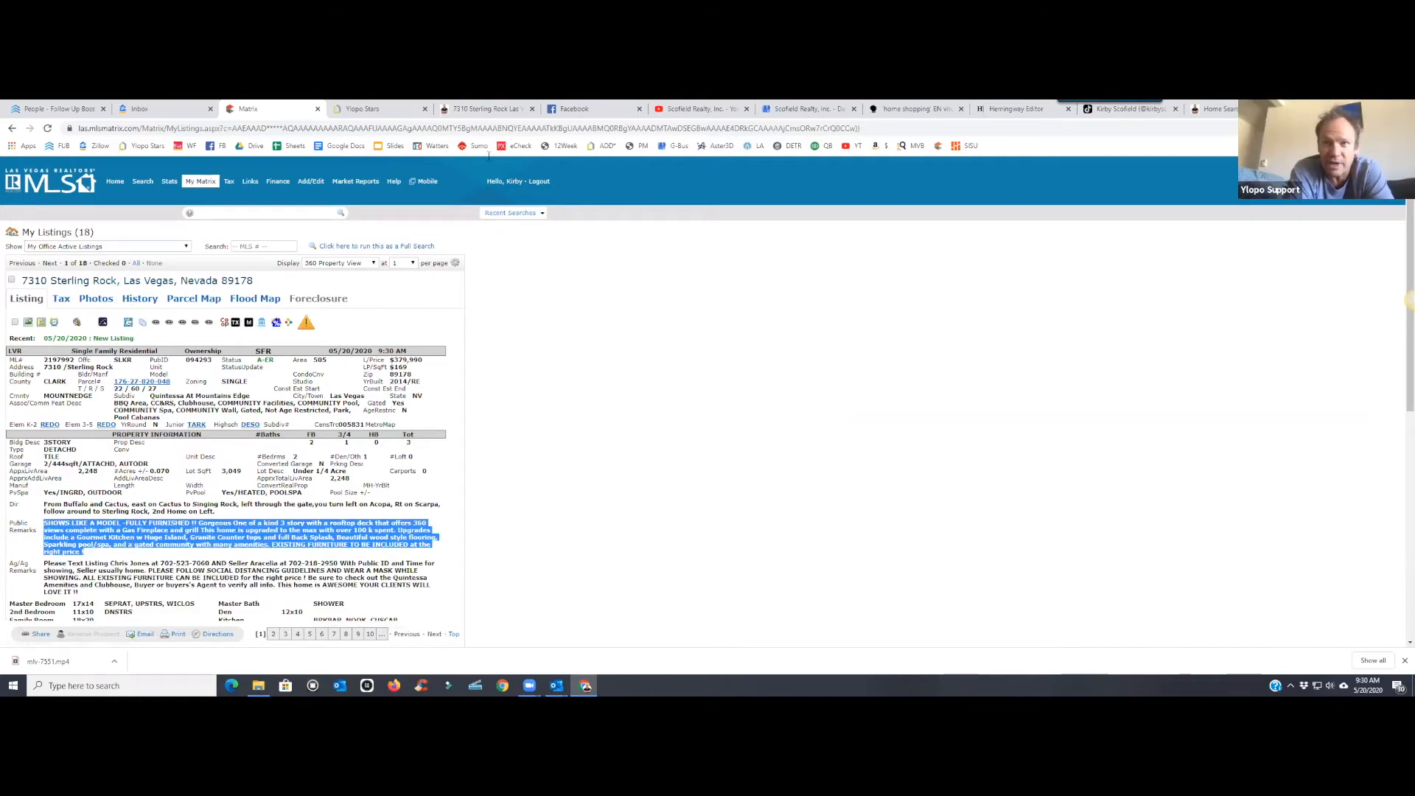
click(580, 110)
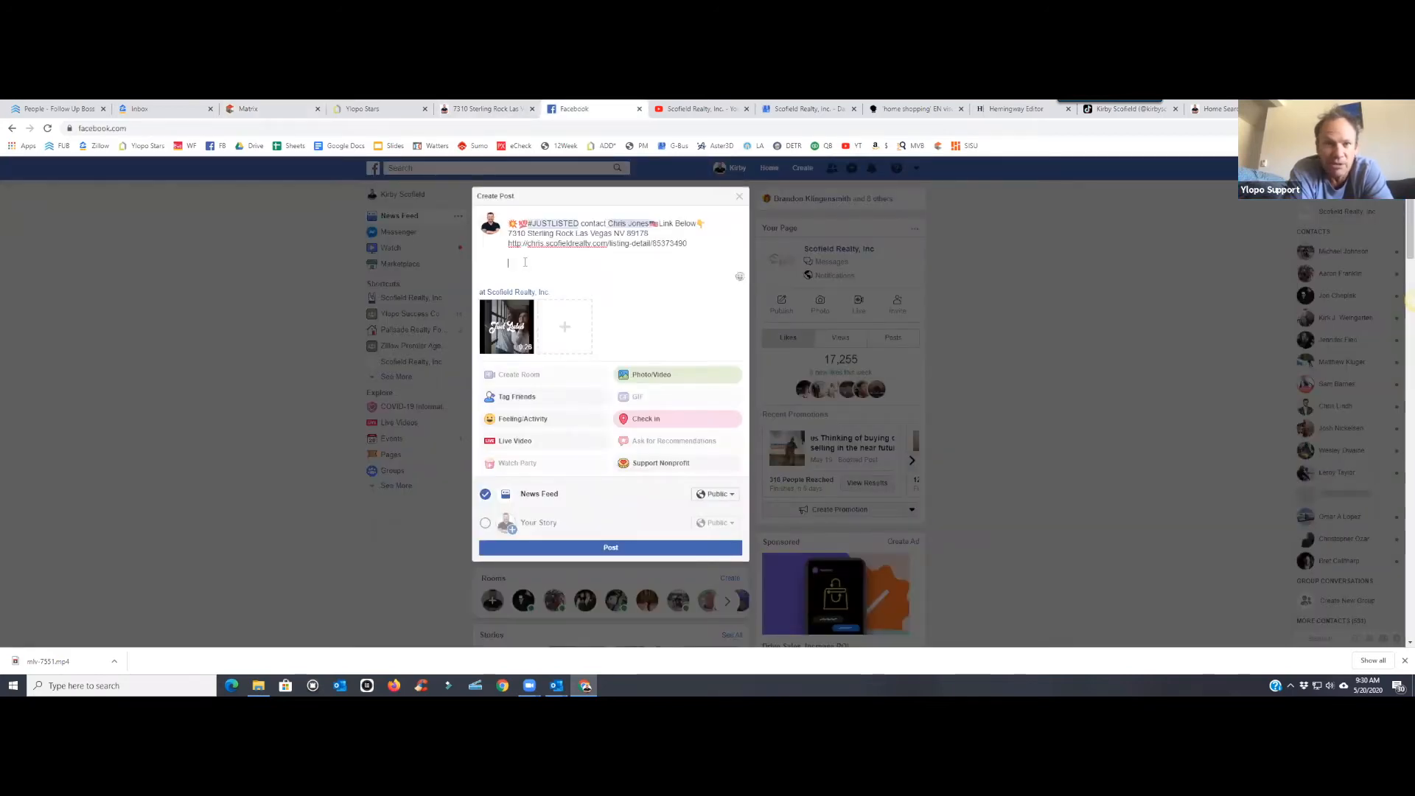
- Paste the 'SHOWS LIKE A MODEL -FULLY FURNISHED' remarks into the post and leave a blank line after the URL
right_click(525, 264)
click(550, 349)
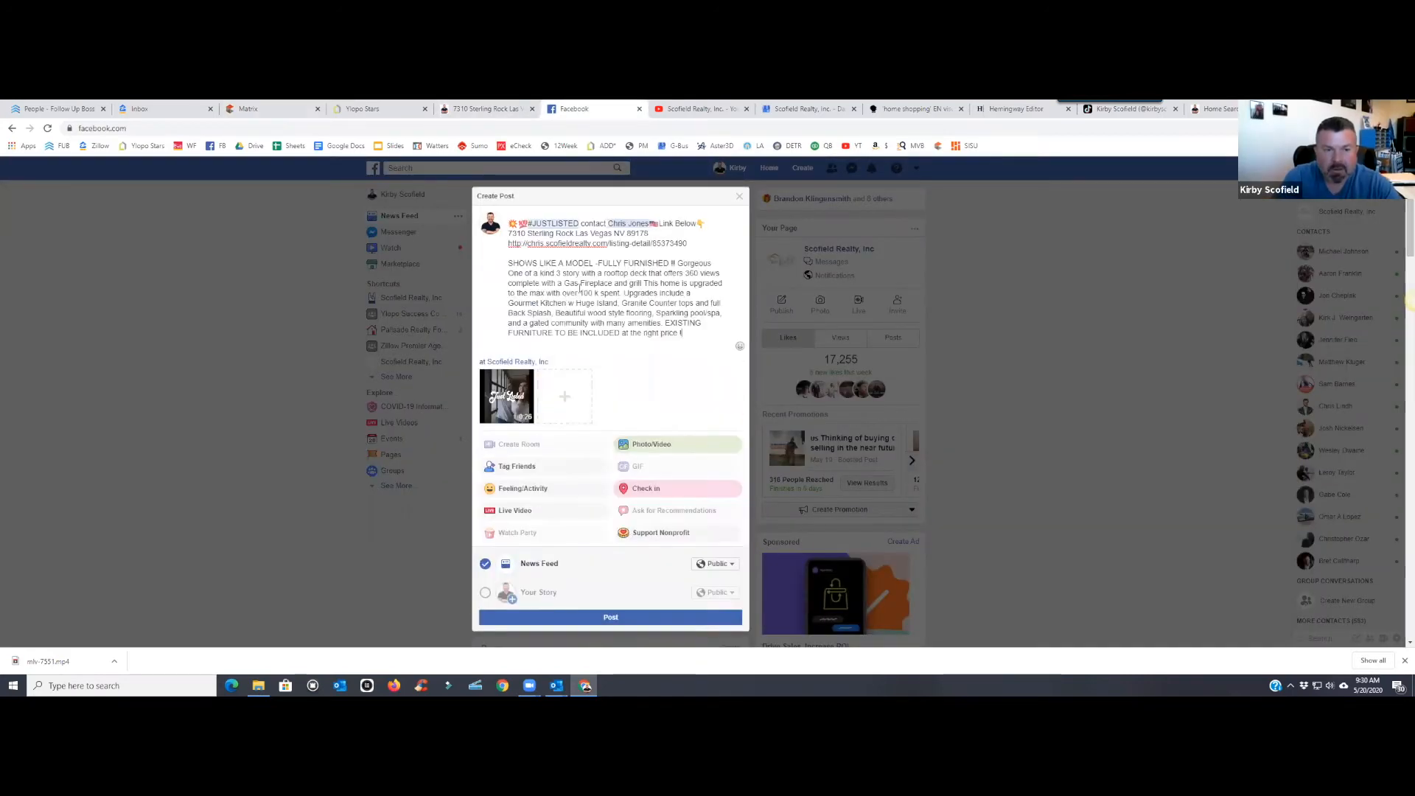
click(697, 243)
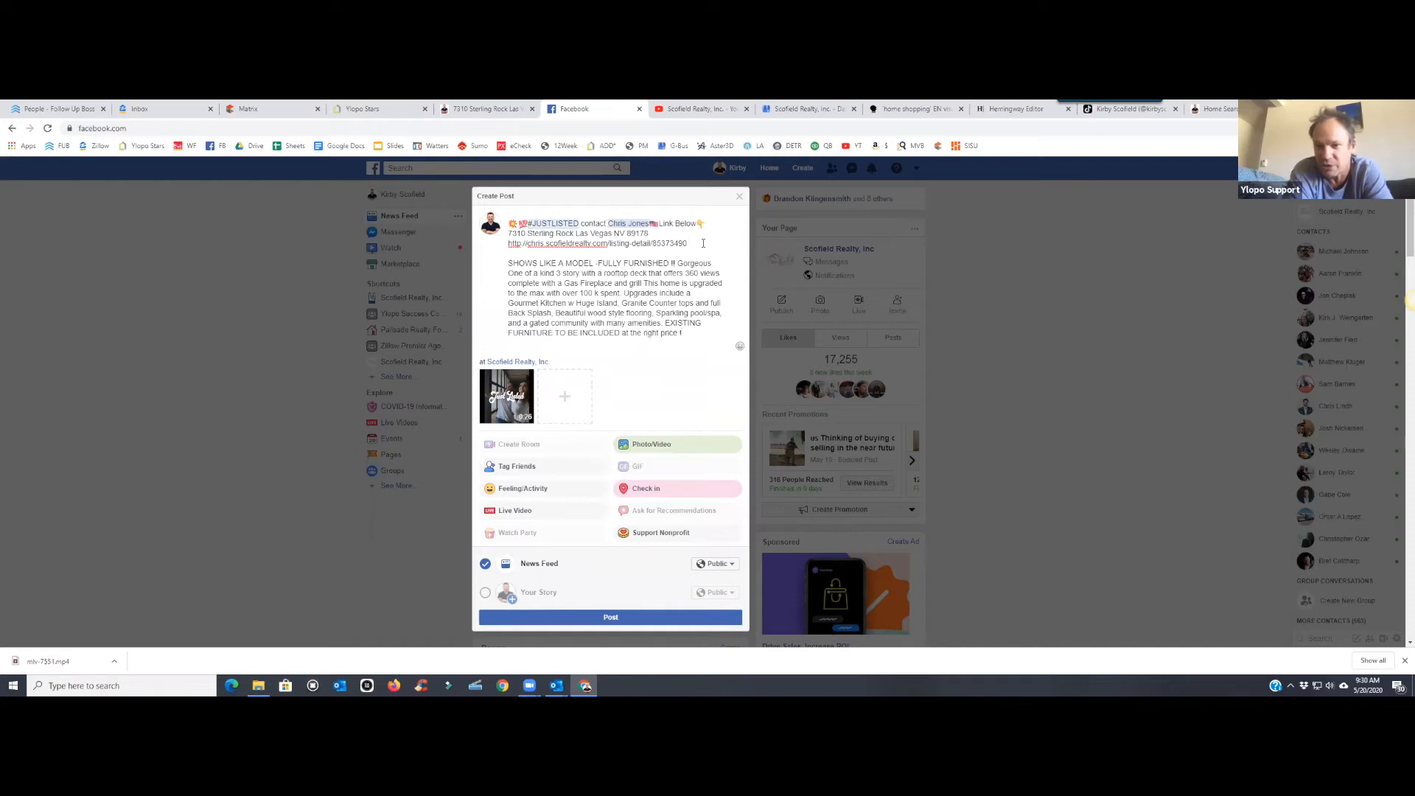
key(Return)
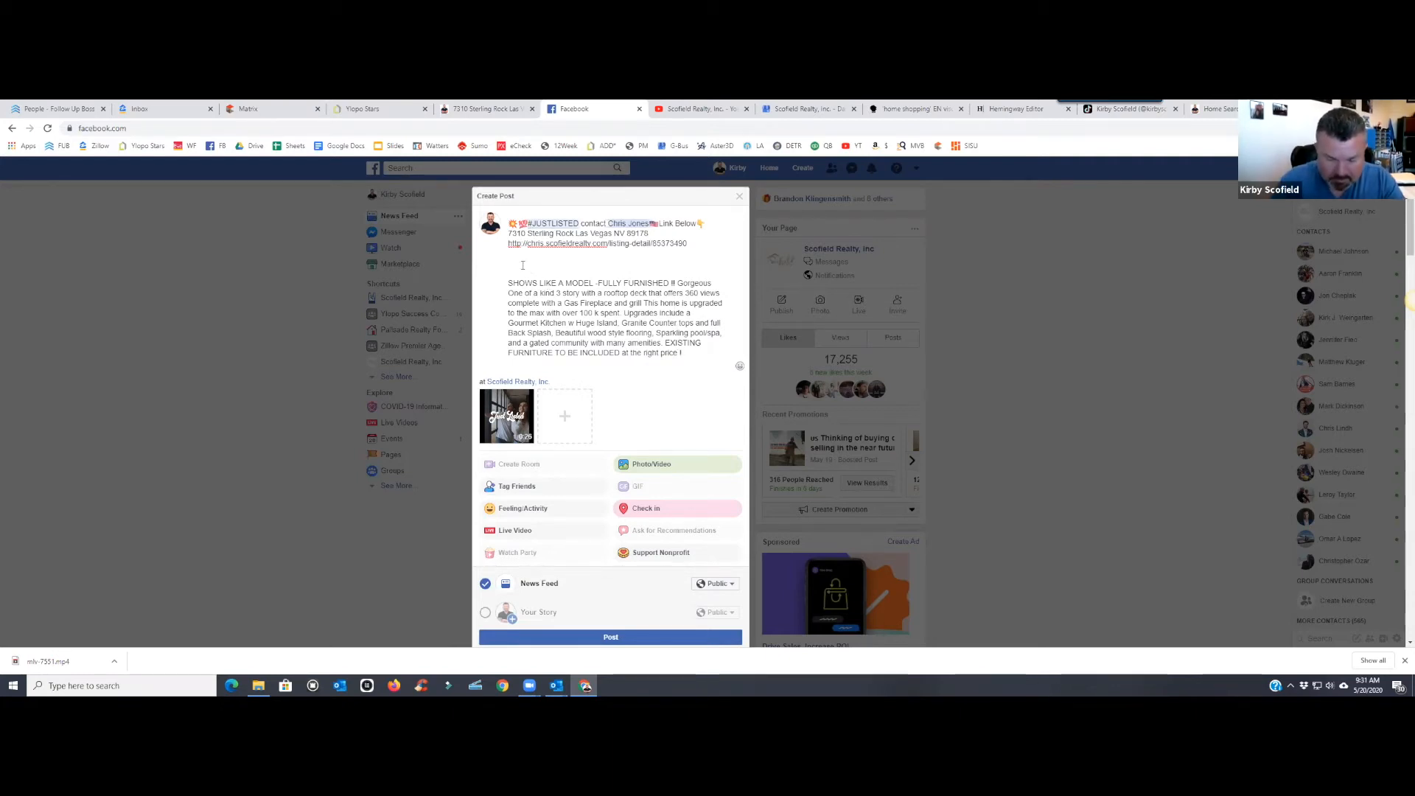
- Type the hashtags #lvrealtor #lasvegasrealtor #realtor #vegasstronger on the blank line
text(#lvrealtoer)
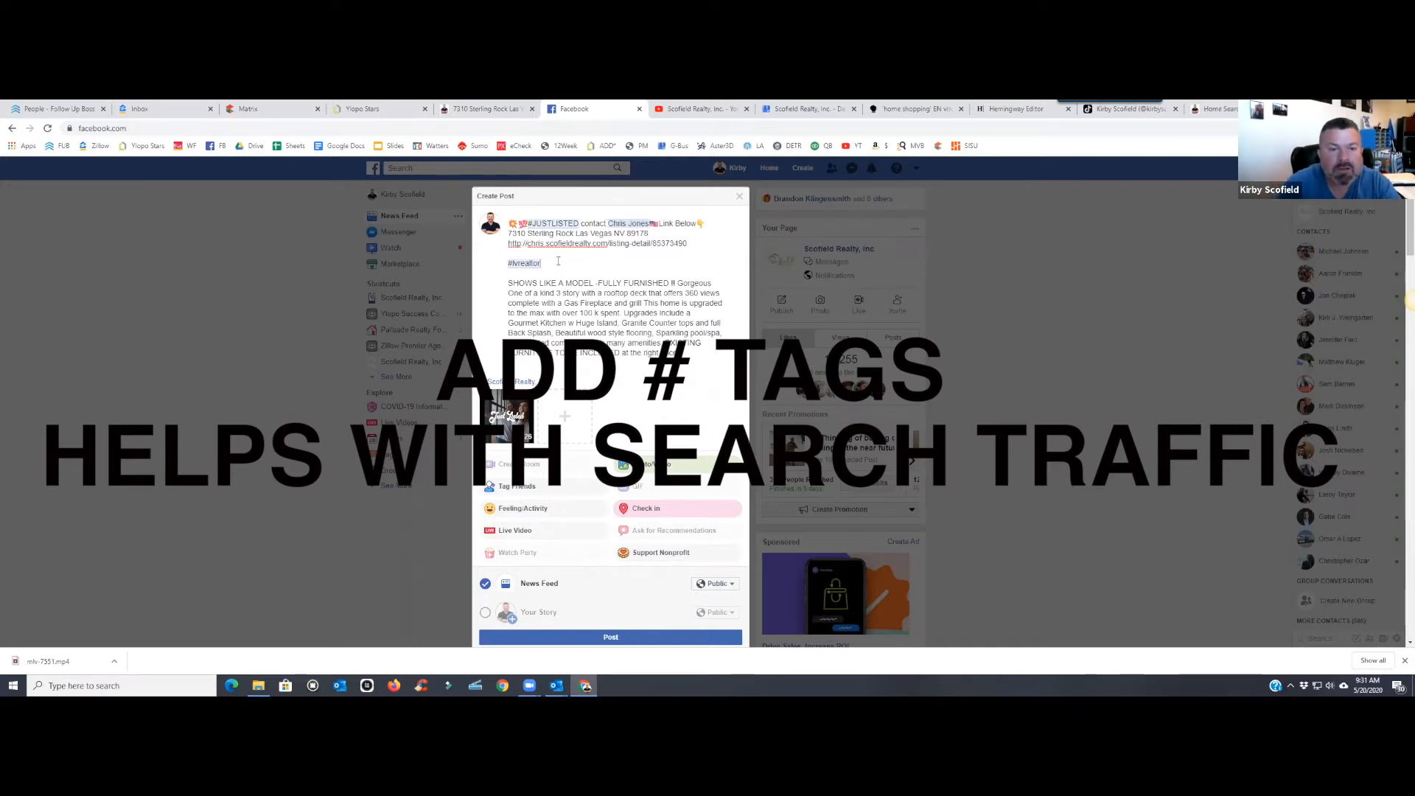
text(#lasve)
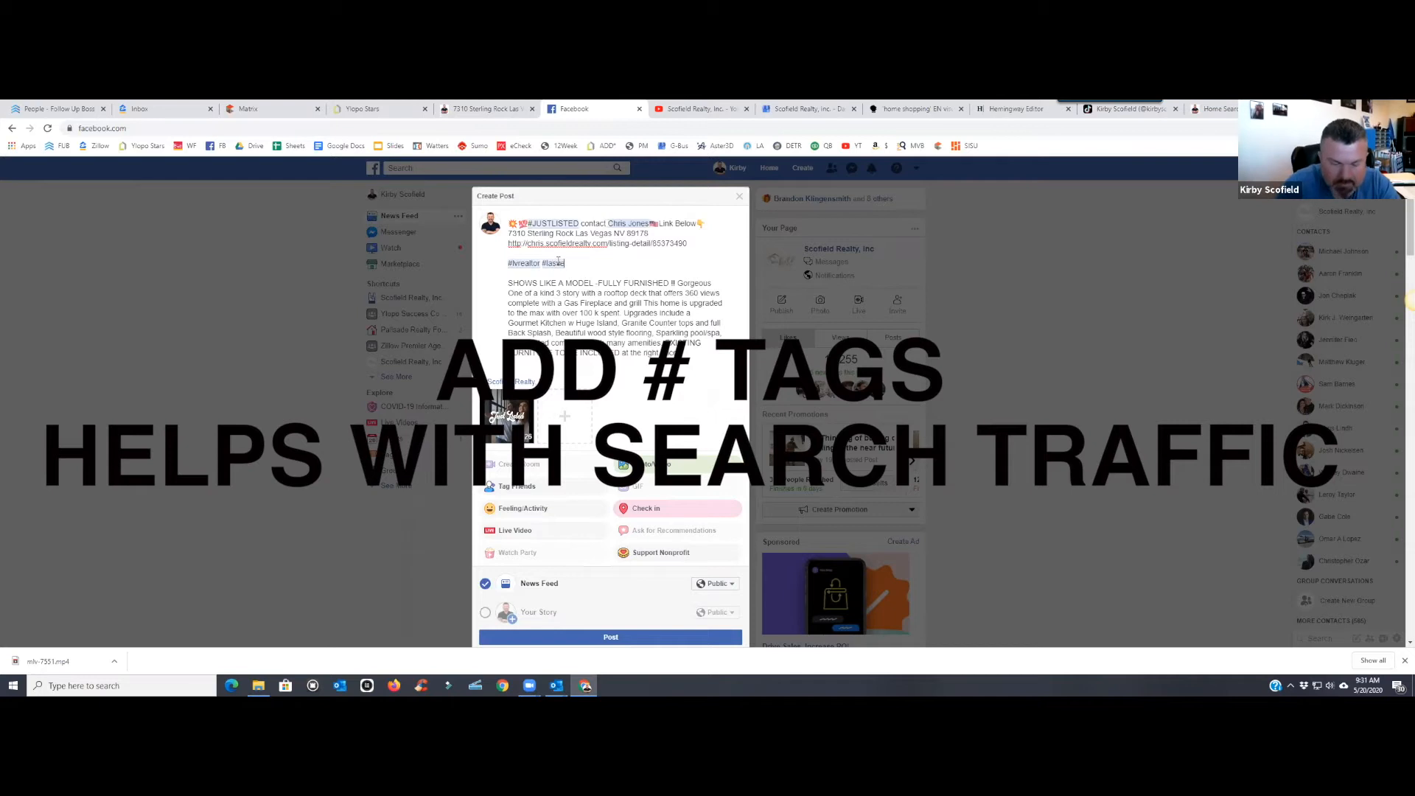
text(gasrealtor)
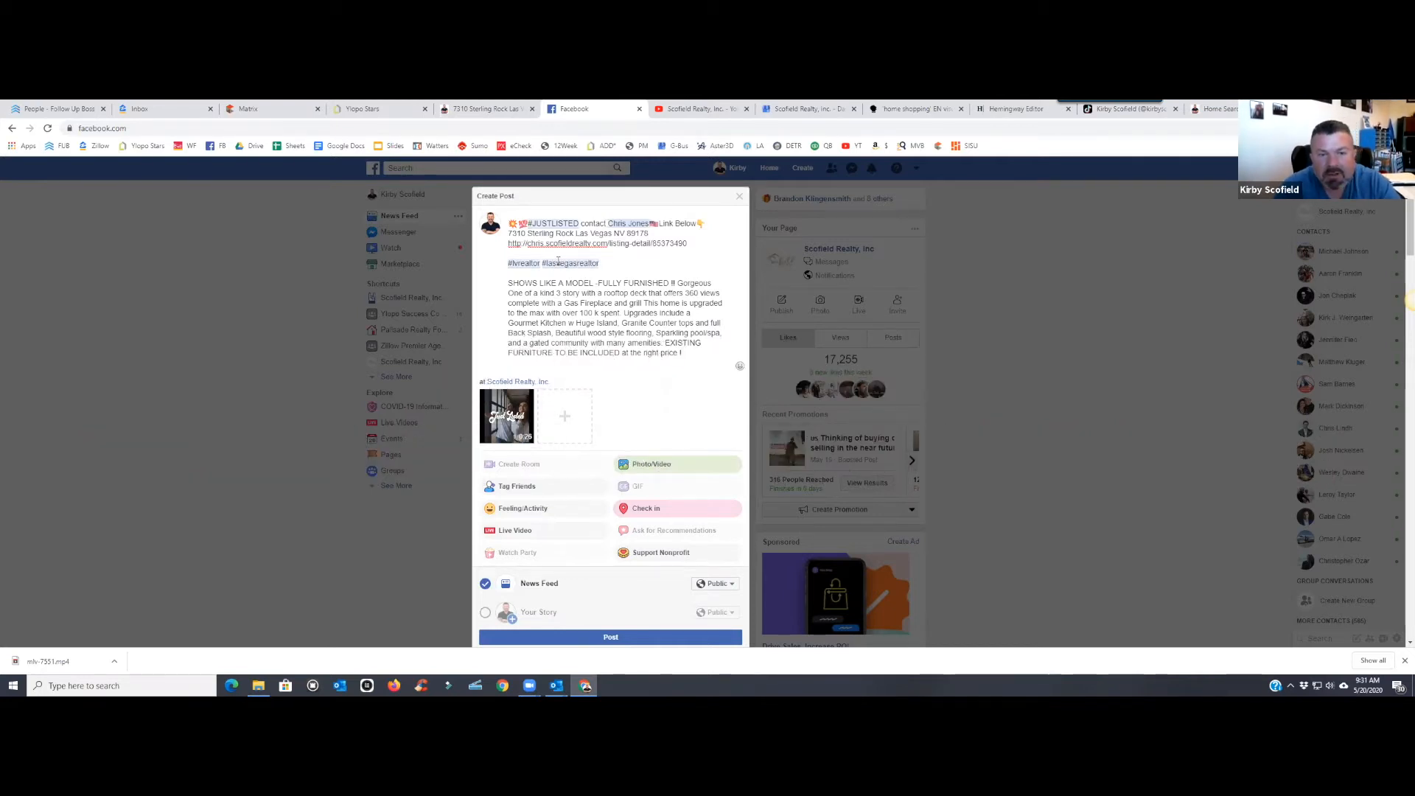
text( #realto)
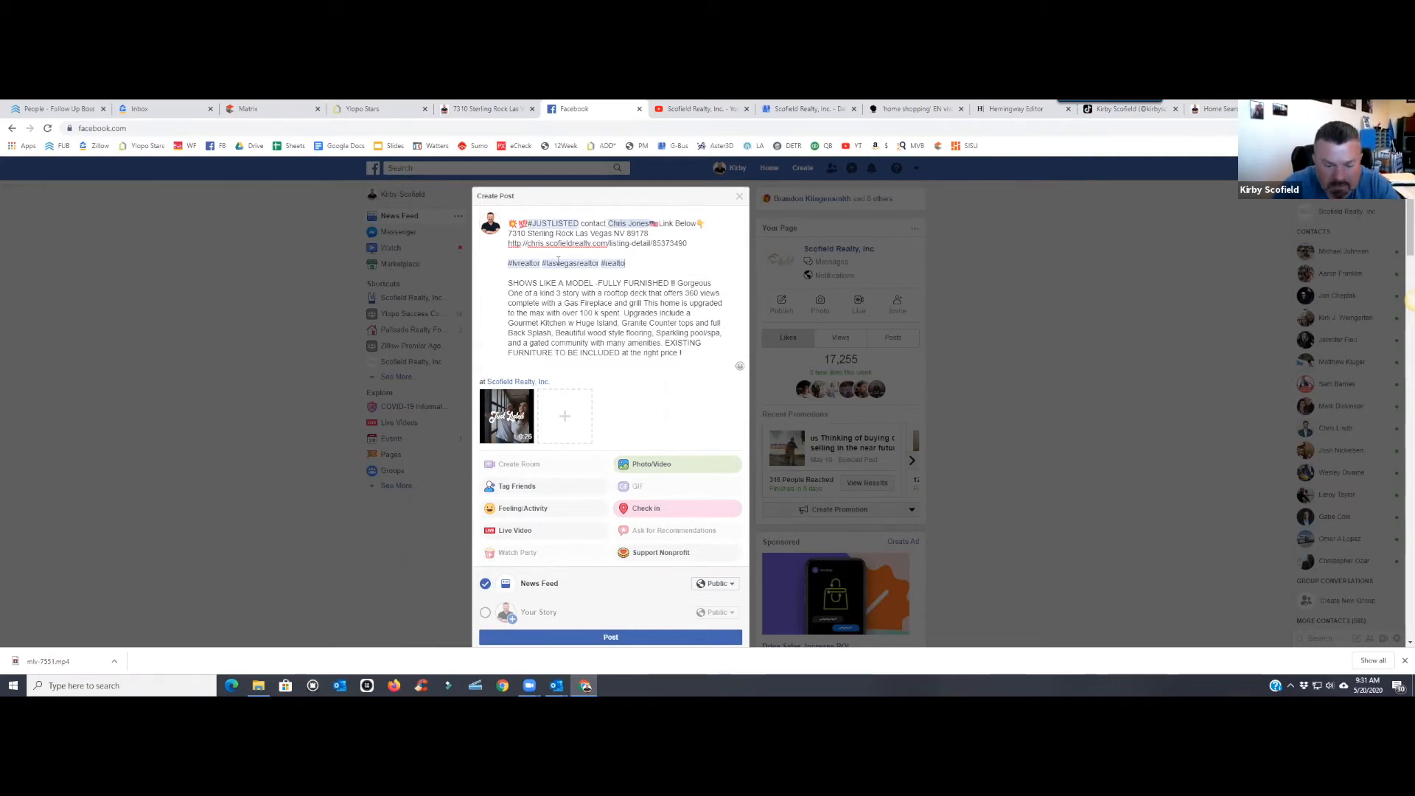
text(r #lve)
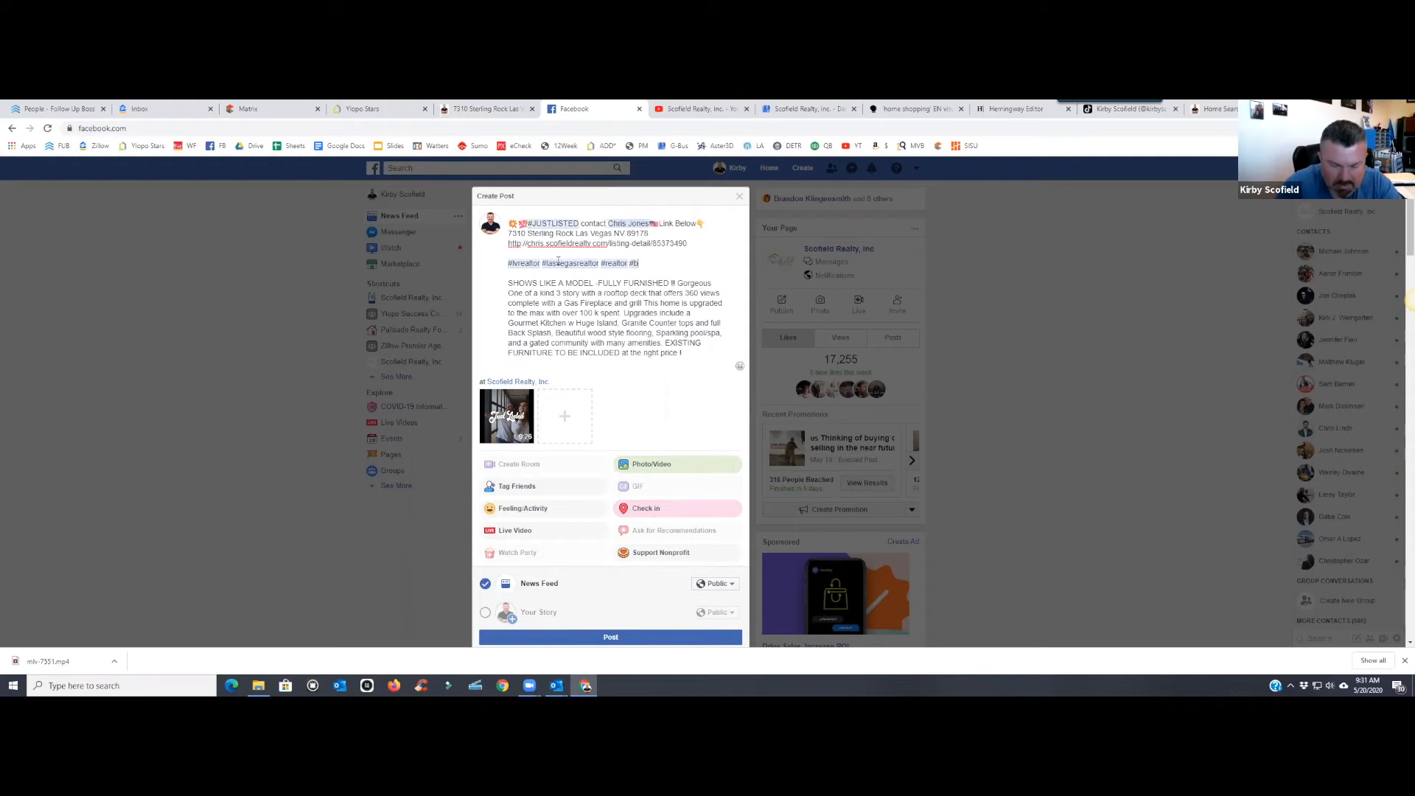
text(gasstrong)
key(BackSpace)
key(BackSpace)
key(BackSpace)
key(BackSpace)
key(BackSpace)
key(BackSpace)
key(BackSpace)
key(BackSpace)
key(BackSpace)
key(BackSpace)
key(BackSpace)
key(BackSpace)
key(BackSpace)
key(BackSpace)
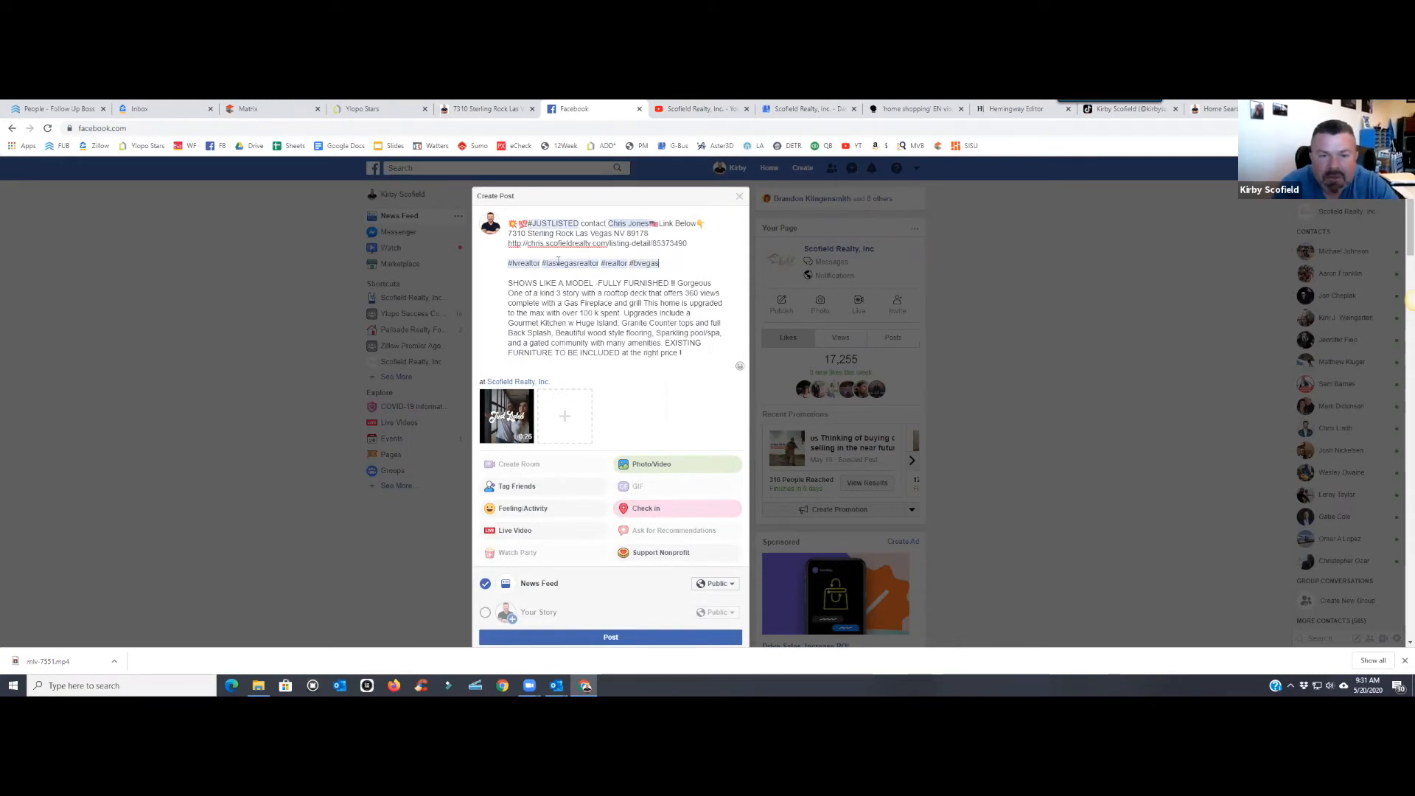
text(verga)
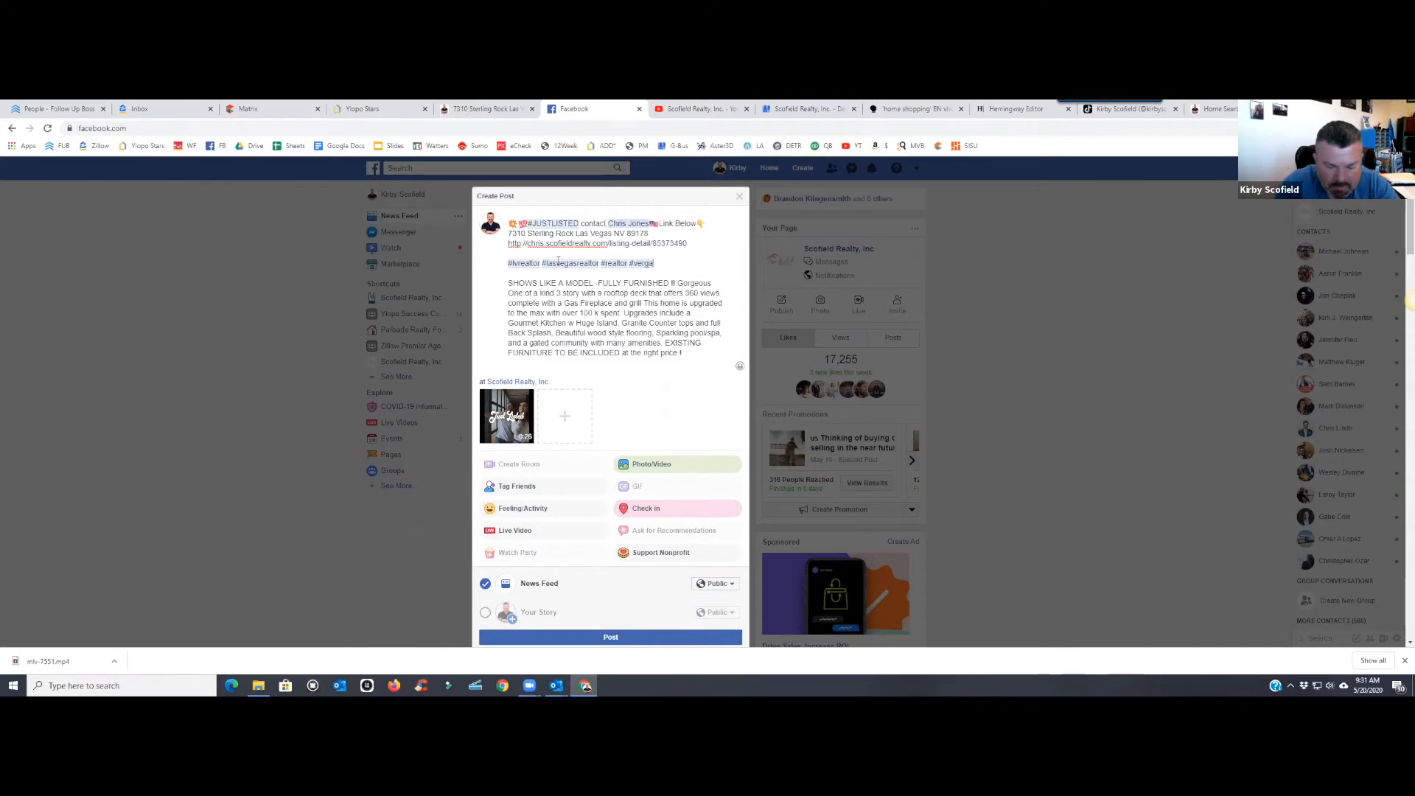
text(sstronger)
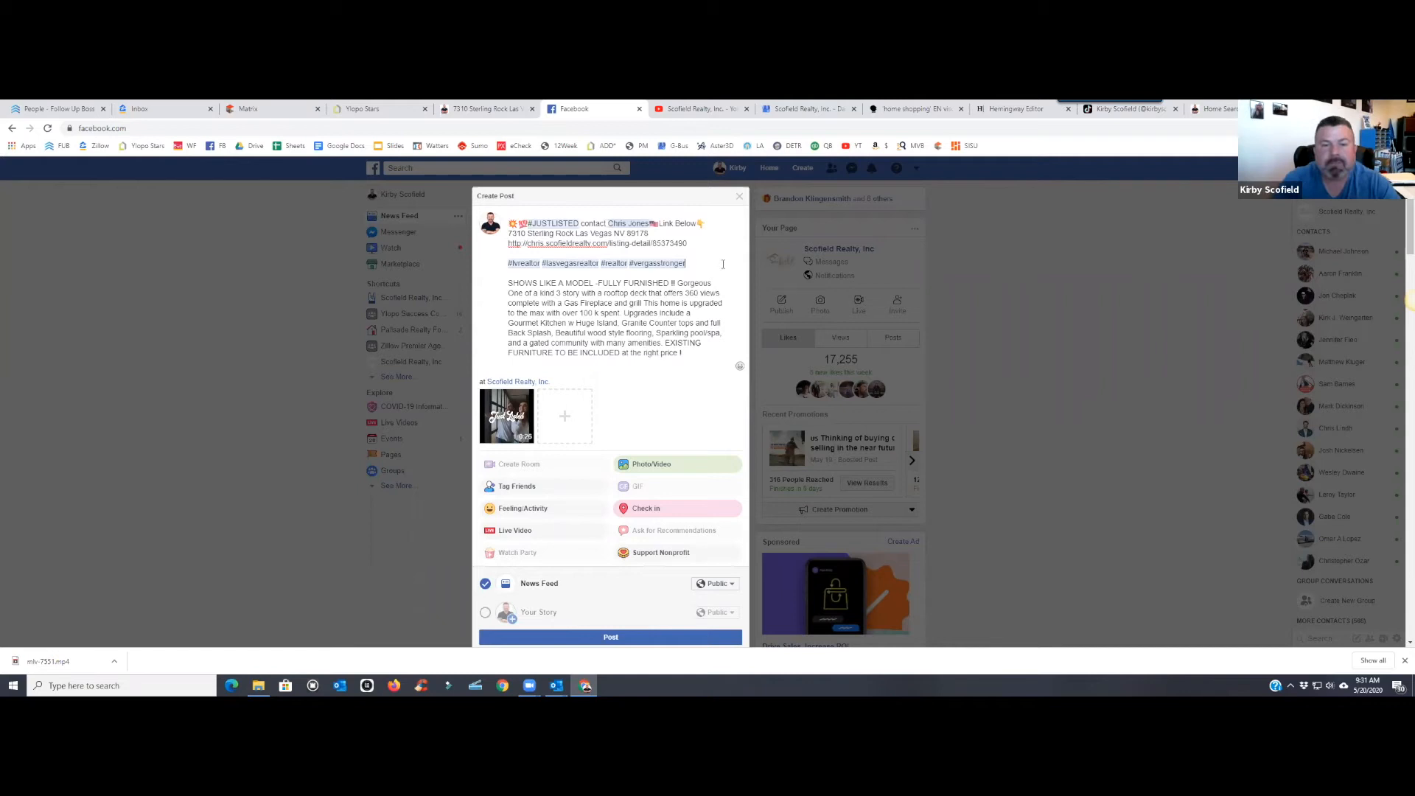
- Select and copy the entire post text
drag(688, 354, 650, 223)
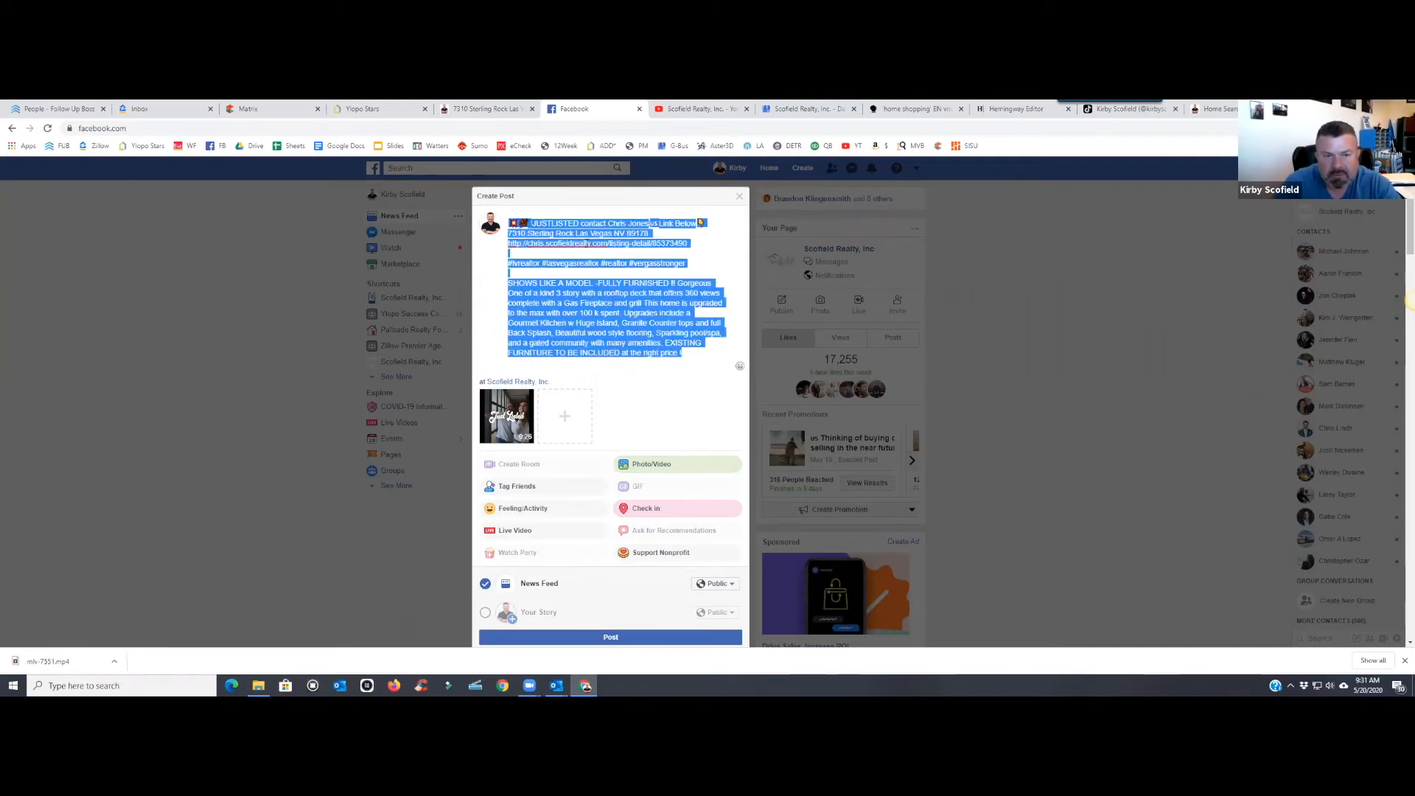
right_click(587, 244)
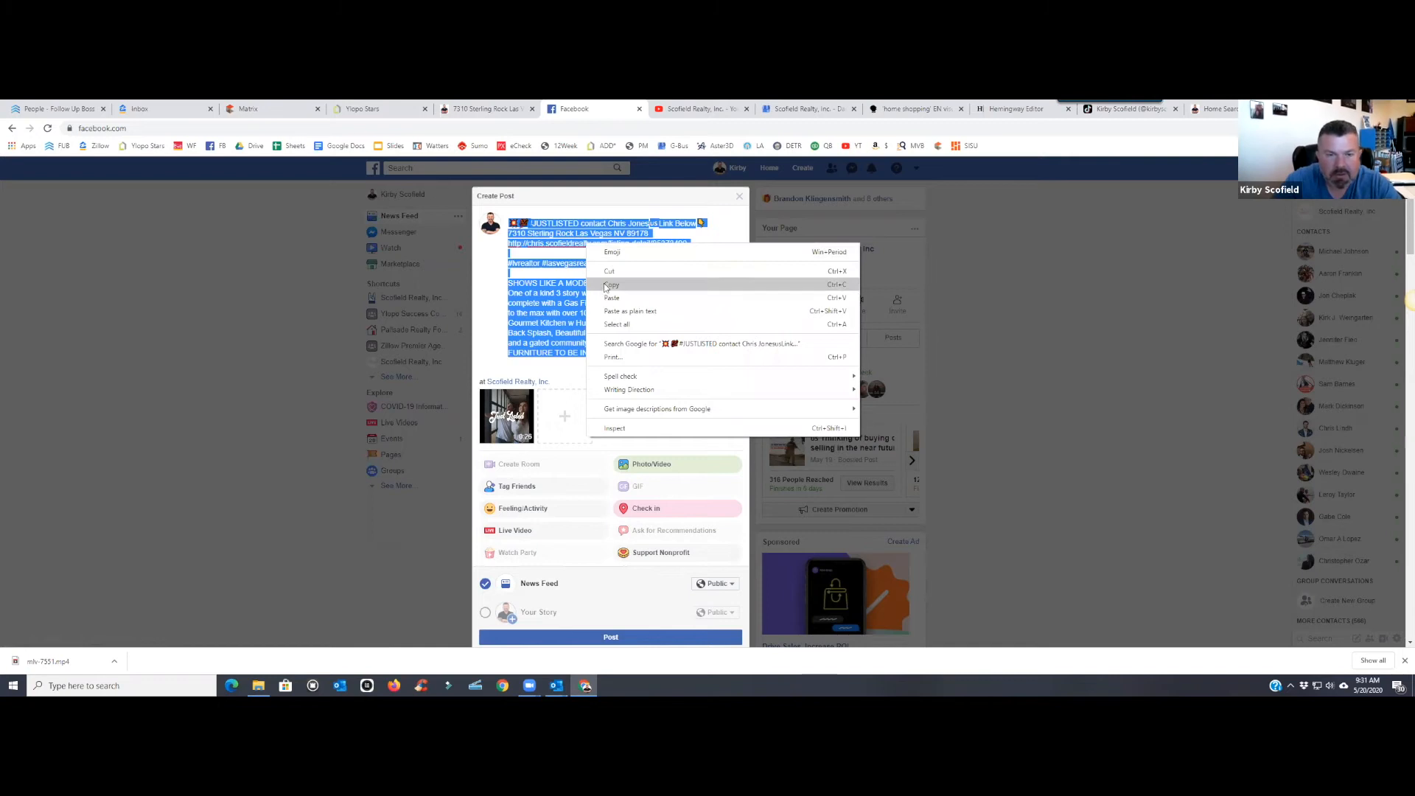
click(611, 285)
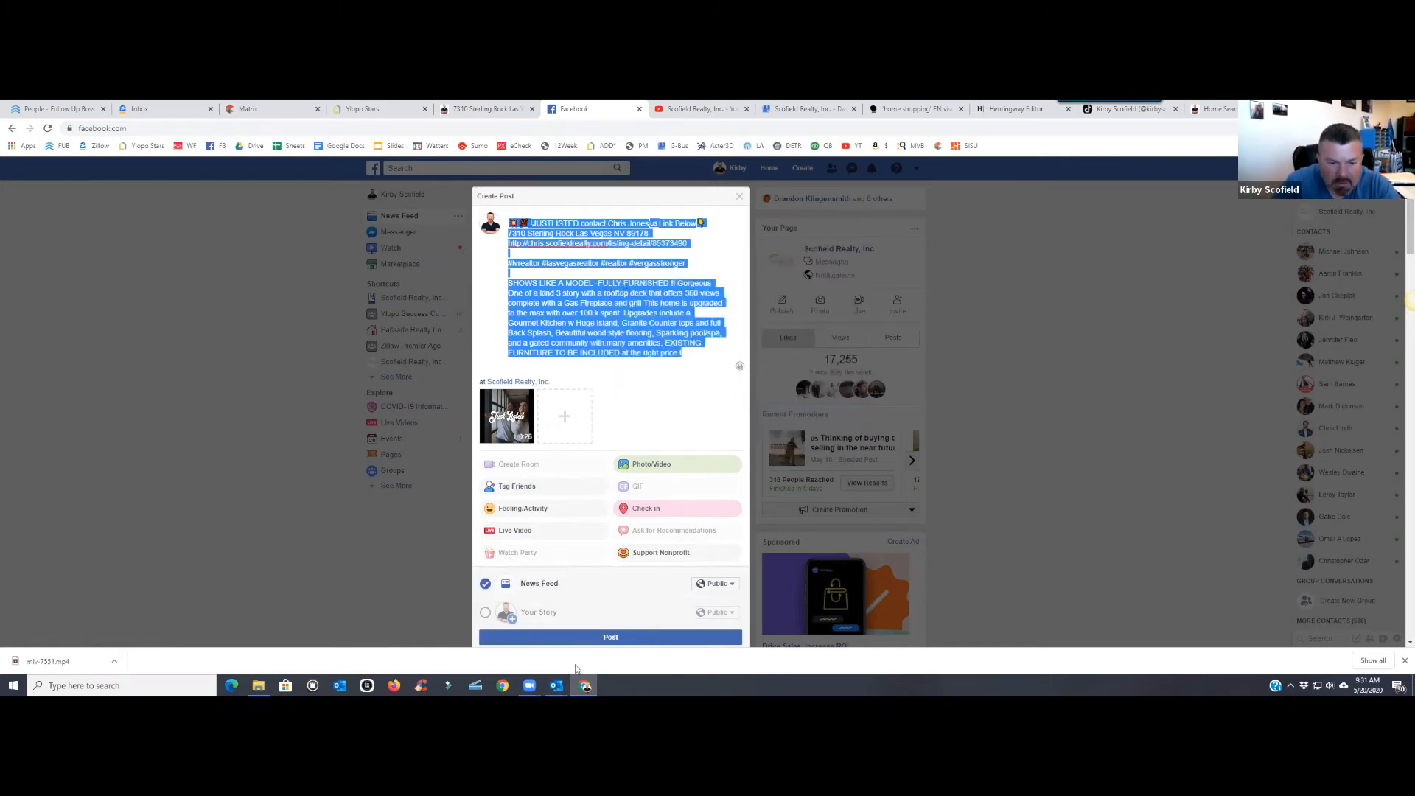
mouse_move(556, 686)
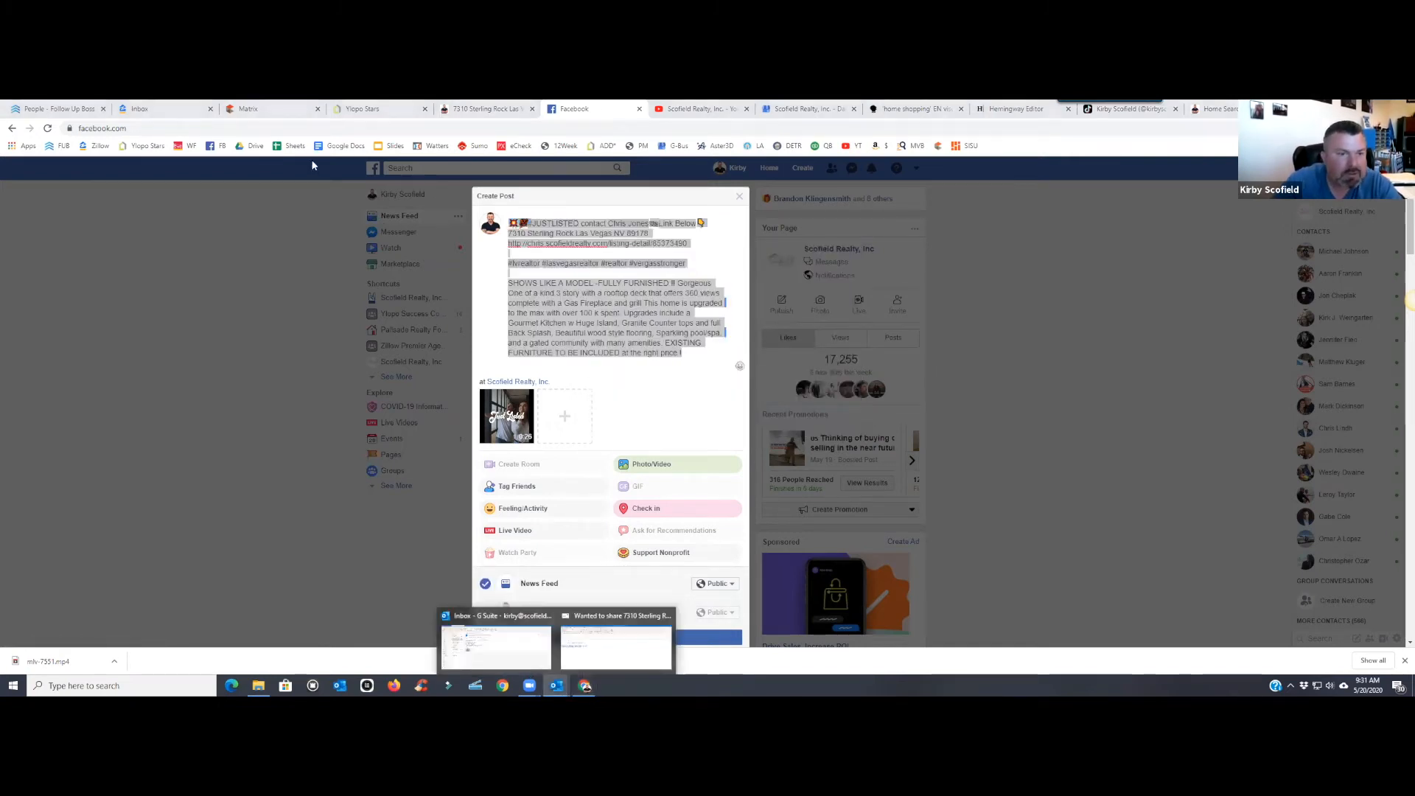
click(599, 648)
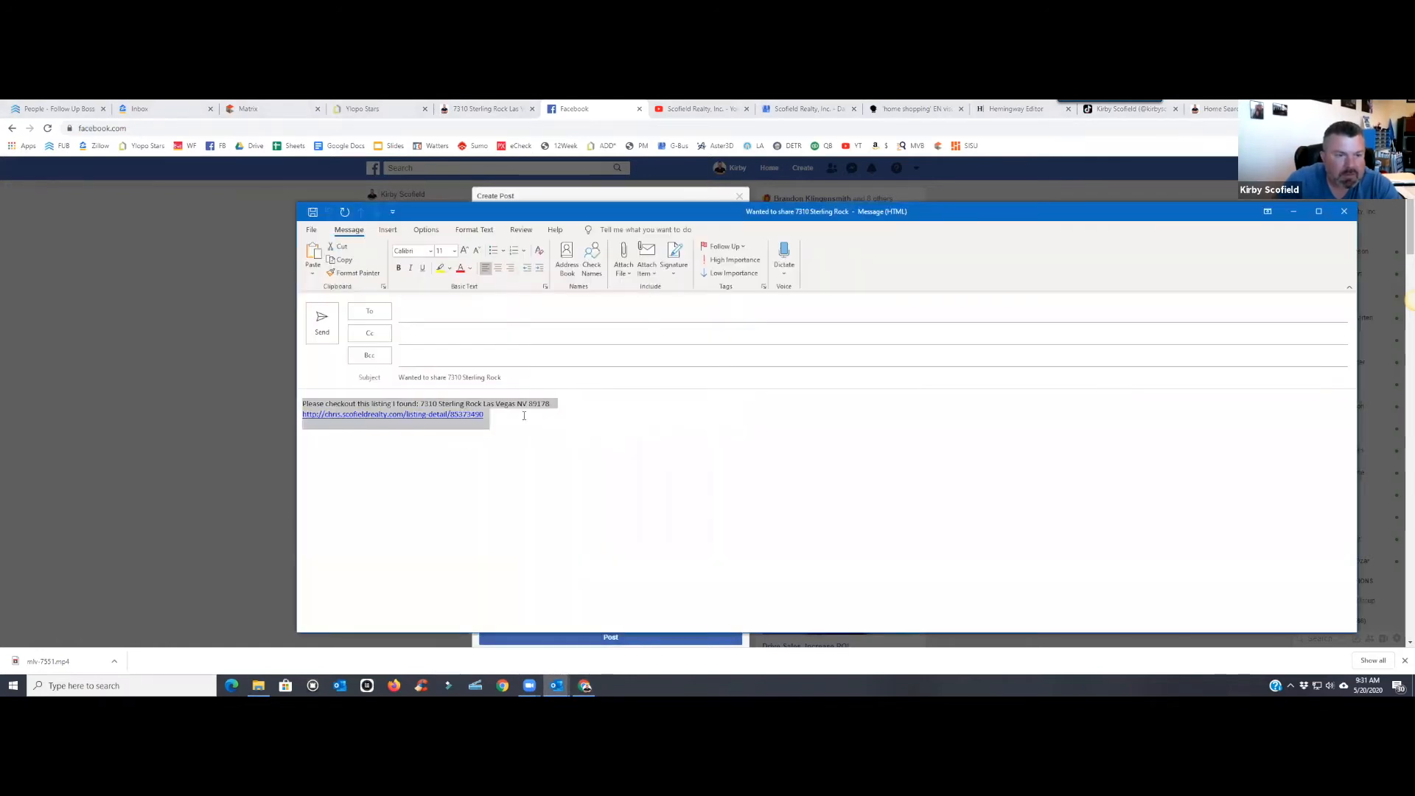
right_click(446, 419)
click(475, 469)
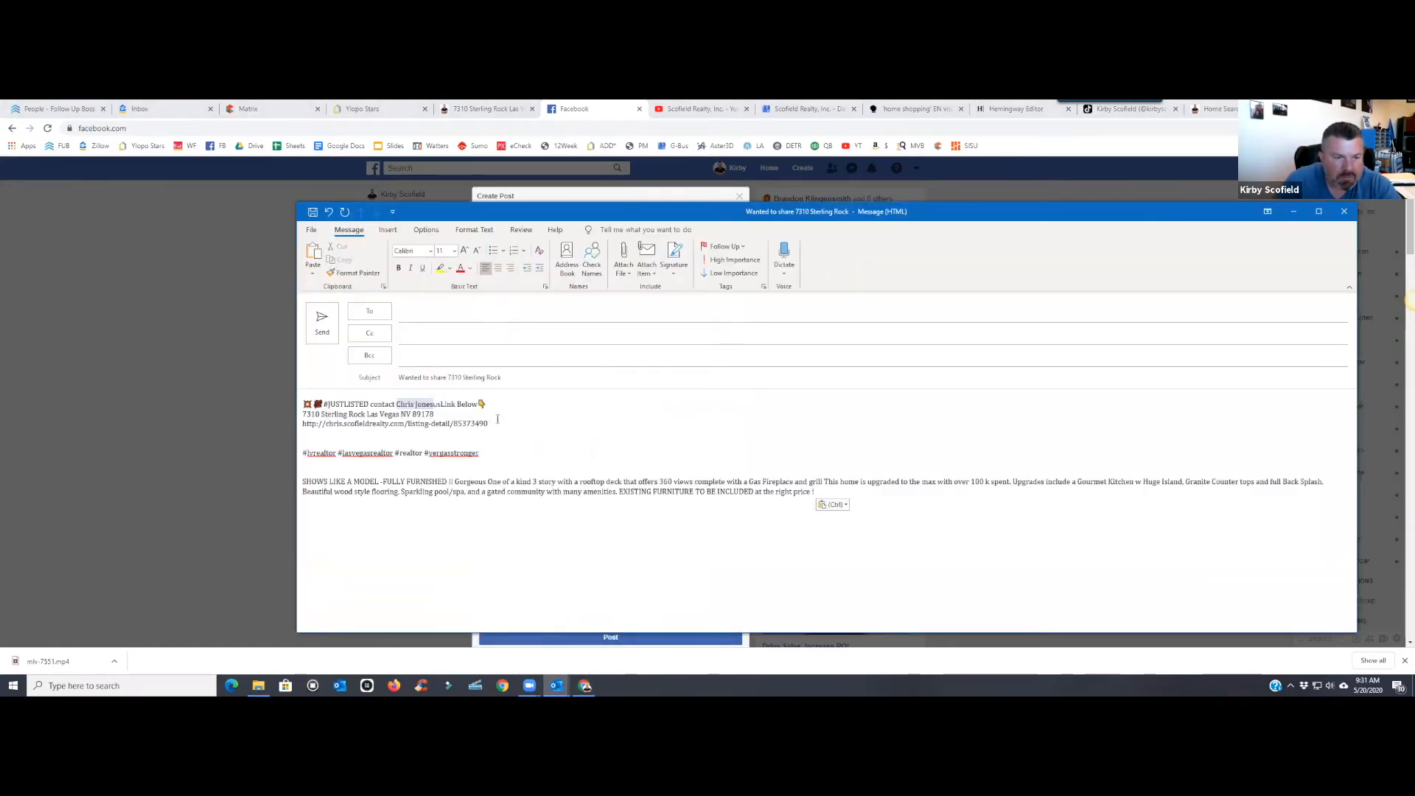
- Fill in the recipient and attach the mlv-7551 video from this PC
click(450, 312)
text(kir)
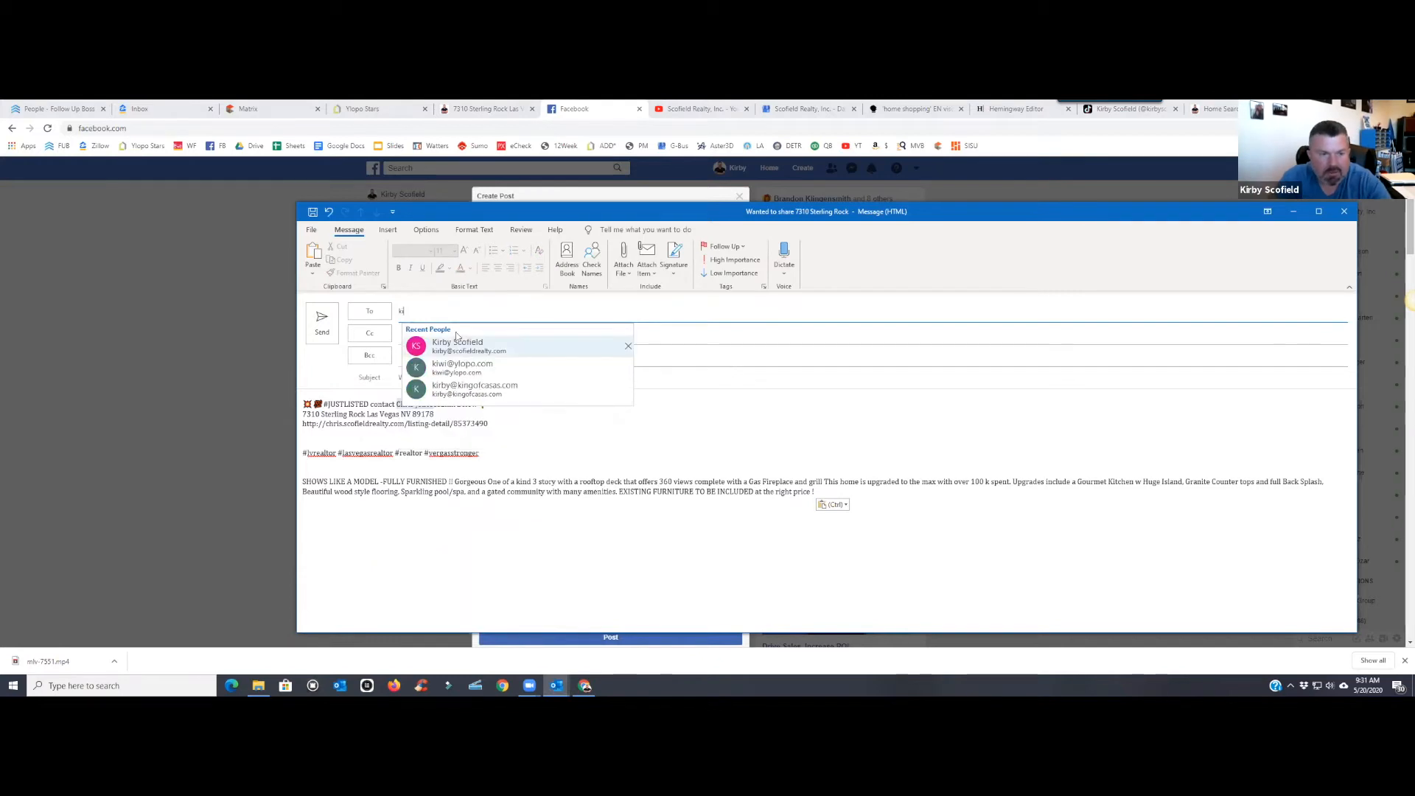
key(Return)
click(625, 258)
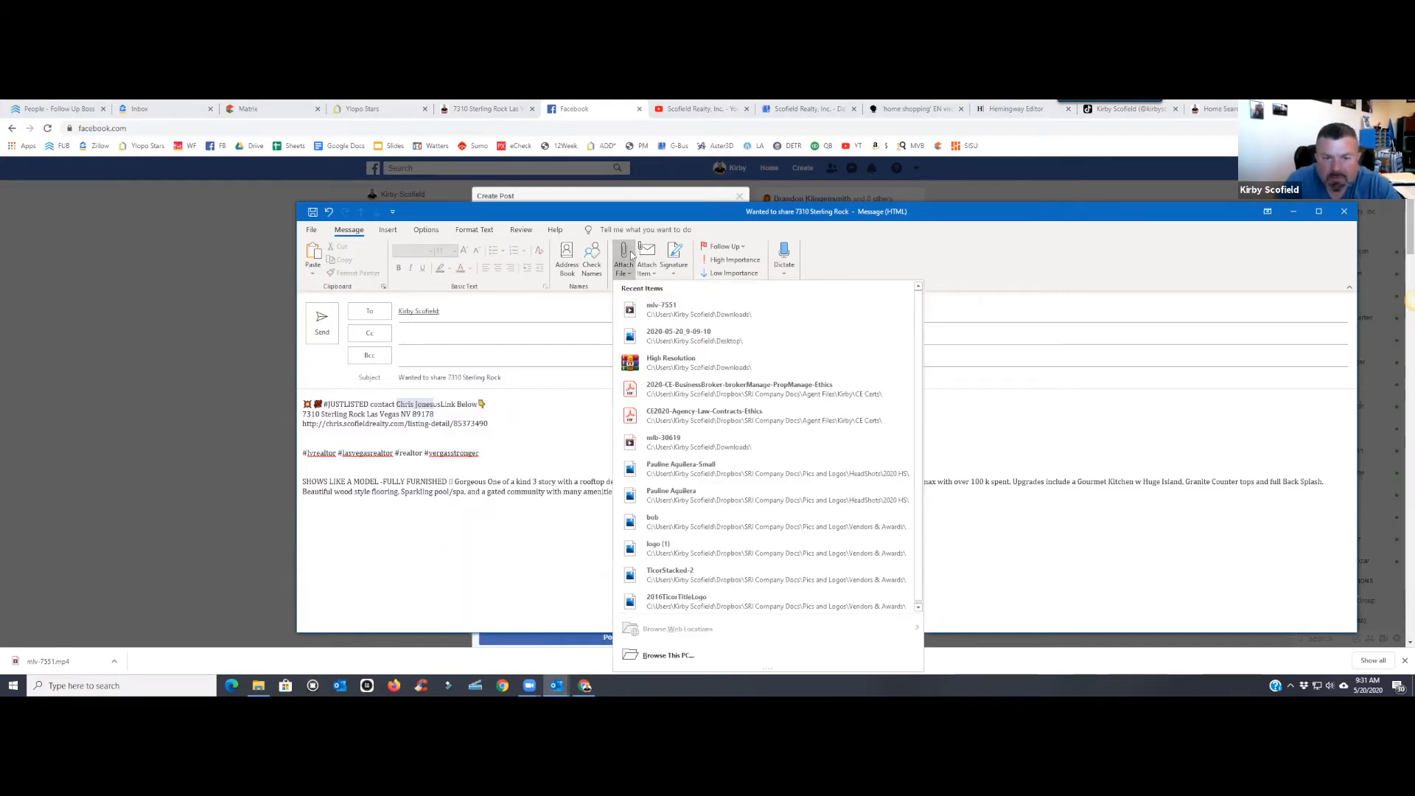
click(667, 655)
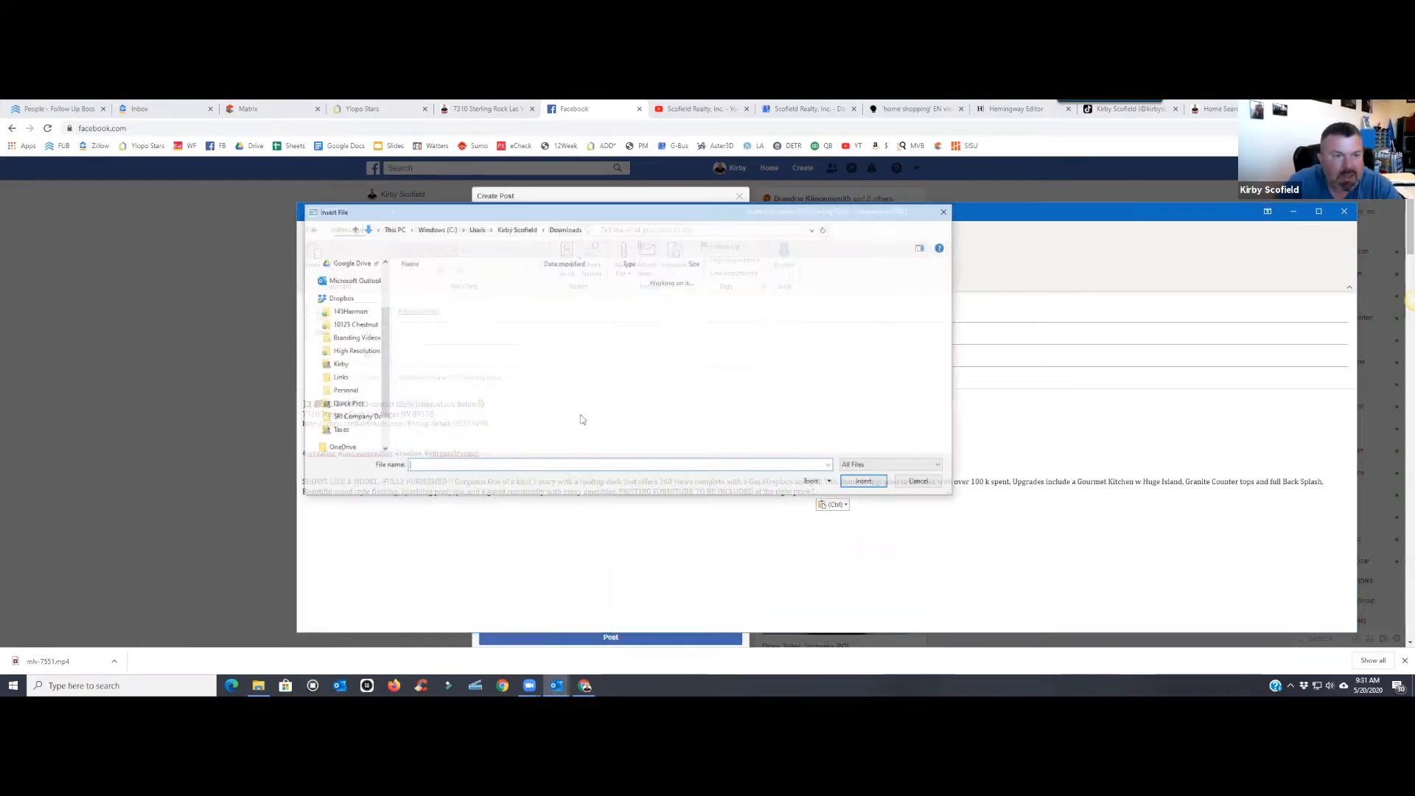
click(451, 297)
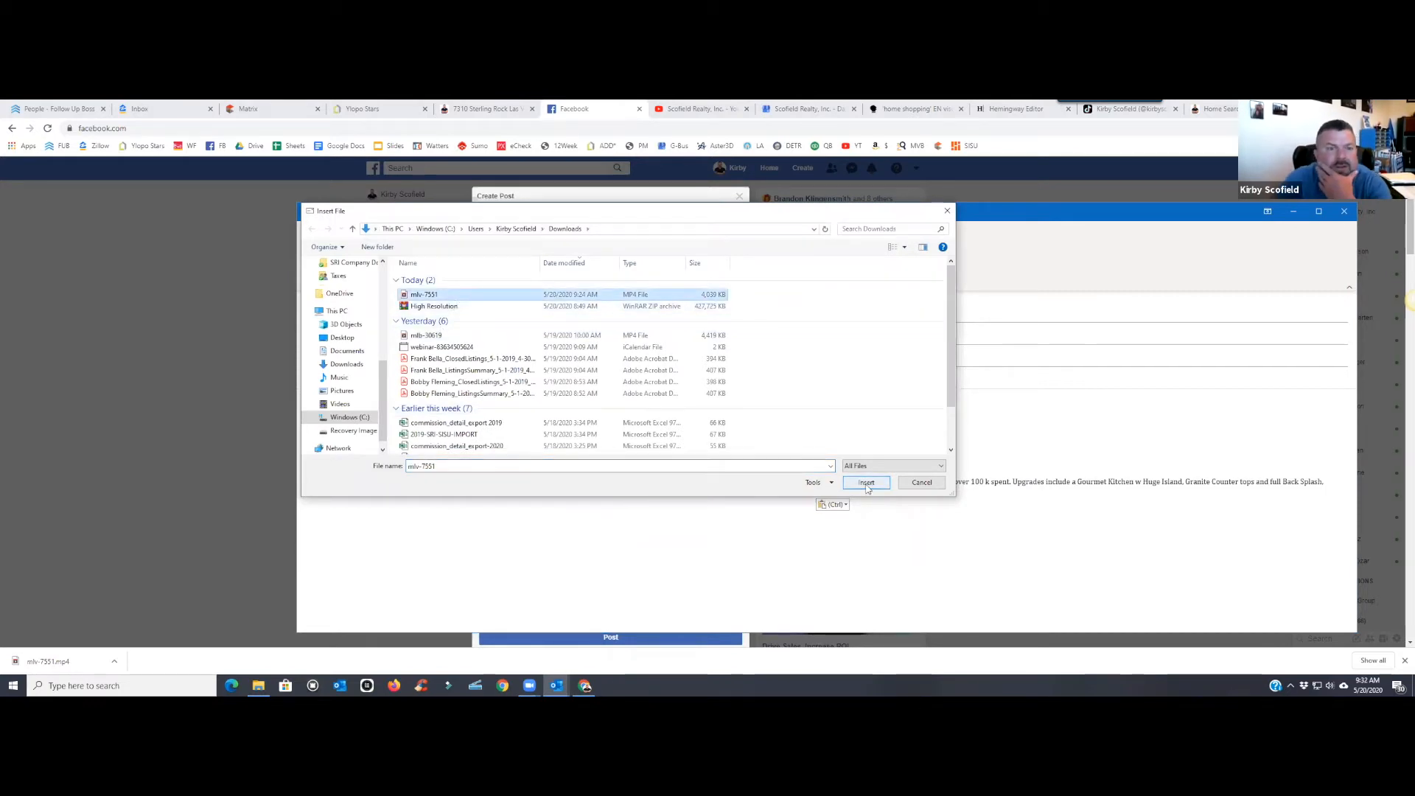
click(866, 483)
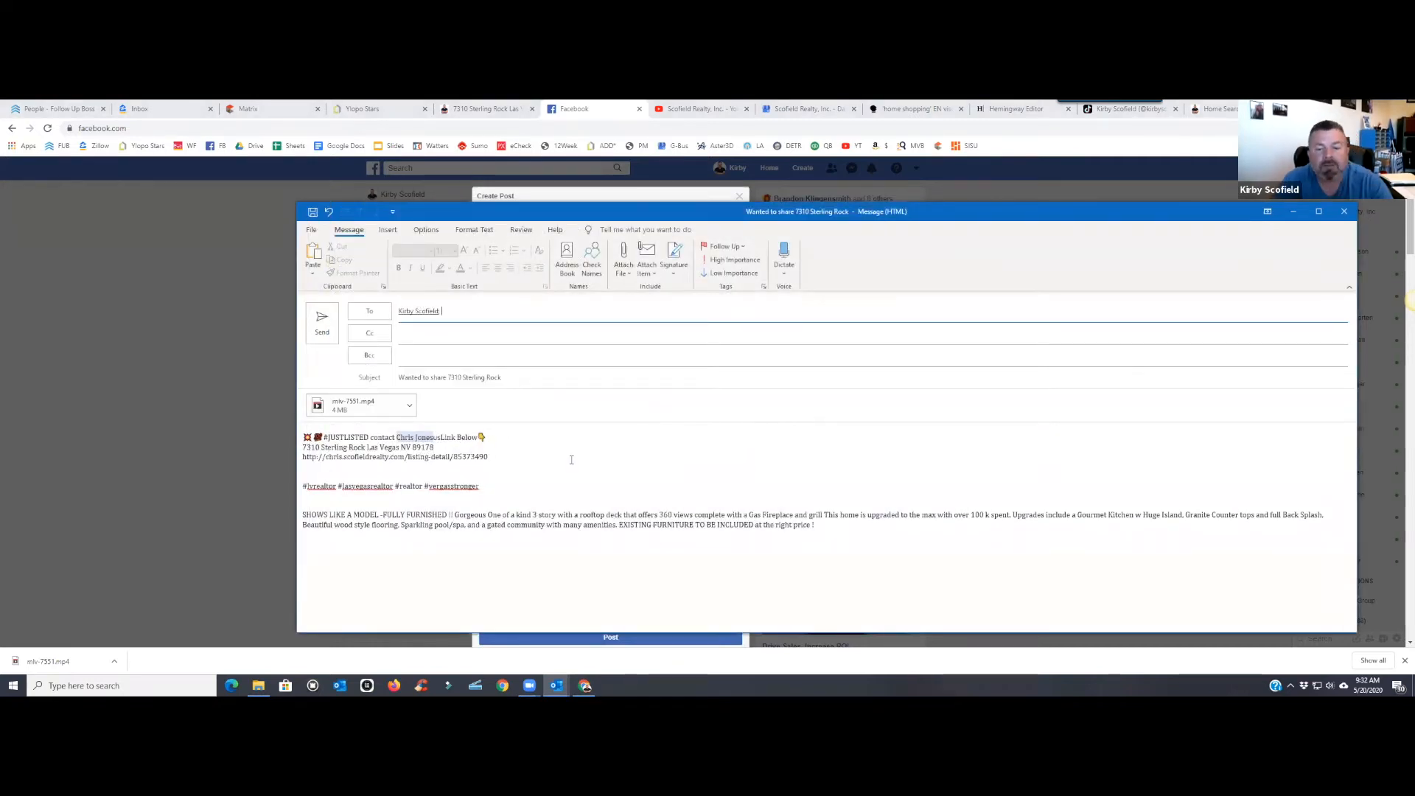
- Send the email, ignoring all flagged hashtags in spell check
click(327, 332)
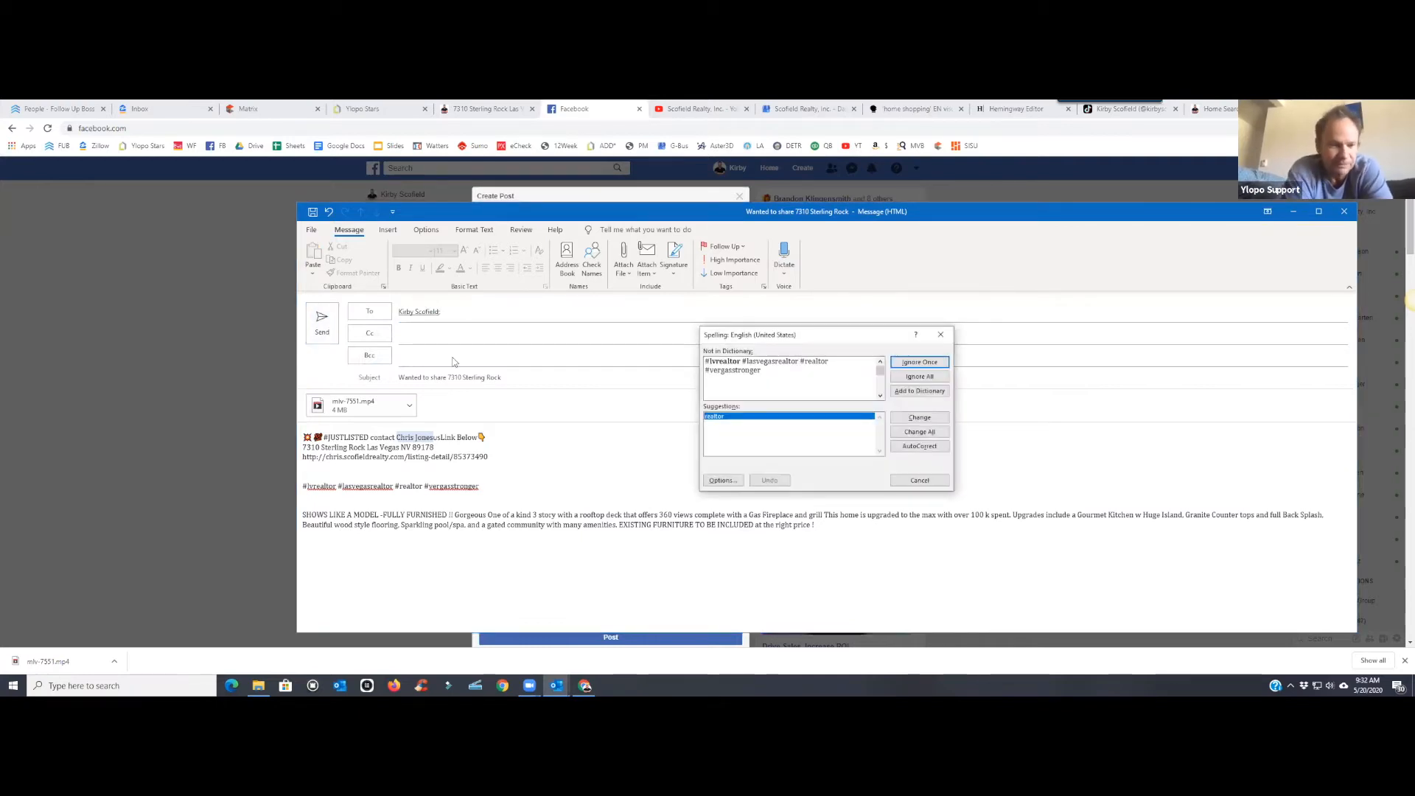
click(908, 380)
click(907, 380)
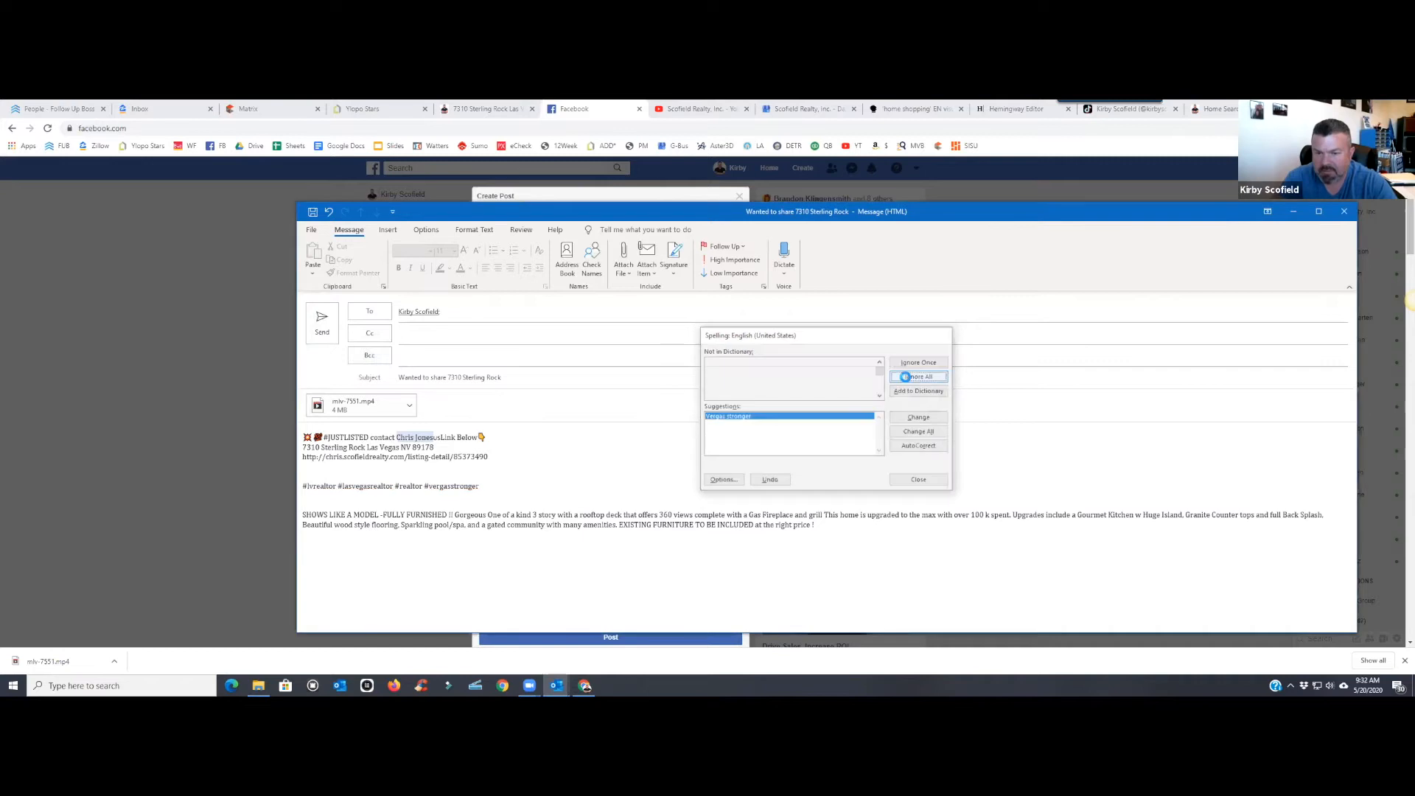
click(908, 380)
click(656, 390)
- Publish the Facebook listing post and close the Processing Videos notice
scroll(654, 387, down, 4)
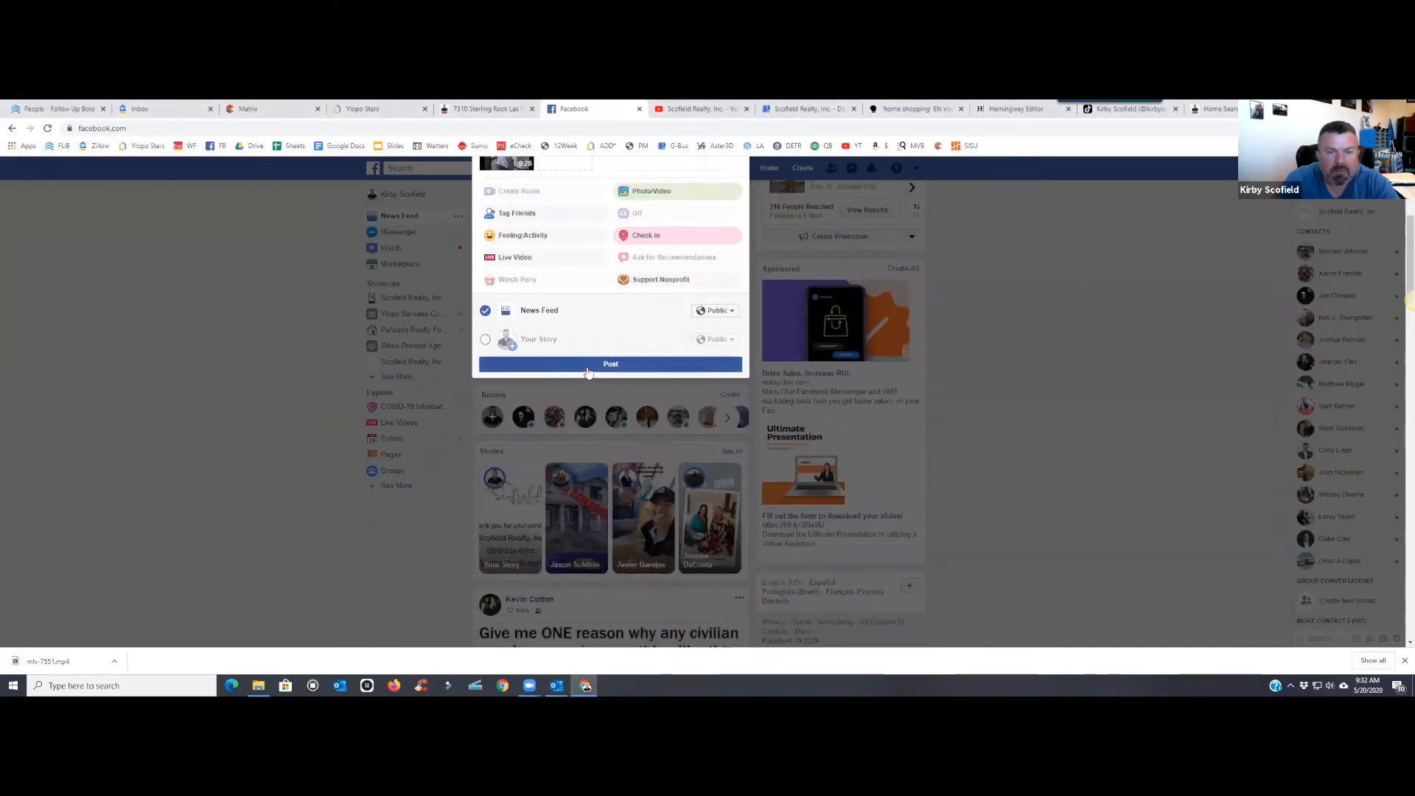
scroll(587, 372, up, 3)
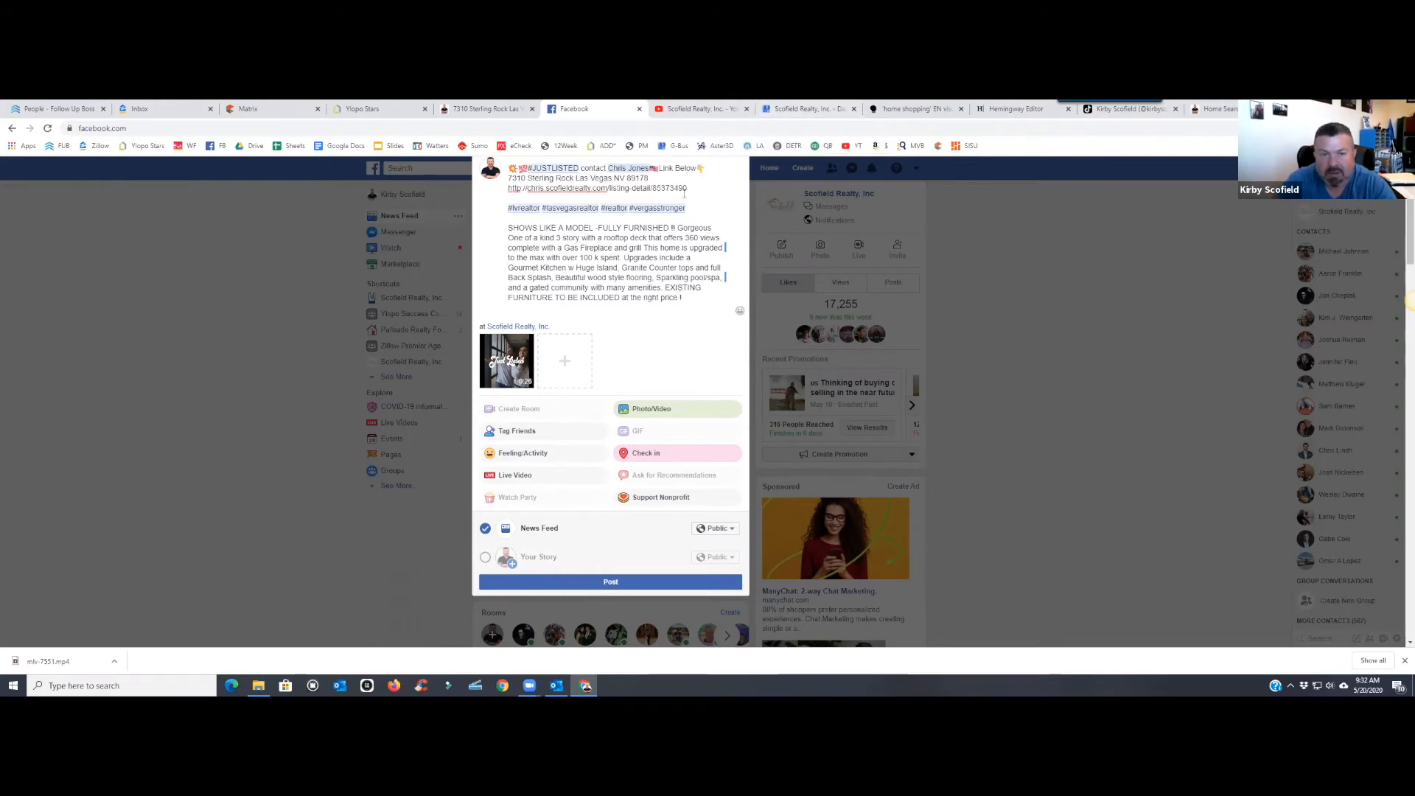
click(644, 583)
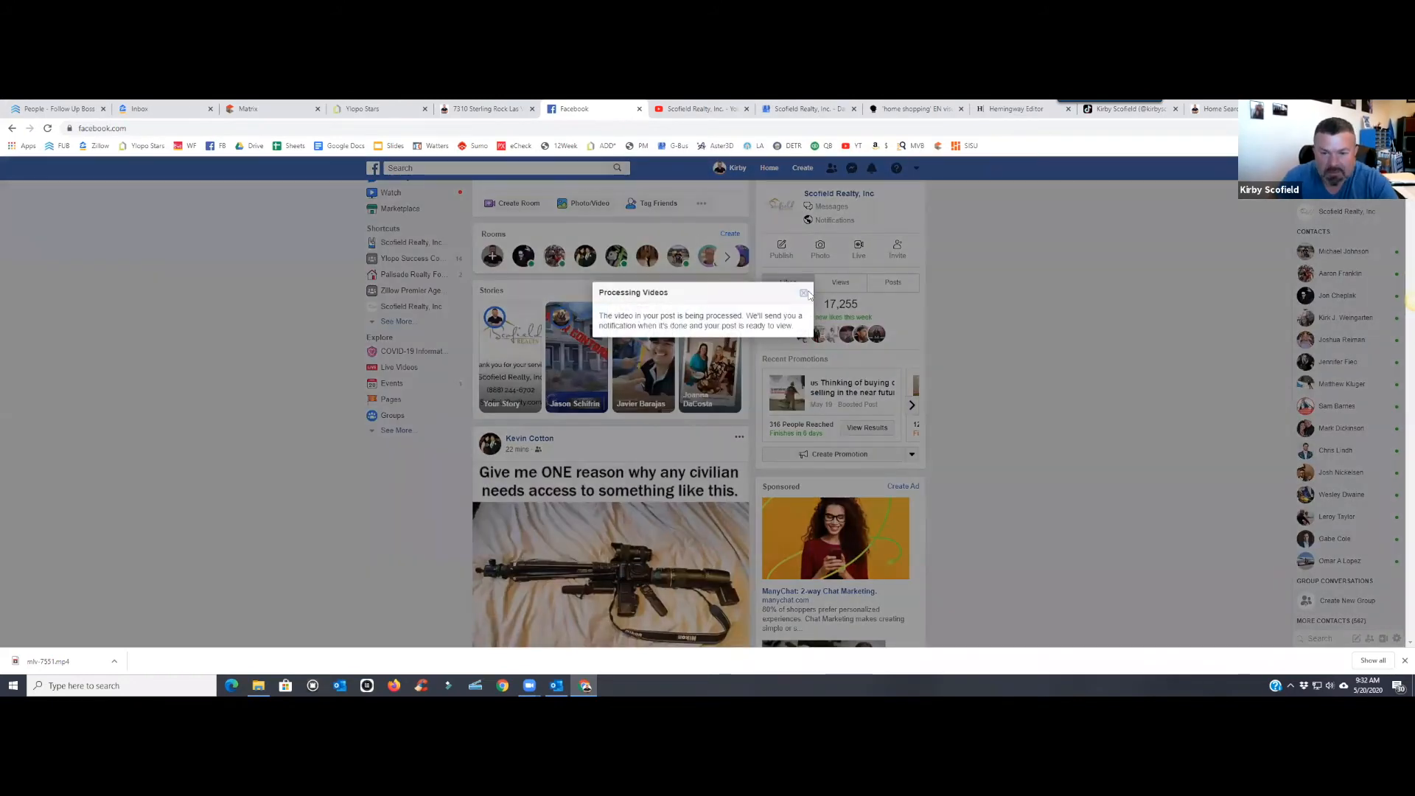
click(805, 294)
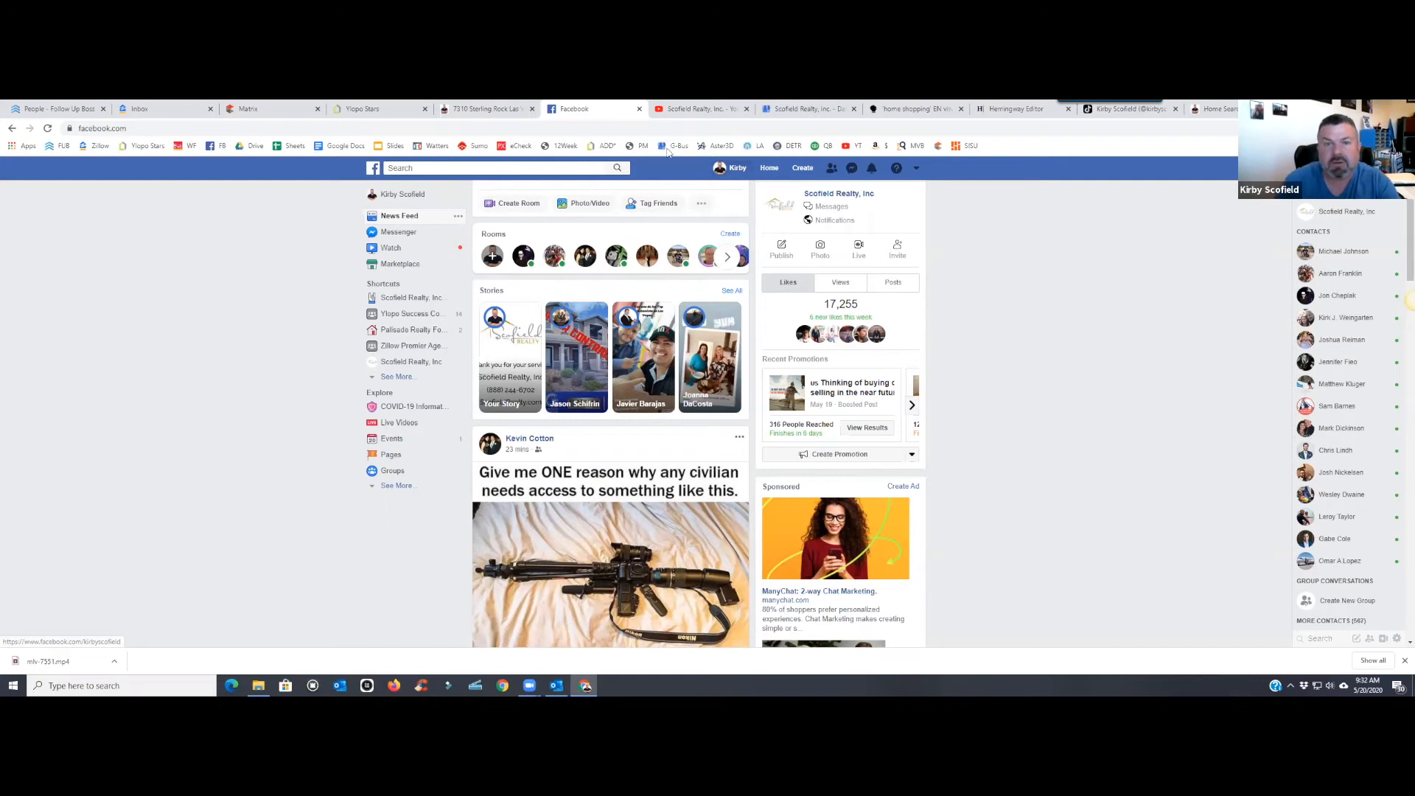
- Upload mlv-7551.mp4 from Downloads to the YouTube channel in YouTube Studio
click(716, 109)
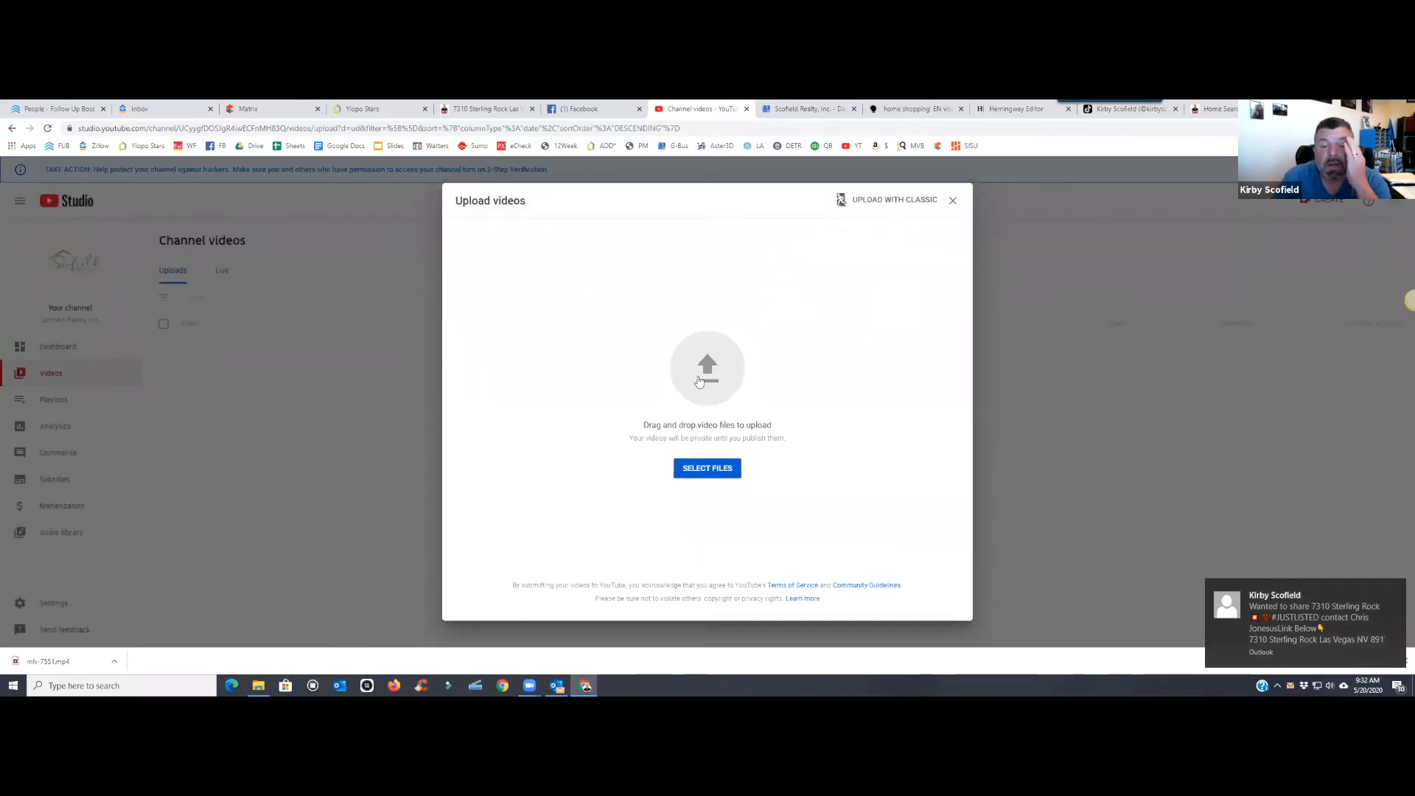
click(692, 363)
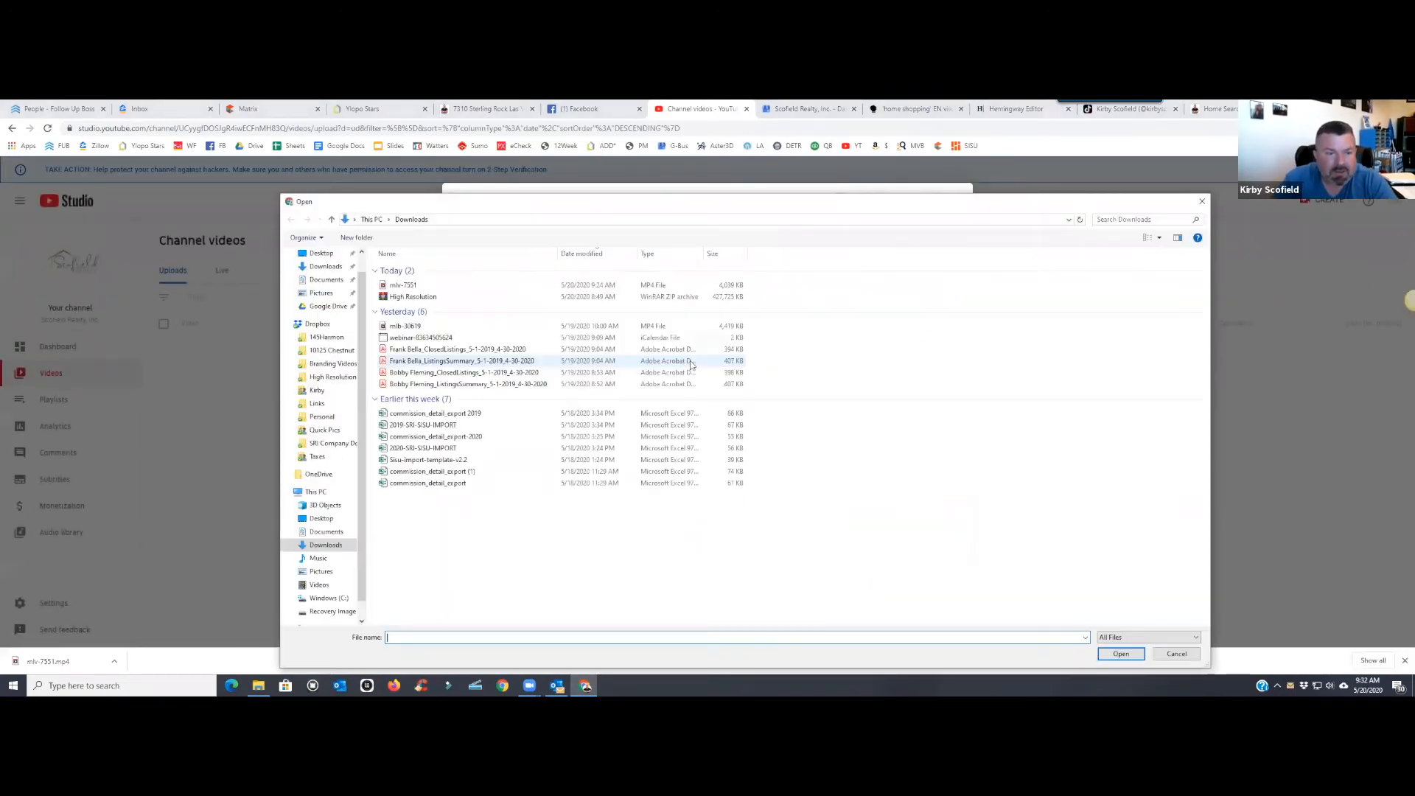
click(444, 283)
click(1121, 654)
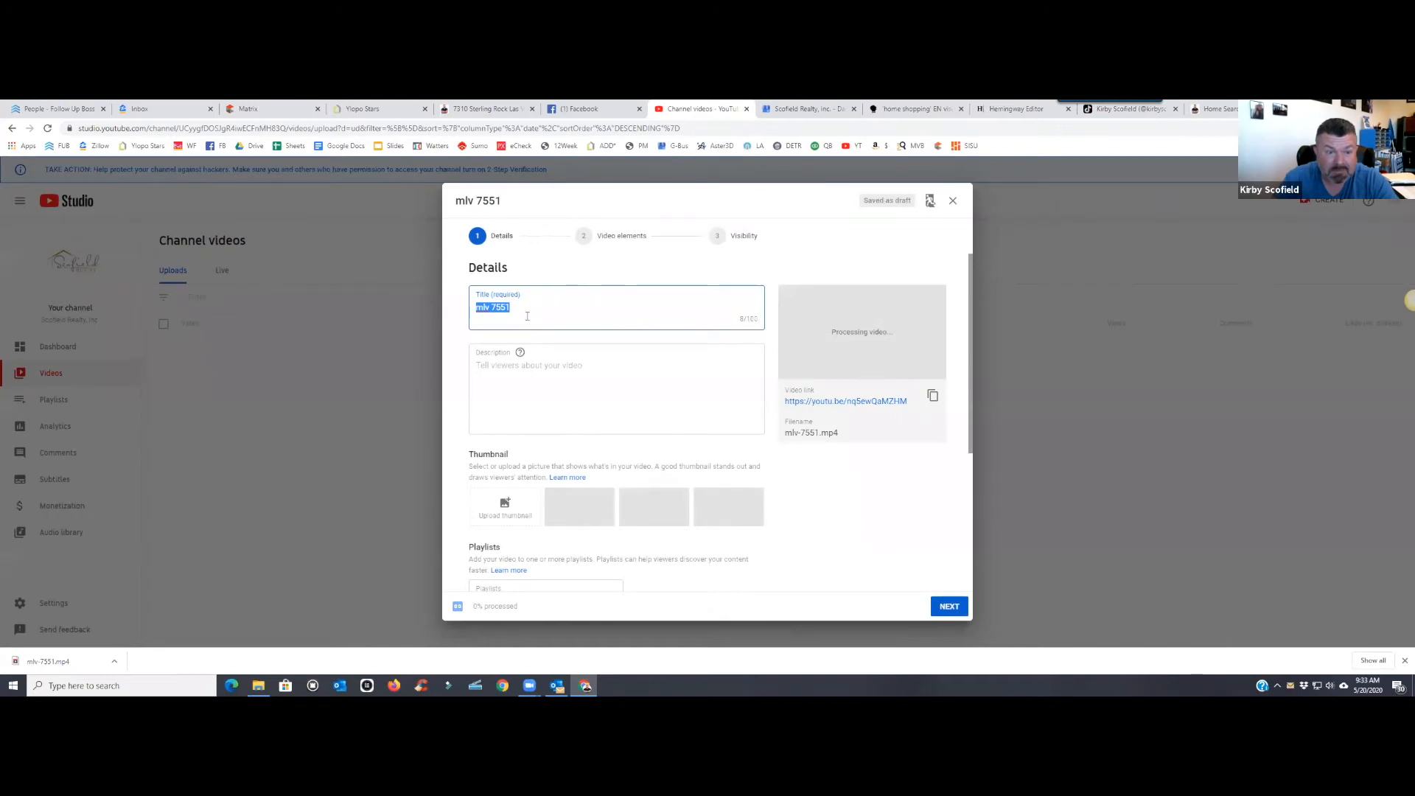
- Paste the listing description and replace the 'mlv 7551' title with its #JUSTLISTED first line
right_click(529, 364)
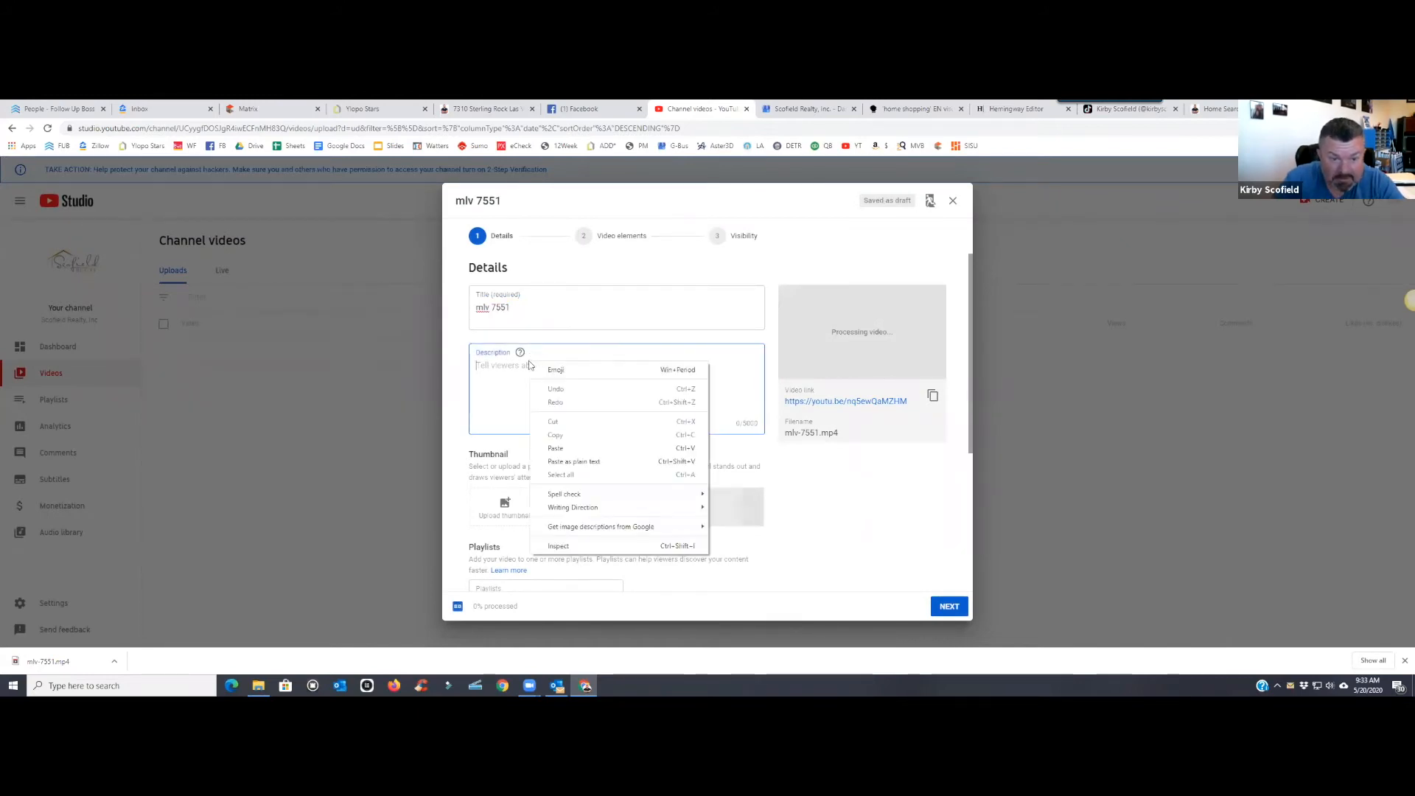
click(555, 448)
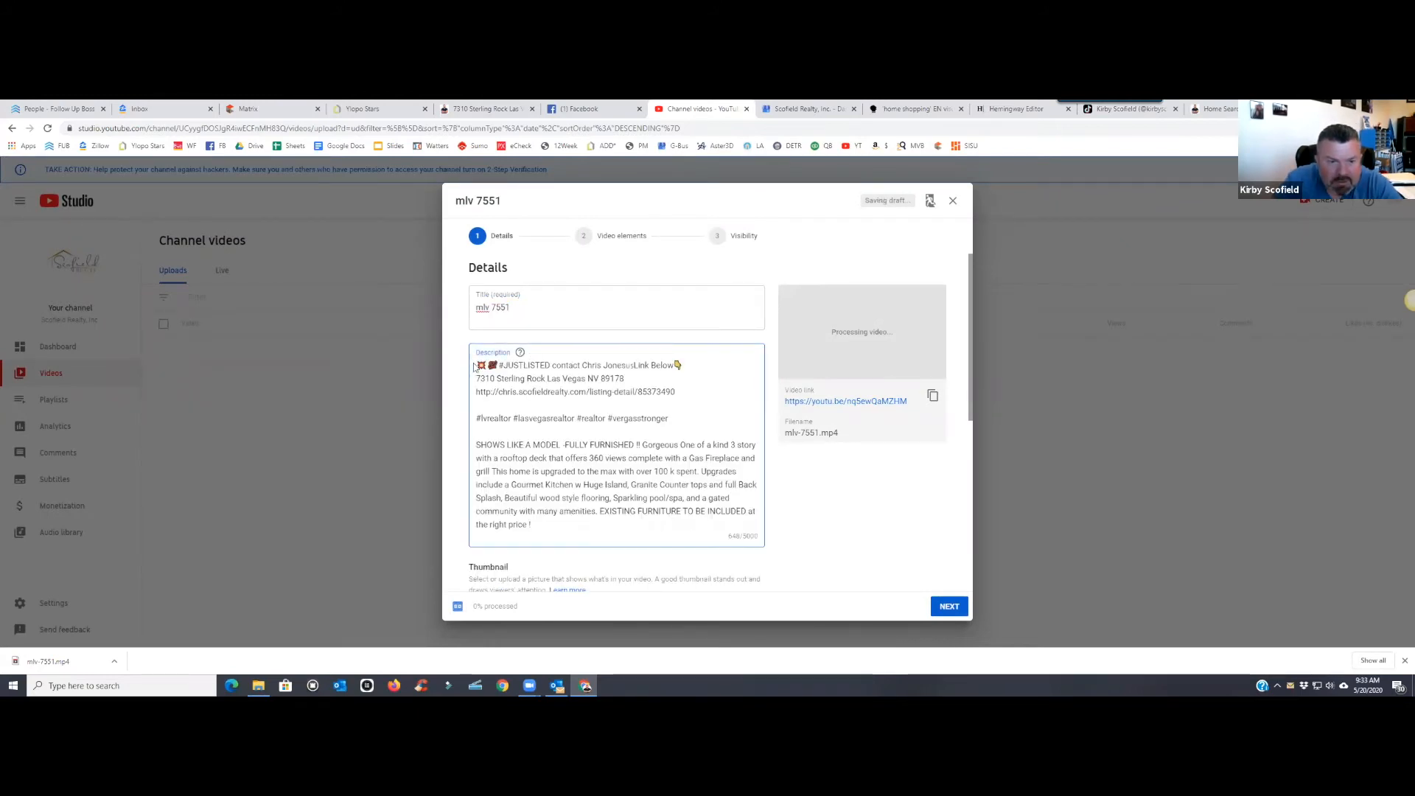
drag(686, 365, 476, 365)
right_click(524, 365)
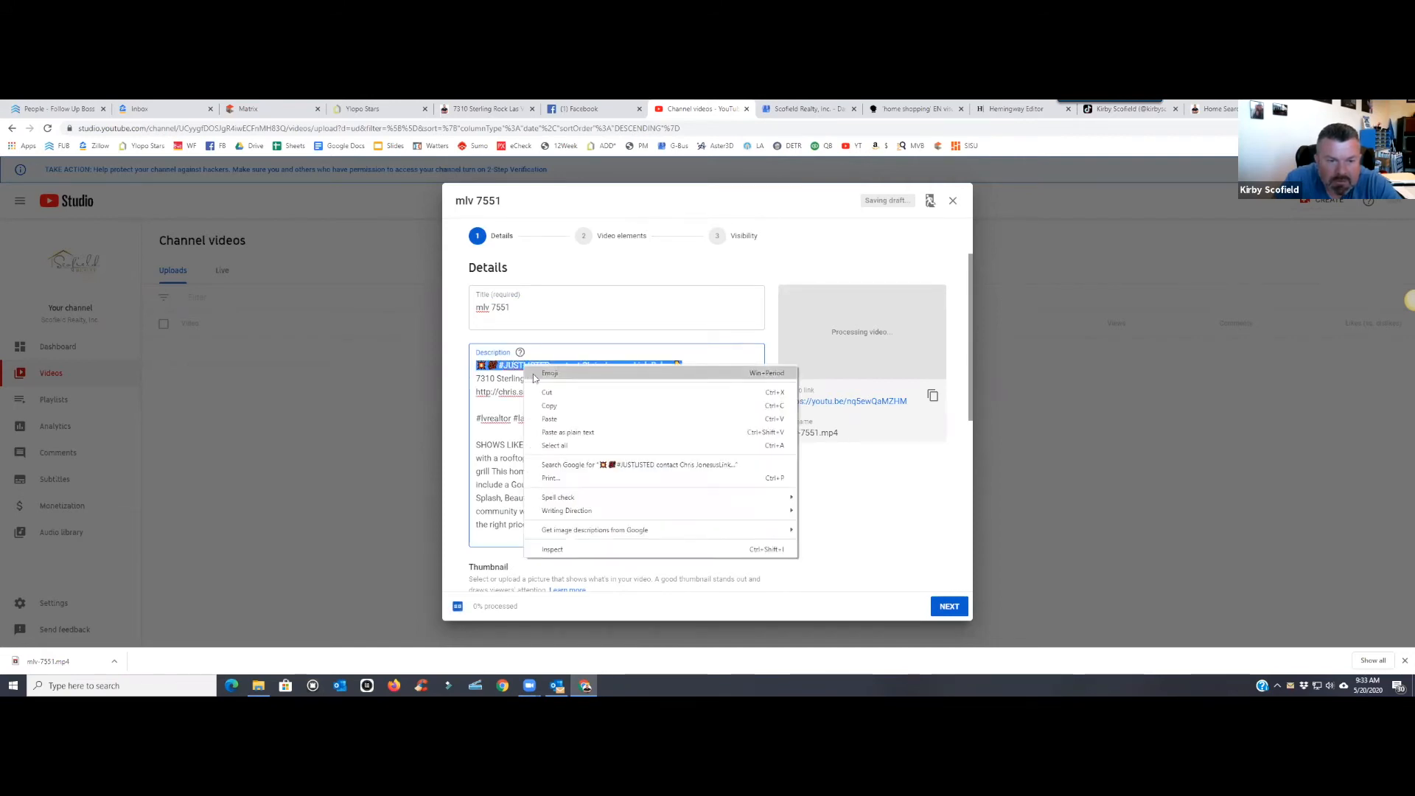
click(549, 403)
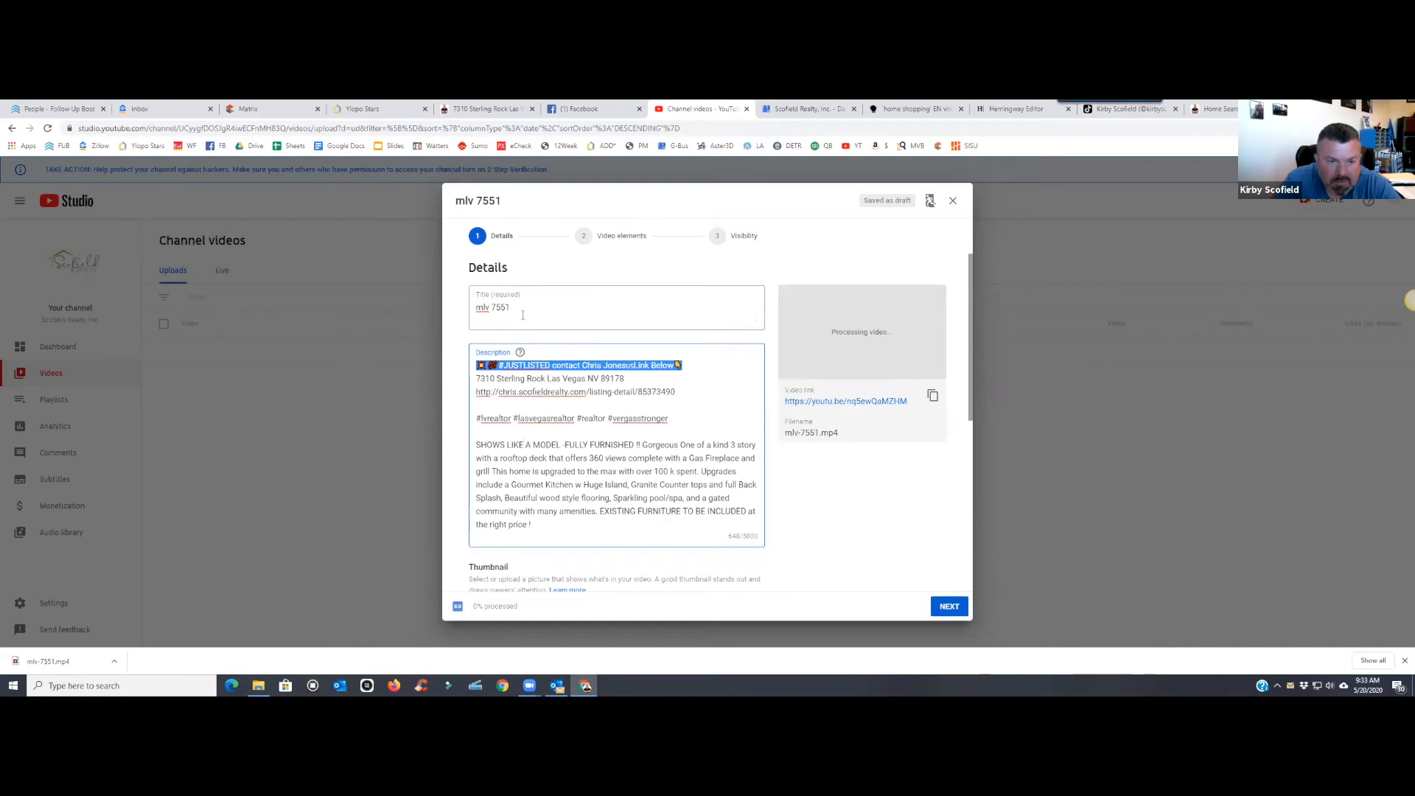
drag(477, 307, 562, 308)
right_click(562, 309)
click(589, 364)
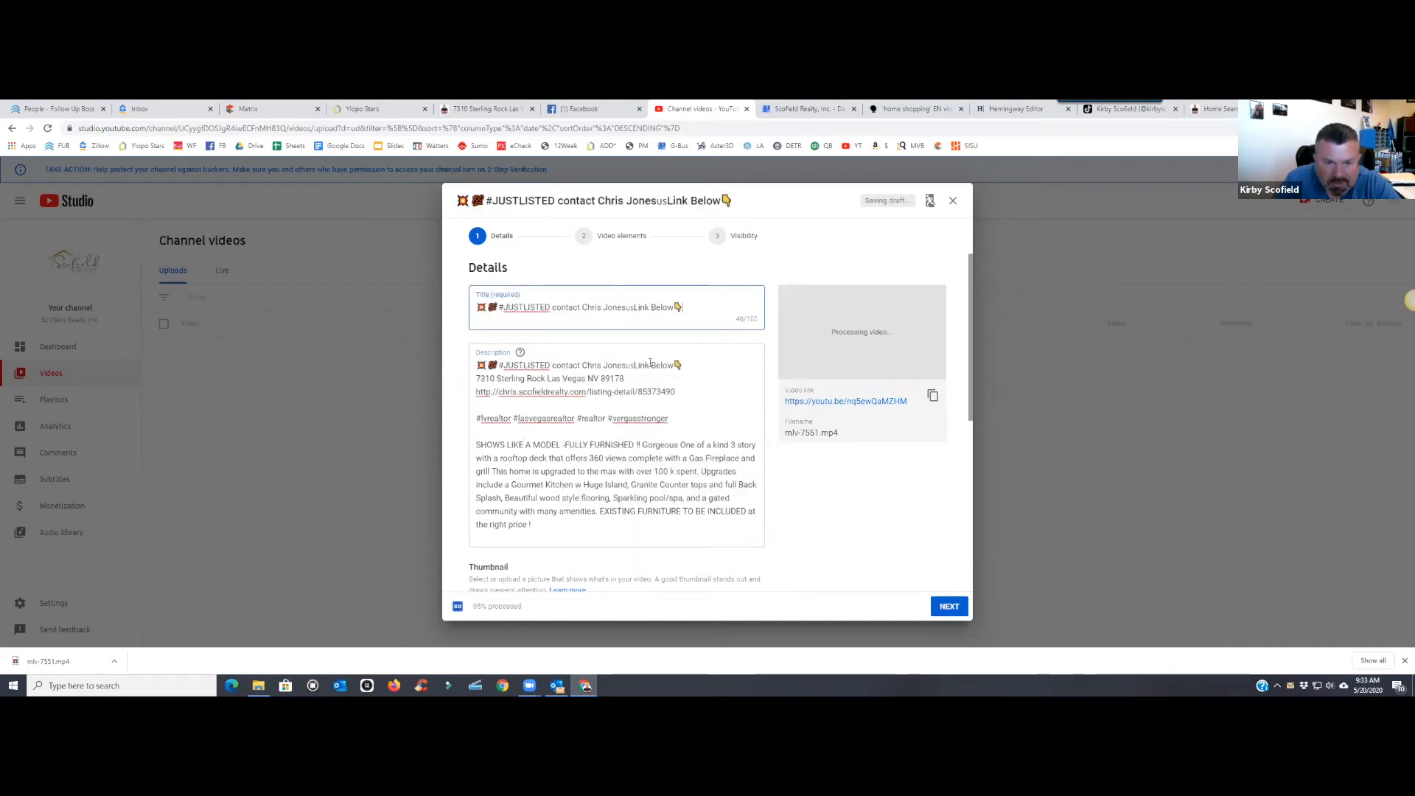
drag(626, 379, 476, 378)
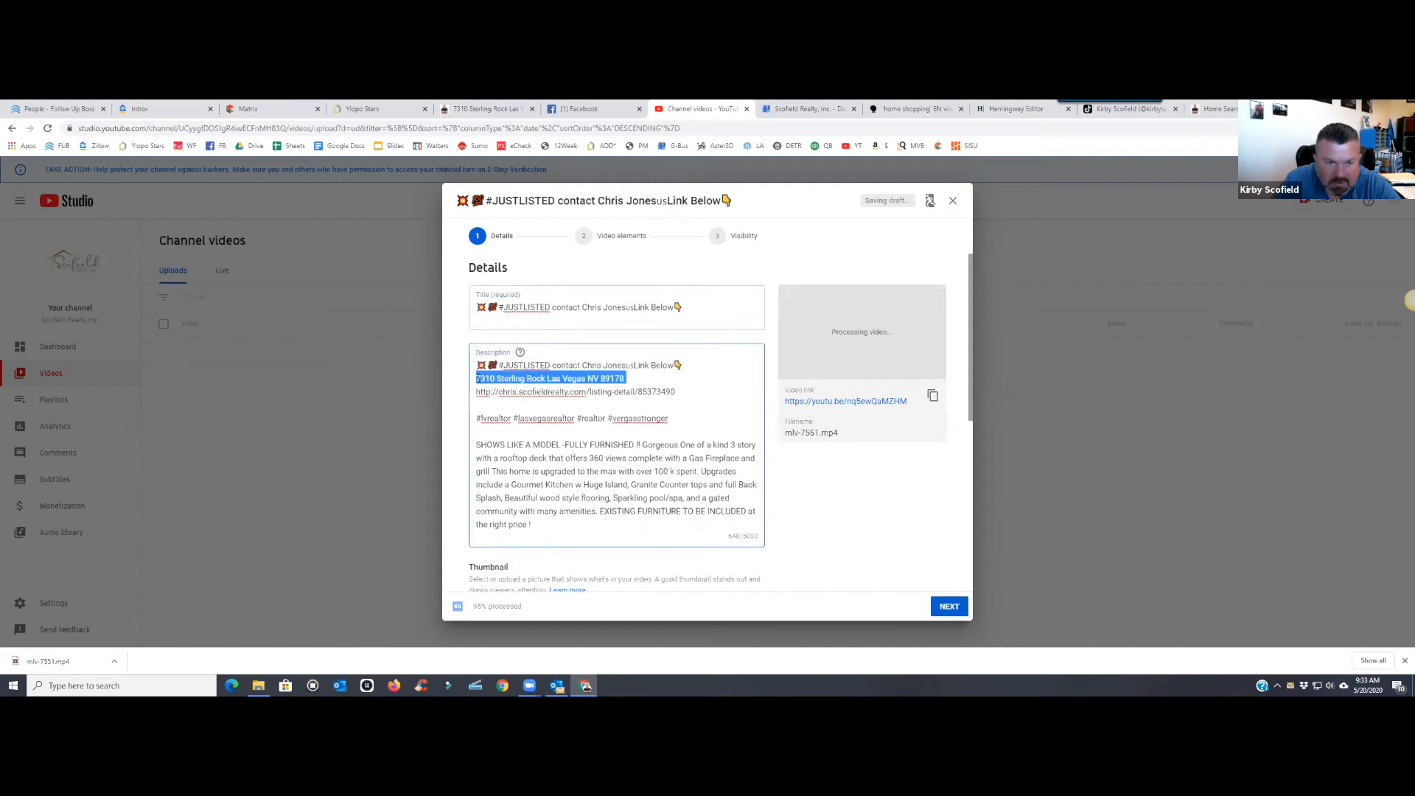
right_click(497, 381)
click(524, 423)
click(707, 324)
text(-)
right_click(715, 327)
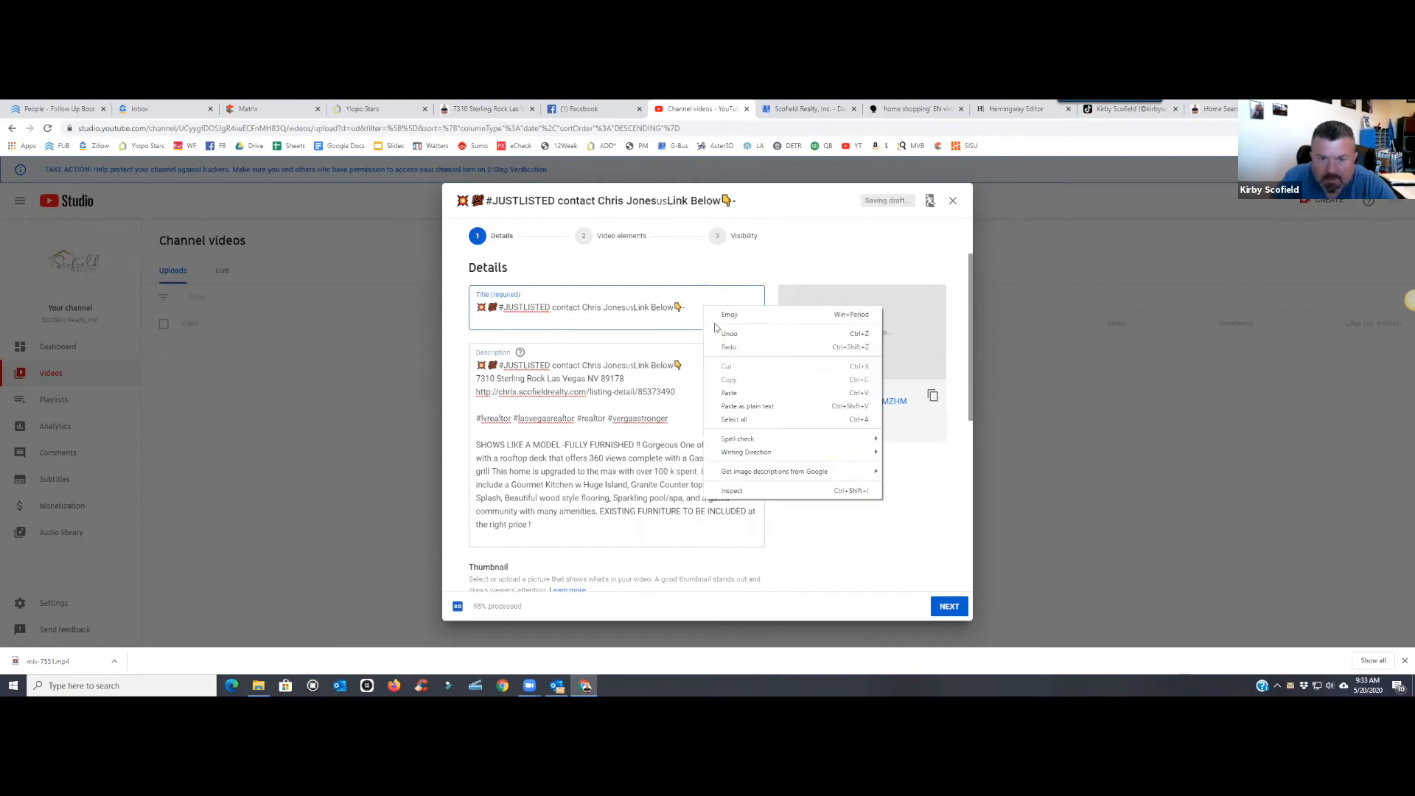
click(729, 393)
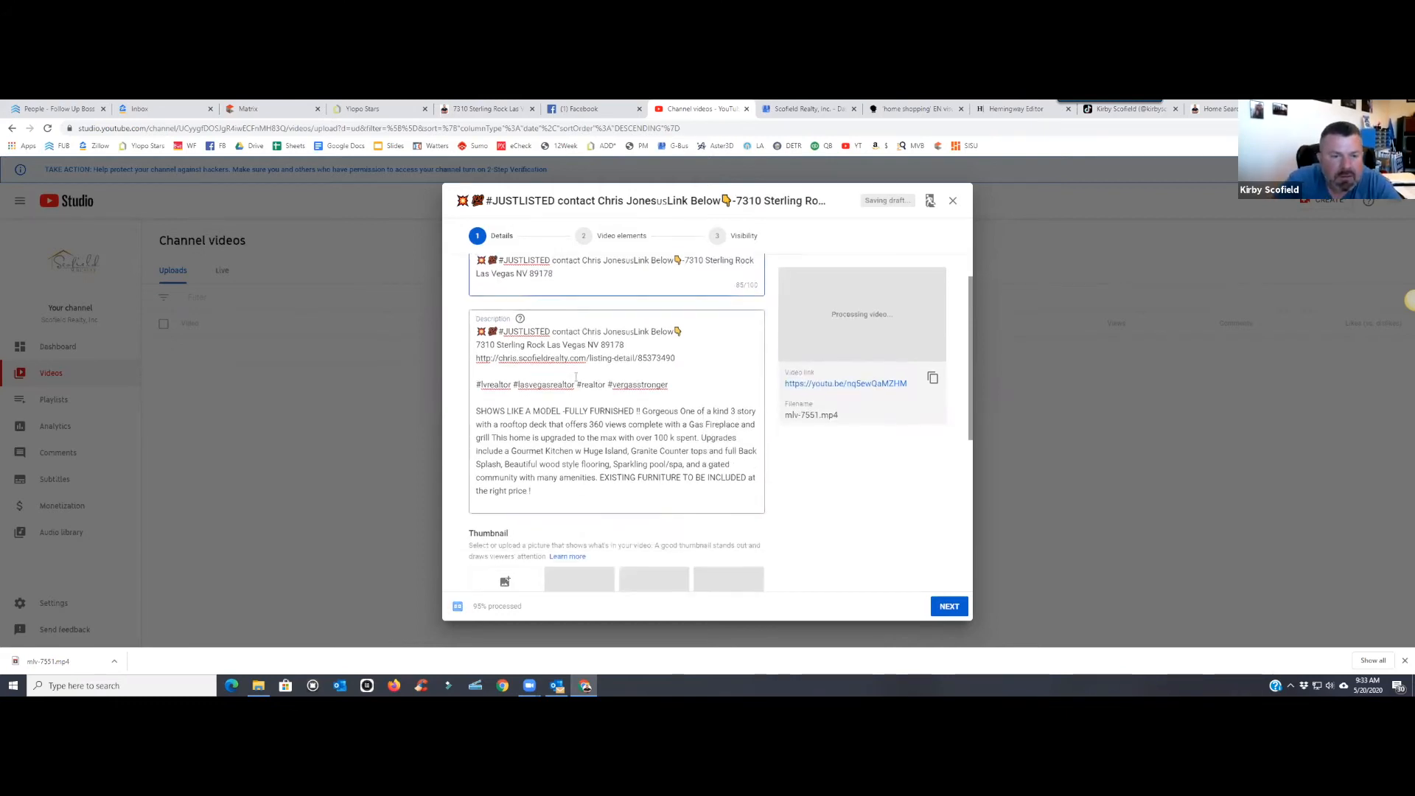
click(477, 353)
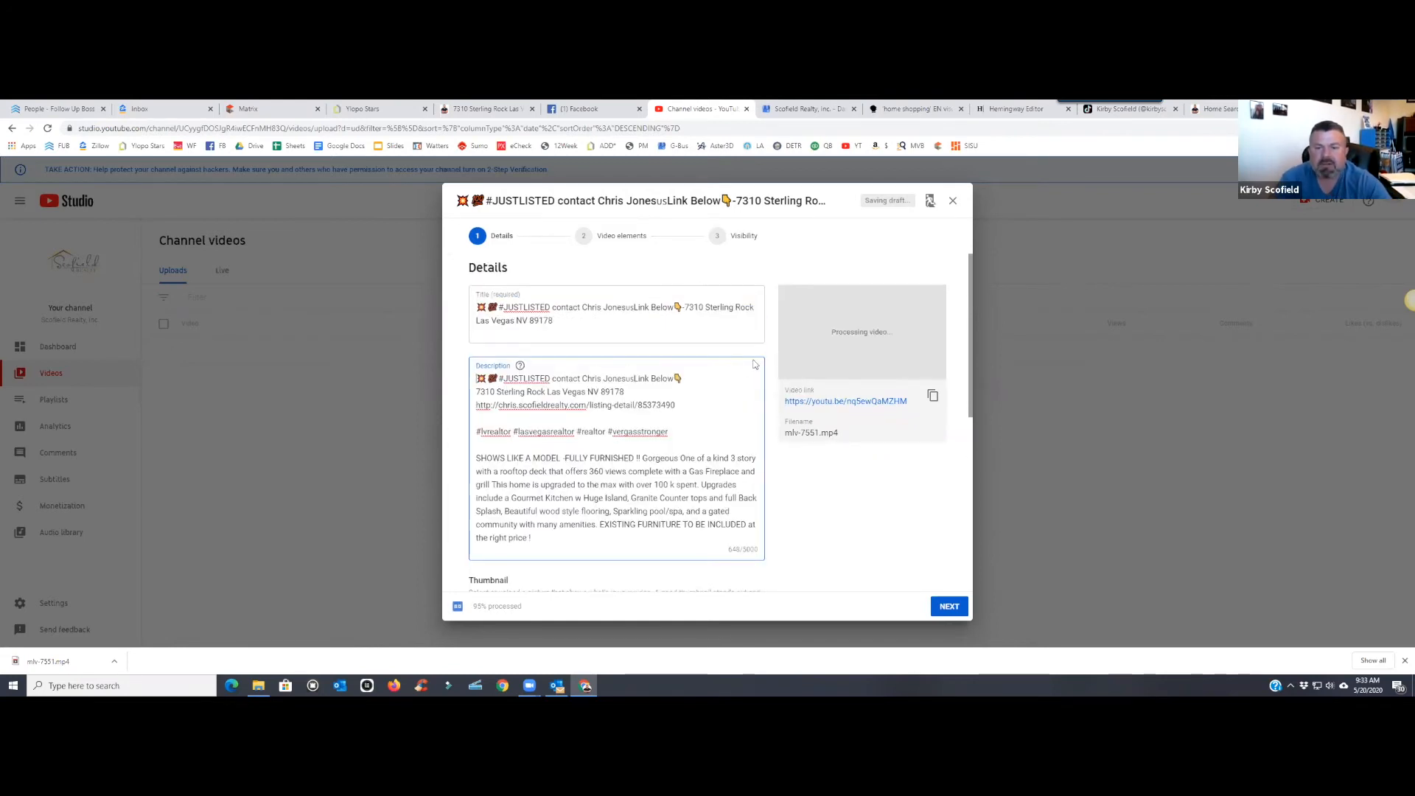
- Choose the Don't miss image as the video thumbnail
scroll(710, 368, down, 4)
scroll(786, 392, up, 4)
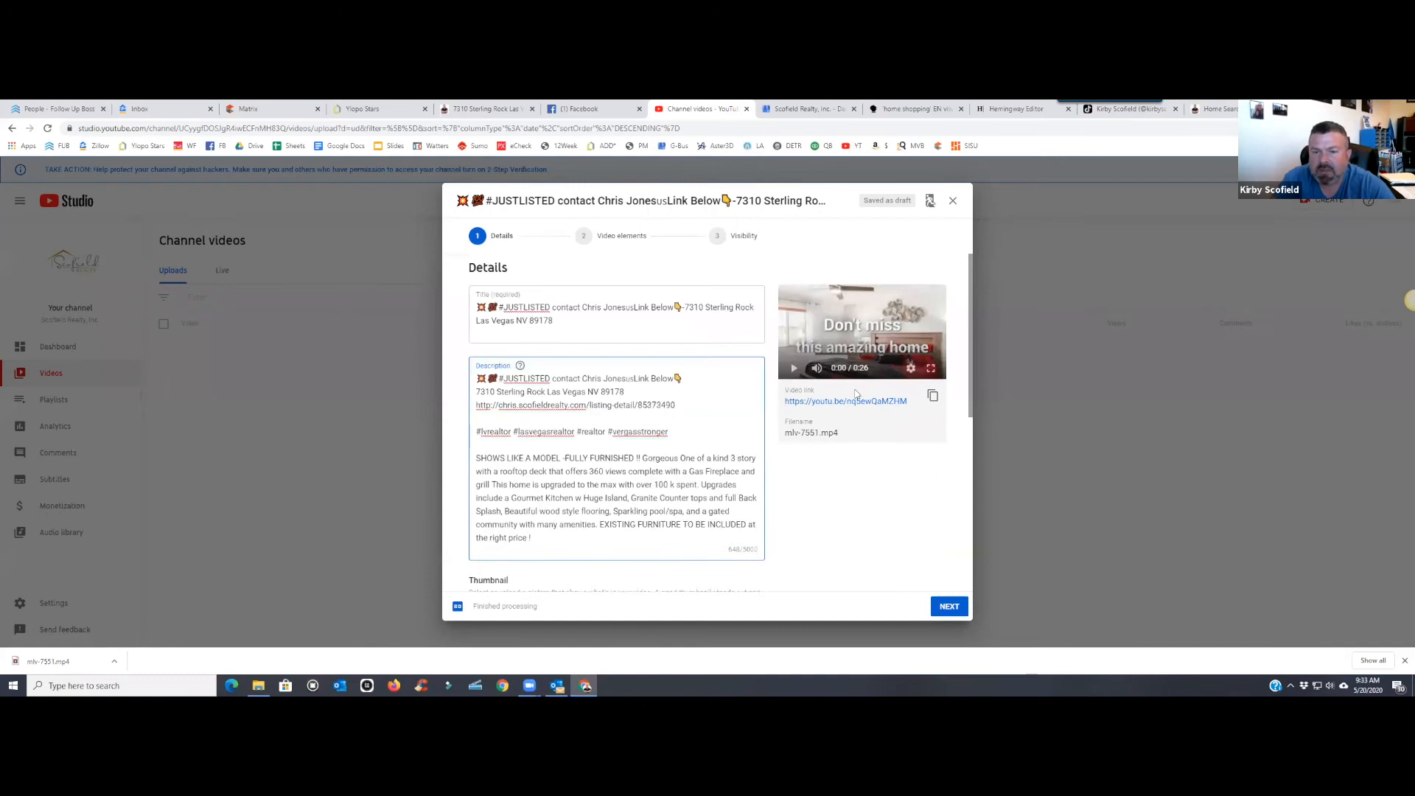
scroll(609, 437, down, 3)
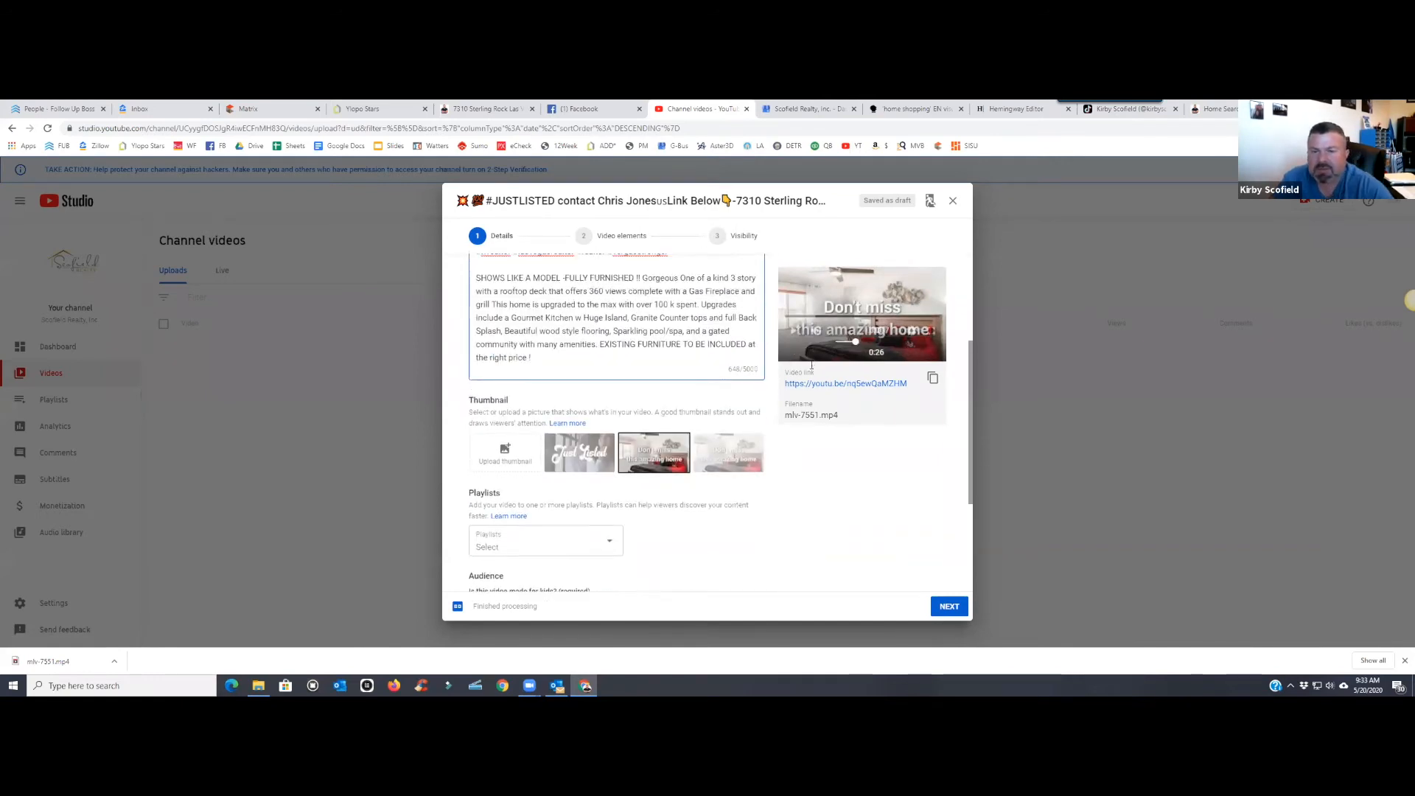
scroll(700, 449, up, 1)
click(734, 464)
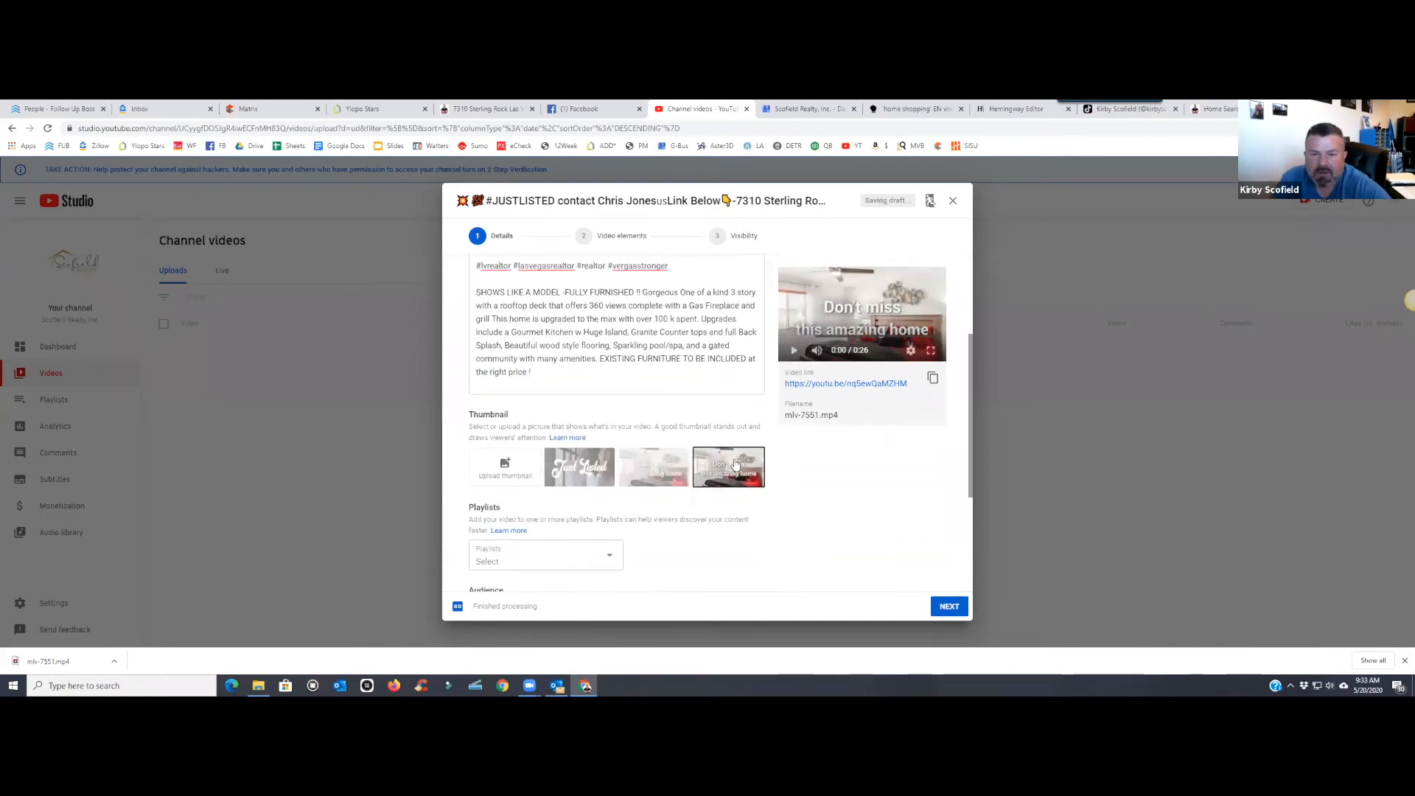
click(589, 472)
click(626, 472)
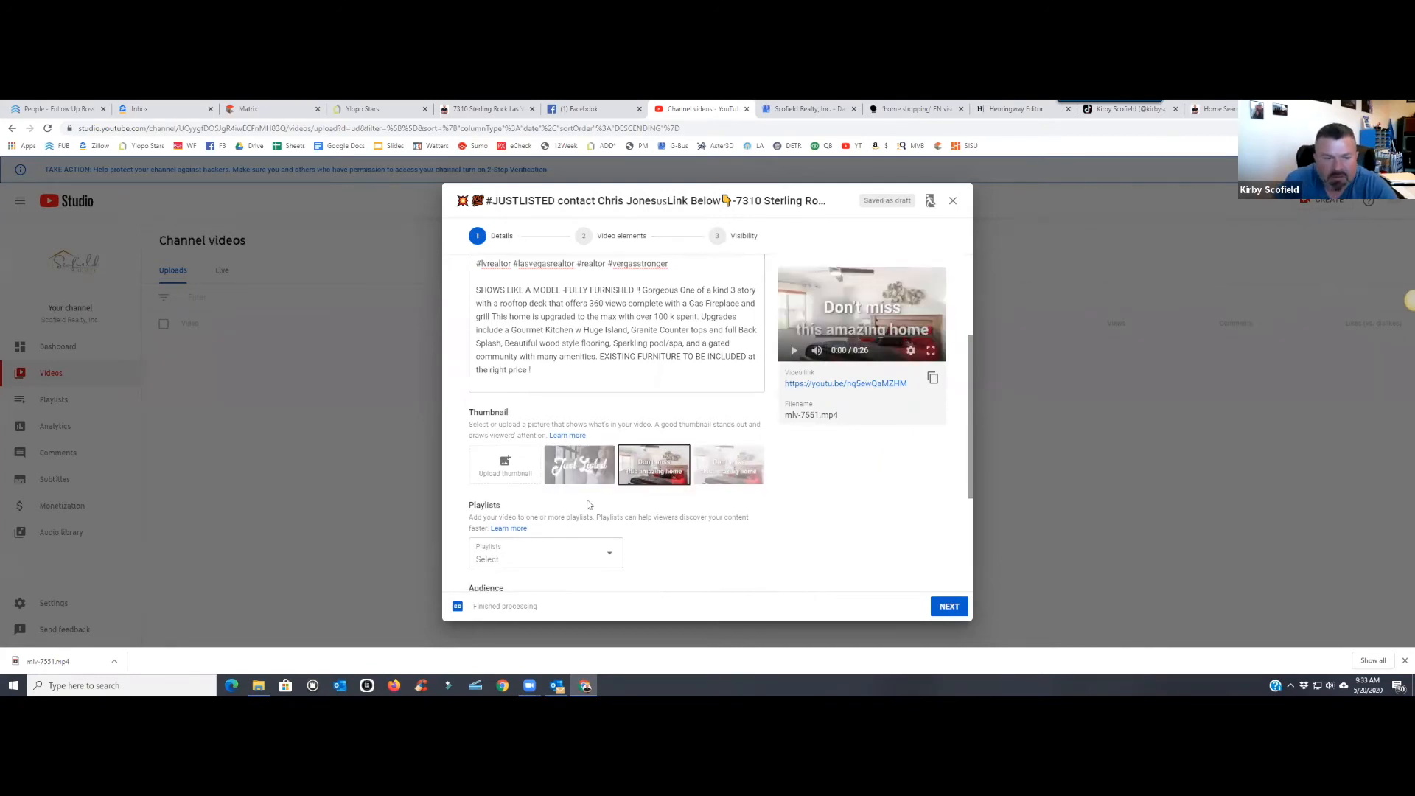
- Mark the video as not made for kids
scroll(496, 503, down, 2)
click(496, 520)
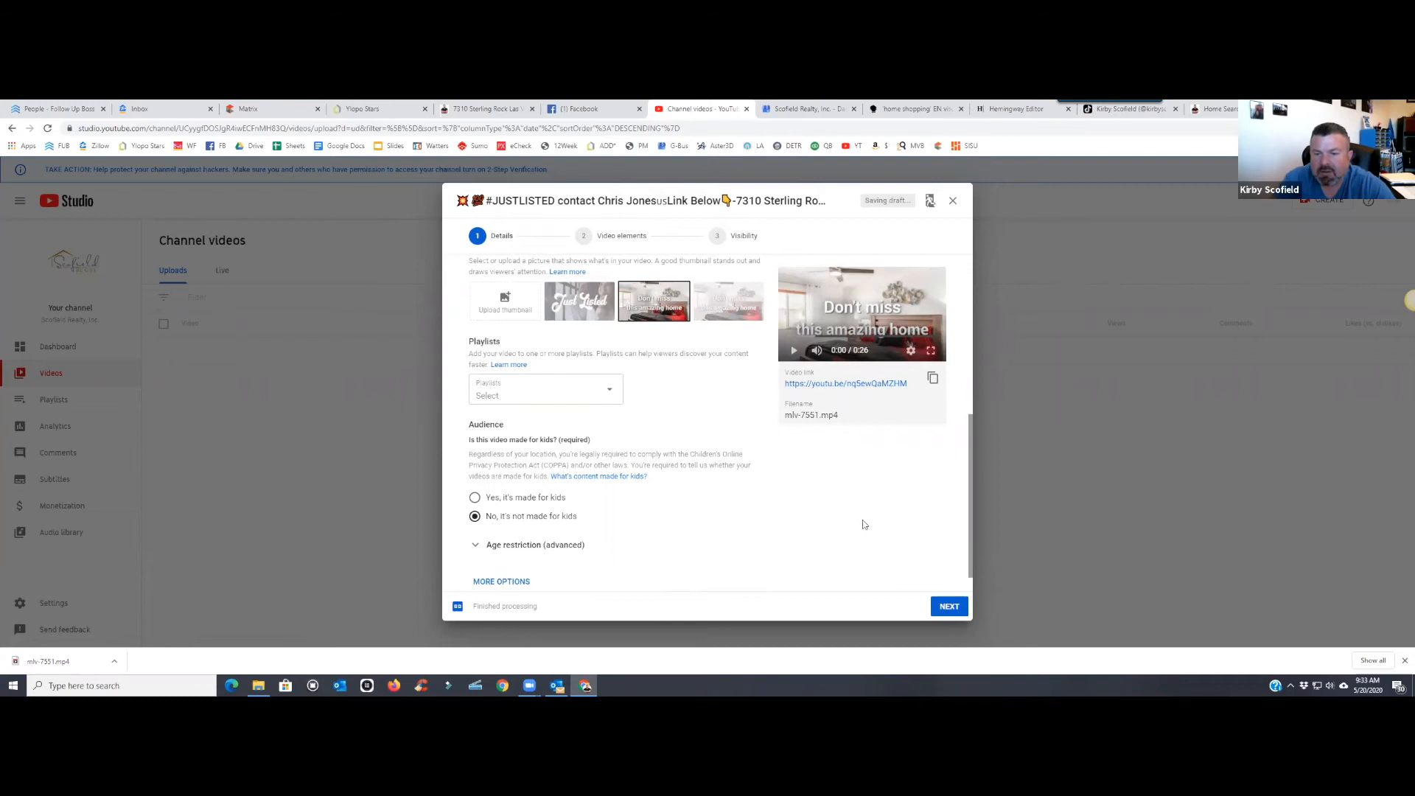
scroll(860, 487, up, 3)
scroll(558, 454, down, 4)
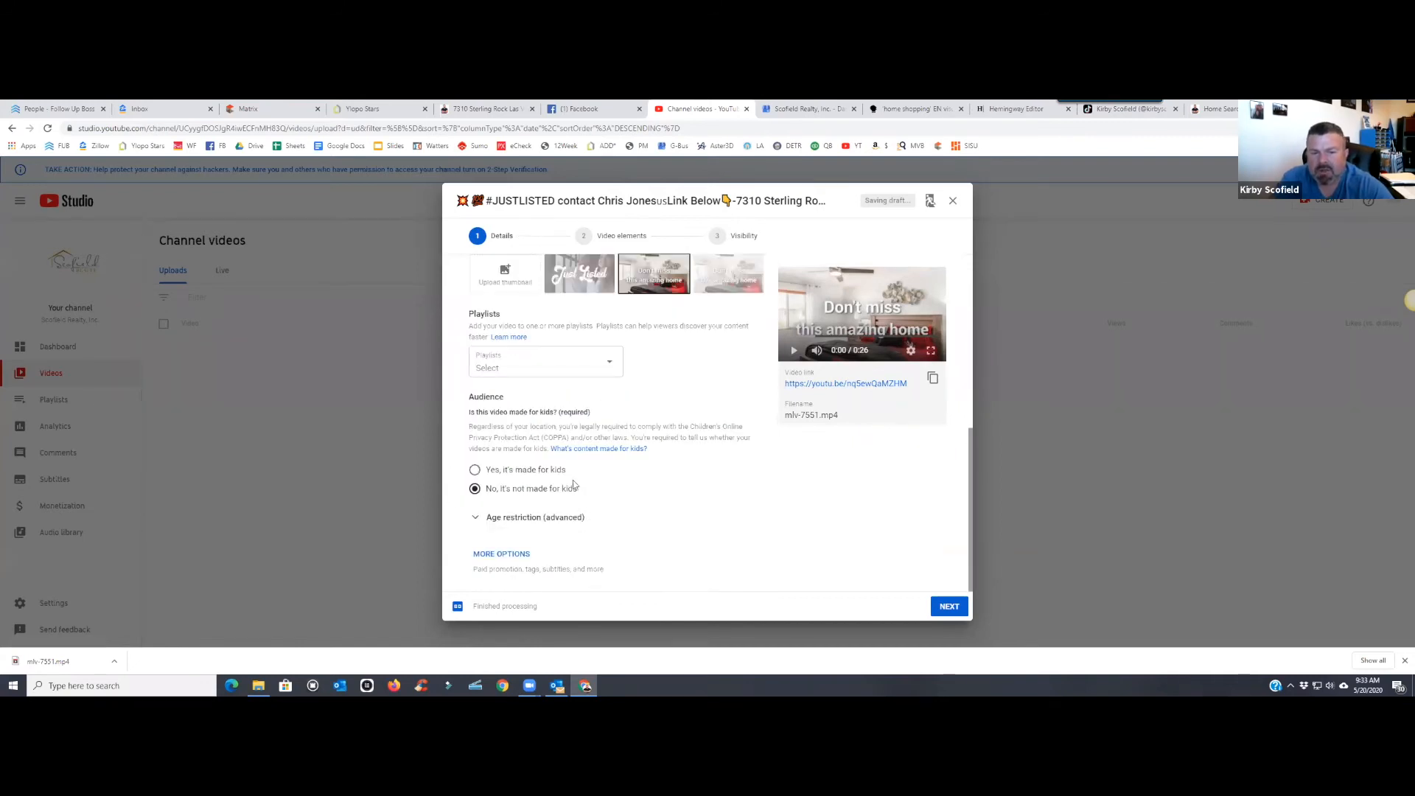
scroll(747, 473, up, 5)
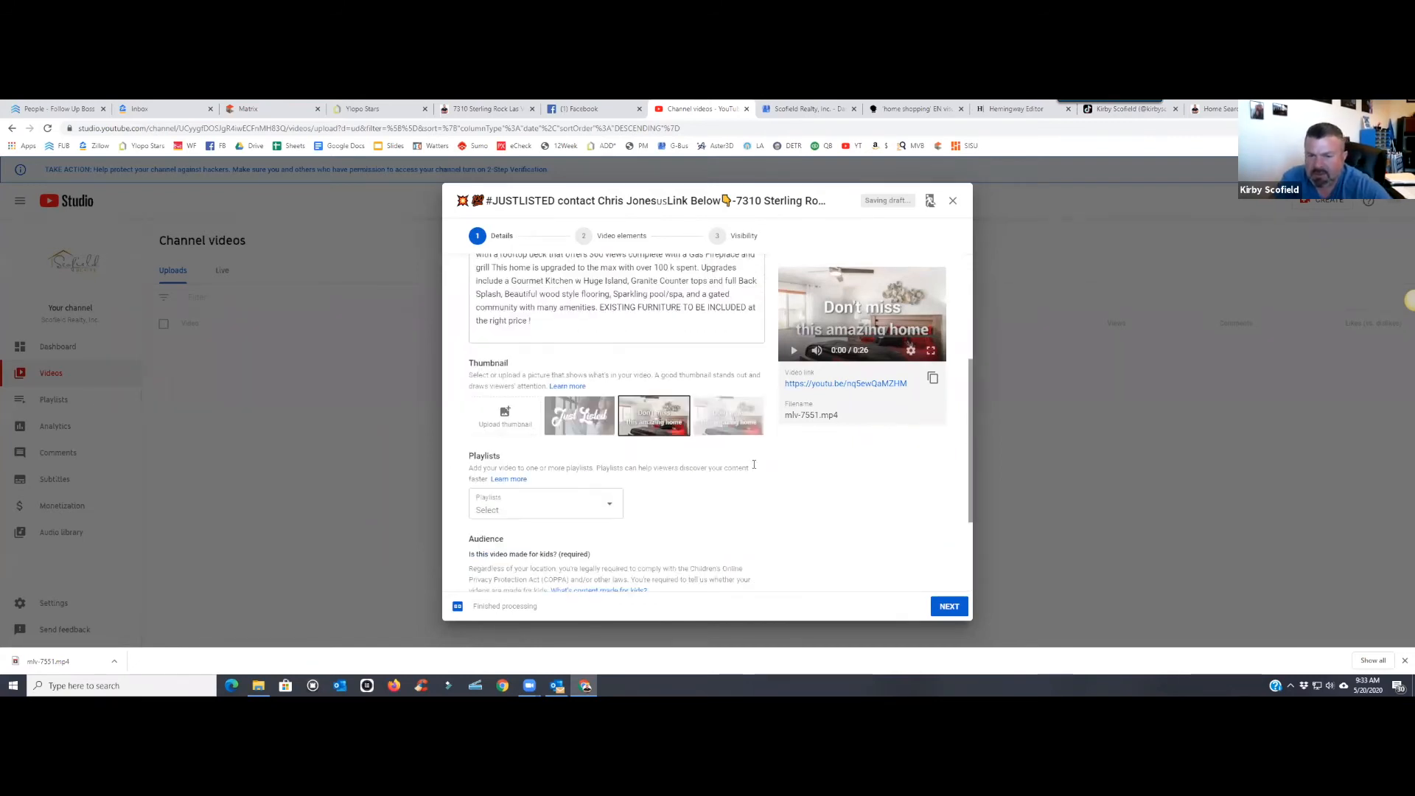
- Advance through the upload steps and publish the Sterling Rock video with Public visibility
click(948, 607)
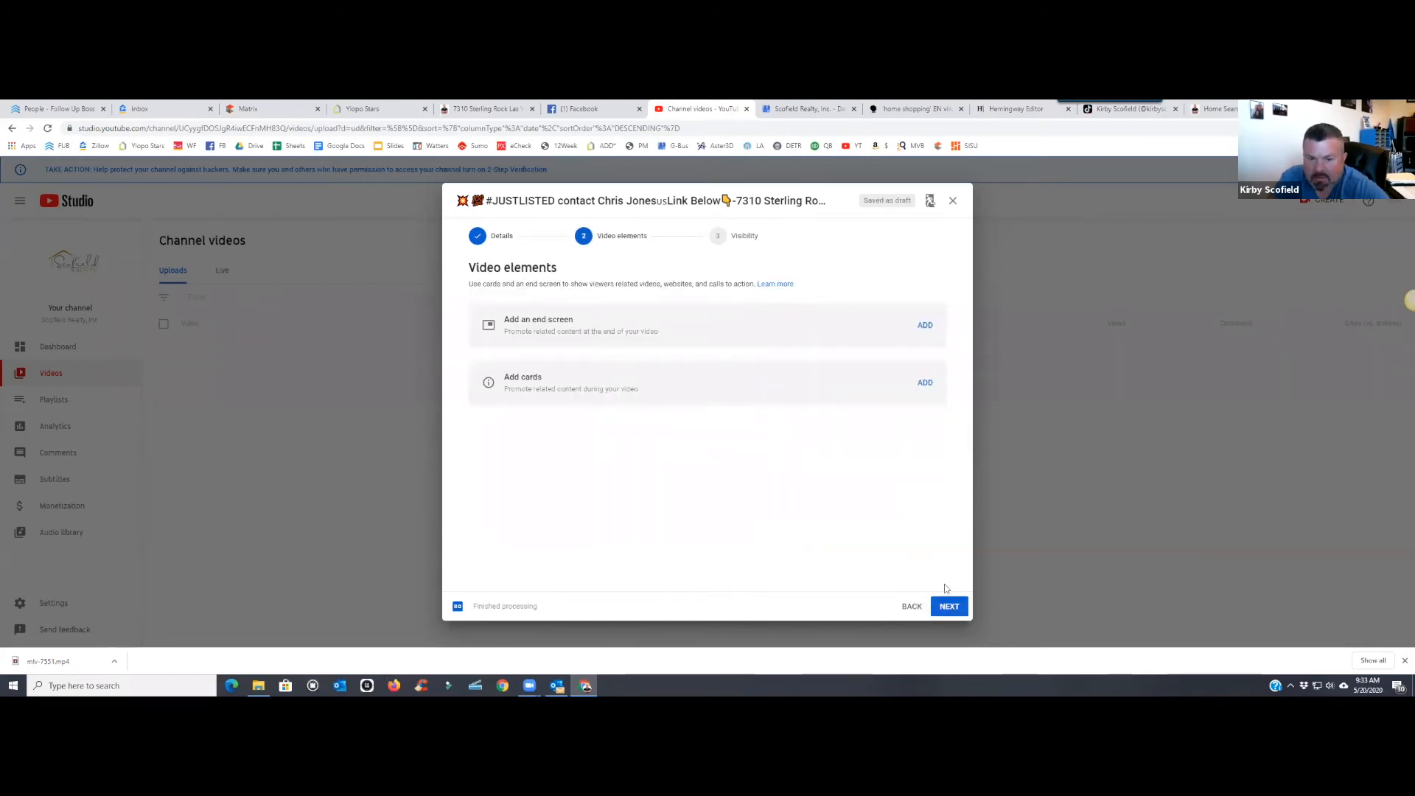
click(949, 607)
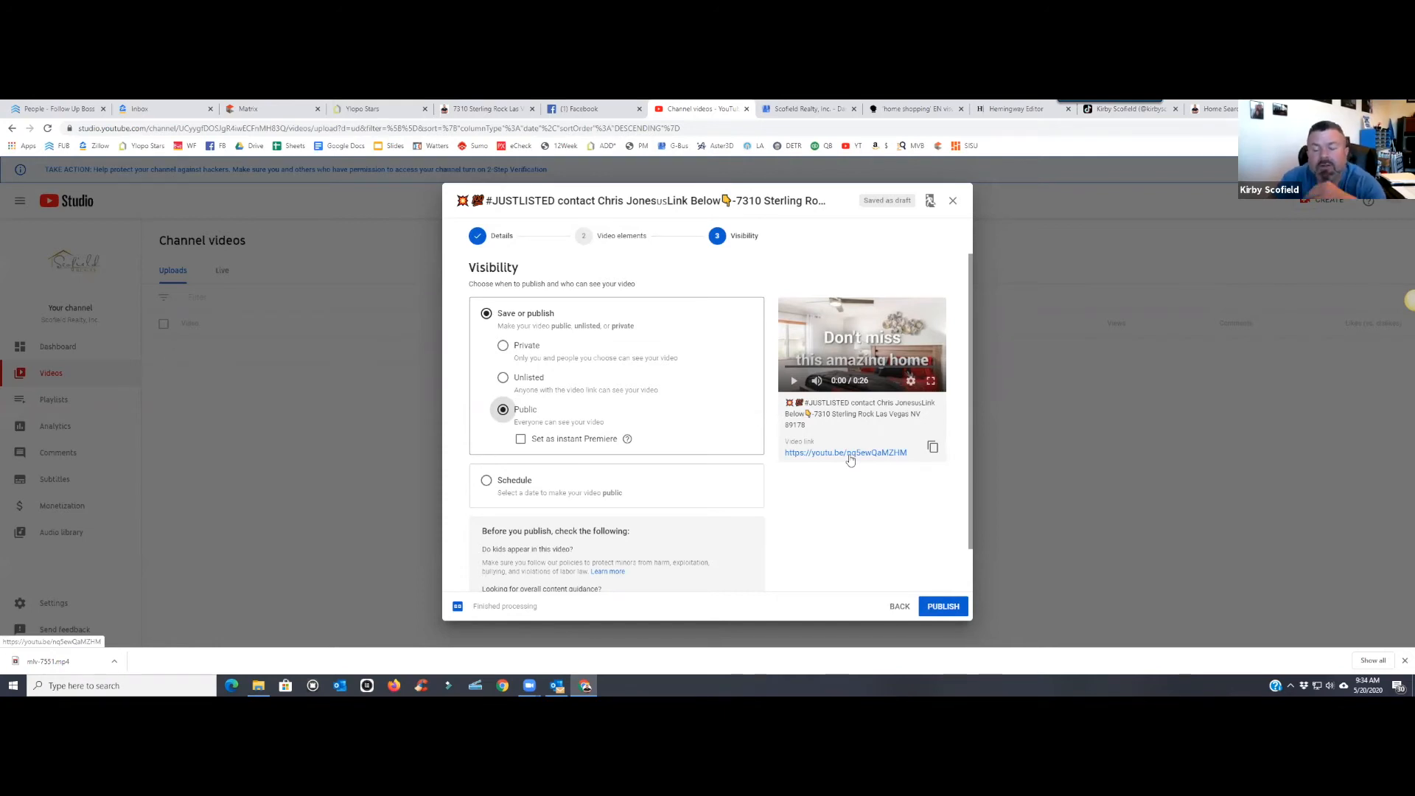
click(953, 612)
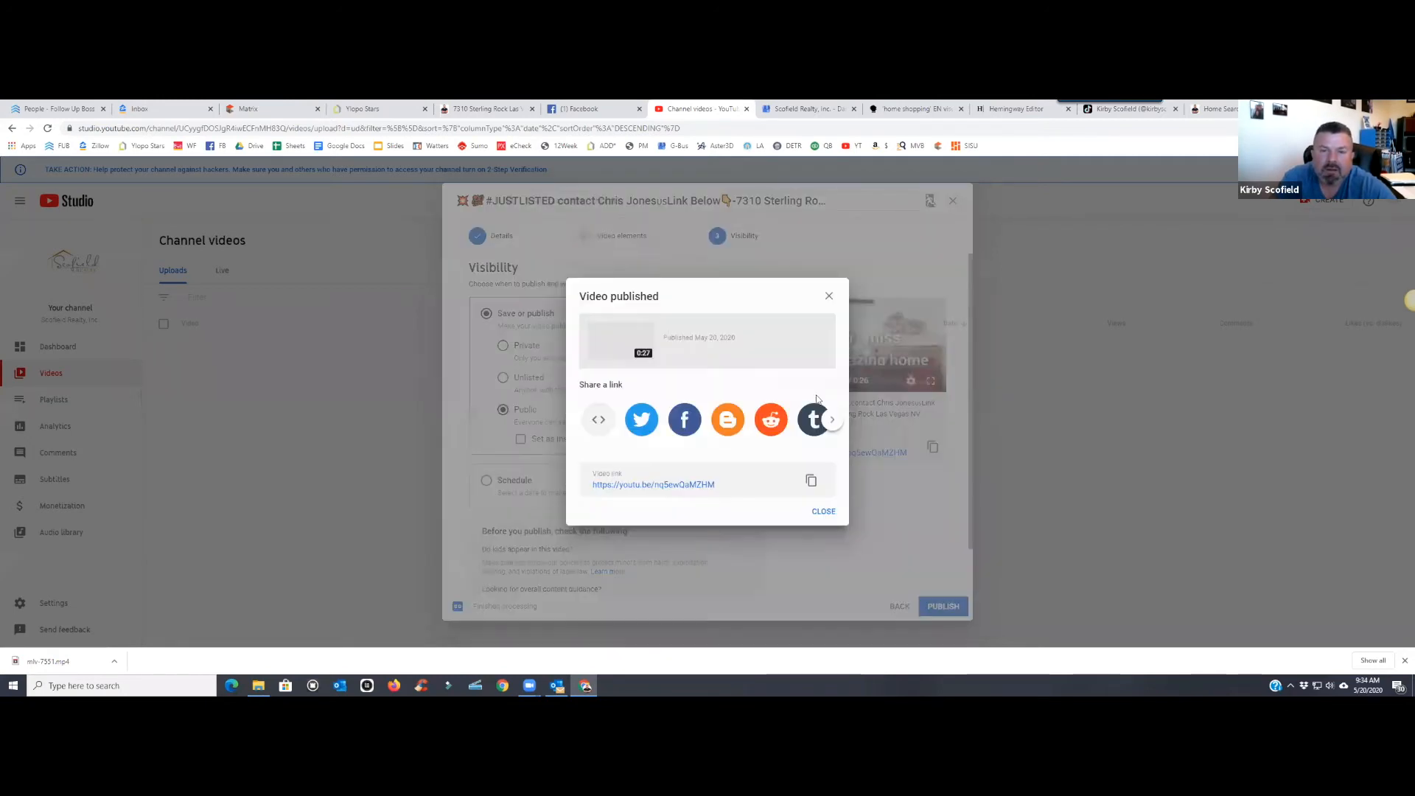
- Tweet the published YouTube listing link, close the confirmations, and return to Google My Business
click(643, 429)
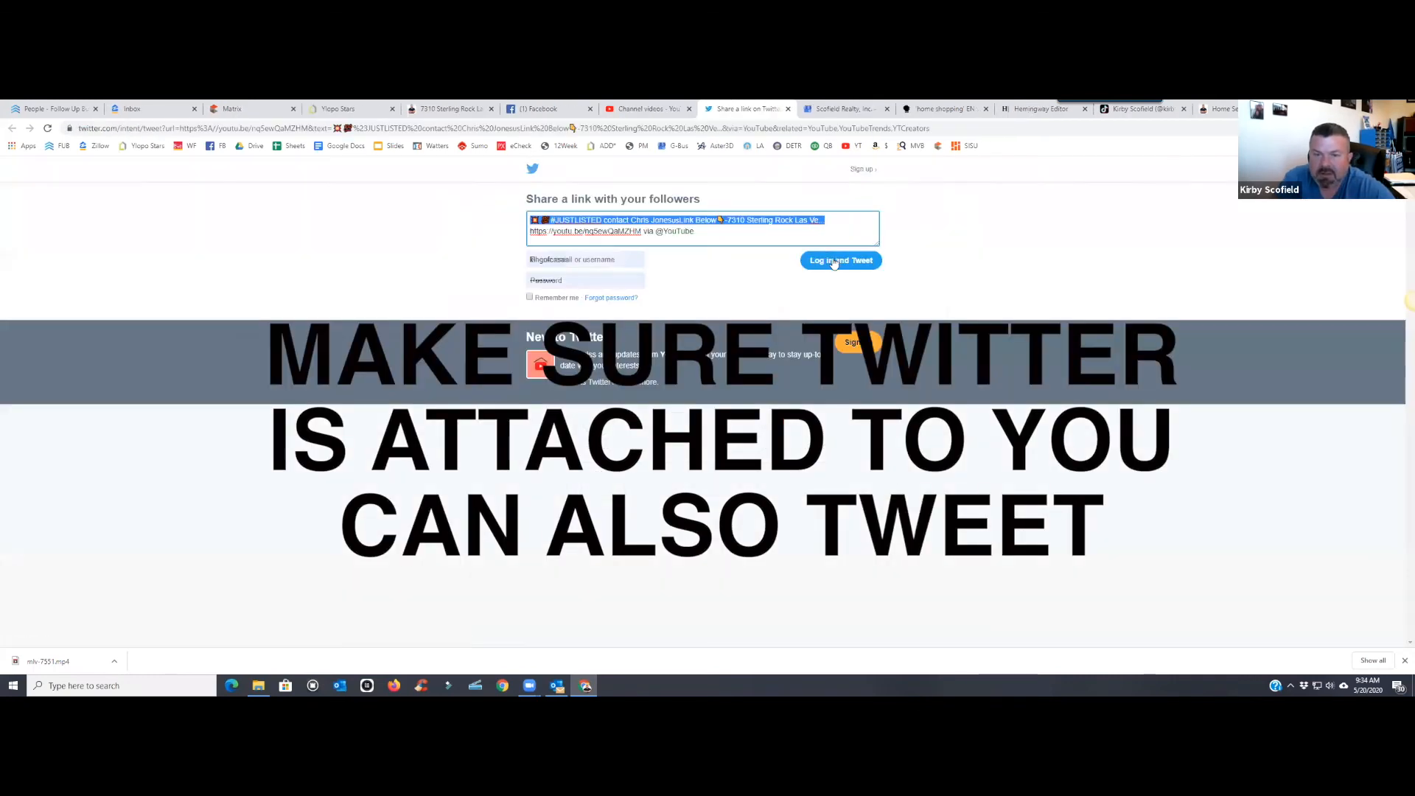
click(817, 263)
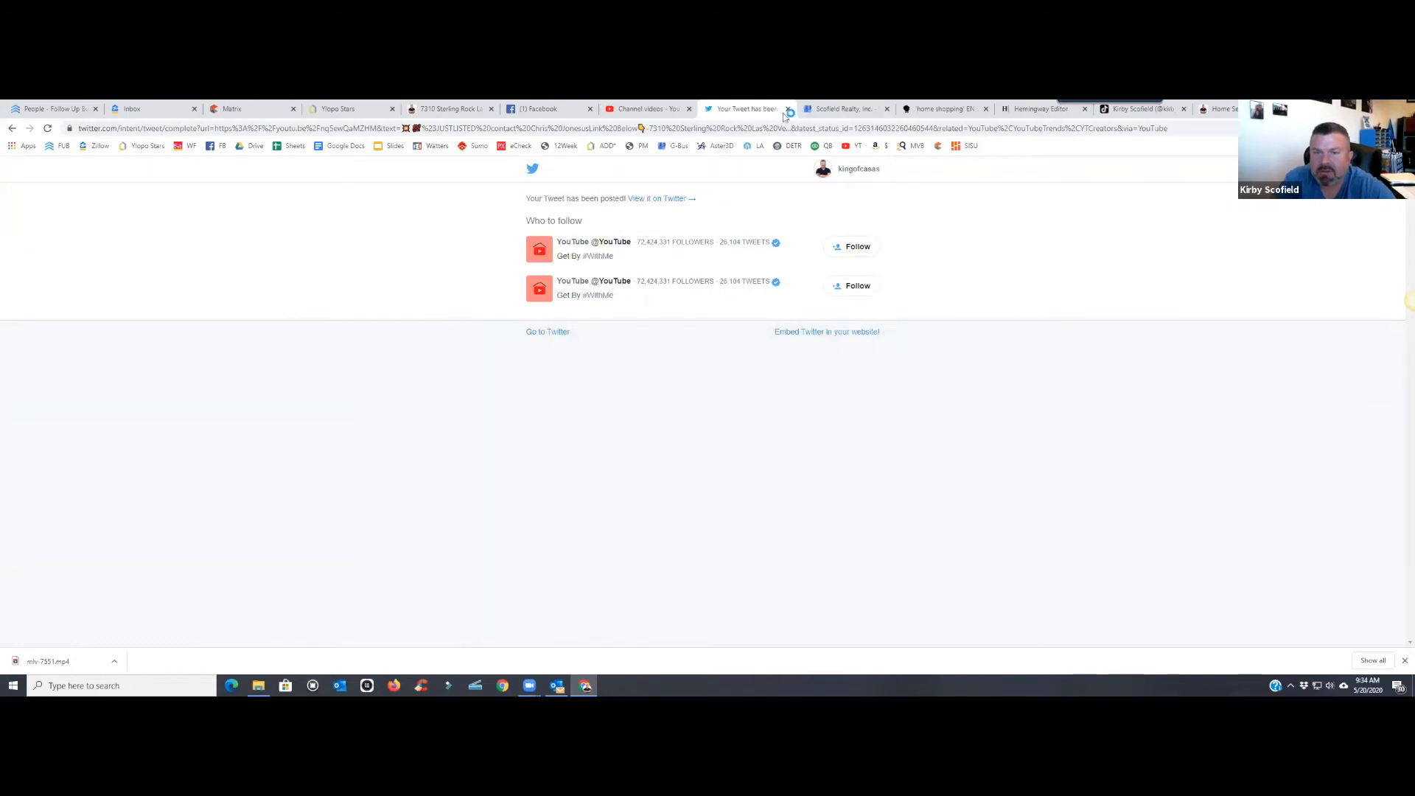
click(788, 108)
click(829, 296)
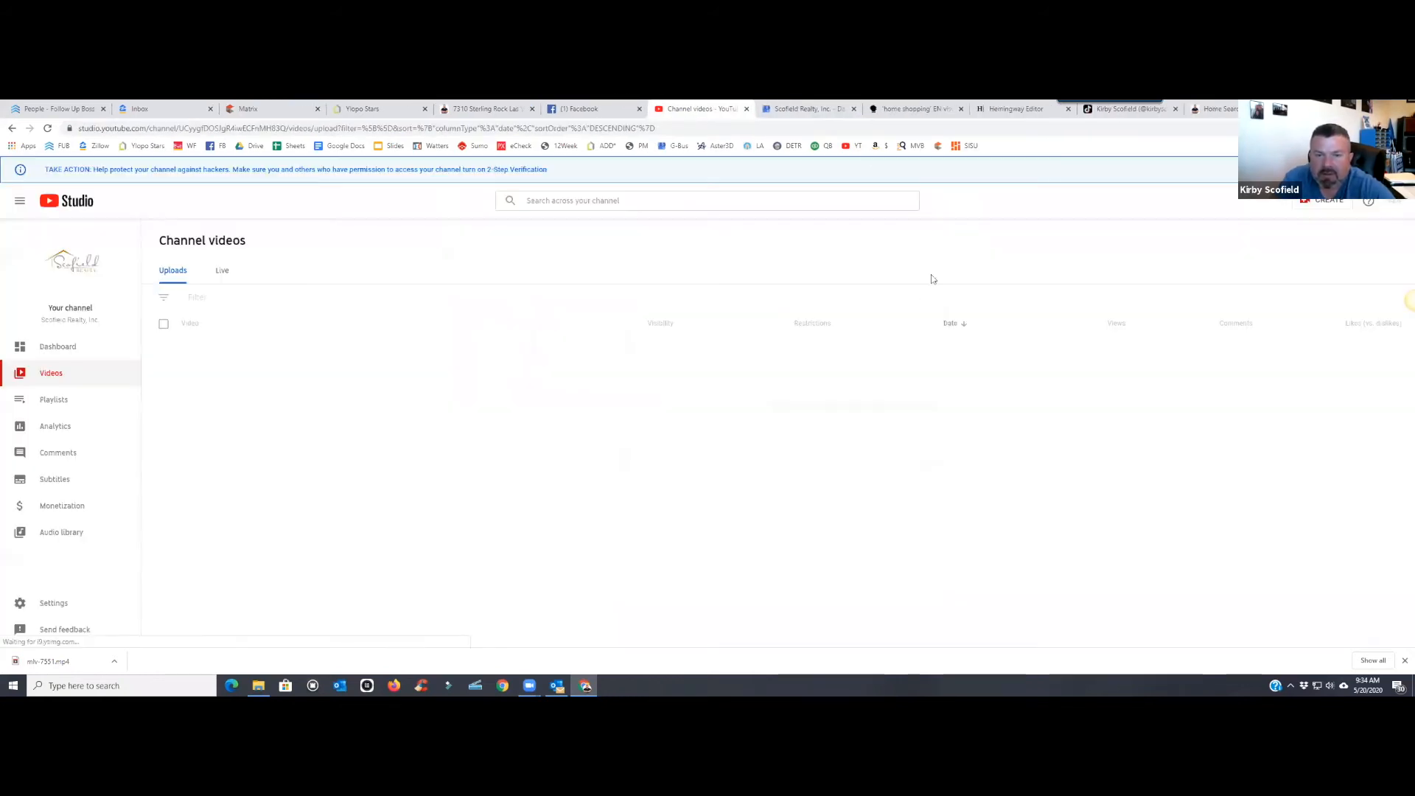
click(800, 110)
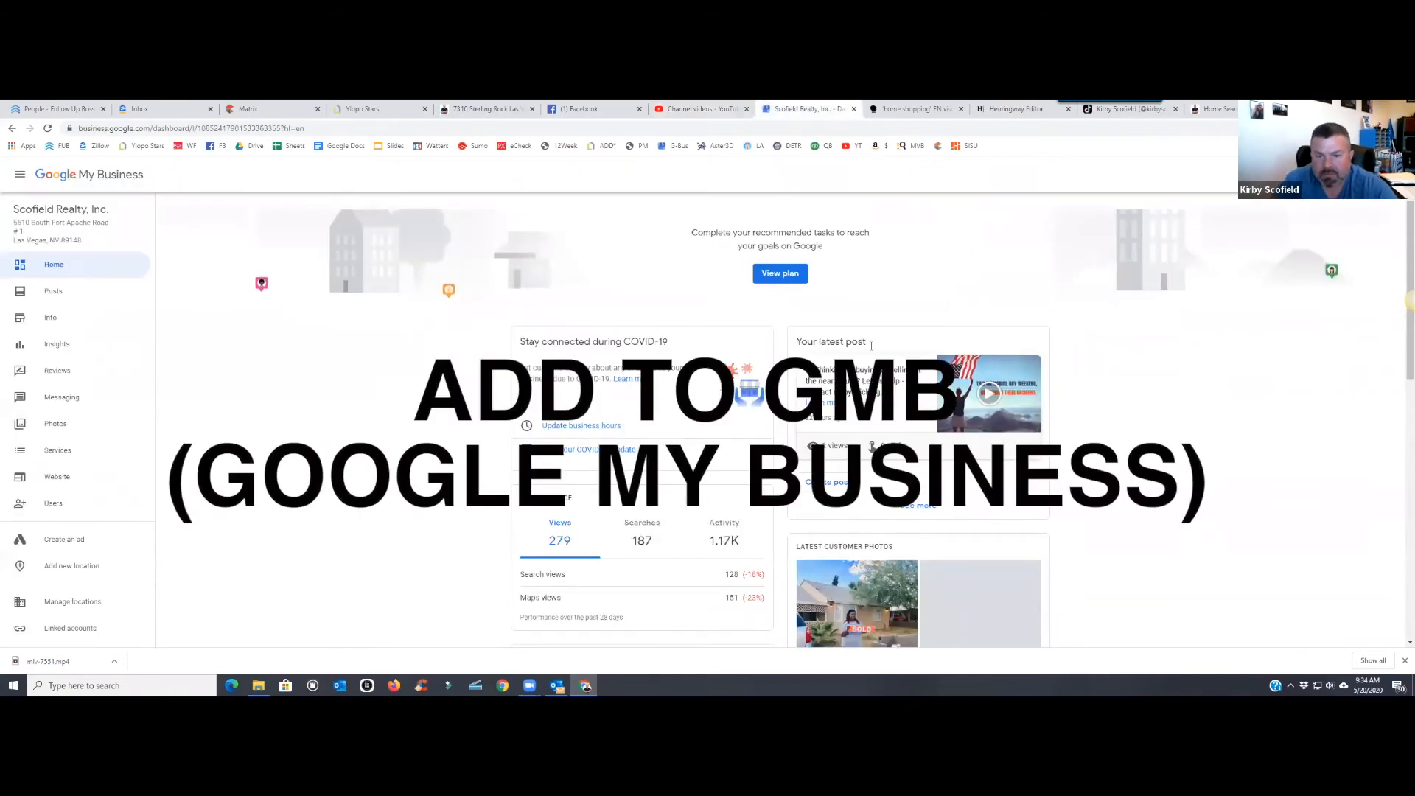
- Start a What's New post and upload the mlv-7551 video to it
click(828, 483)
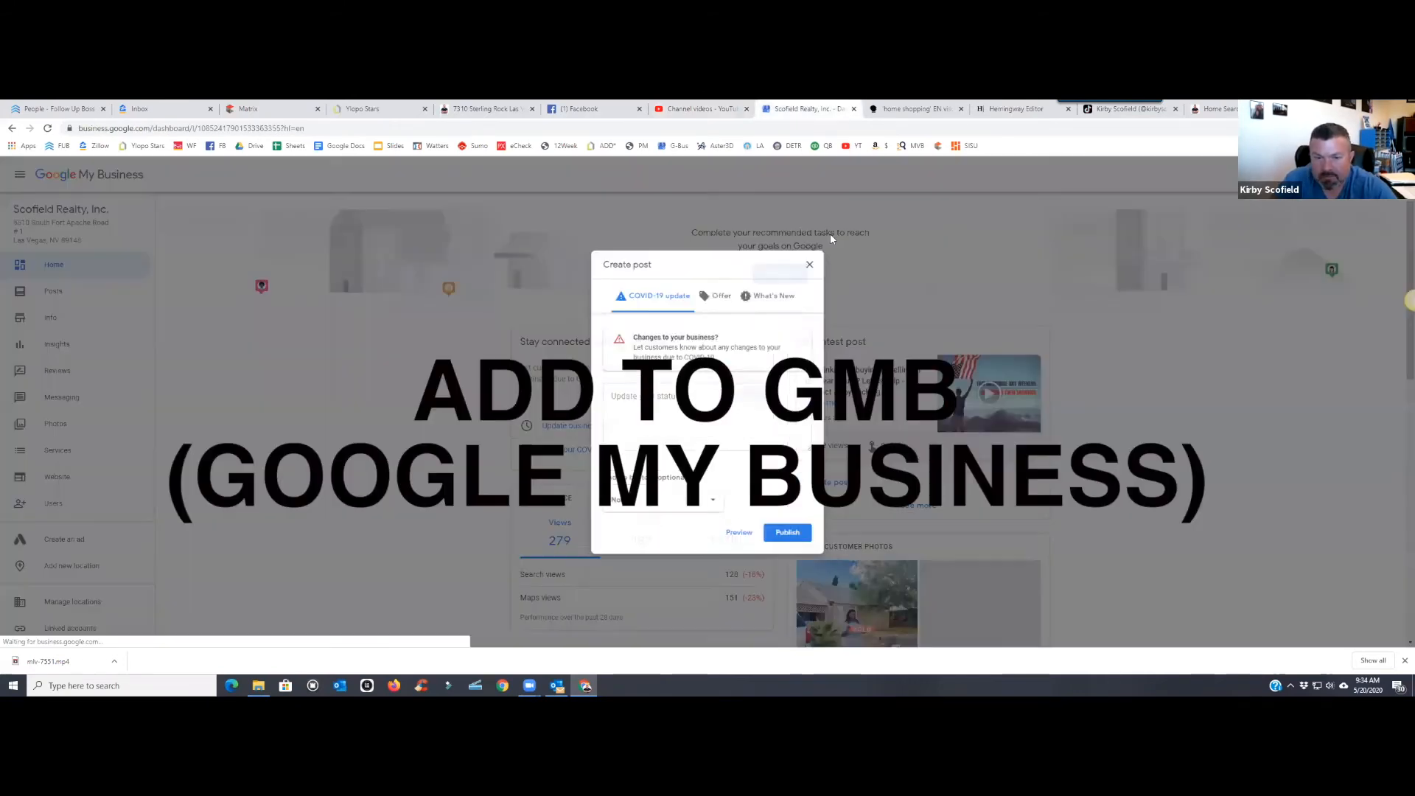
click(774, 289)
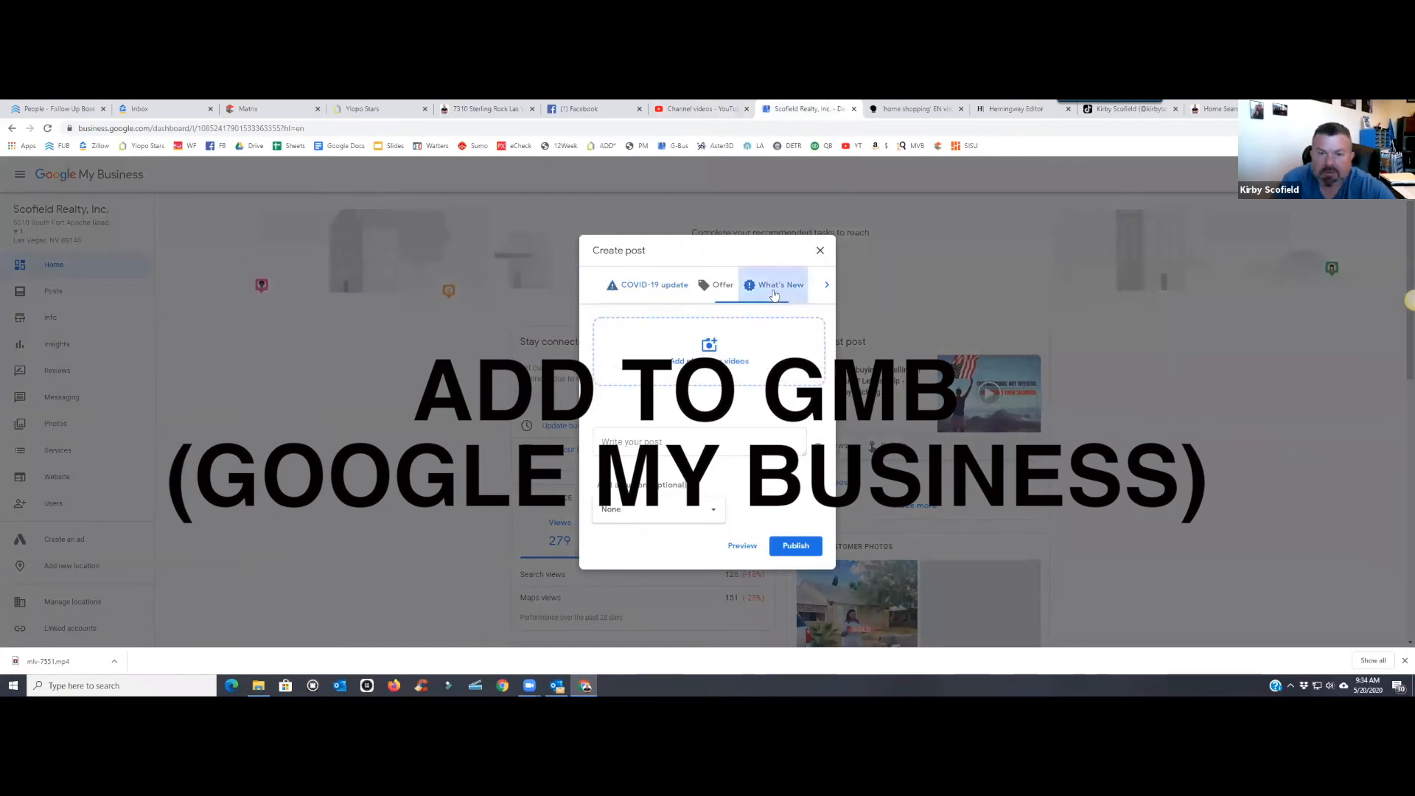
click(714, 357)
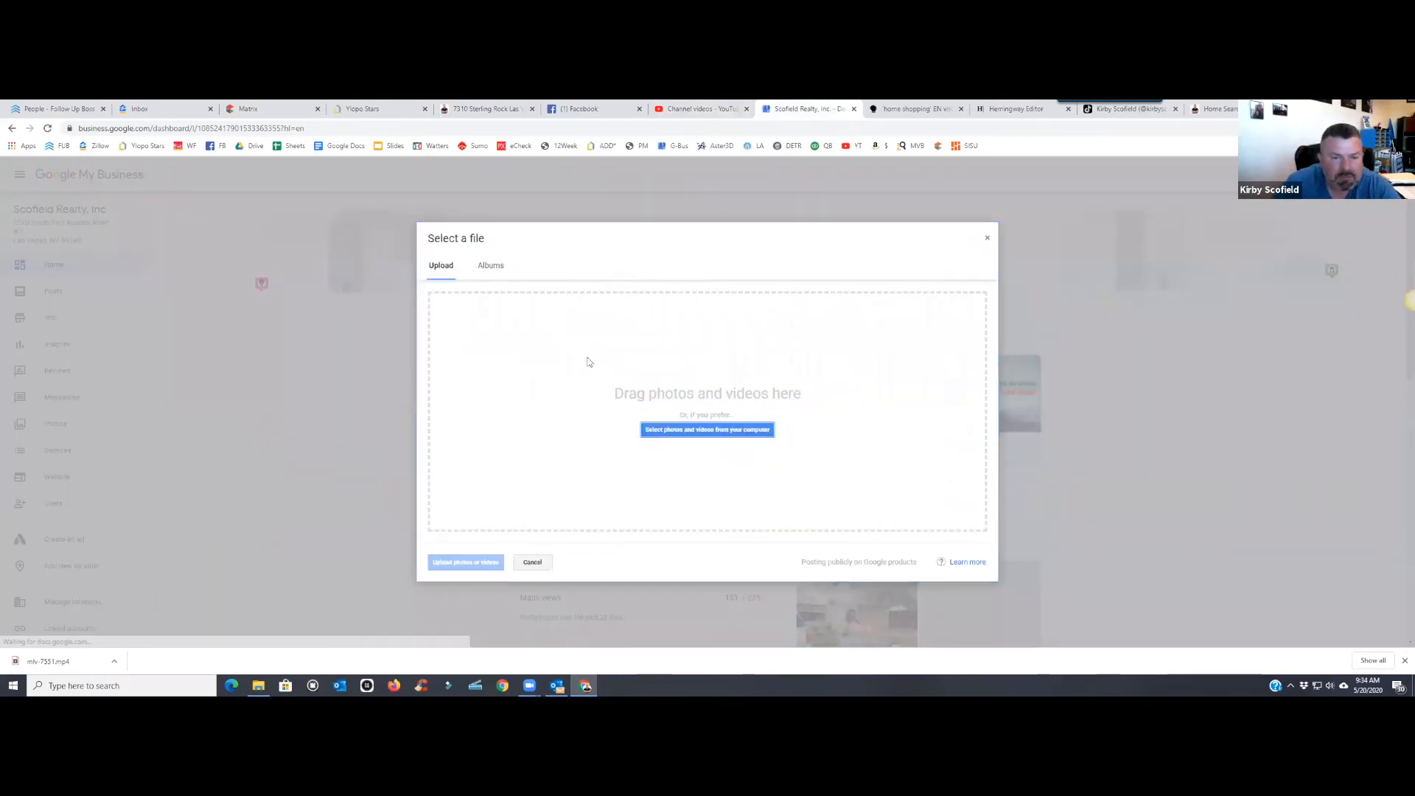
click(653, 436)
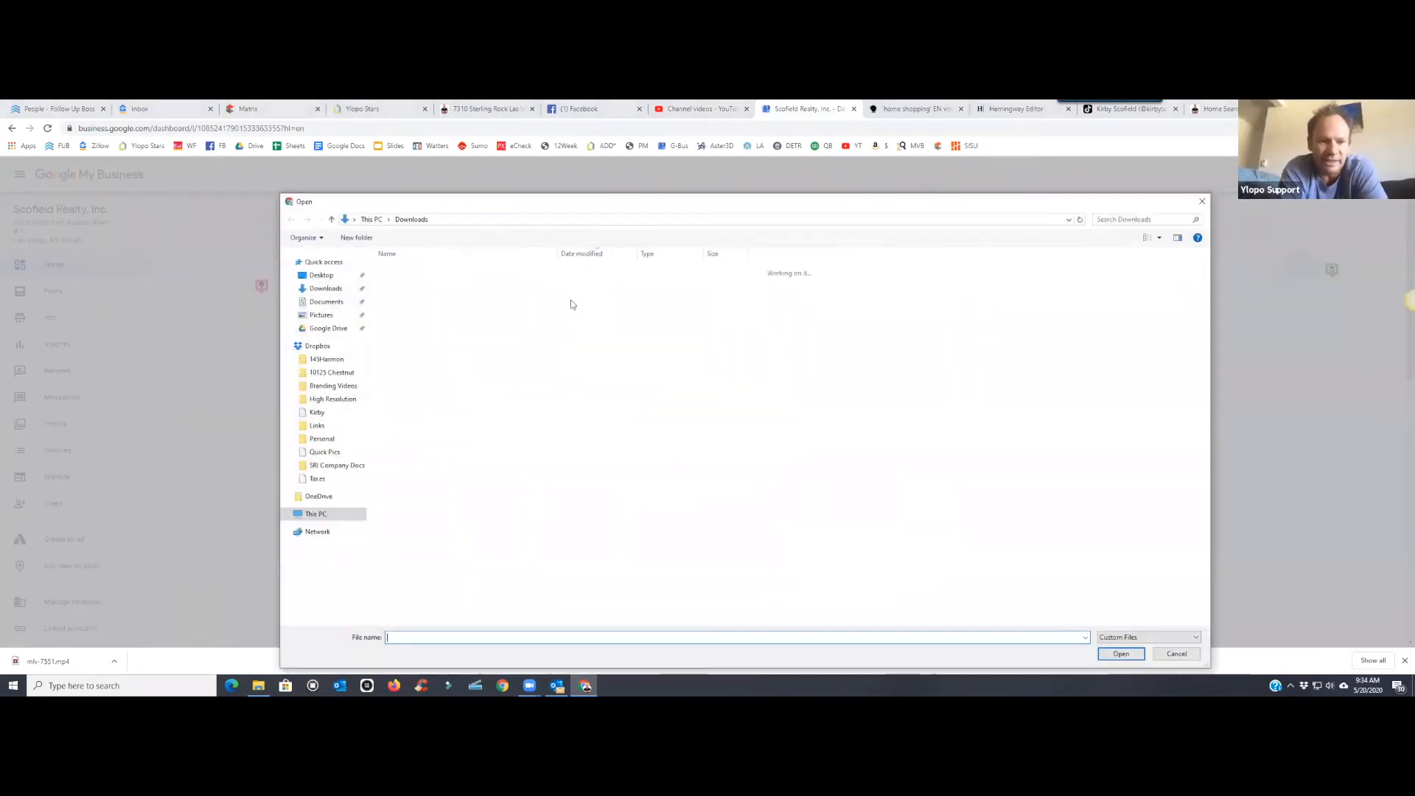
click(514, 287)
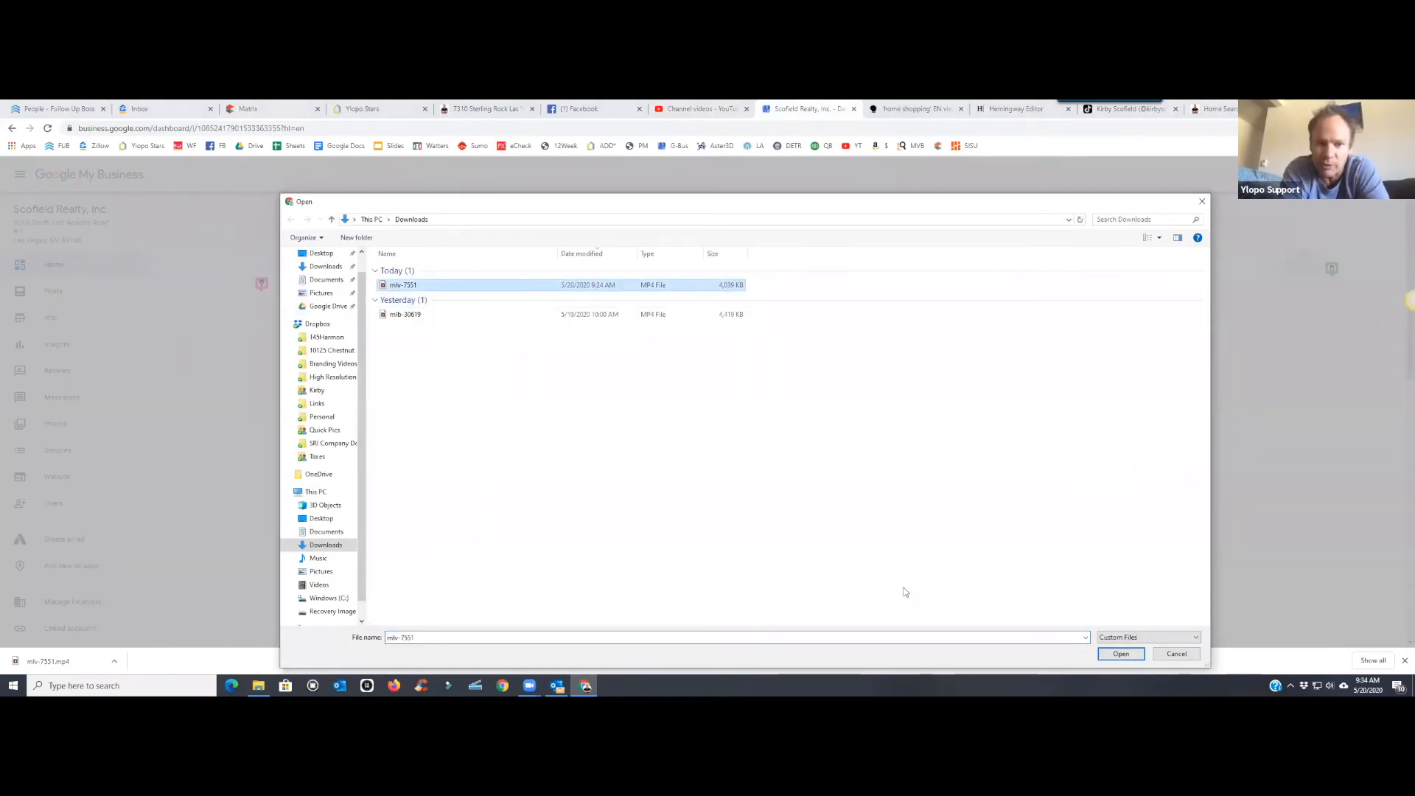
key(Return)
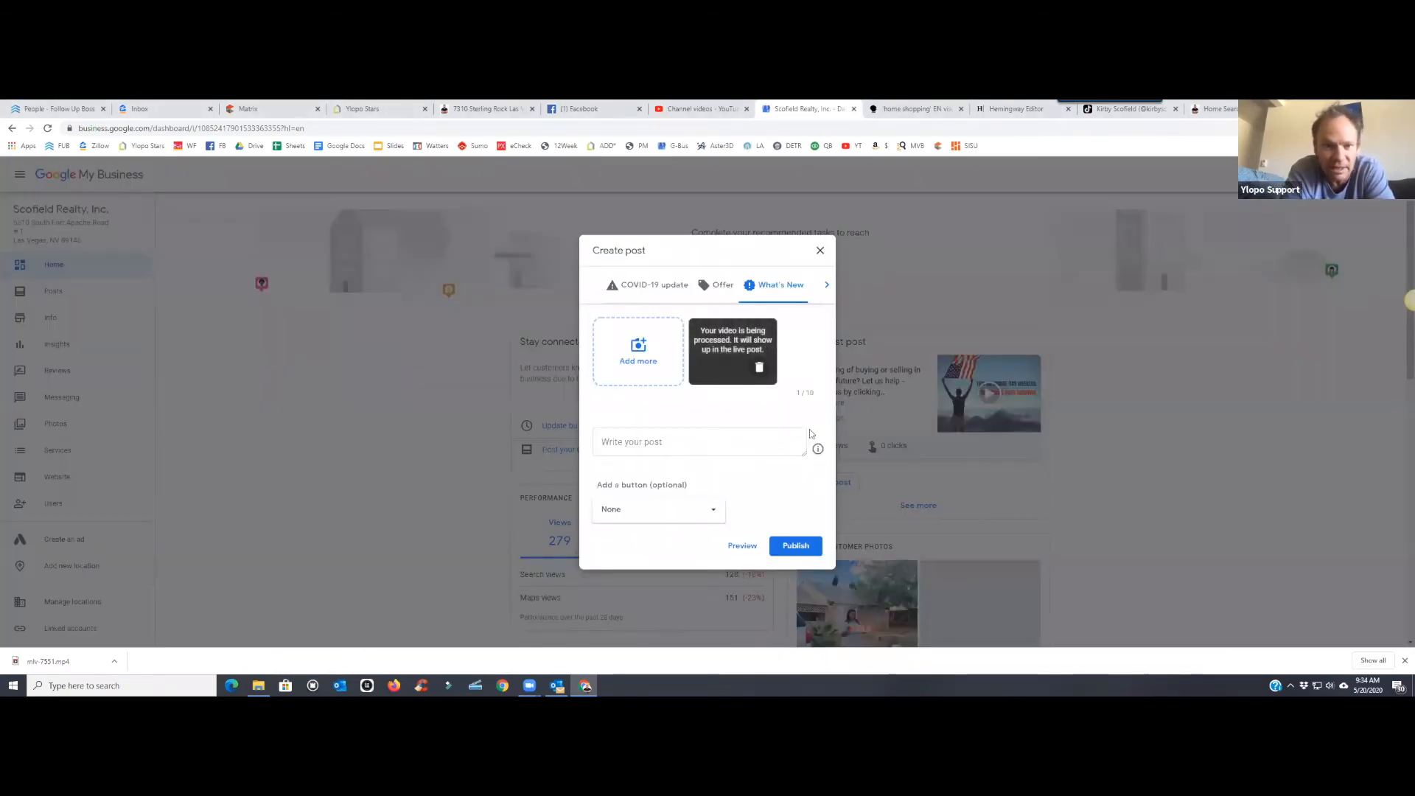
right_click(696, 440)
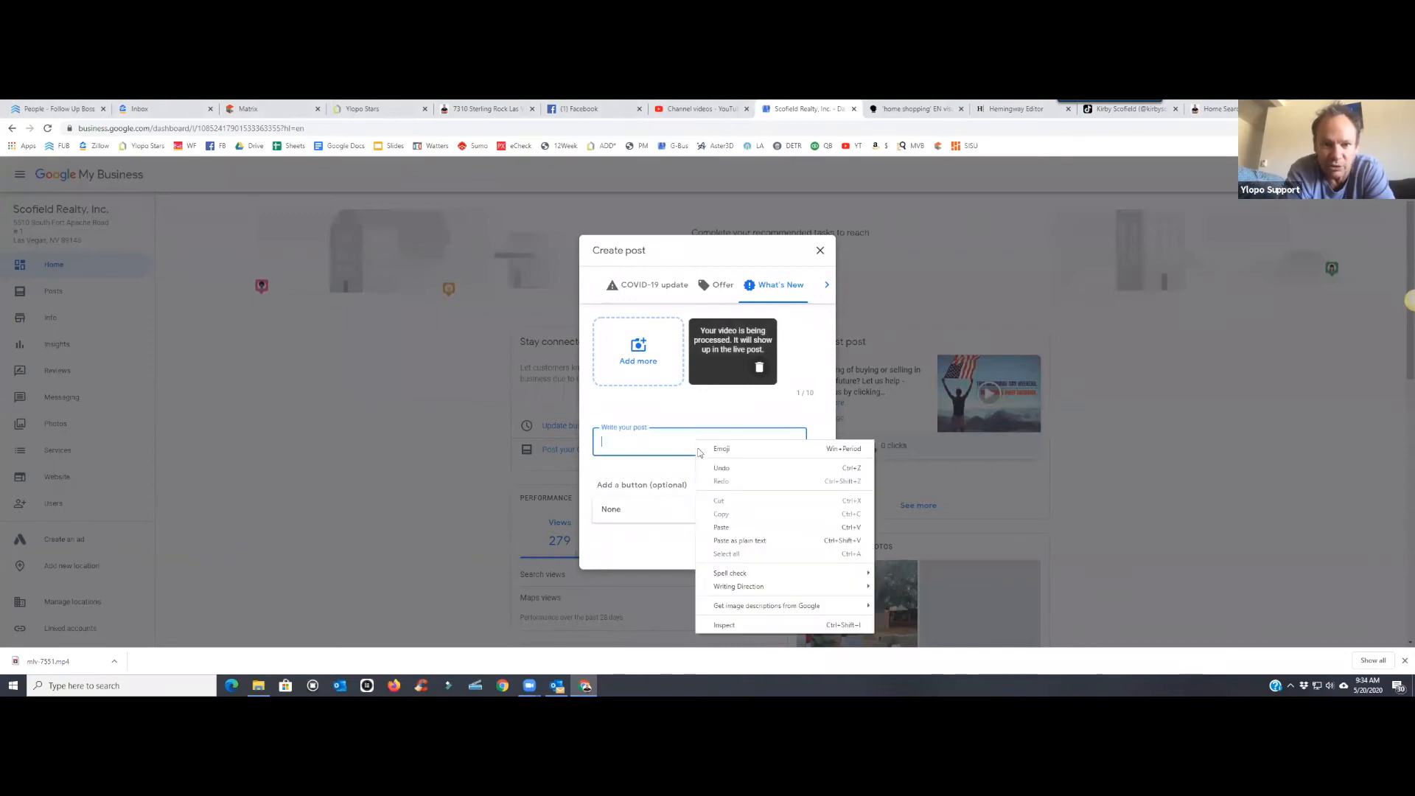
click(737, 524)
drag(797, 453, 798, 521)
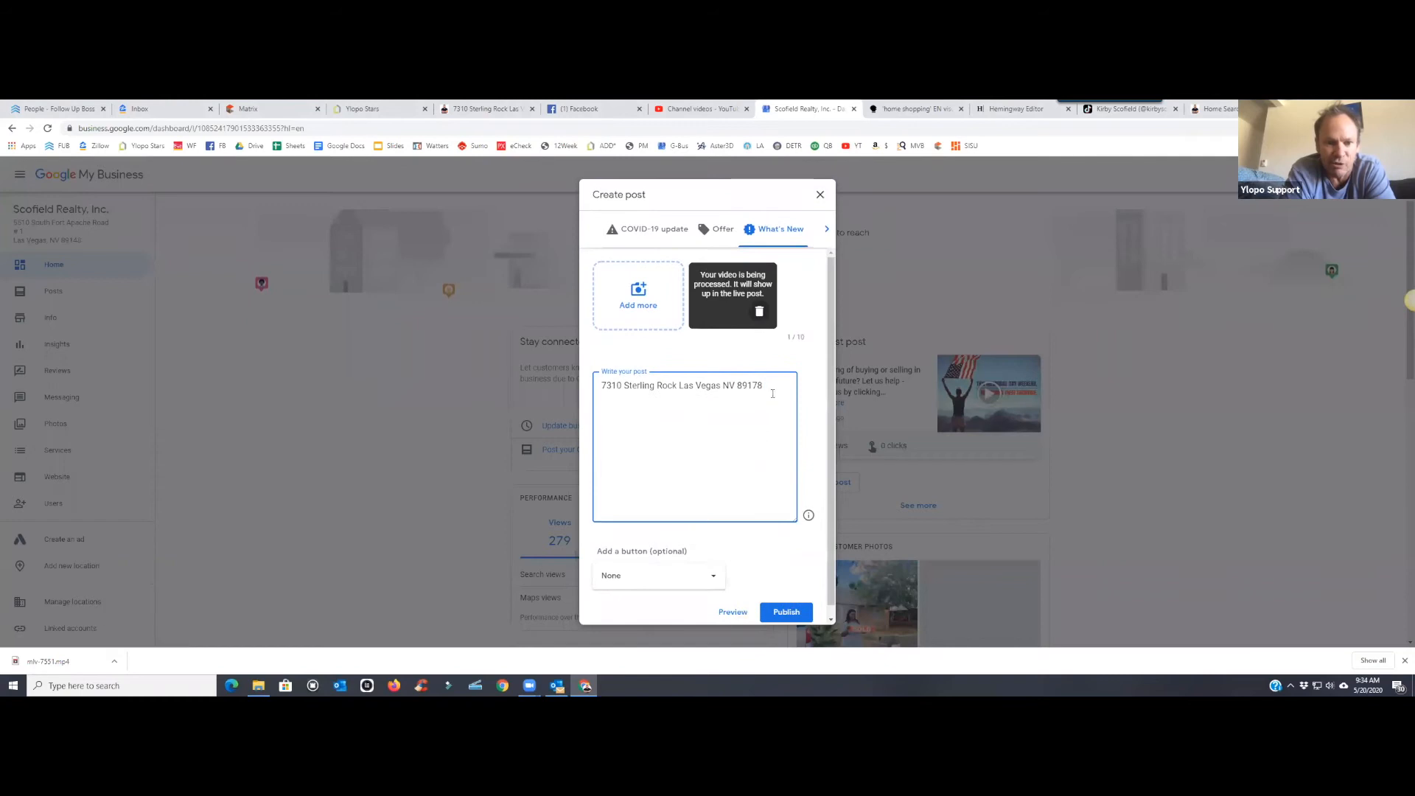
drag(768, 386, 628, 388)
mouse_move(765, 385)
mouse_down()
mouse_move(600, 385)
mouse_move(774, 385)
mouse_up()
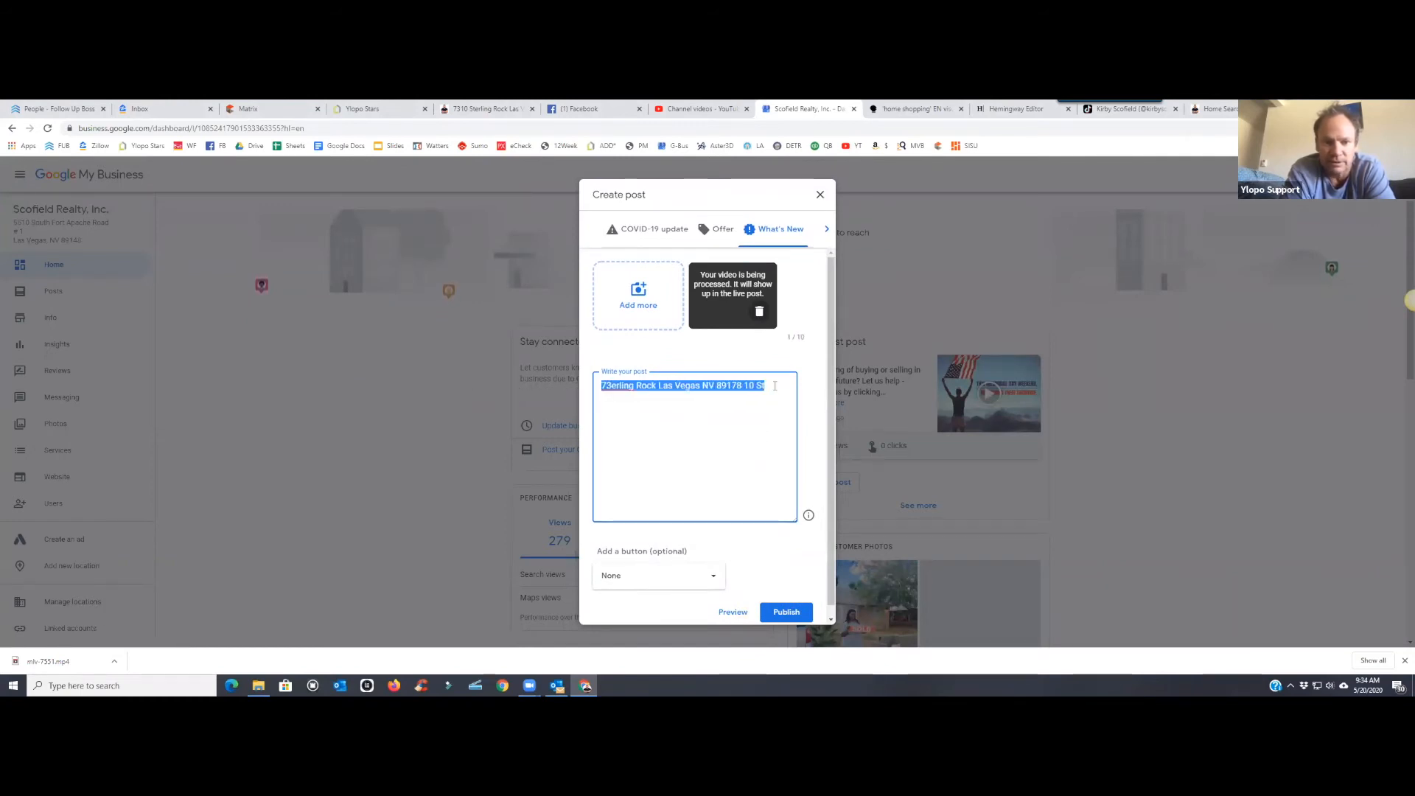
key(ctrl+x)
click(582, 108)
click(734, 168)
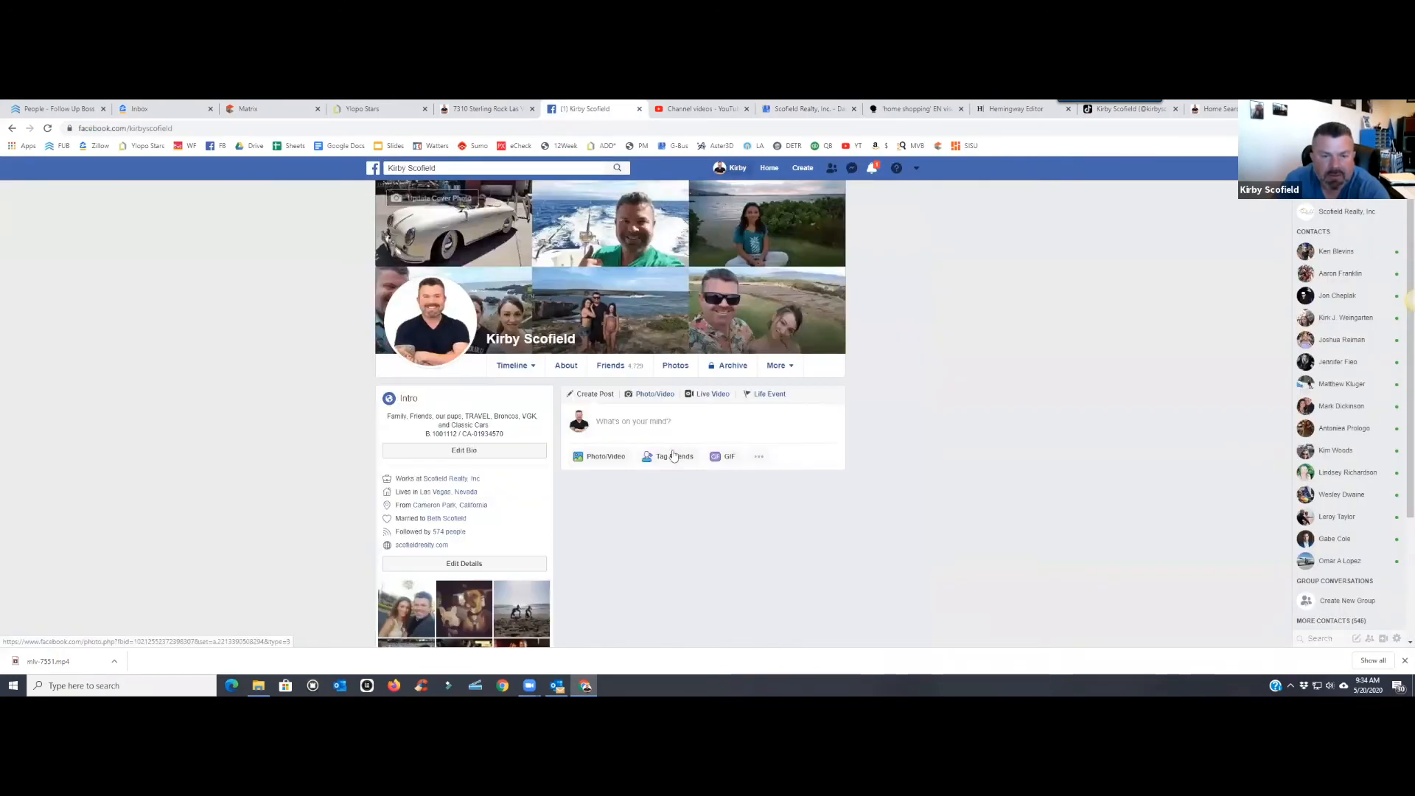
- Expand the Facebook listing post and copy its full description text
scroll(693, 443, down, 1)
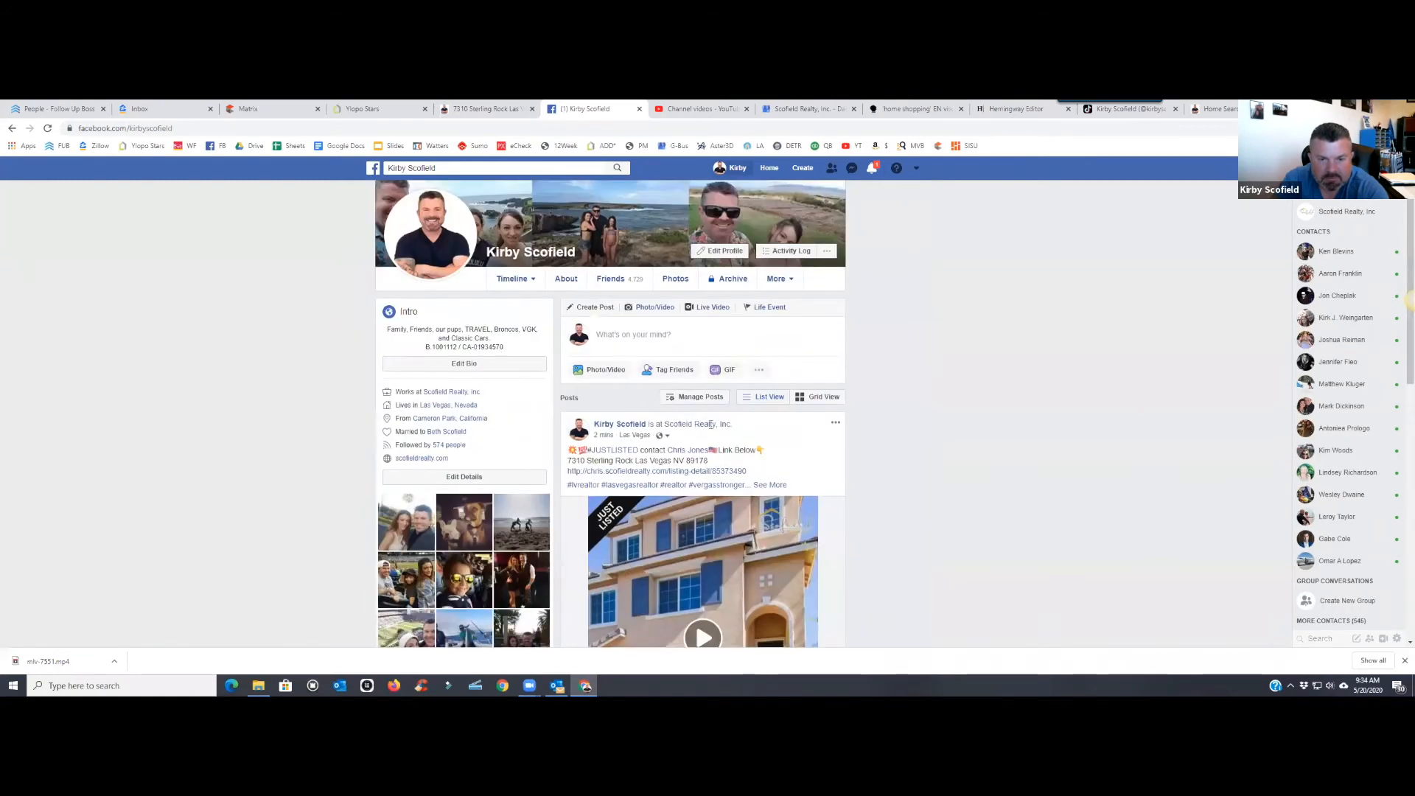
scroll(709, 425, down, 1)
click(769, 406)
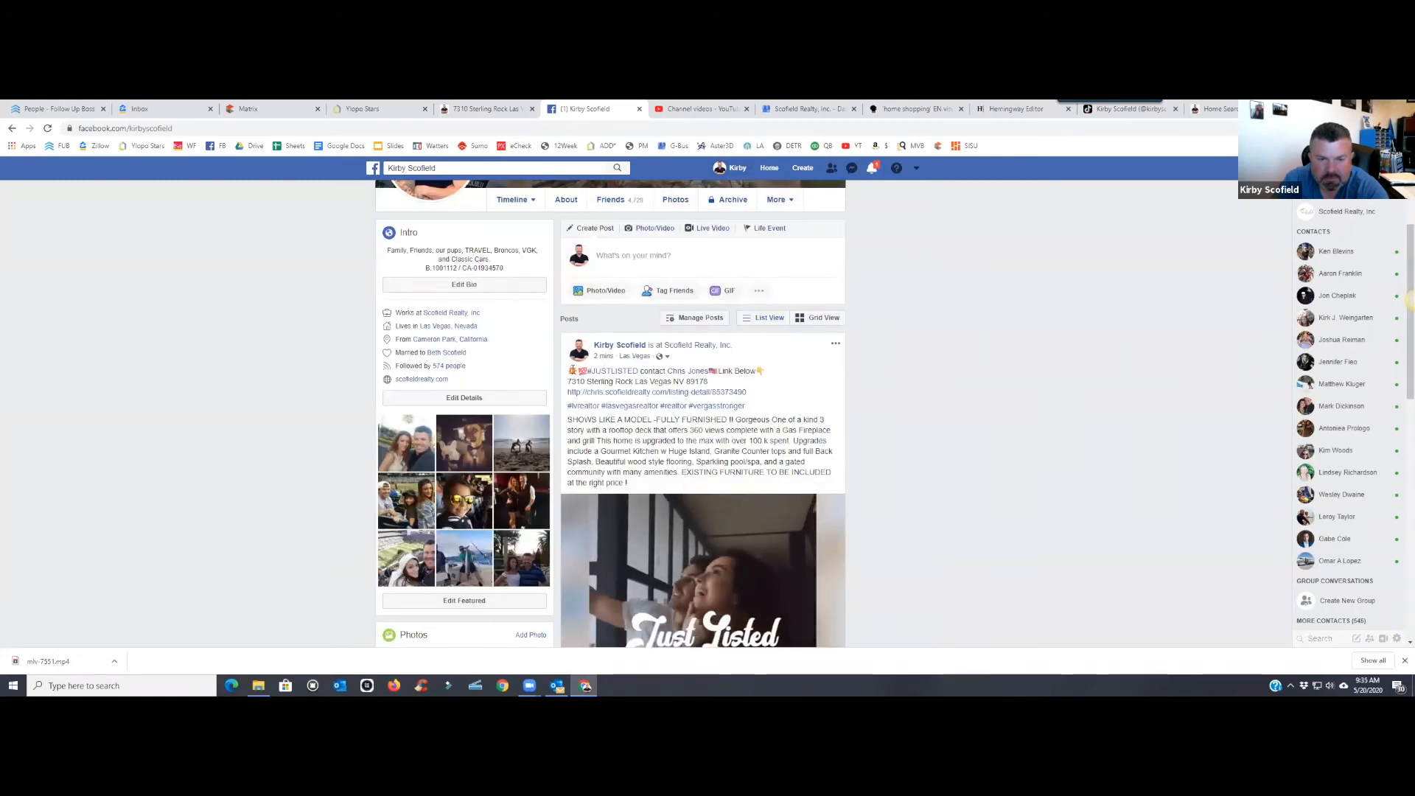
drag(568, 370, 706, 488)
right_click(718, 448)
click(748, 454)
- Paste the listing description into the Google My Business post and cut out its URL
click(806, 108)
right_click(638, 385)
click(678, 464)
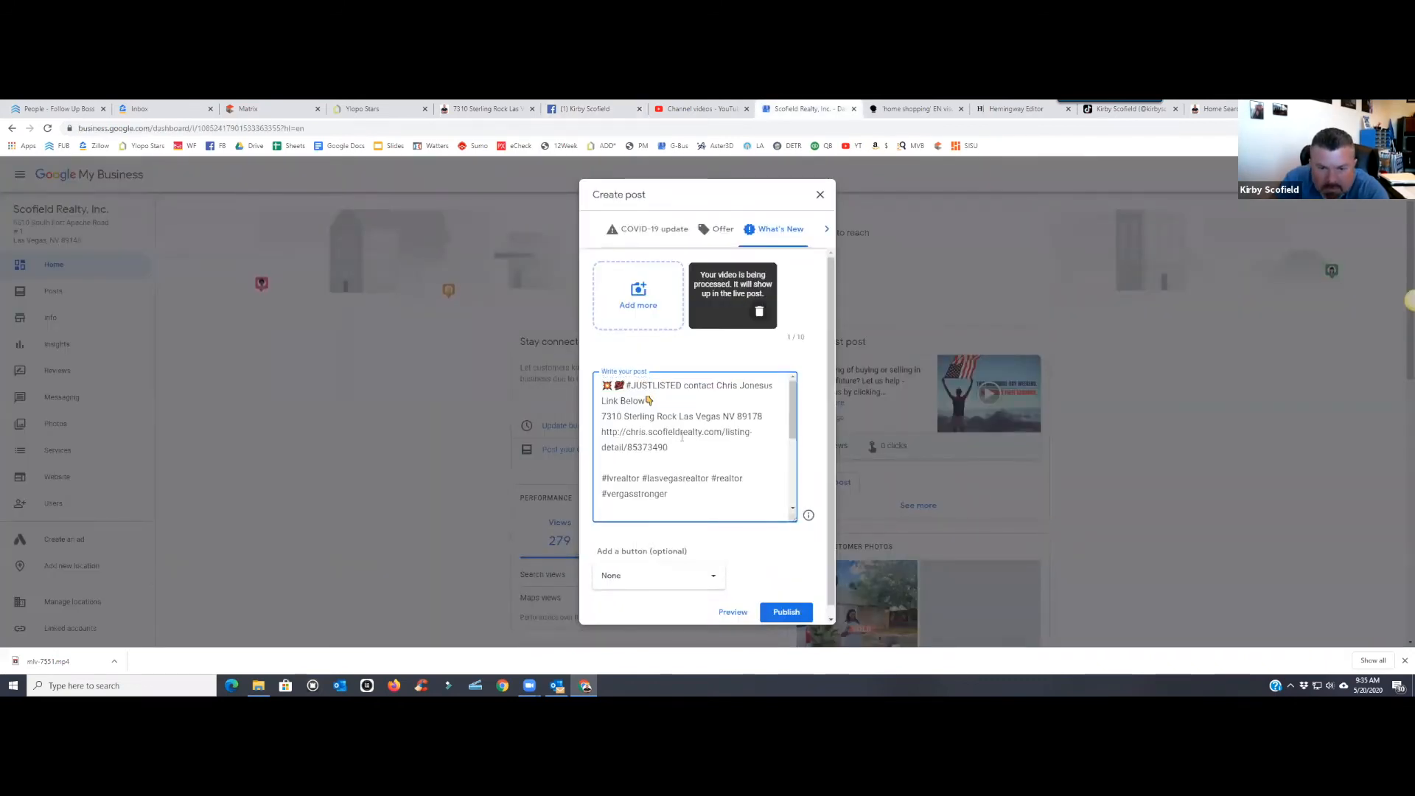
drag(677, 450, 594, 438)
right_click(619, 445)
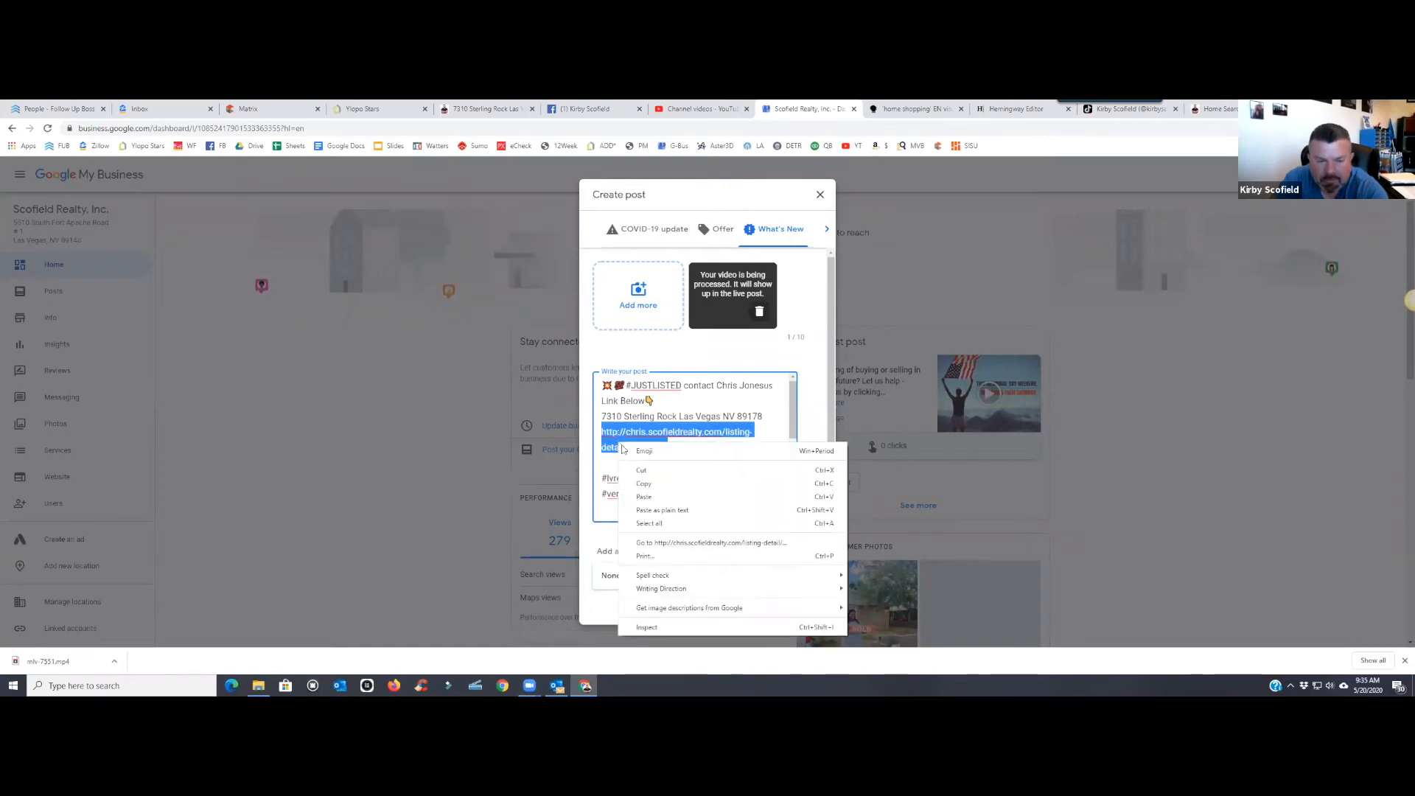
click(640, 473)
- Add a Learn more button linking to the listing URL and publish the post
scroll(619, 437, down, 5)
click(656, 576)
click(630, 480)
click(672, 559)
right_click(660, 558)
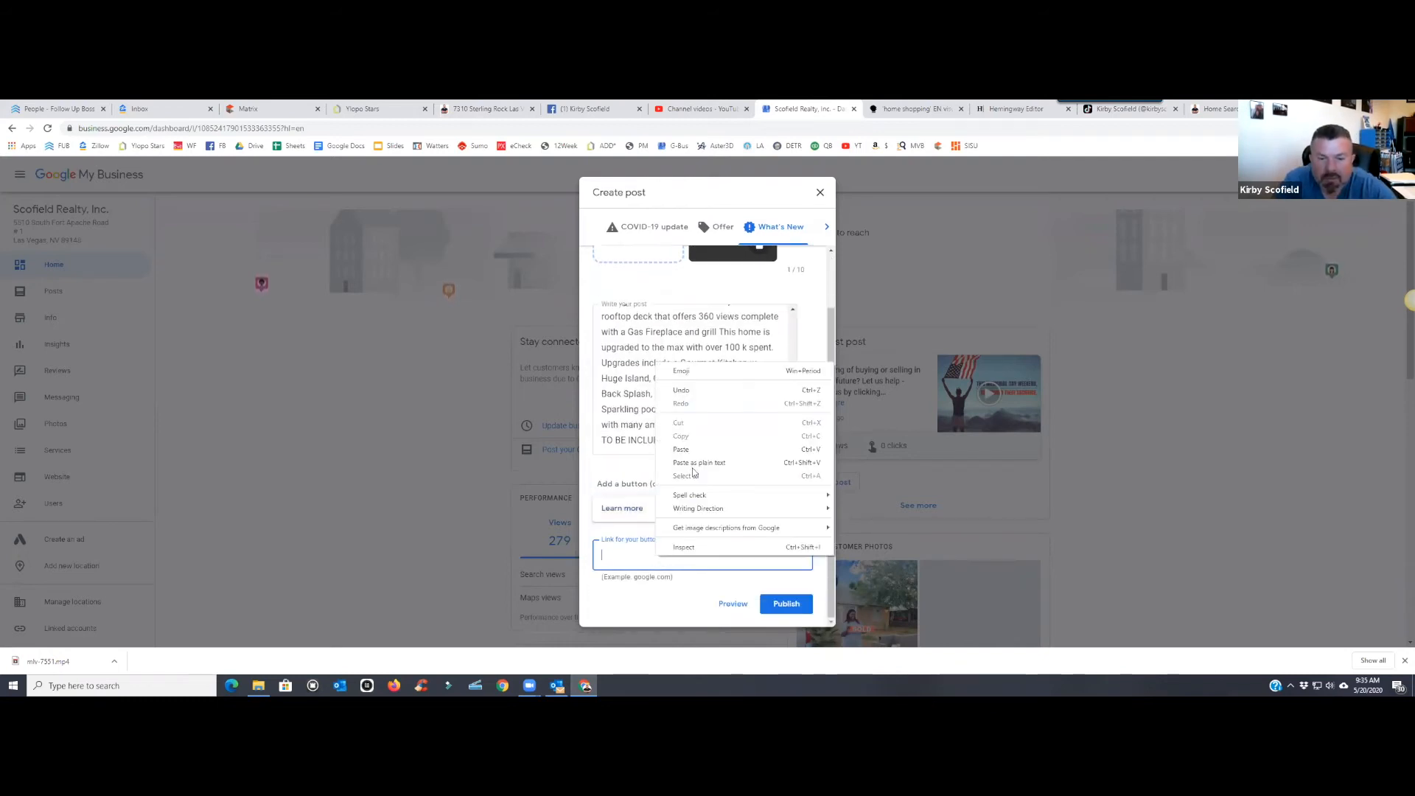
click(683, 449)
click(787, 605)
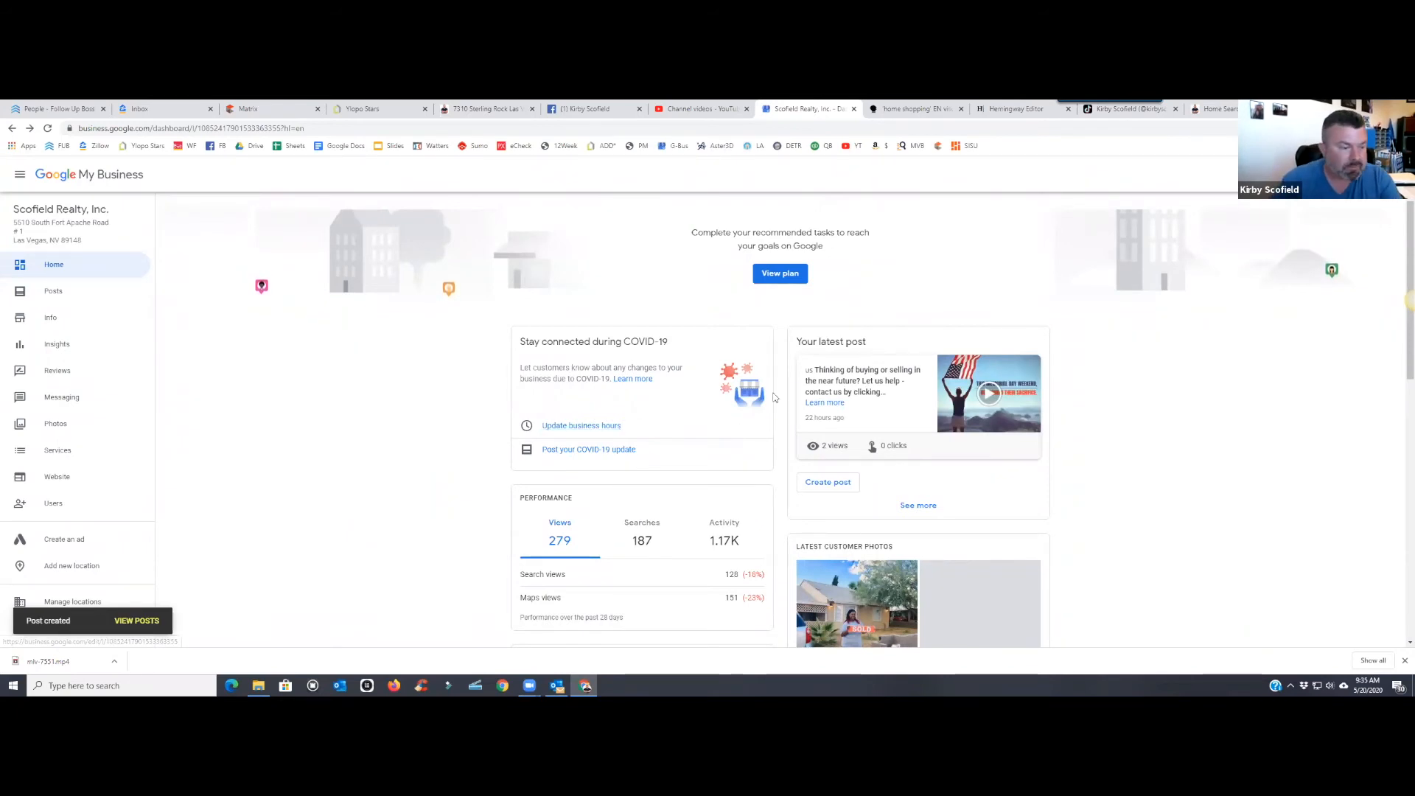
- Open the Scofield Realty, Inc page from the profile post's check-in and scroll to its Videos
click(589, 112)
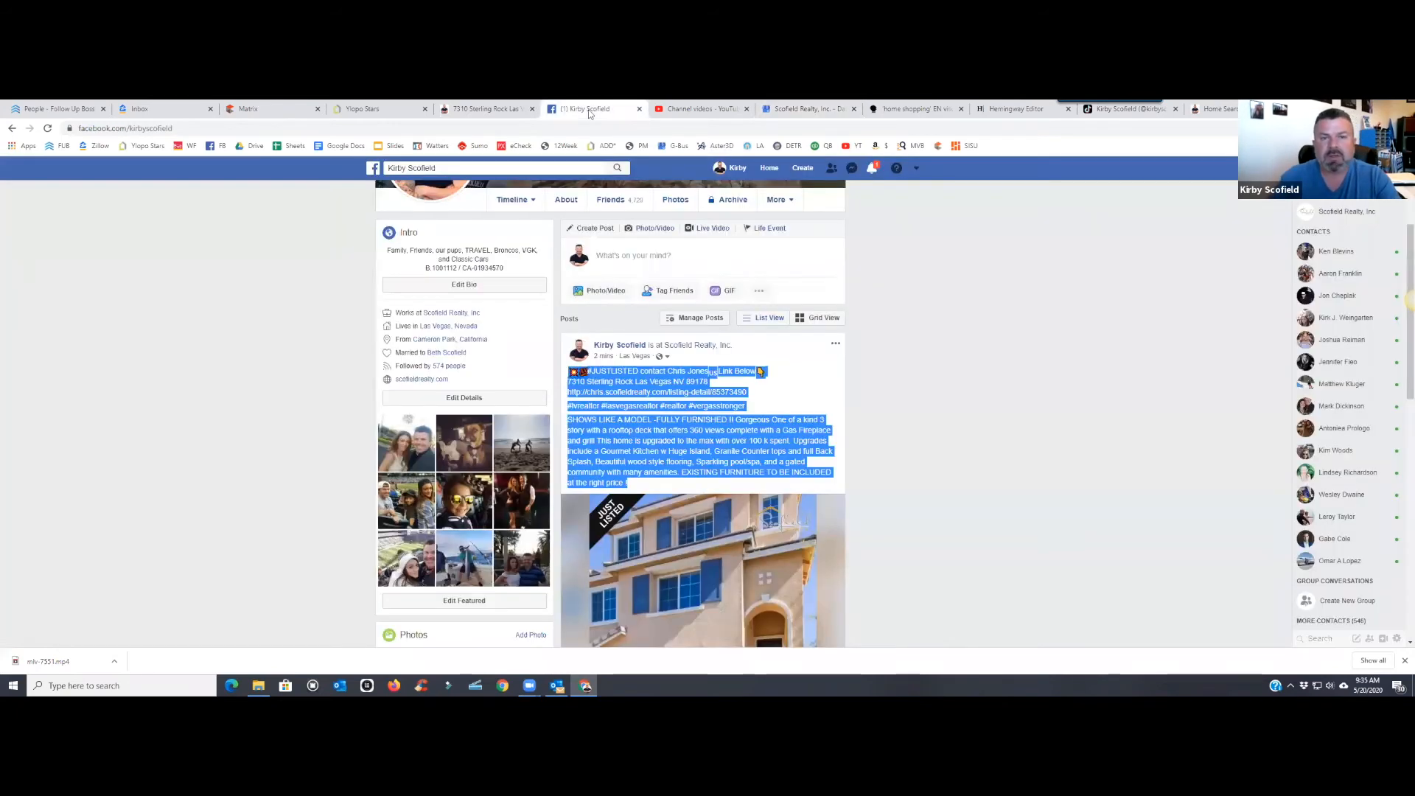
click(807, 109)
click(680, 110)
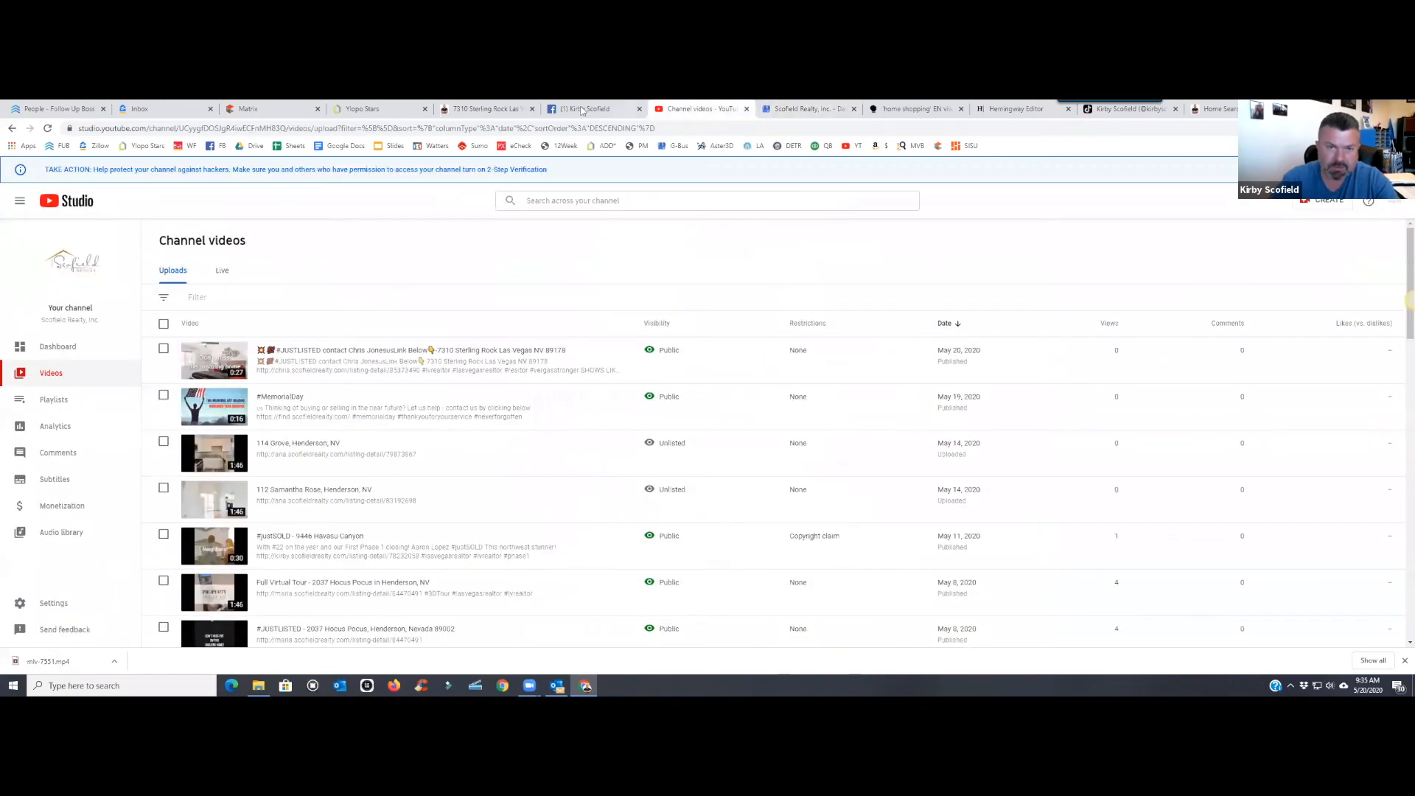
click(590, 109)
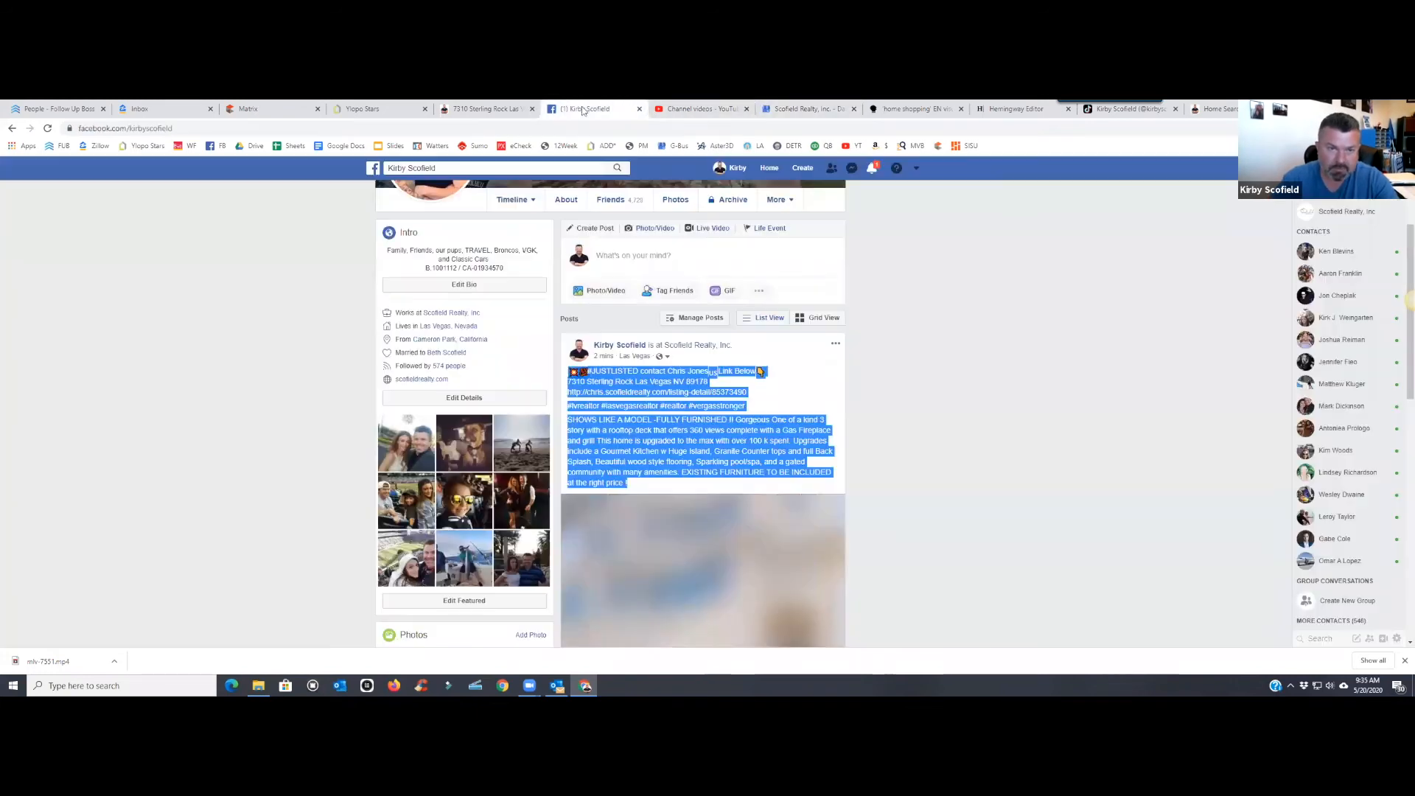
click(691, 347)
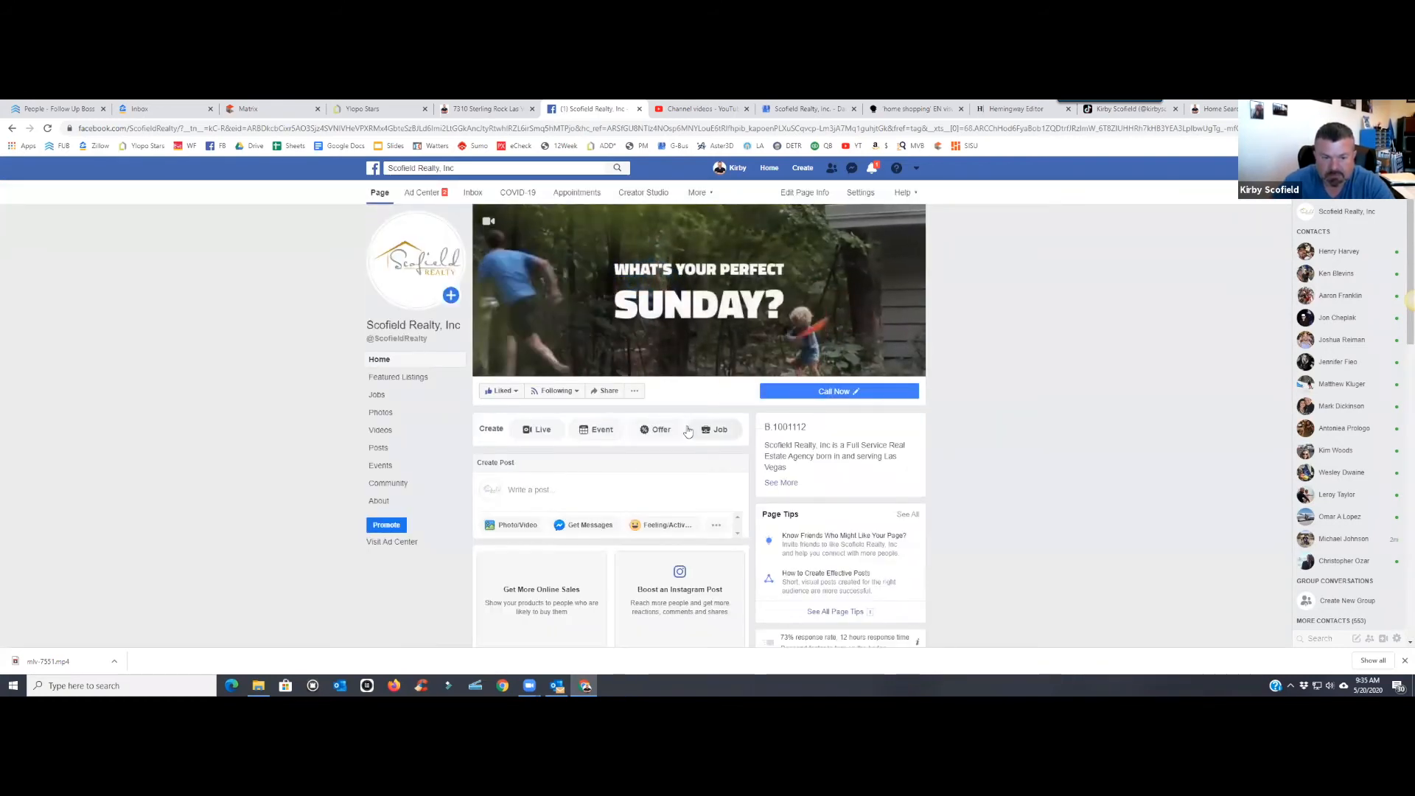
scroll(688, 431, down, 3)
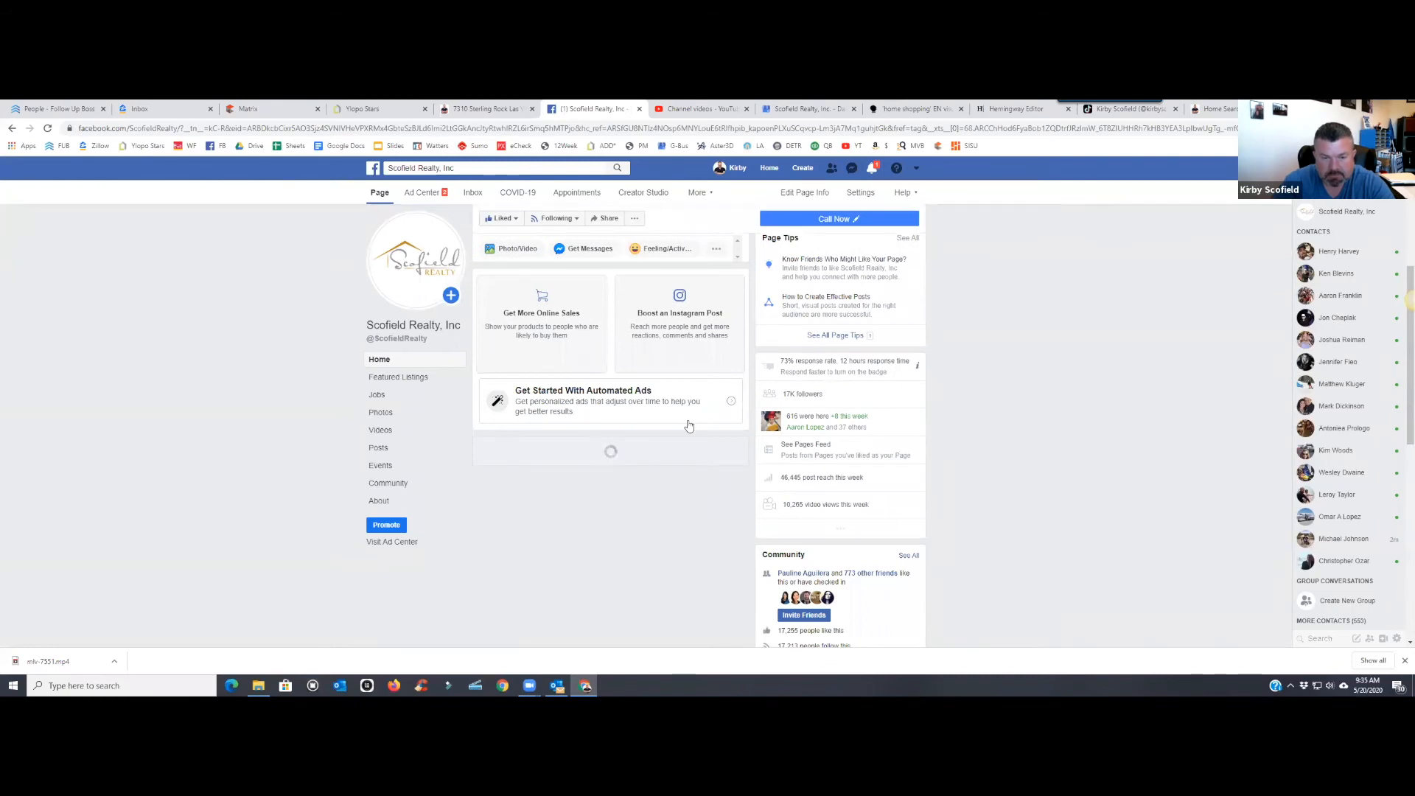
scroll(688, 426, down, 5)
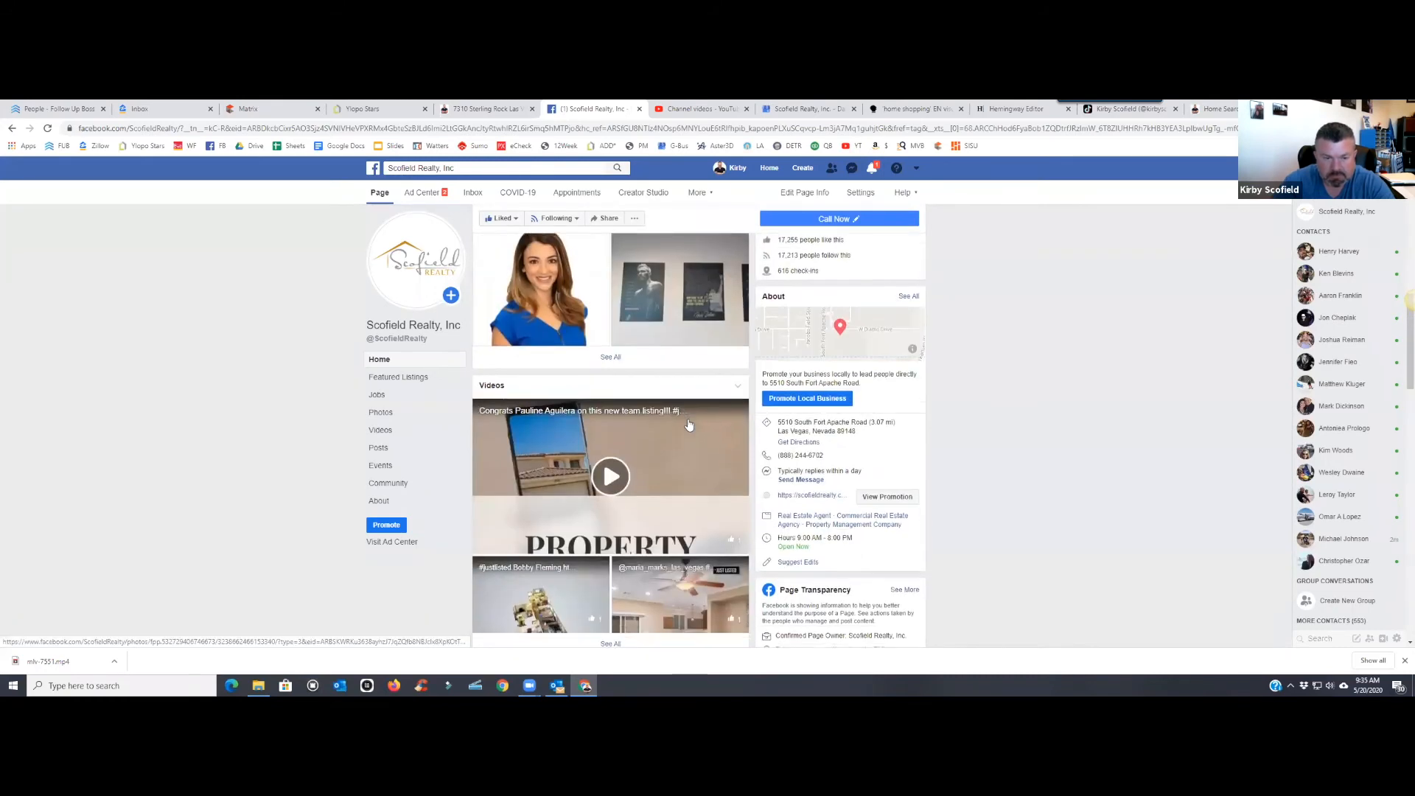
scroll(688, 425, down, 4)
scroll(689, 425, up, 3)
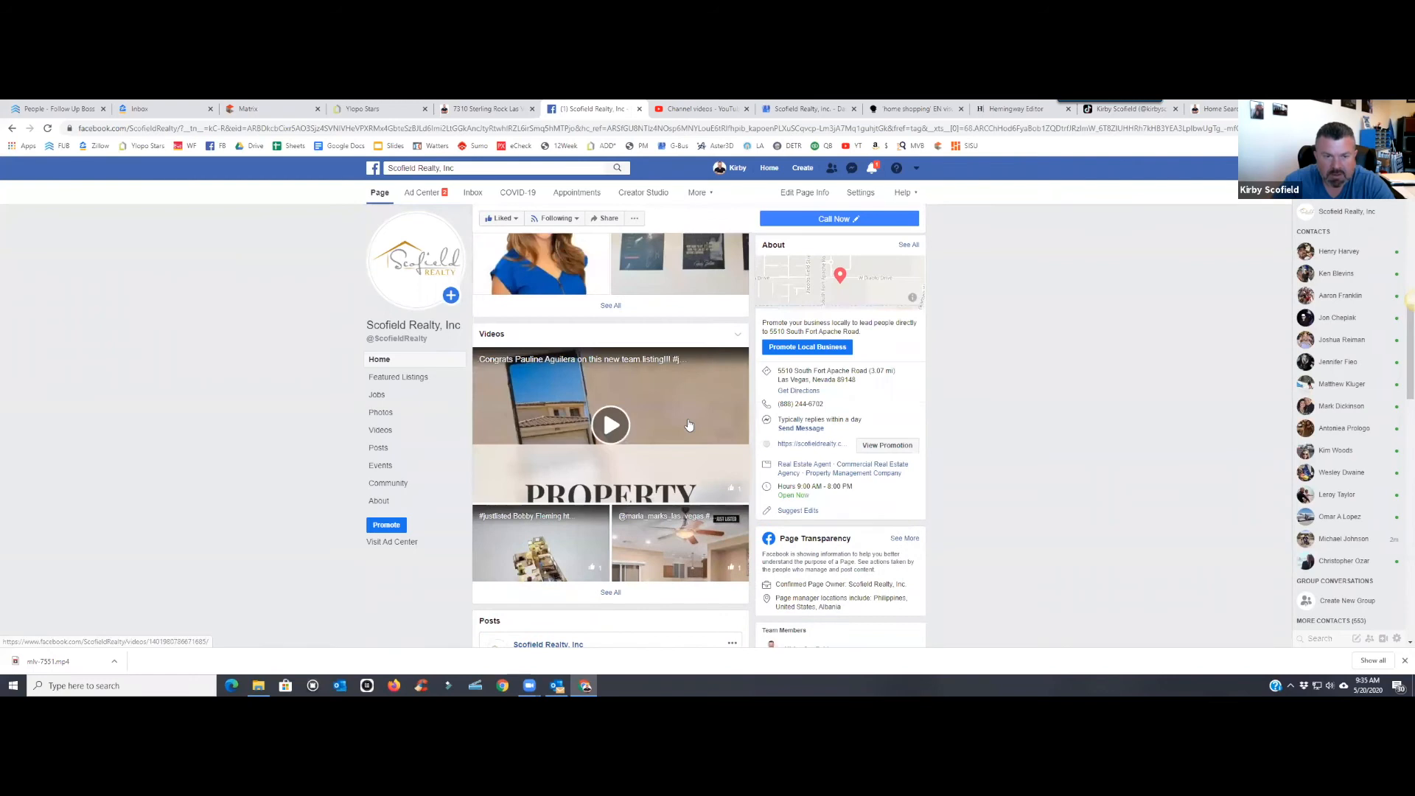
scroll(688, 425, up, 3)
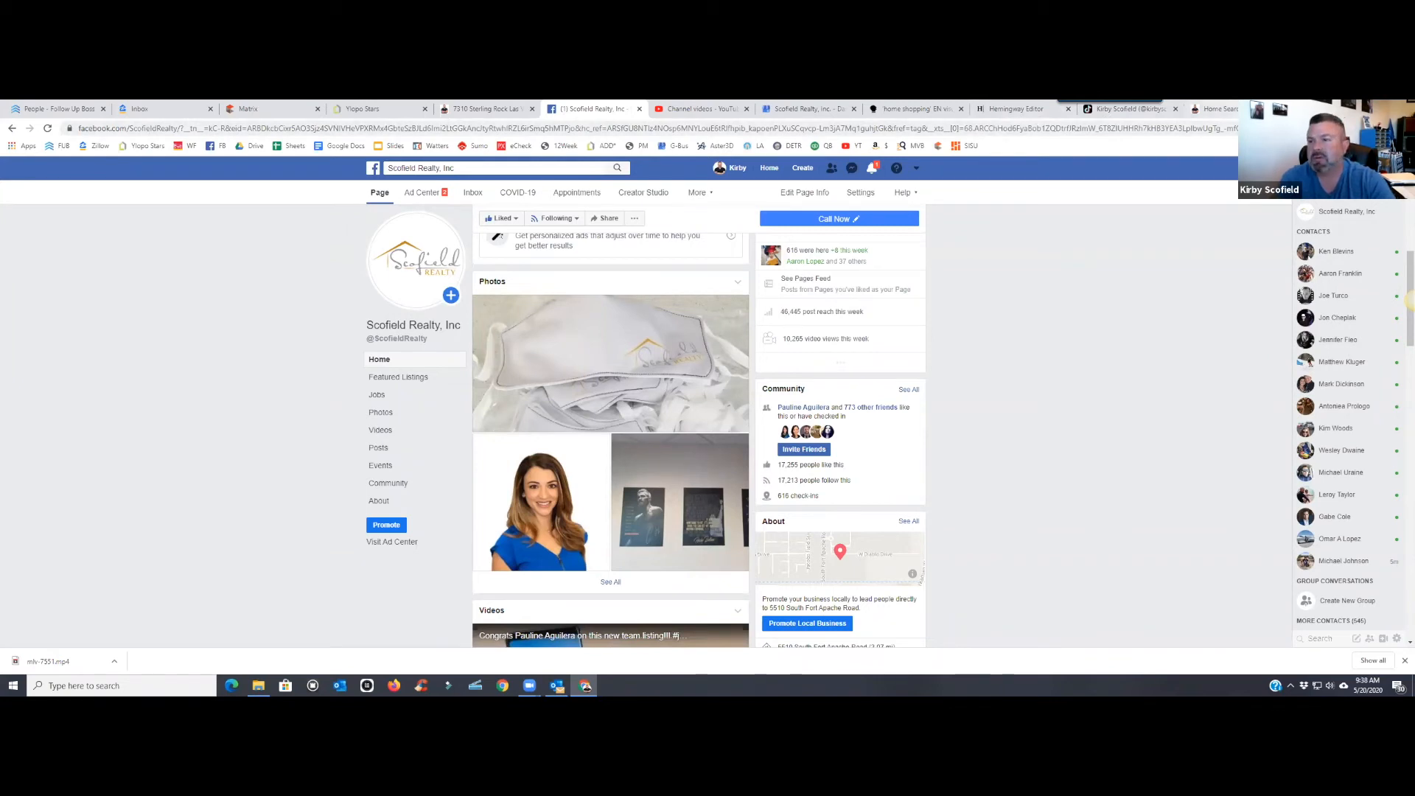
- Reach Instagram via a web search, skip notifications, and open the scofieldrealty profile's newest post
click(1233, 109)
text(instagram)
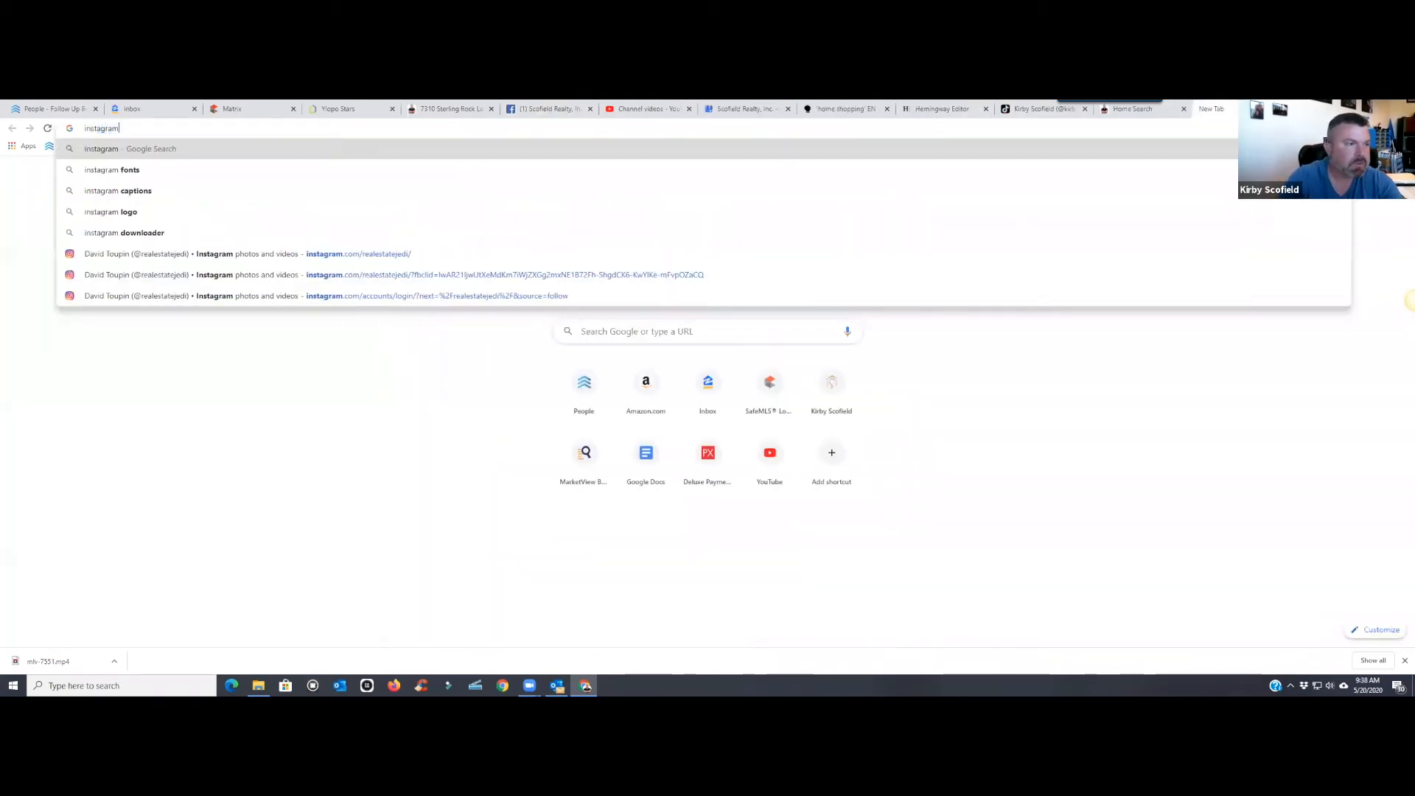
key(Return)
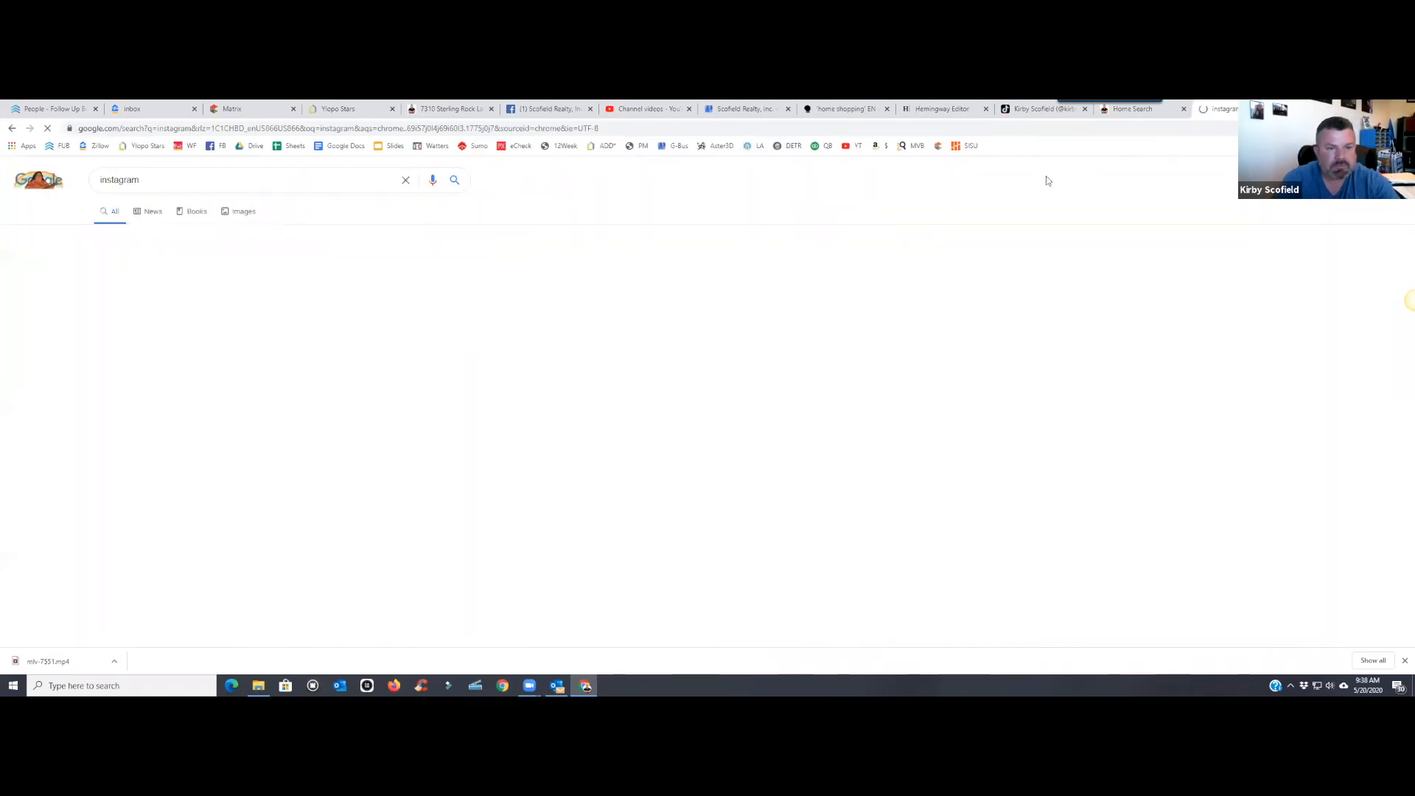
click(107, 279)
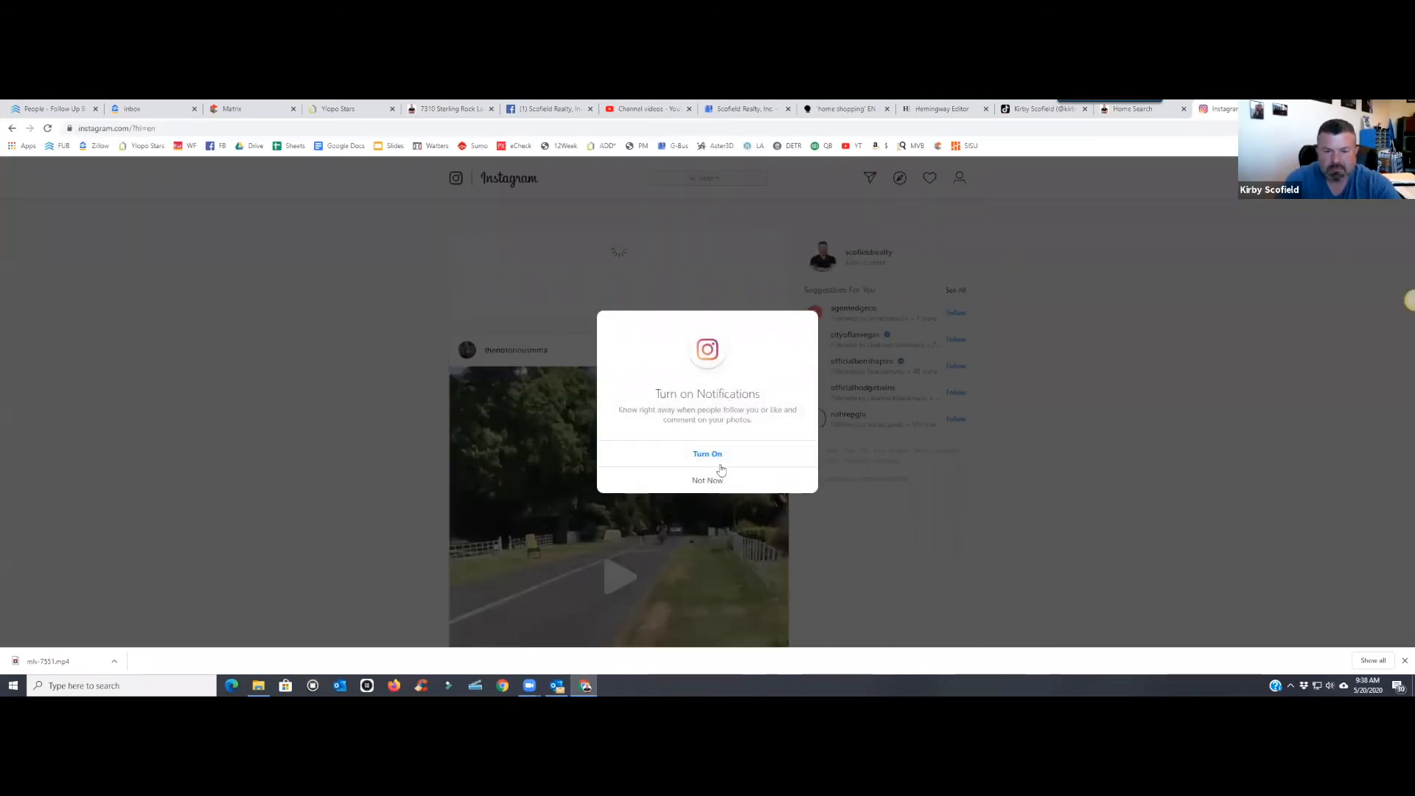
click(717, 455)
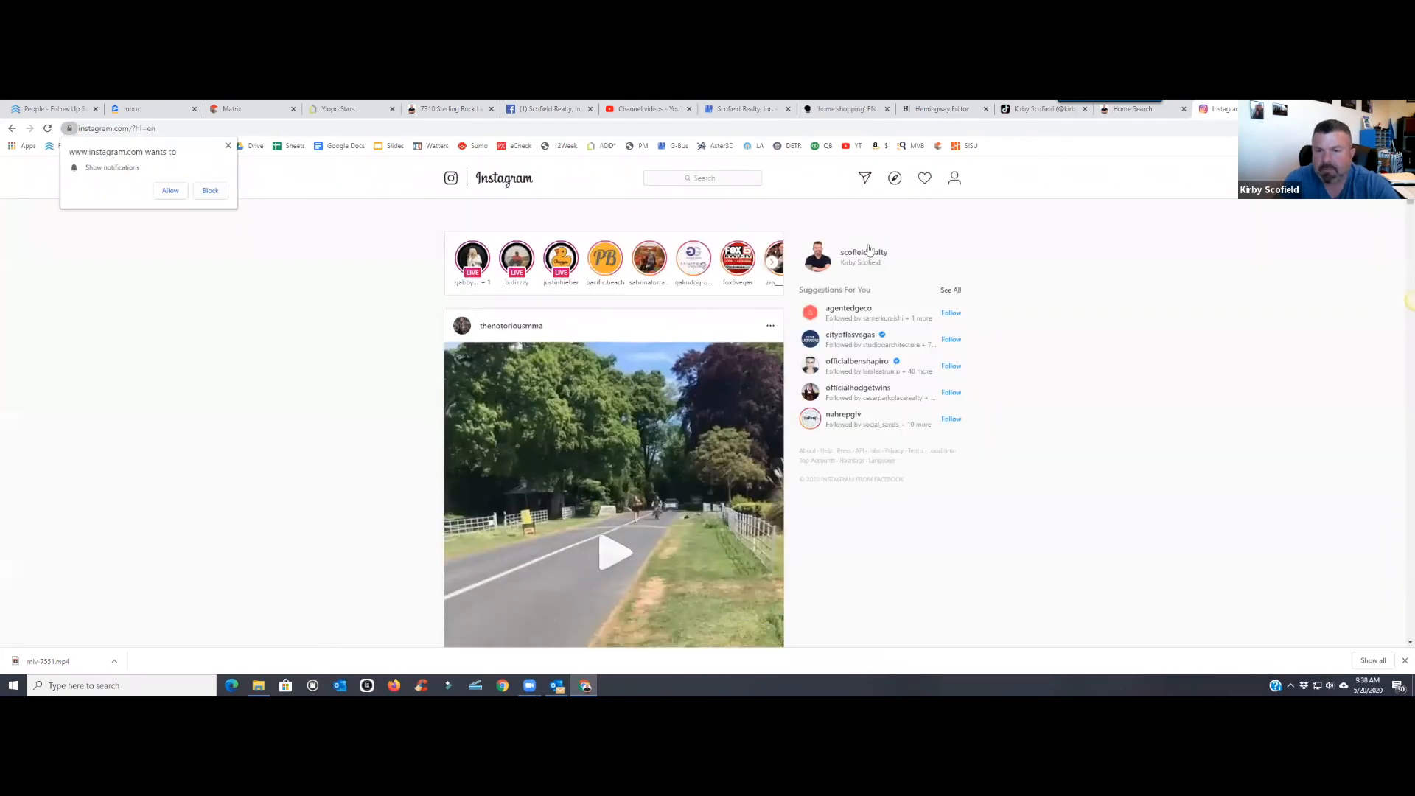
click(955, 180)
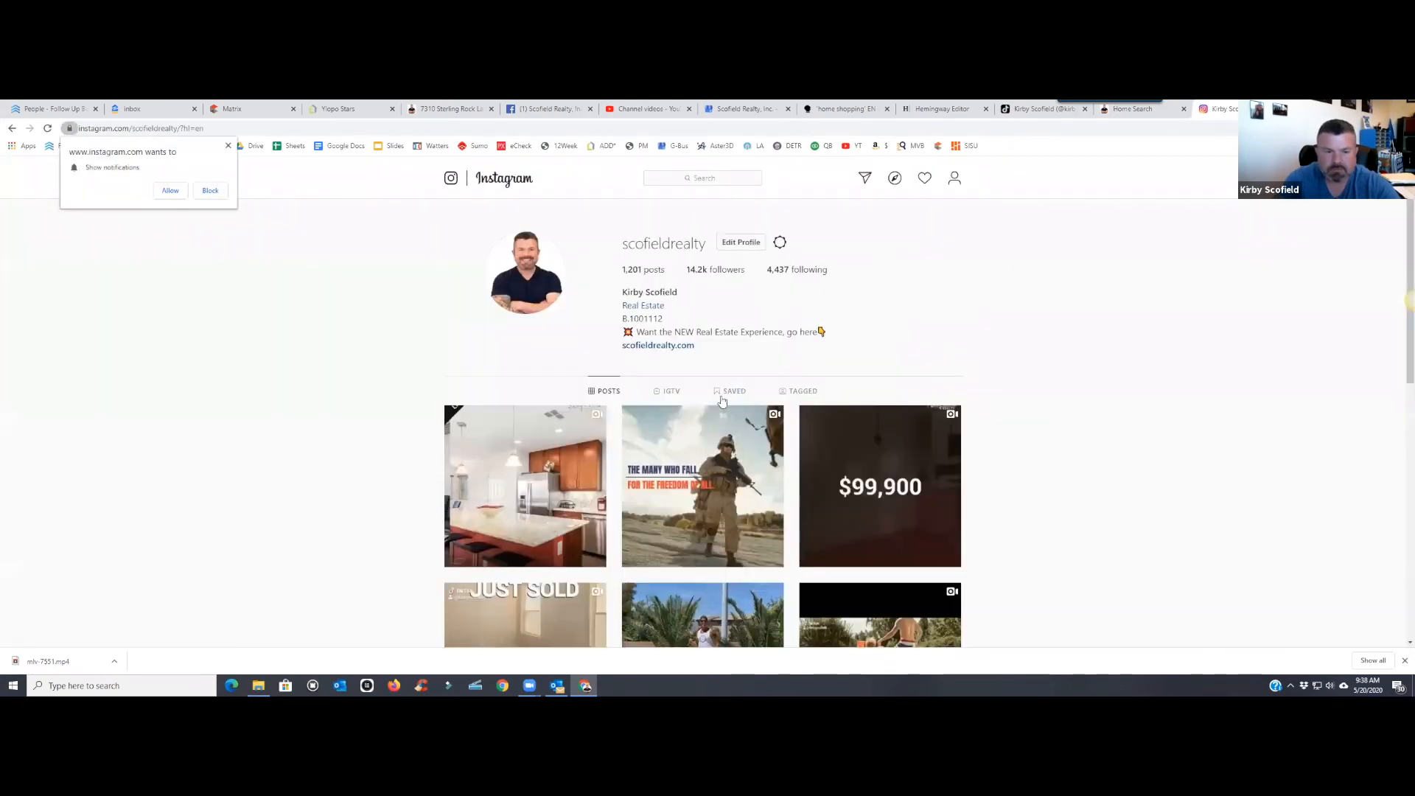
click(566, 451)
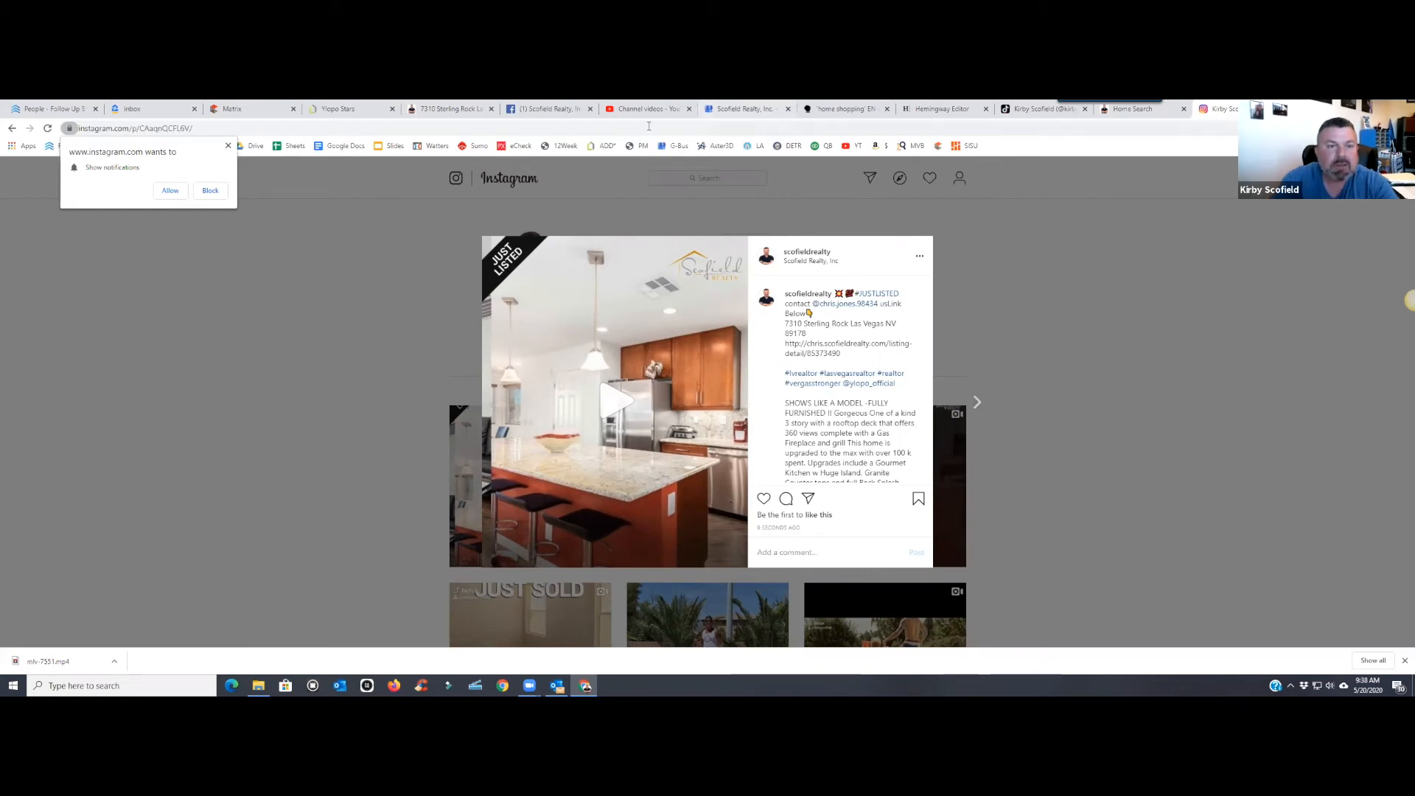
click(451, 109)
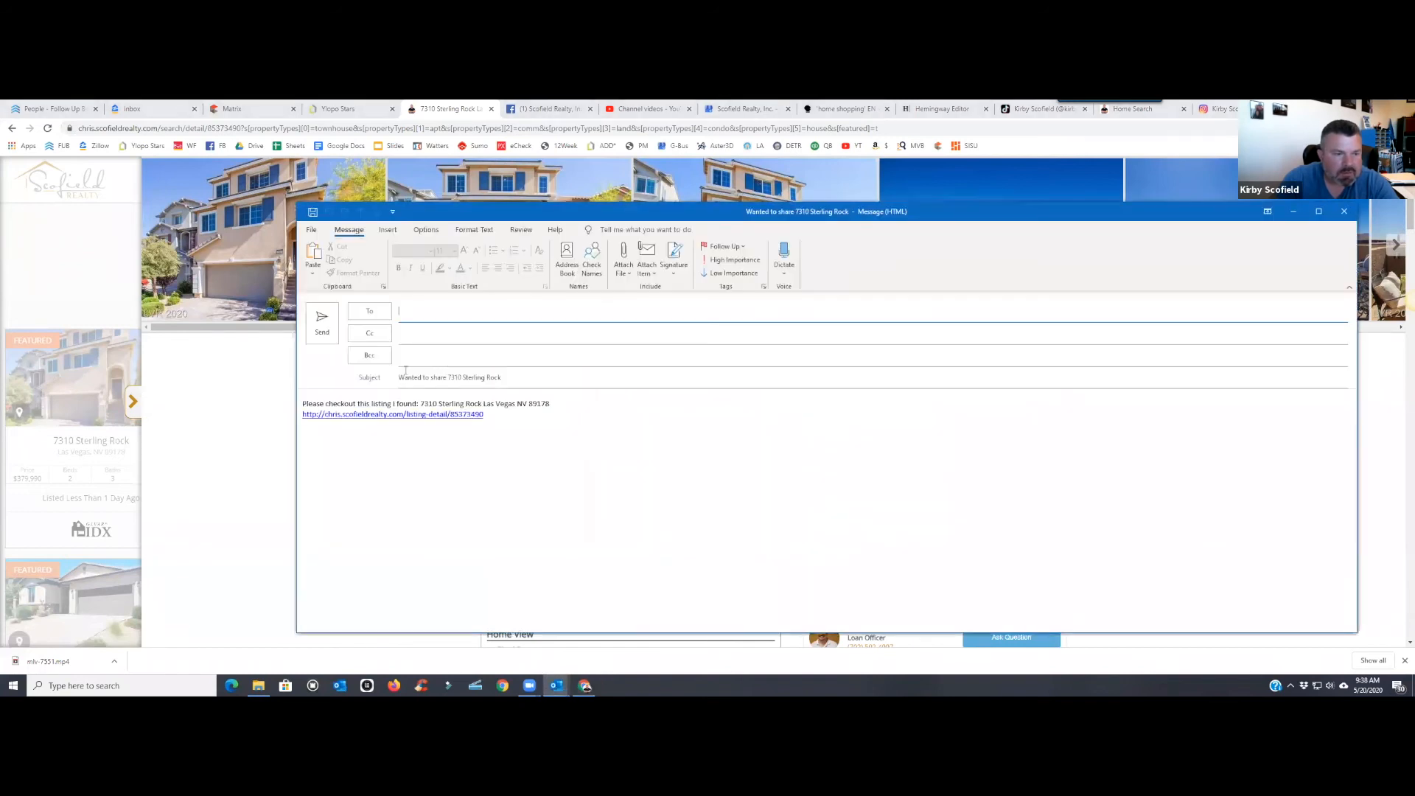
triple_click(474, 415)
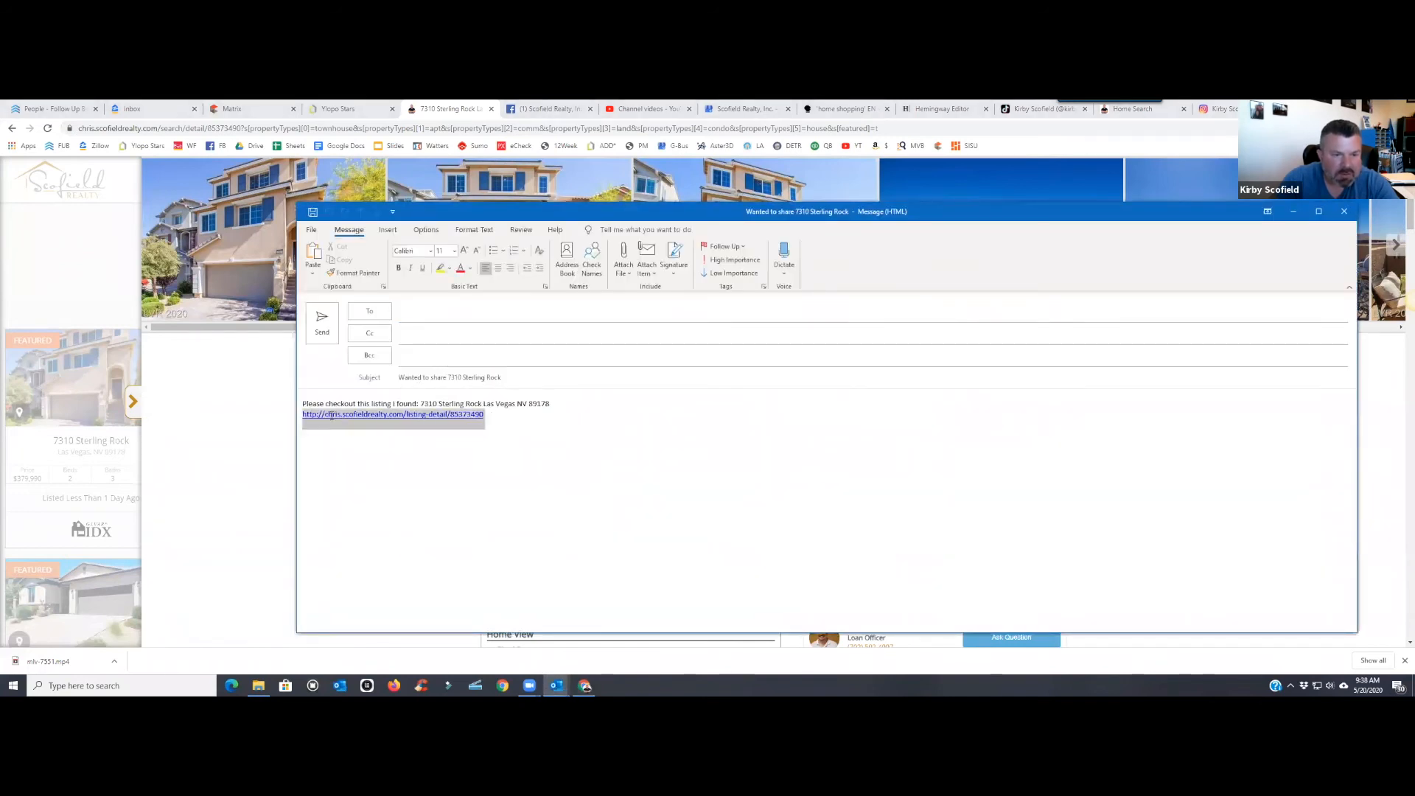
click(445, 458)
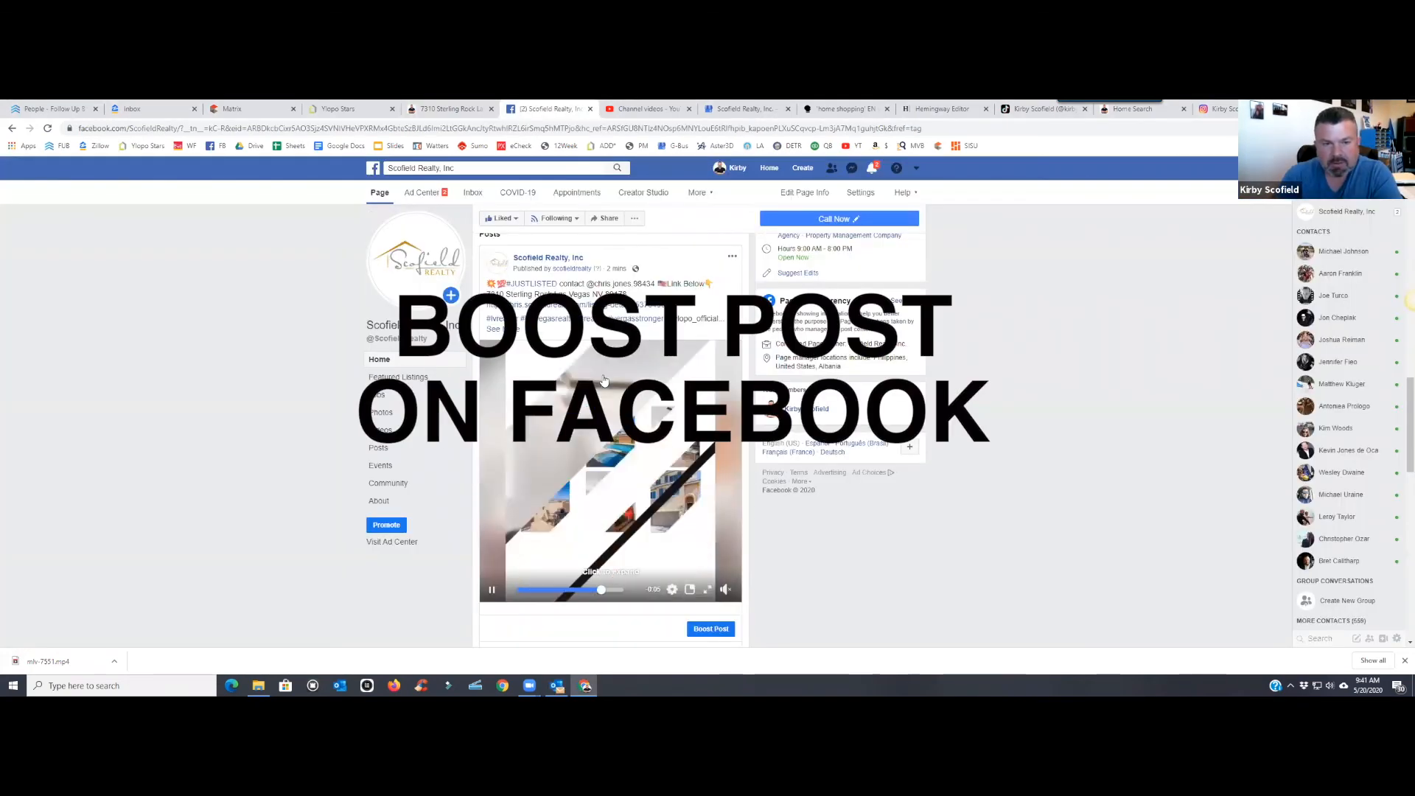
scroll(604, 380, down, 10)
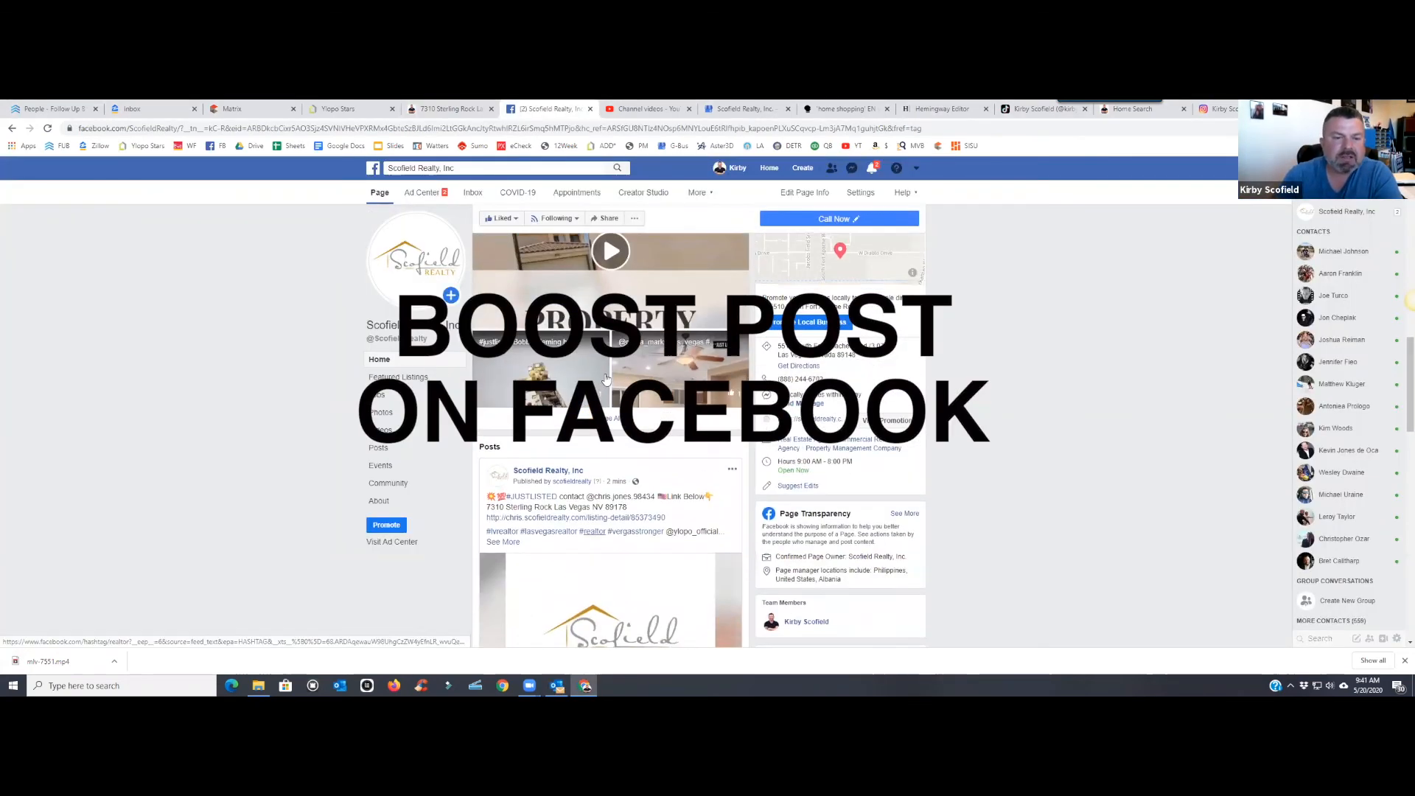
scroll(606, 380, down, 4)
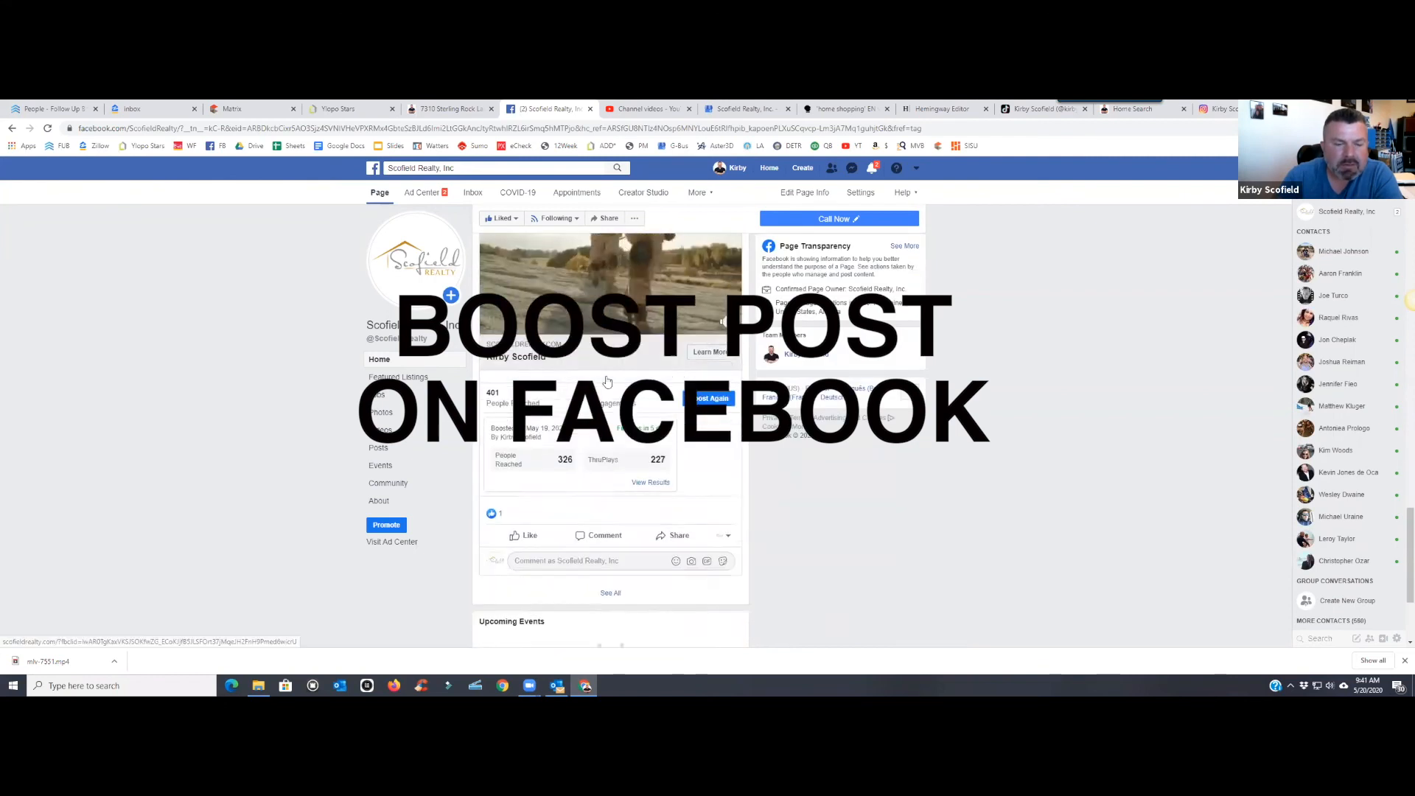
scroll(606, 379, up, 8)
scroll(606, 381, up, 3)
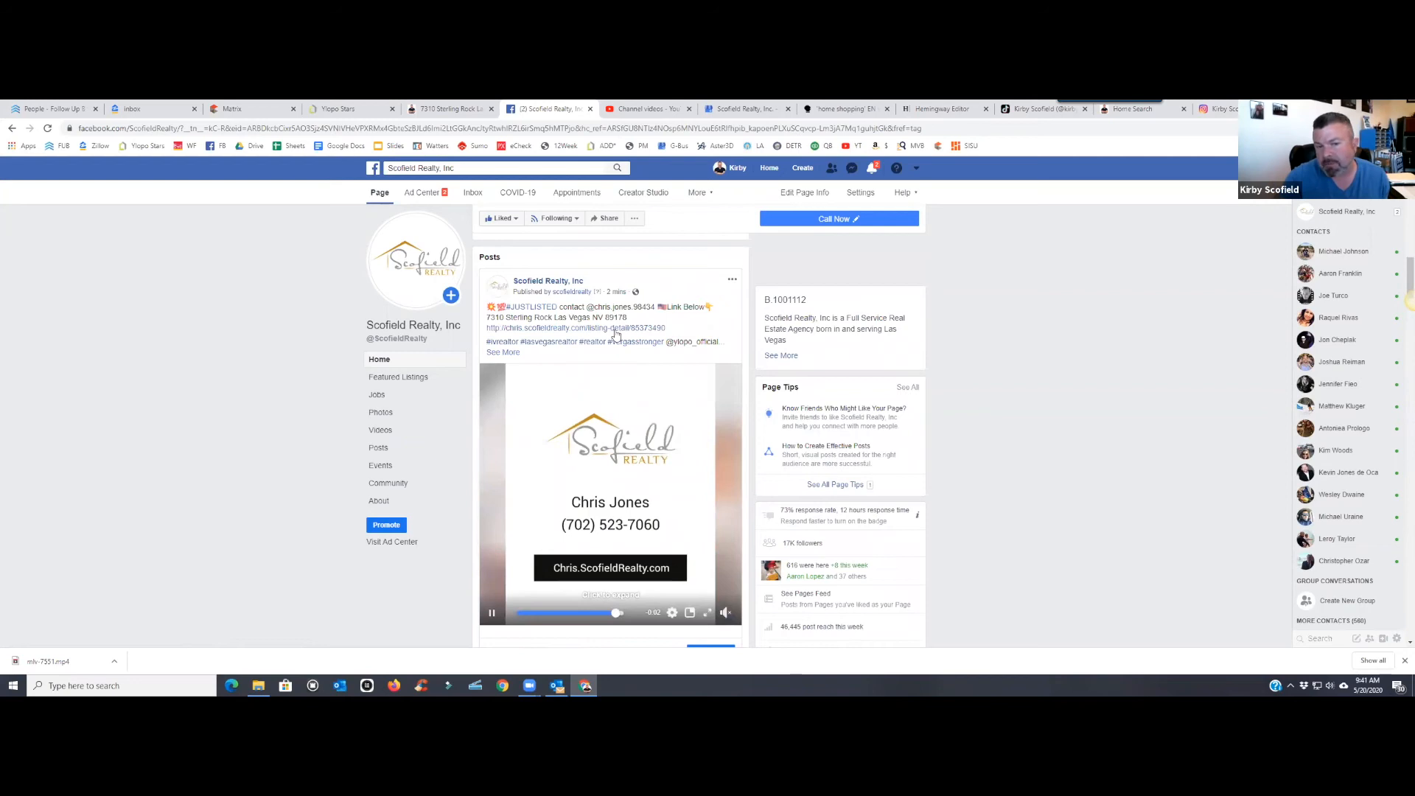
scroll(646, 380, down, 1)
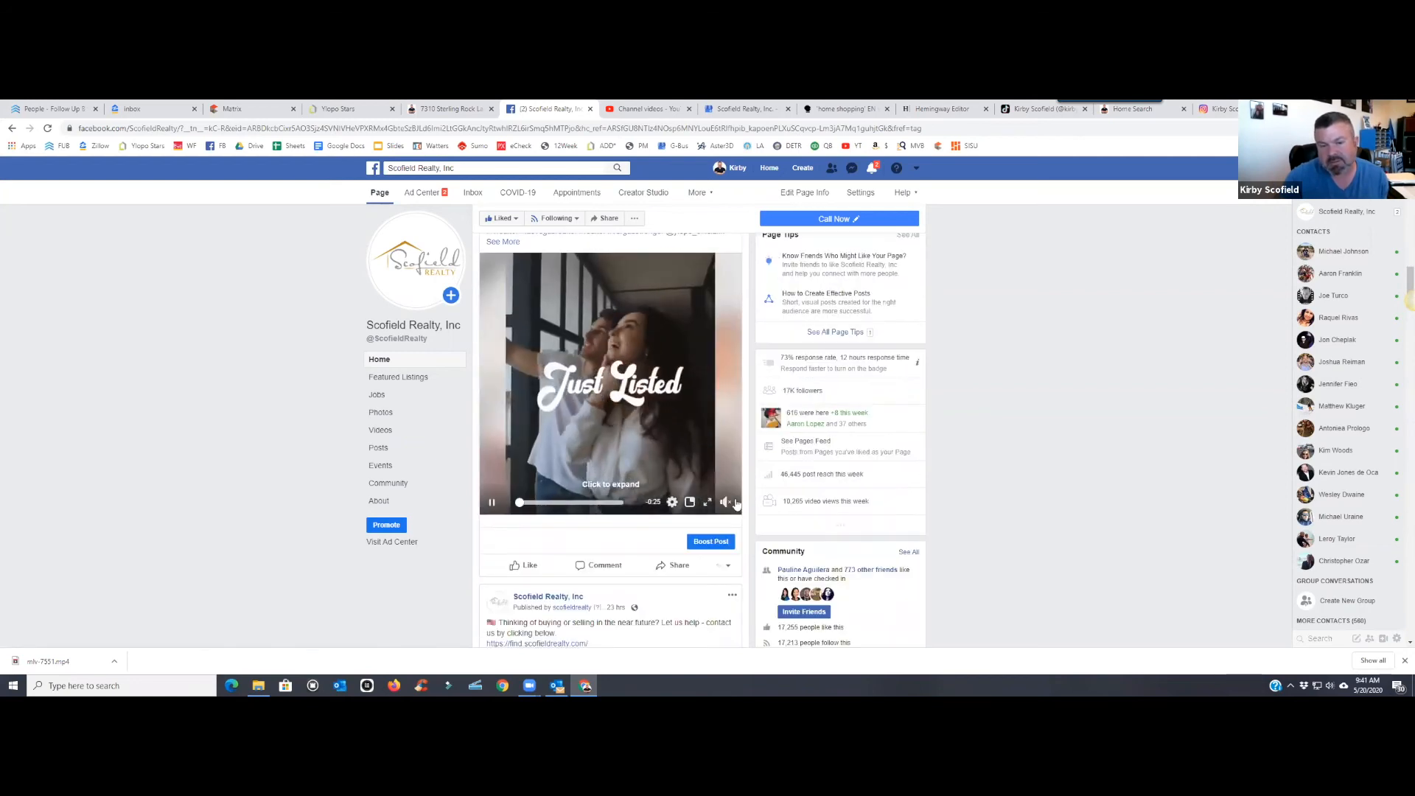
click(722, 543)
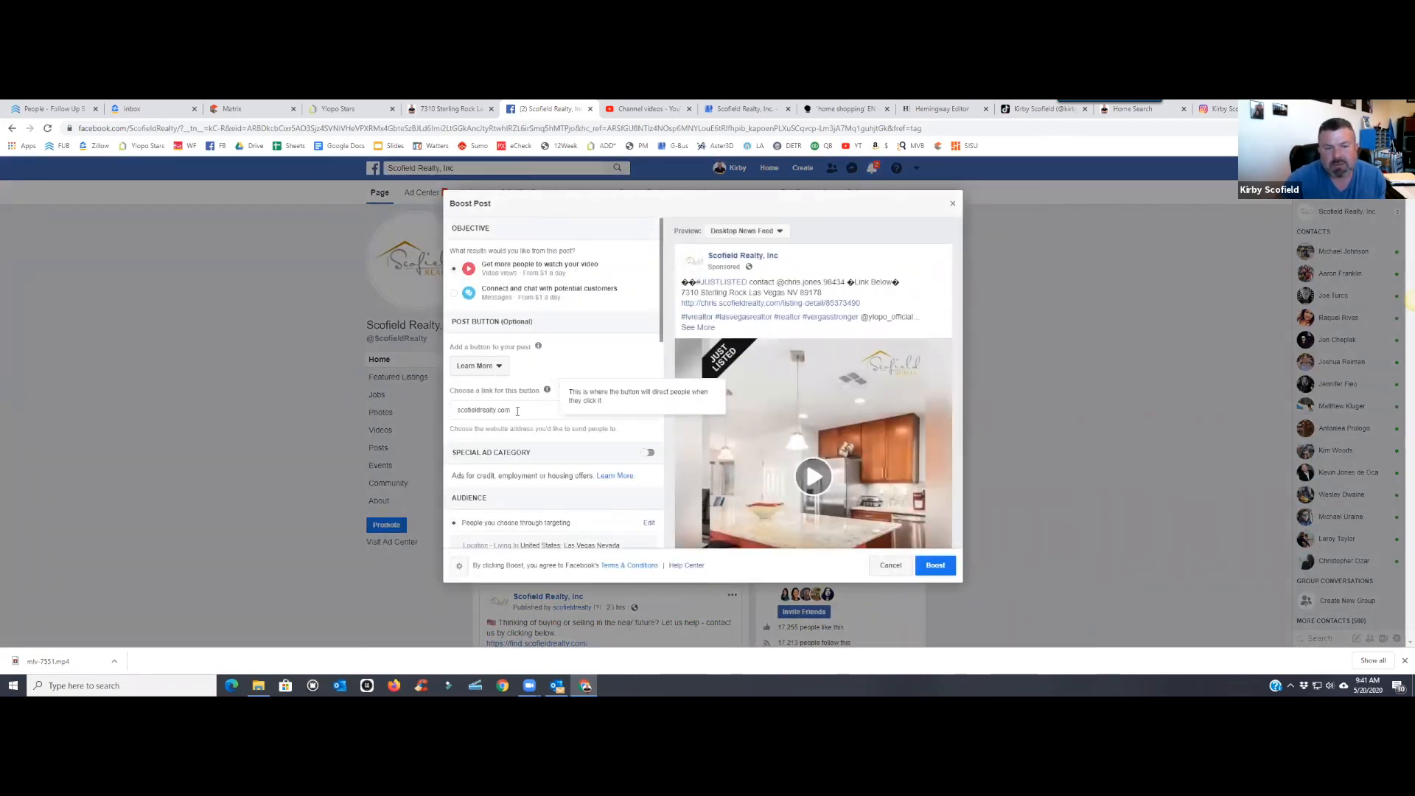
drag(516, 411, 449, 414)
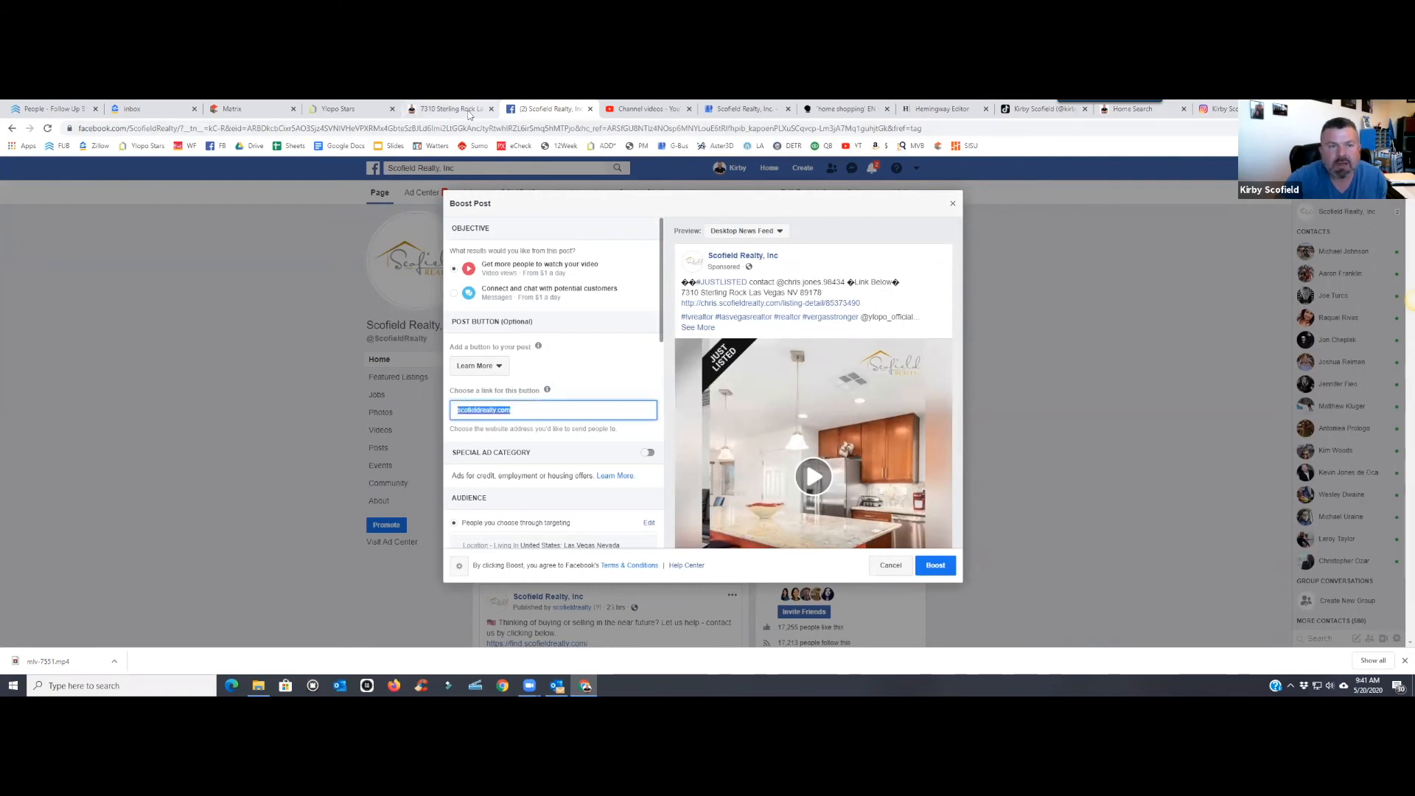
key(ctrl+shift+Tab)
key(ctrl+Tab)
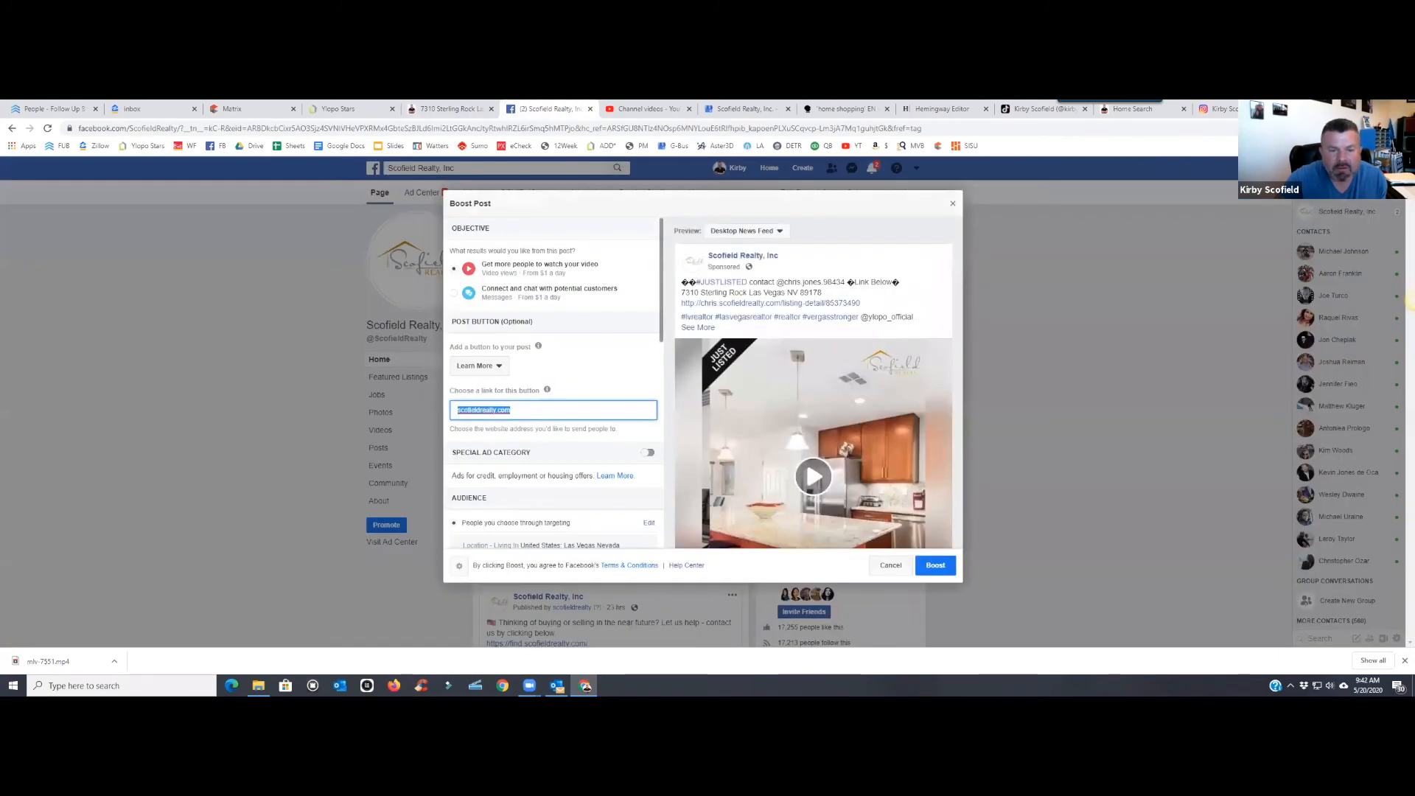
key(alt+Tab)
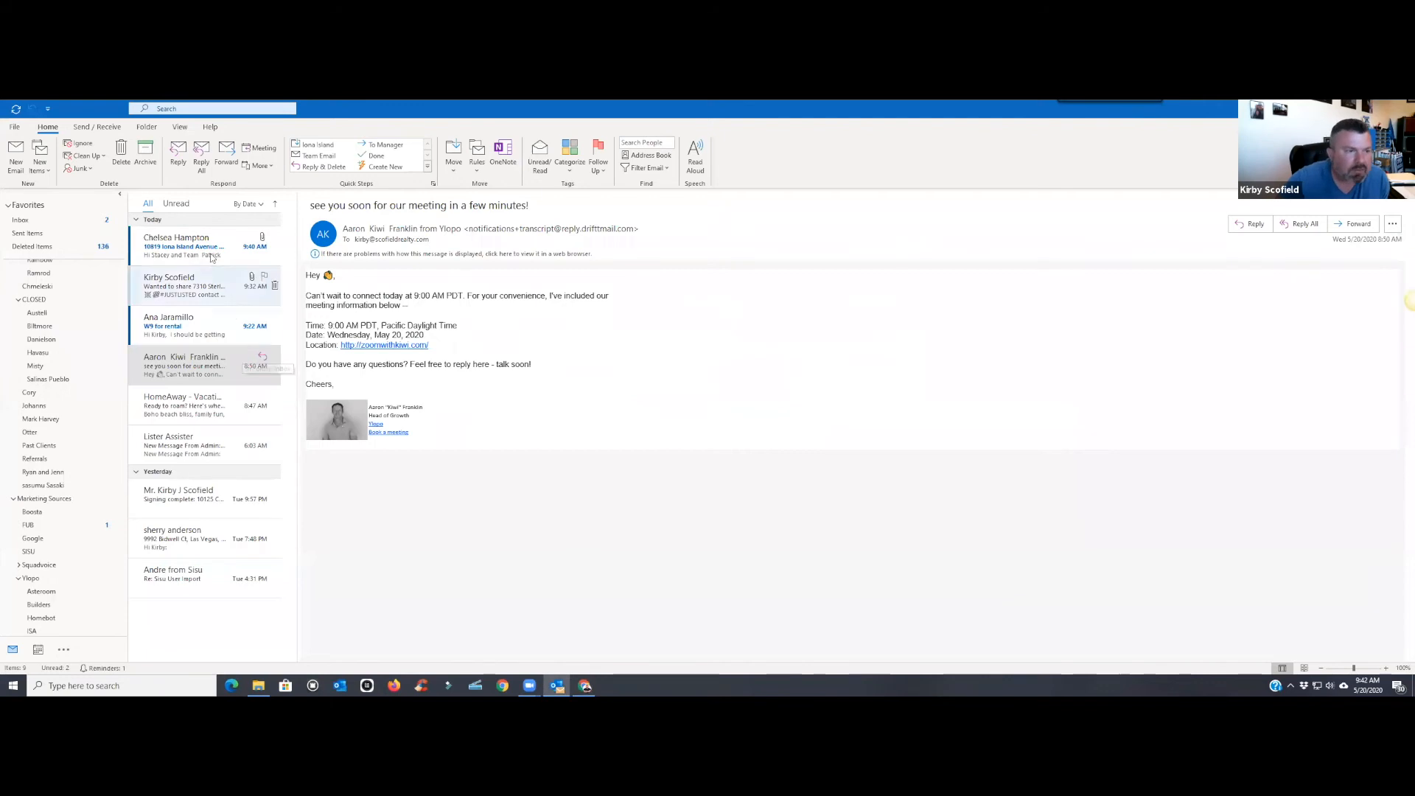
click(212, 331)
key(Down)
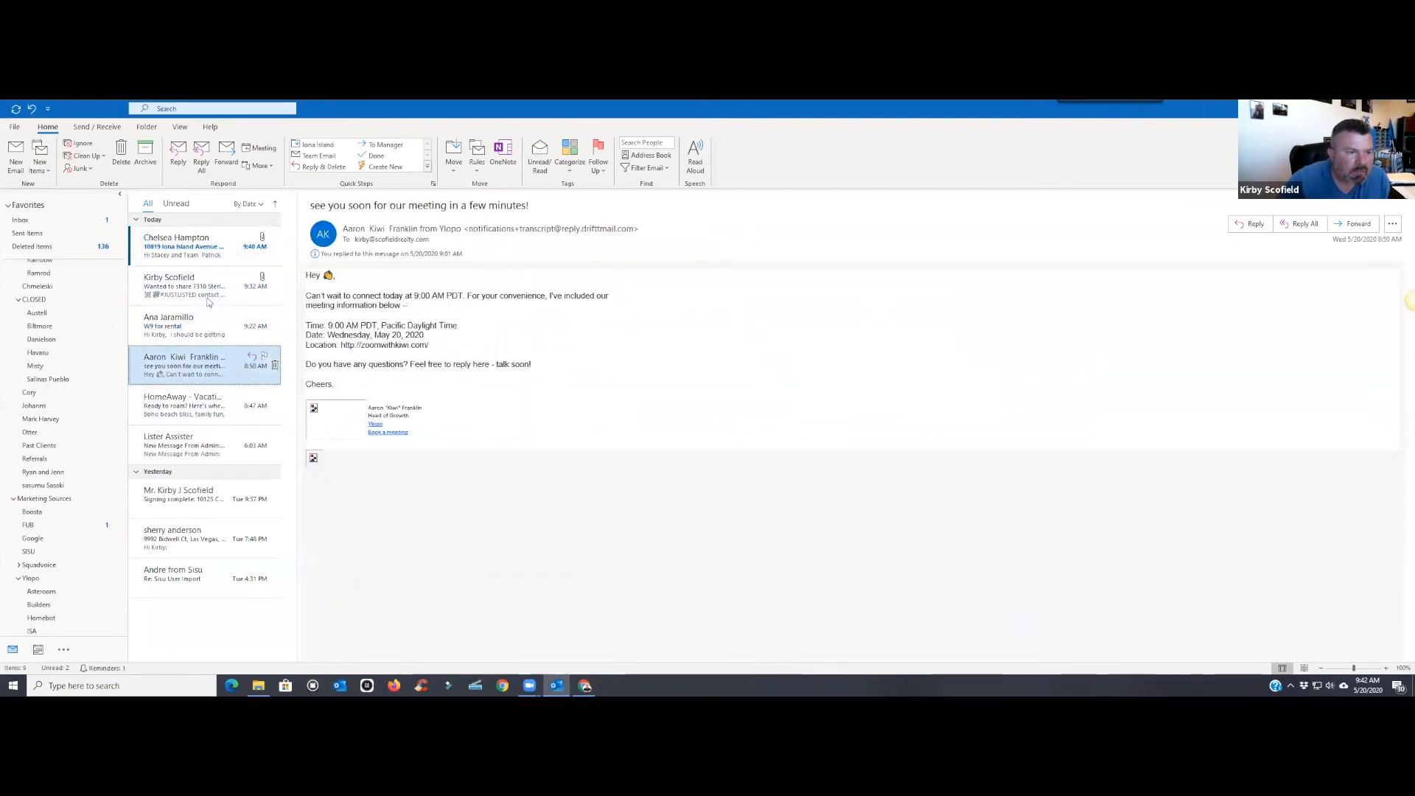
key(Up)
key(Up)
- Copy the listing URL from the email into the boost's button link field
drag(495, 311, 307, 311)
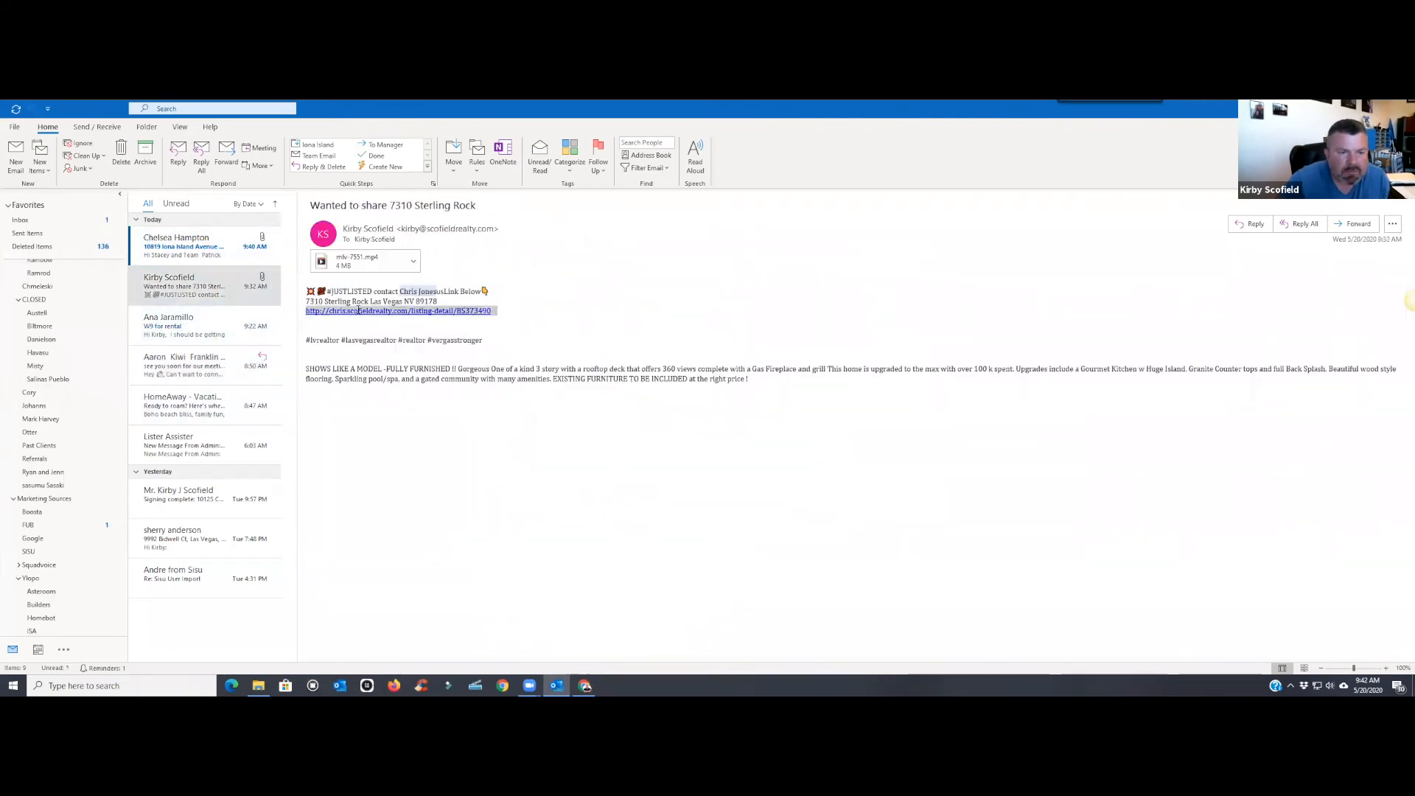
right_click(329, 313)
click(354, 322)
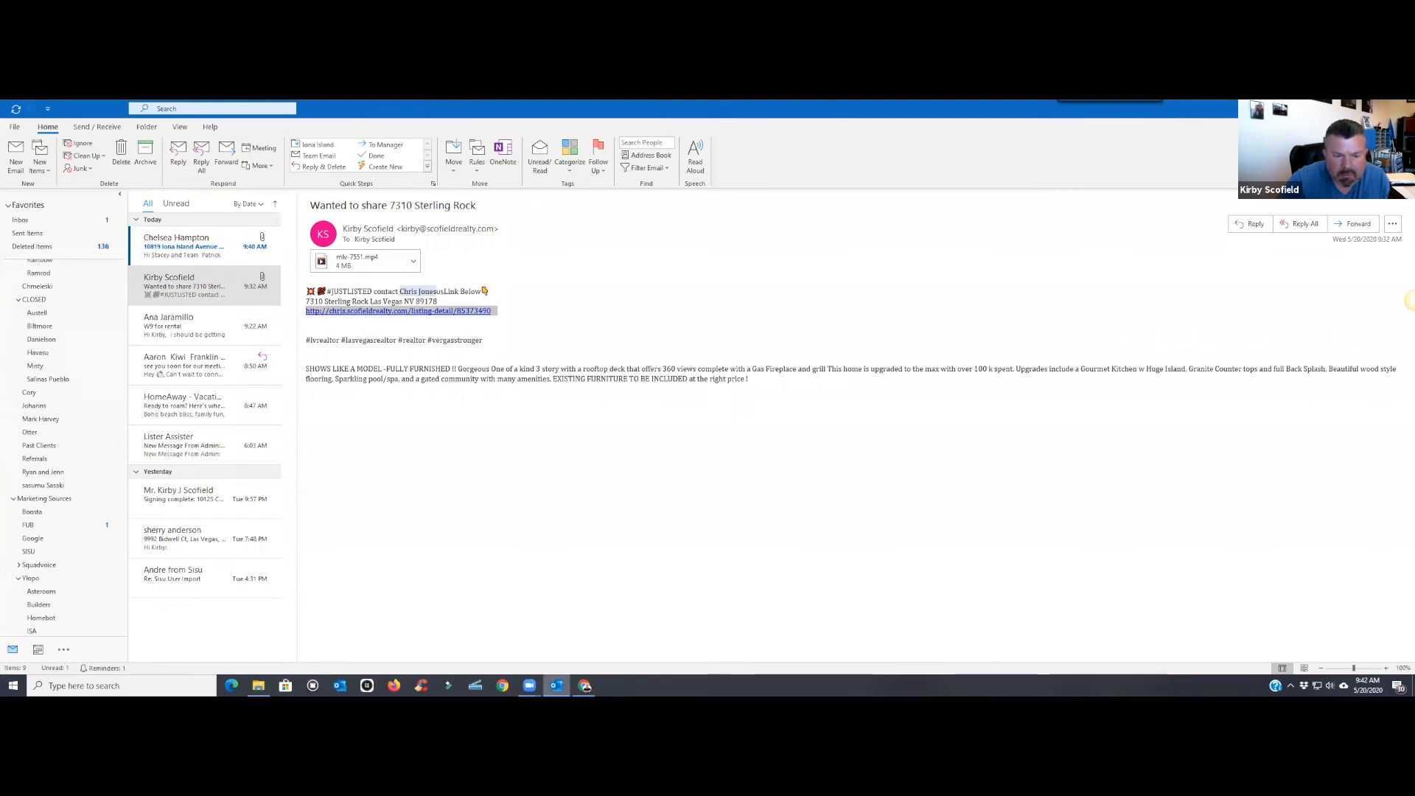
key(alt+Tab)
right_click(541, 413)
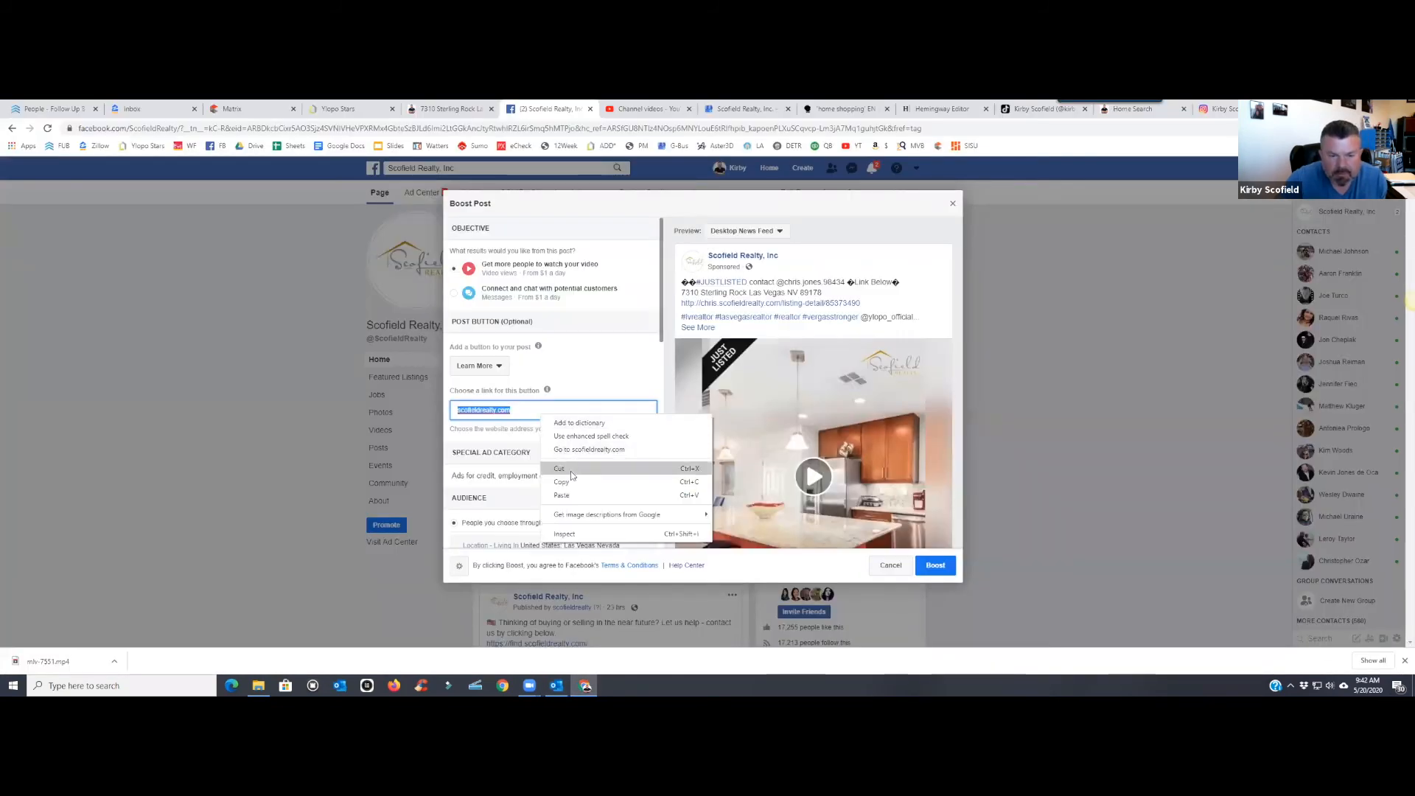
click(570, 488)
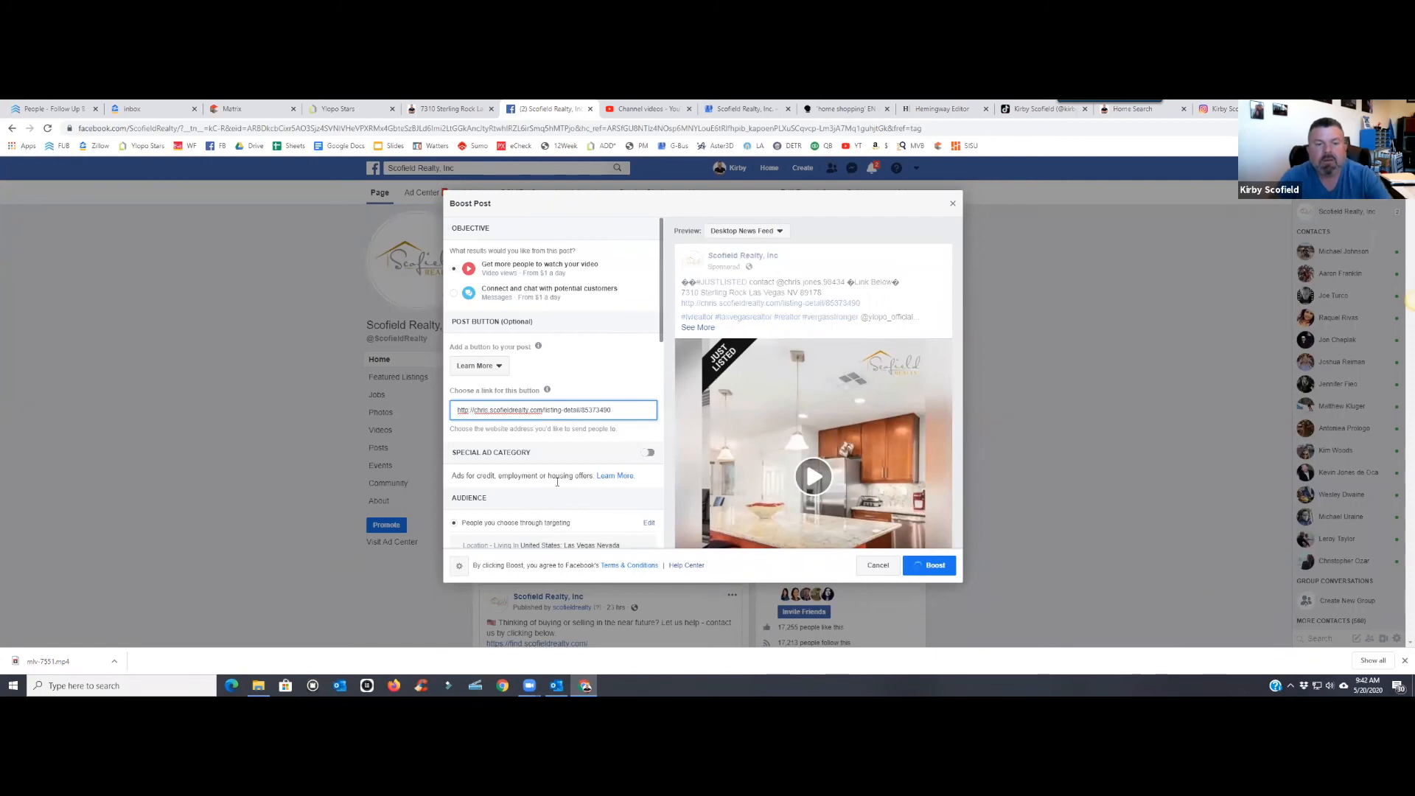
- Turn on the special ad category and set it to Housing
click(648, 453)
scroll(619, 384, down, 3)
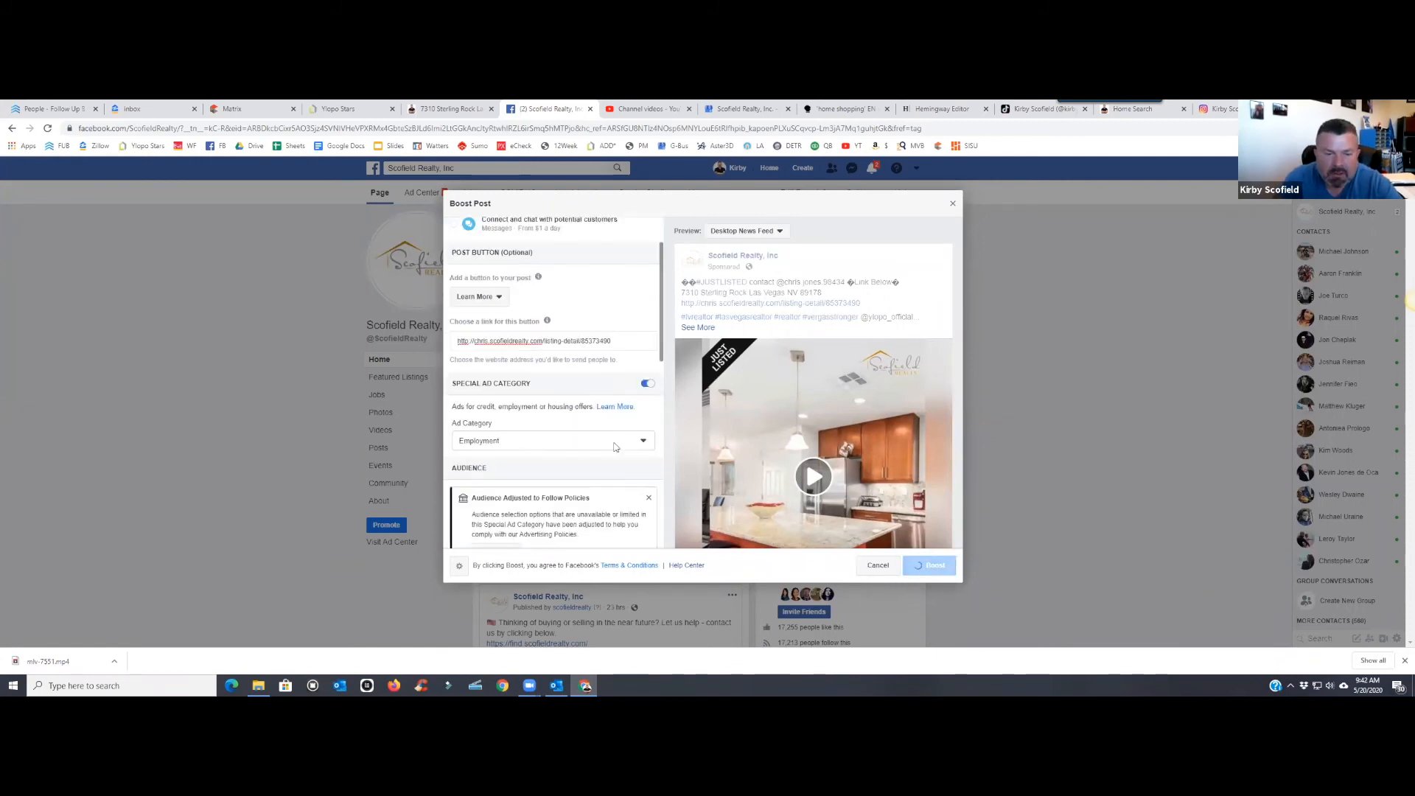
click(621, 344)
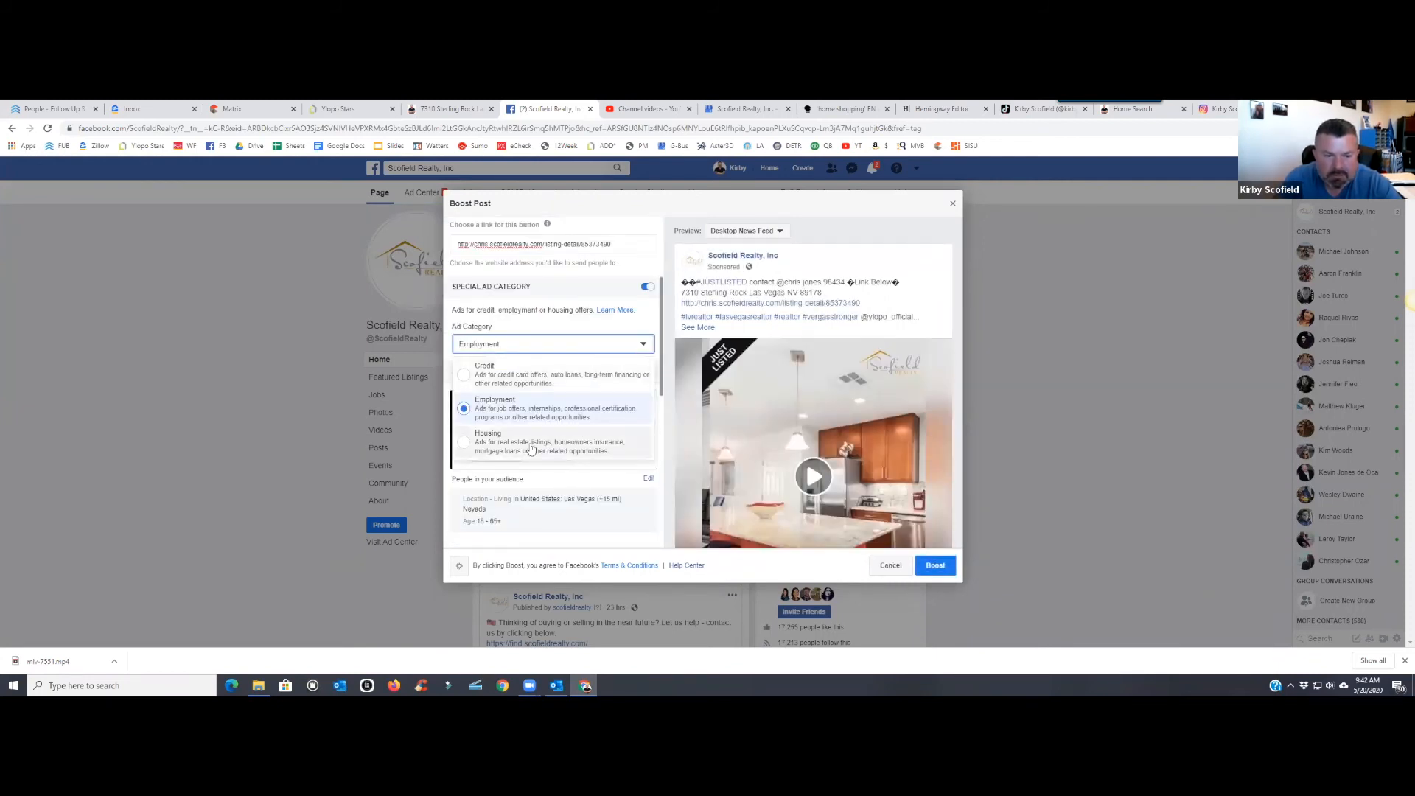
click(609, 442)
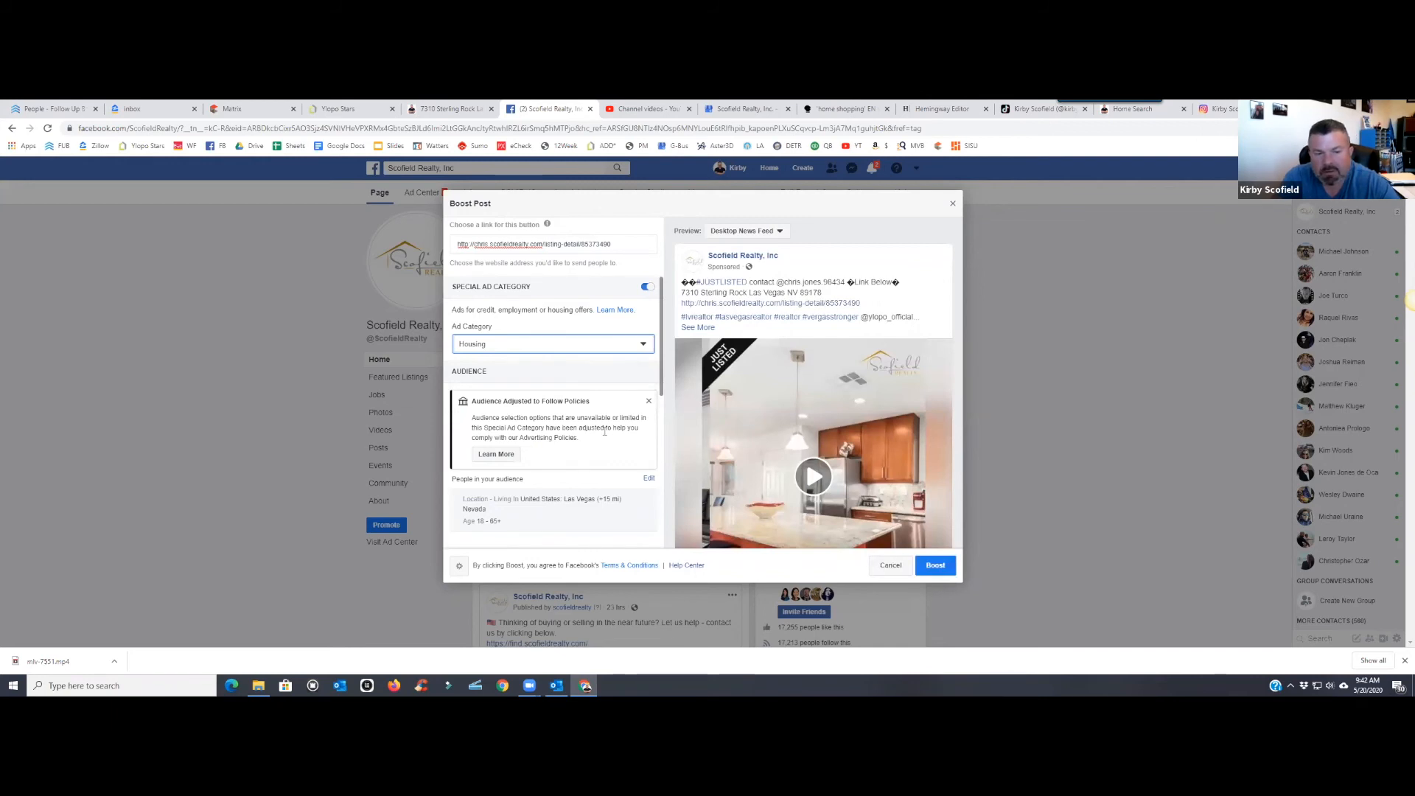
scroll(601, 429, down, 2)
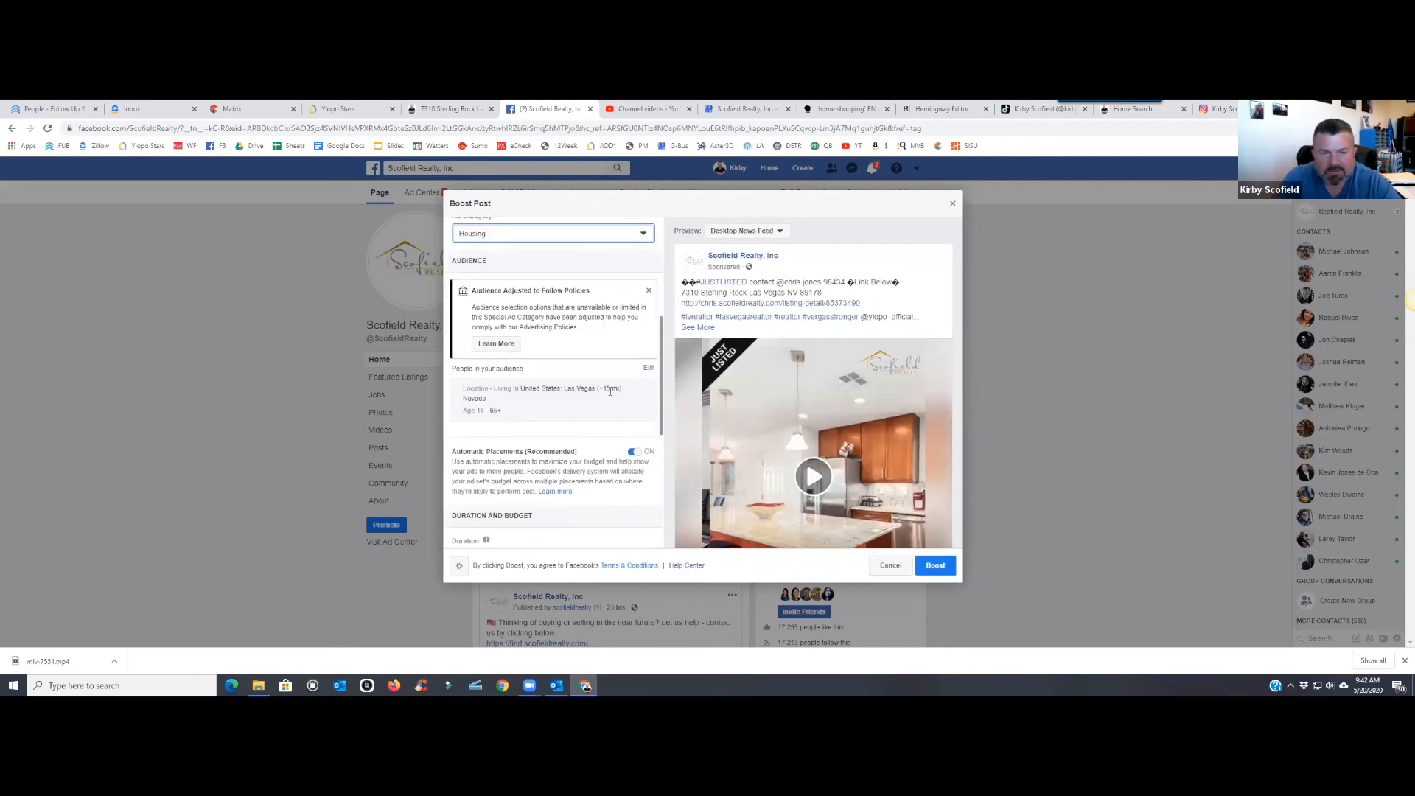
- Widen the boost audience to a 25-mile radius around Las Vegas and save it
click(648, 367)
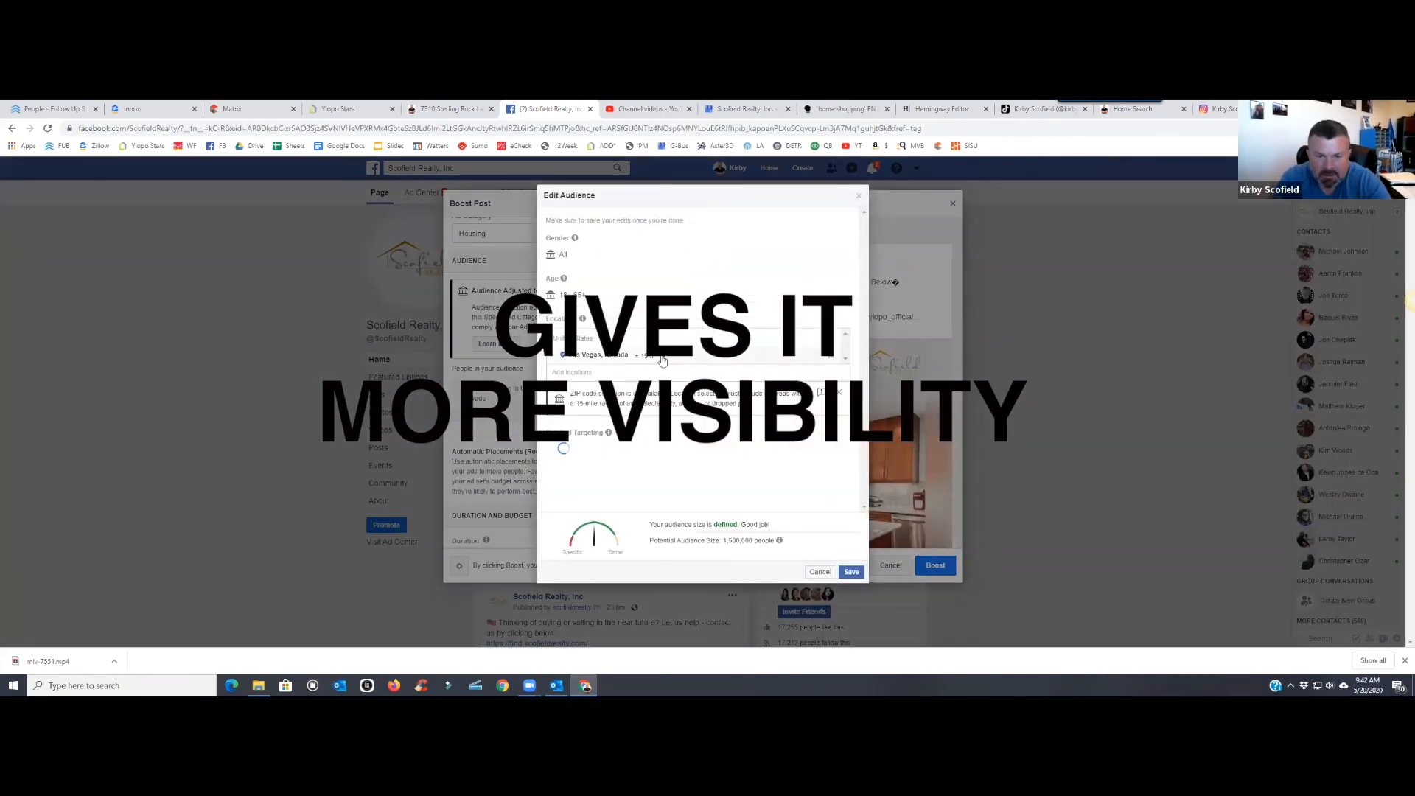
click(662, 358)
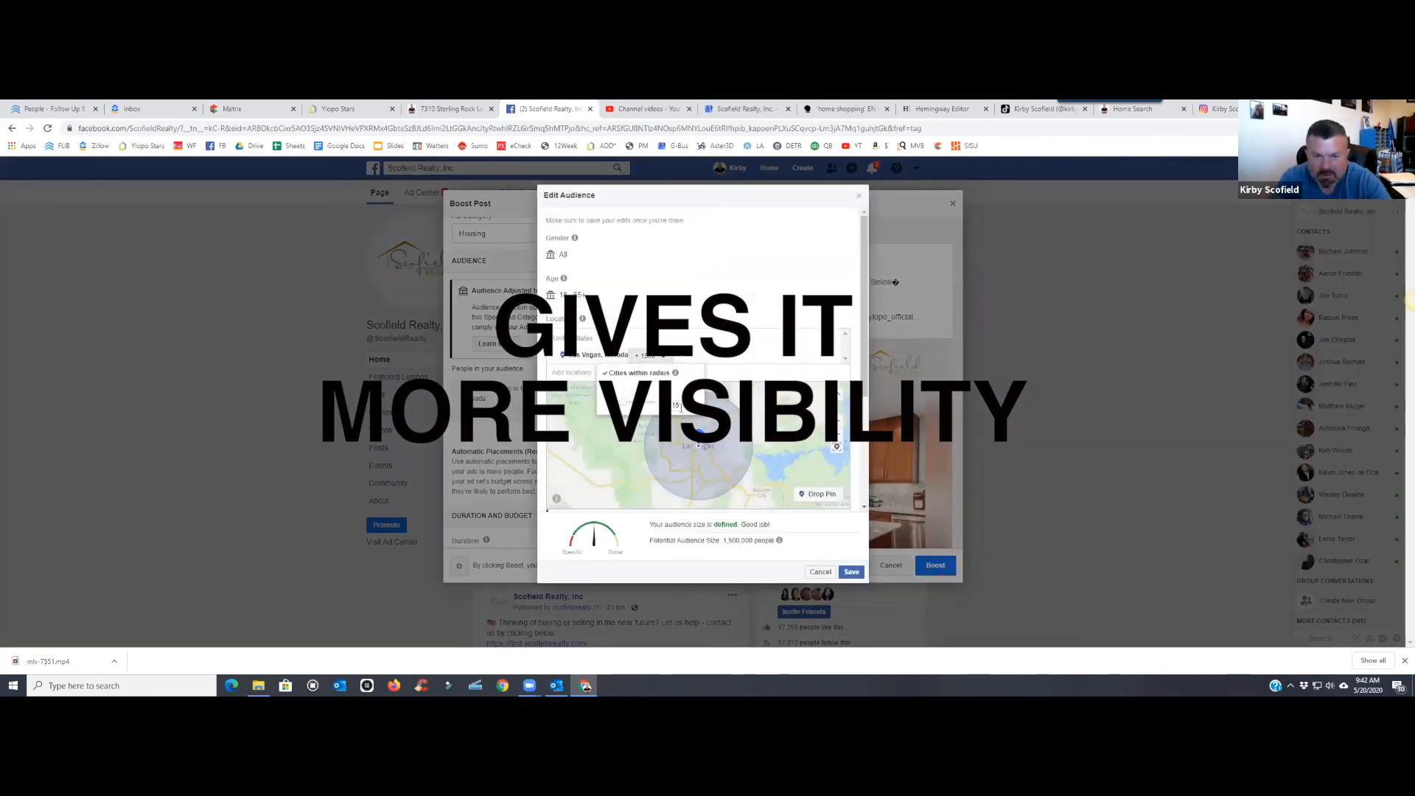
text(2)
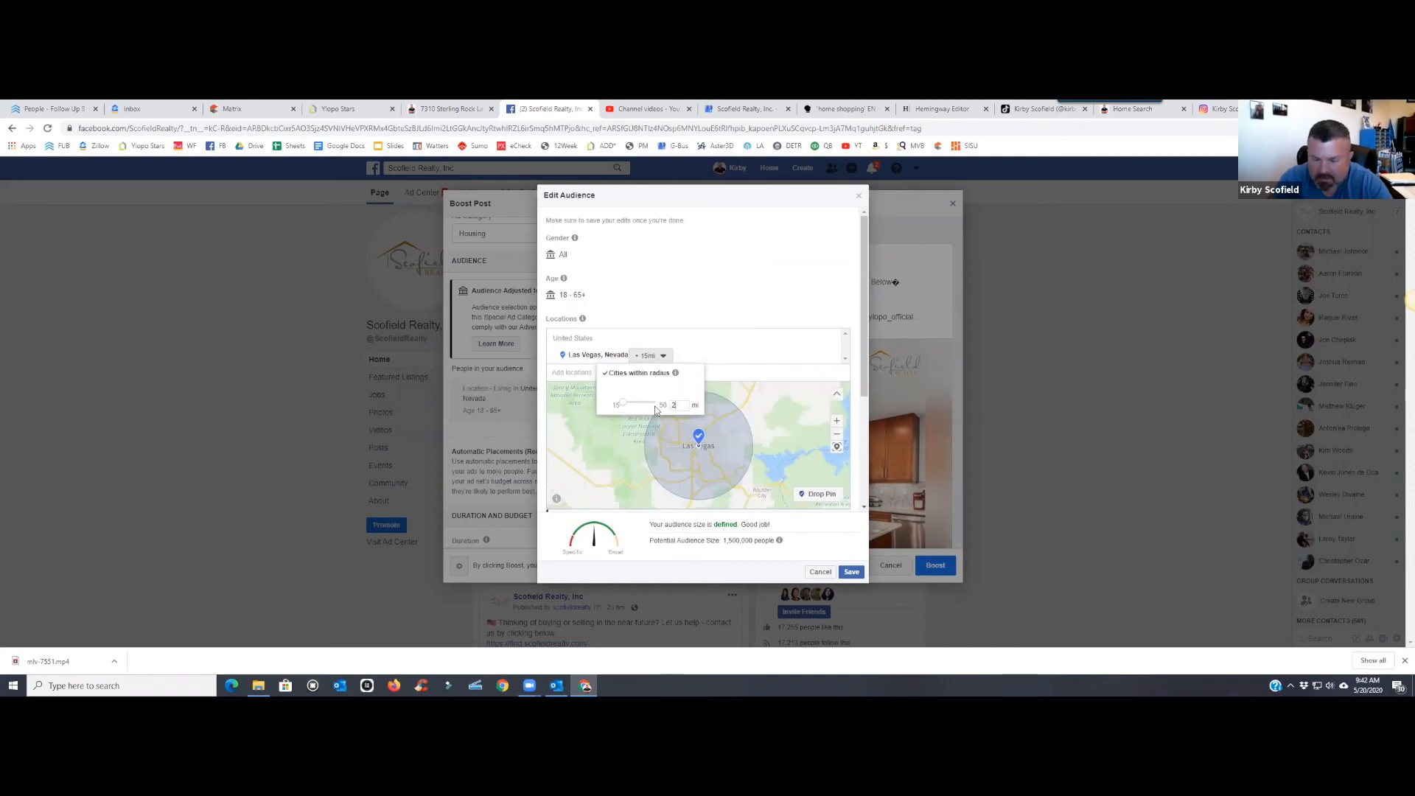
text(5)
key(Return)
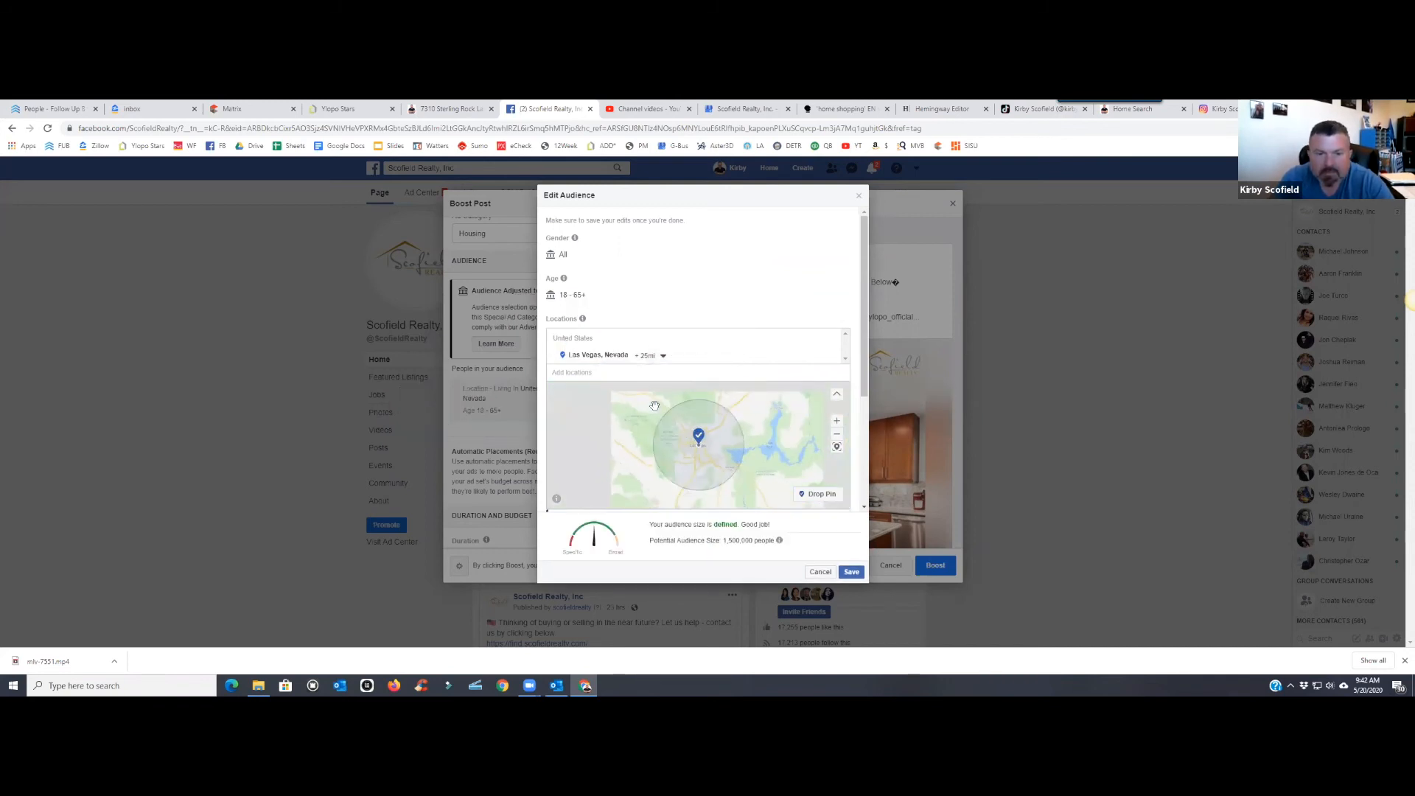
click(851, 573)
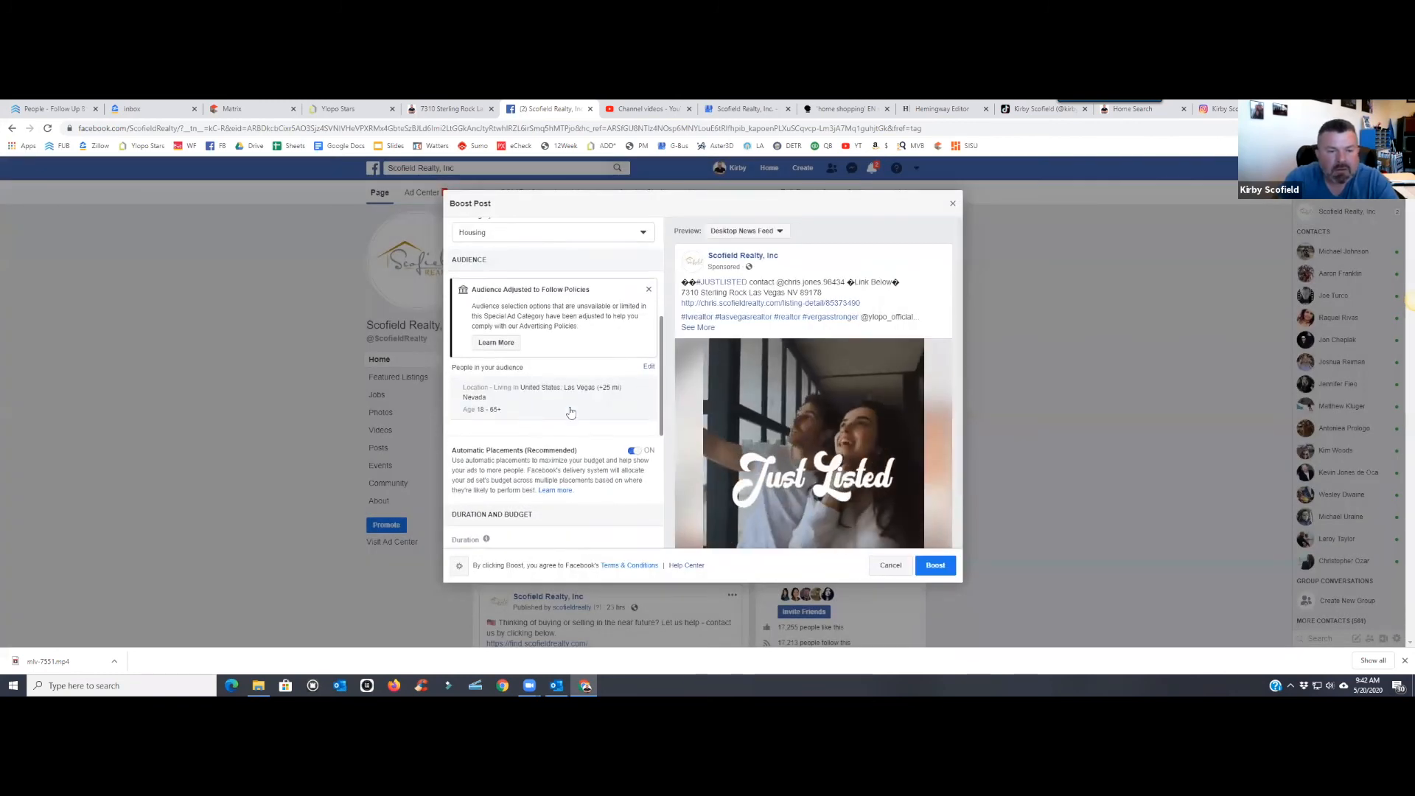
- Lower the boost's total budget from $30.00 to $18.00
scroll(571, 413, down, 3)
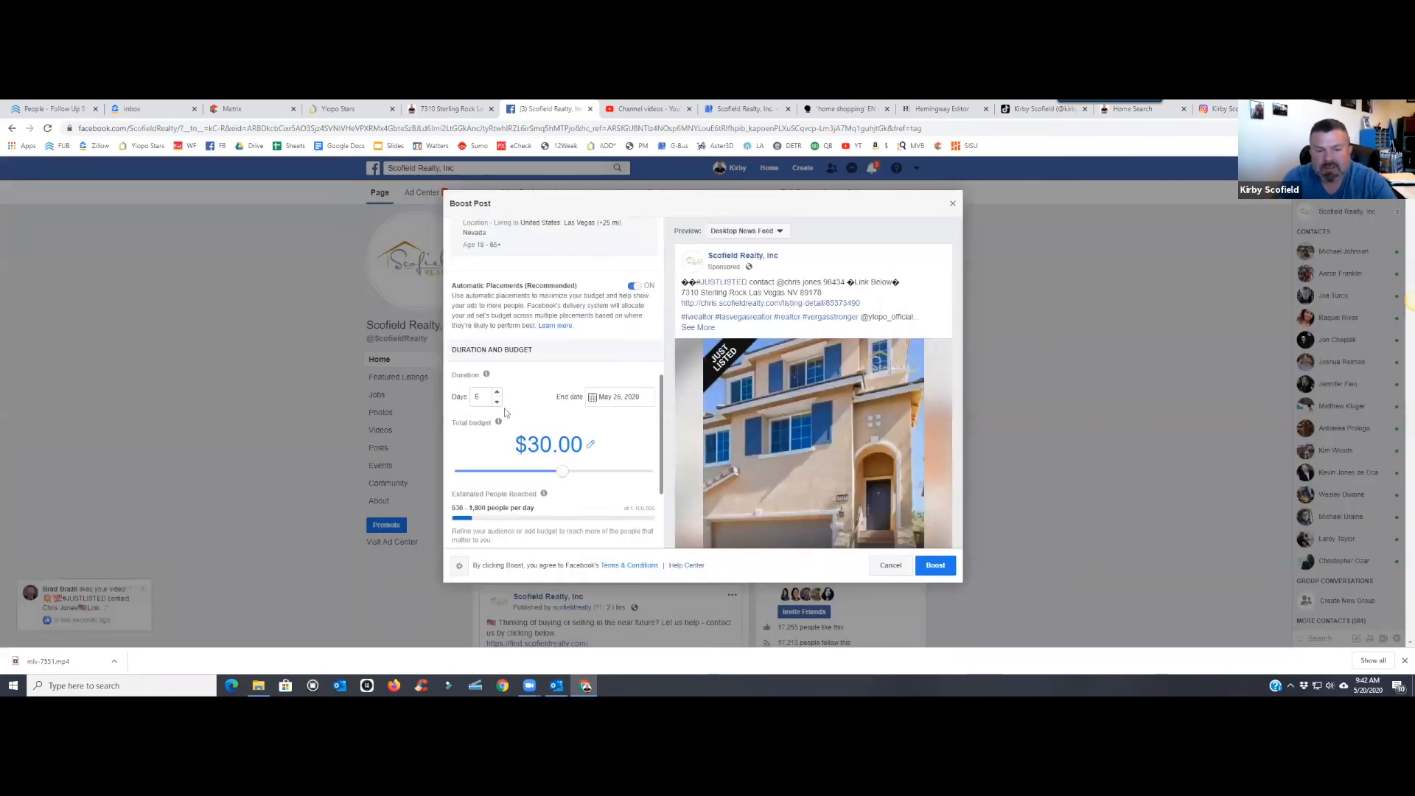
scroll(505, 414, down, 1)
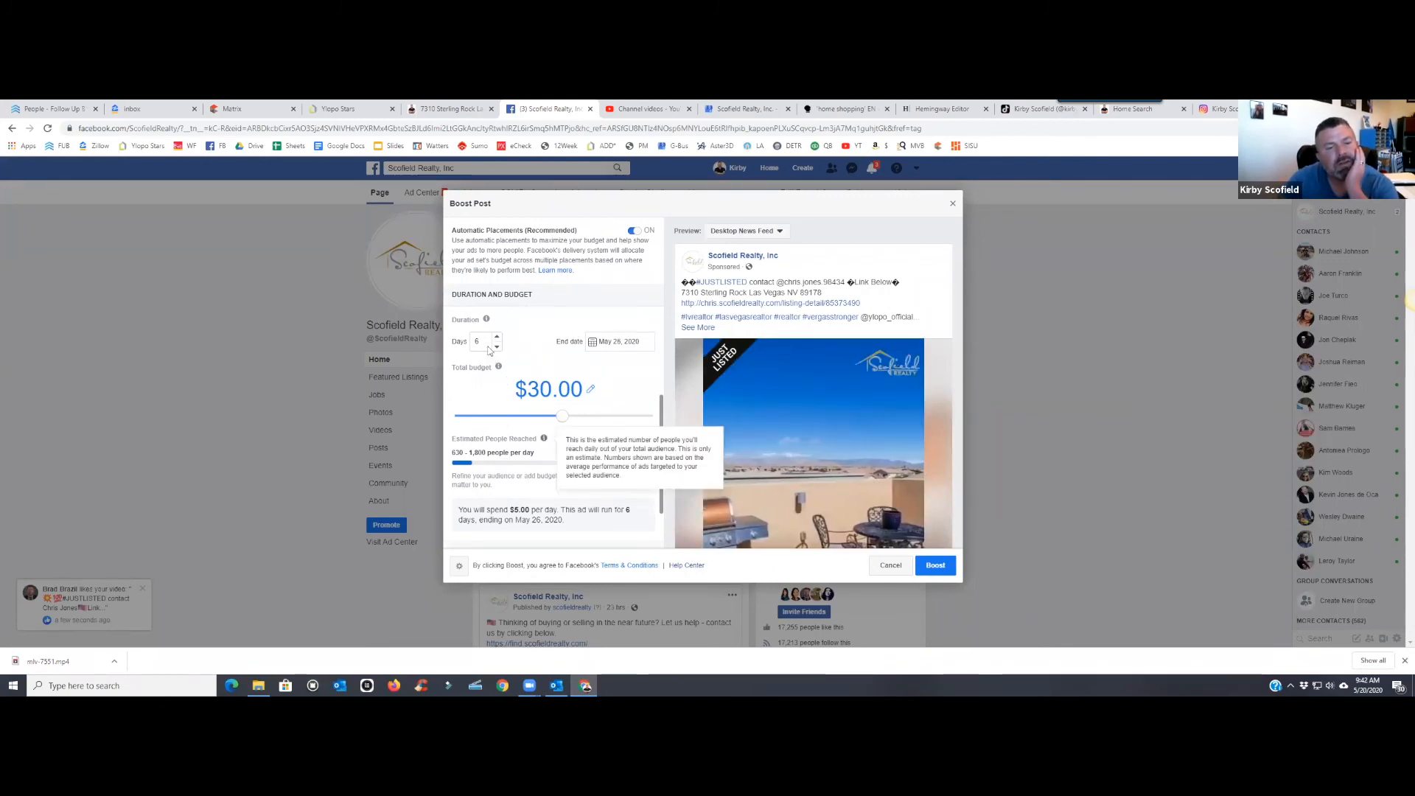
click(590, 389)
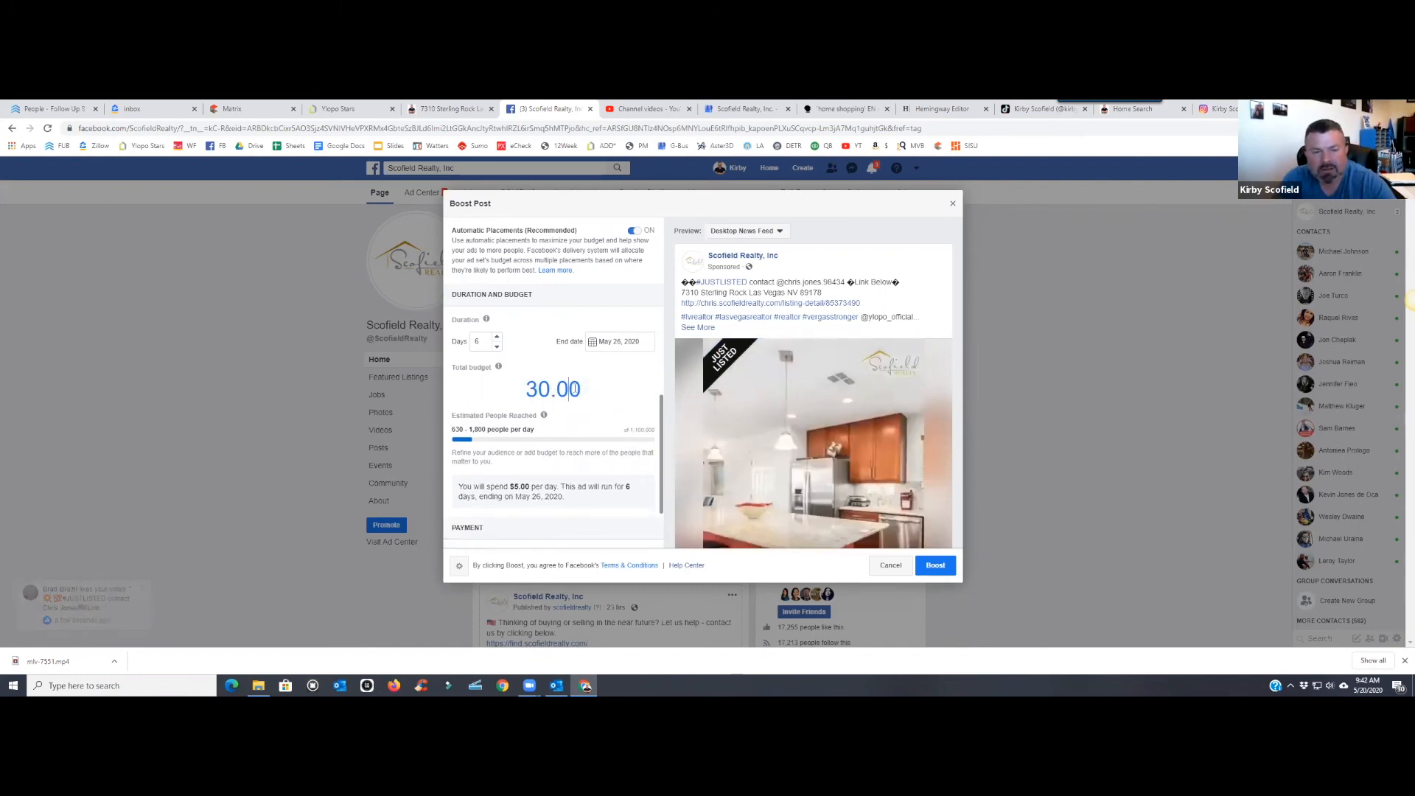
drag(586, 390, 516, 393)
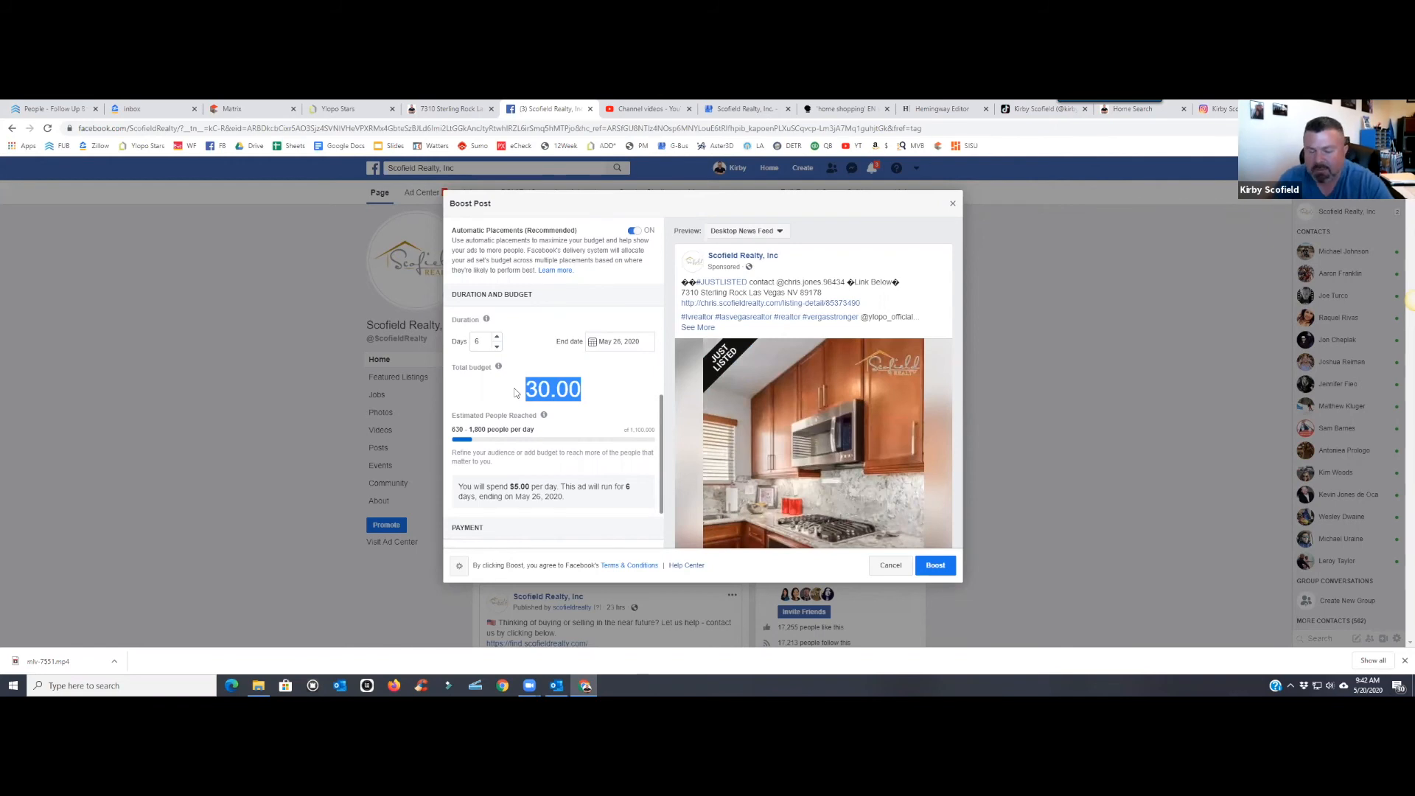
text(18)
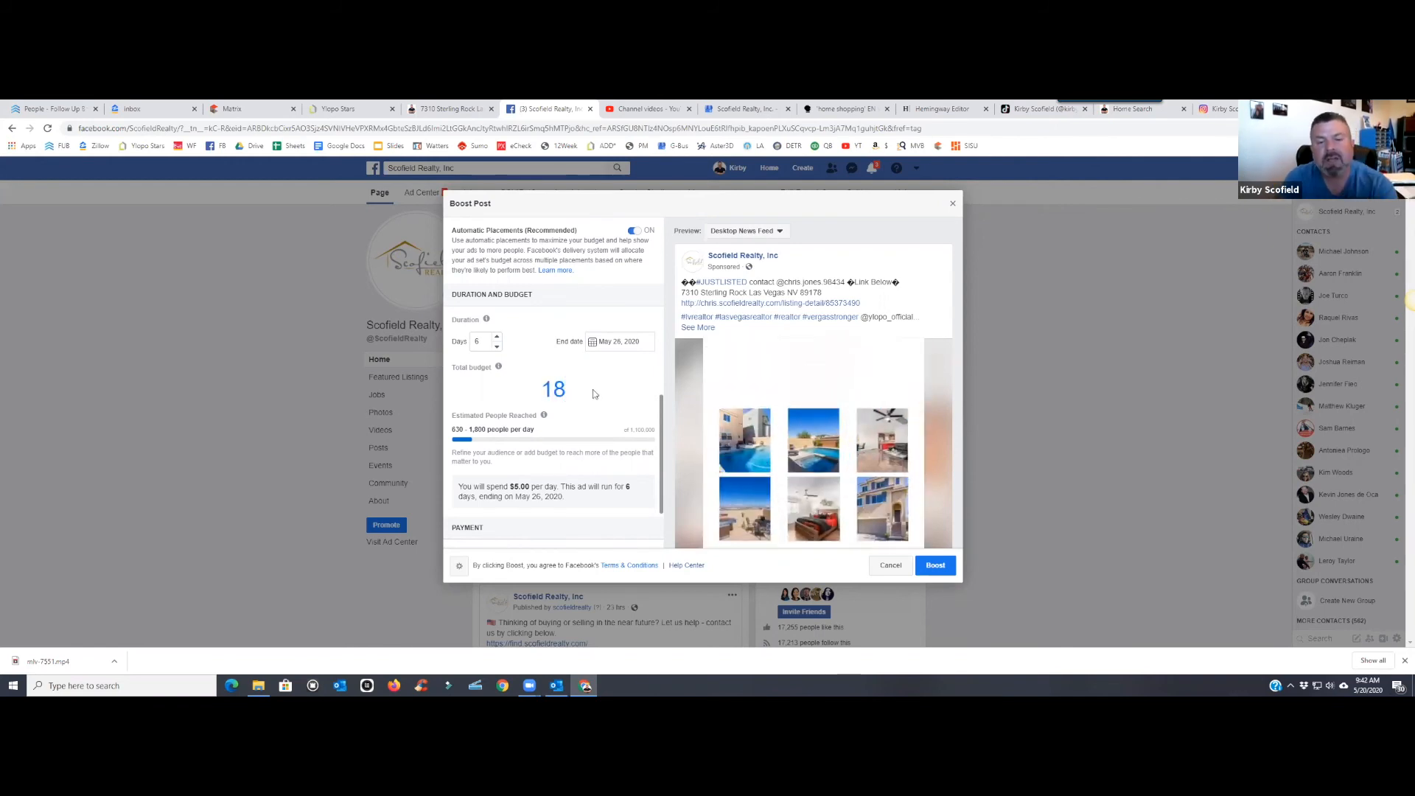
key(Return)
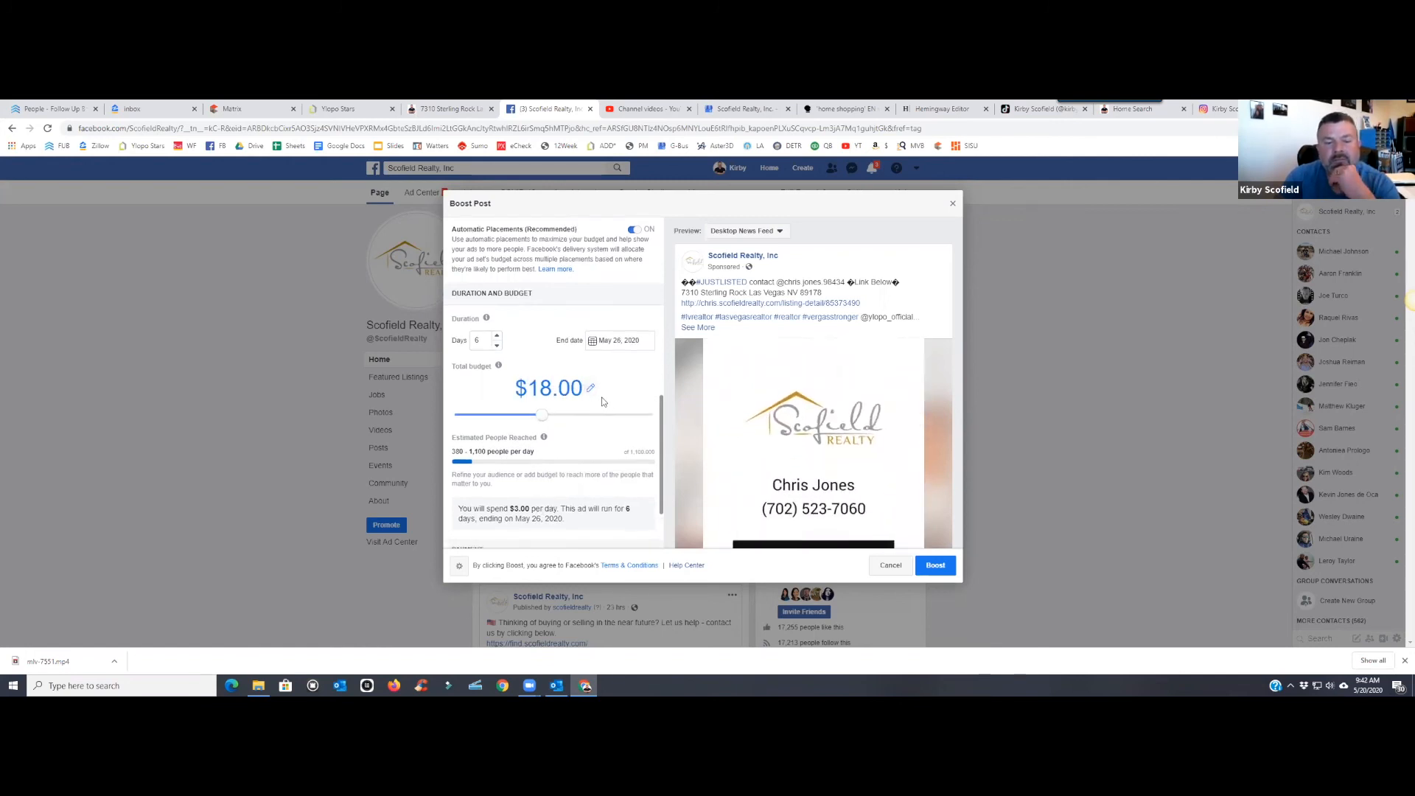
- Submit the boost for the listing video
scroll(600, 400, down, 1)
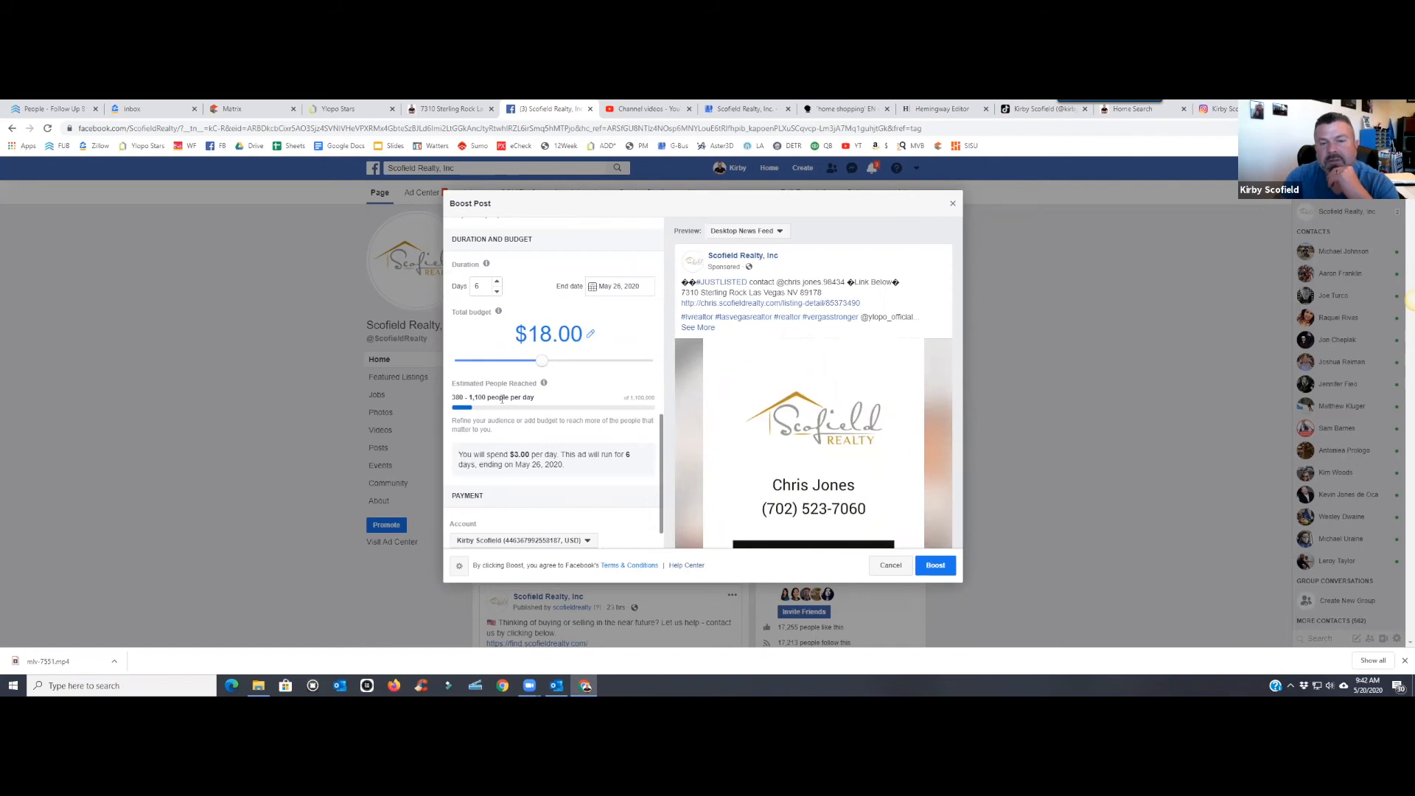
scroll(542, 400, down, 1)
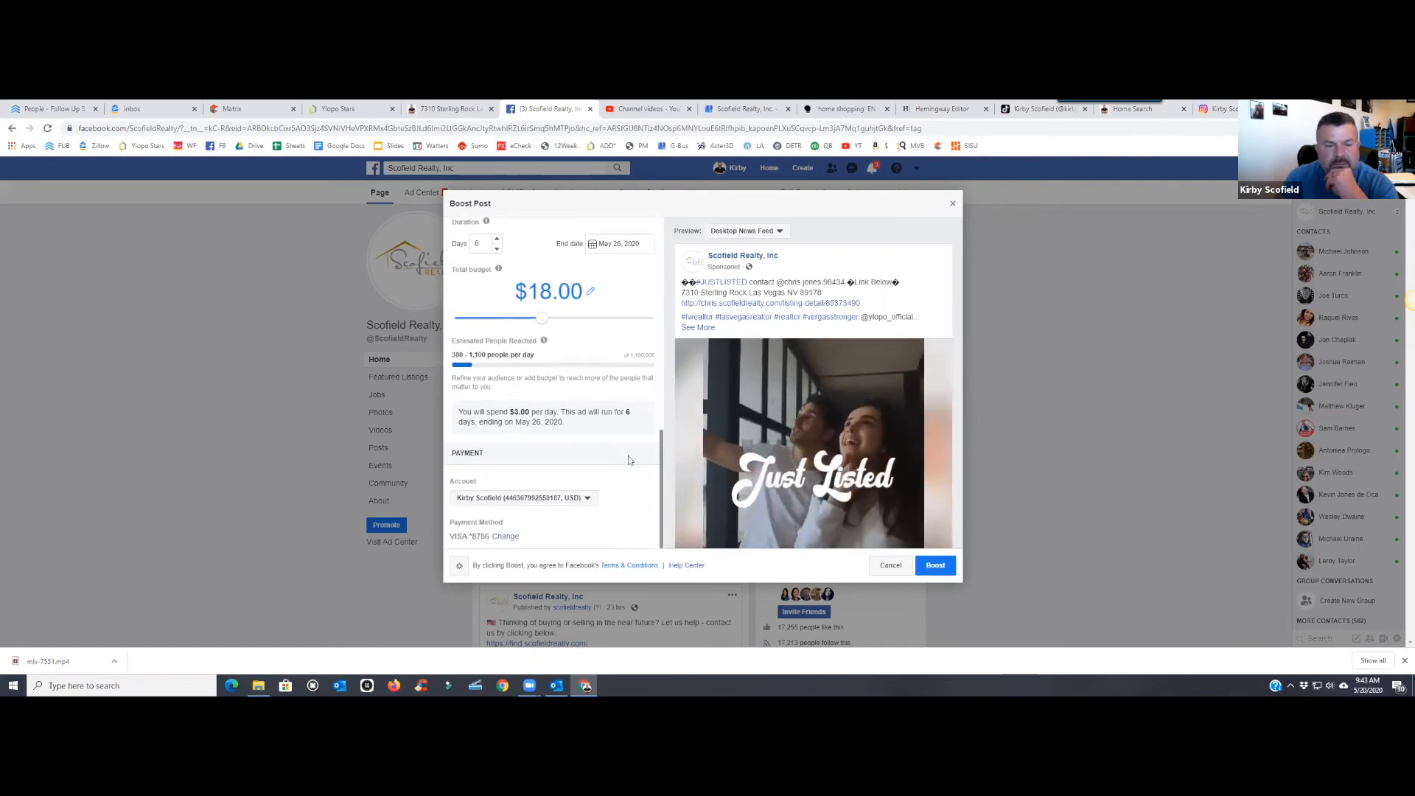
click(933, 565)
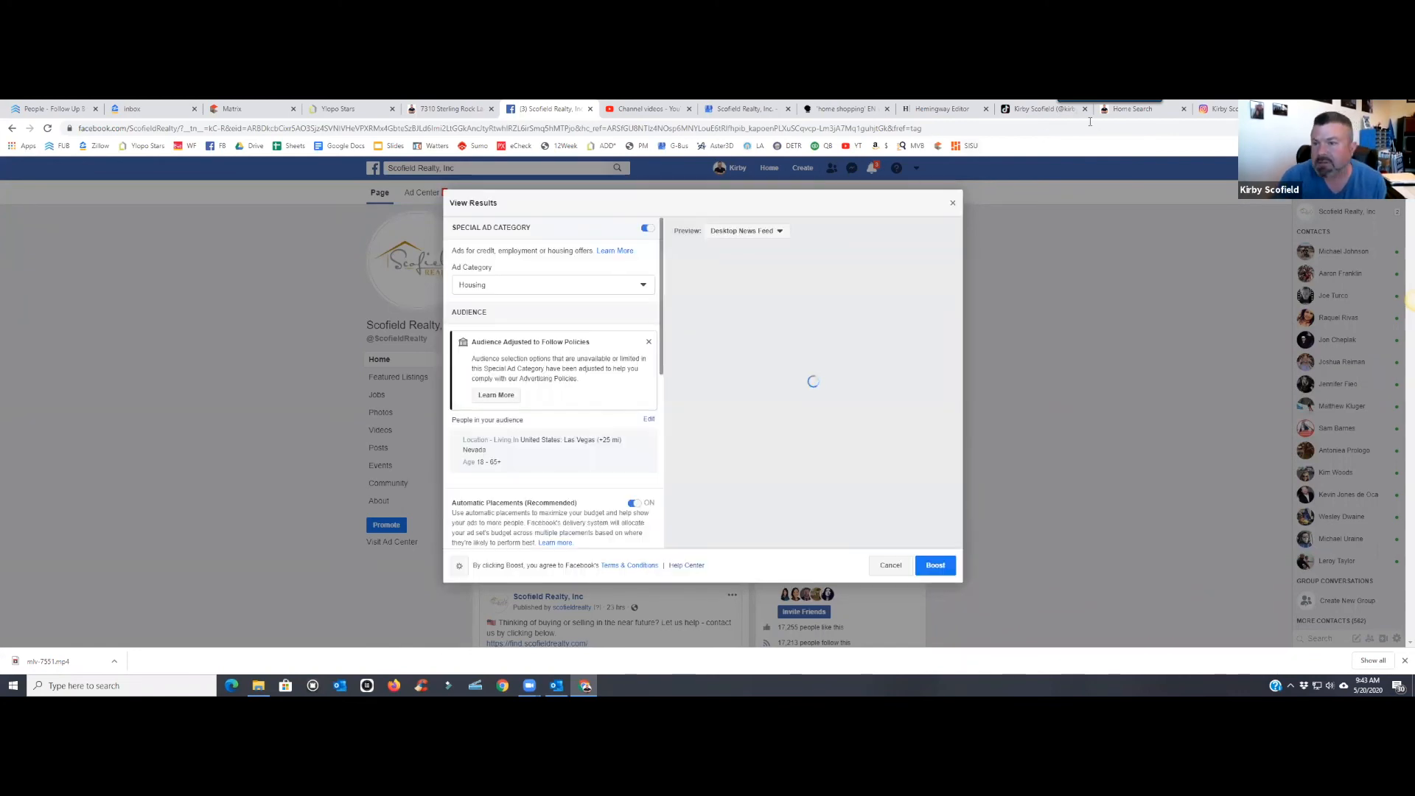
click(1048, 115)
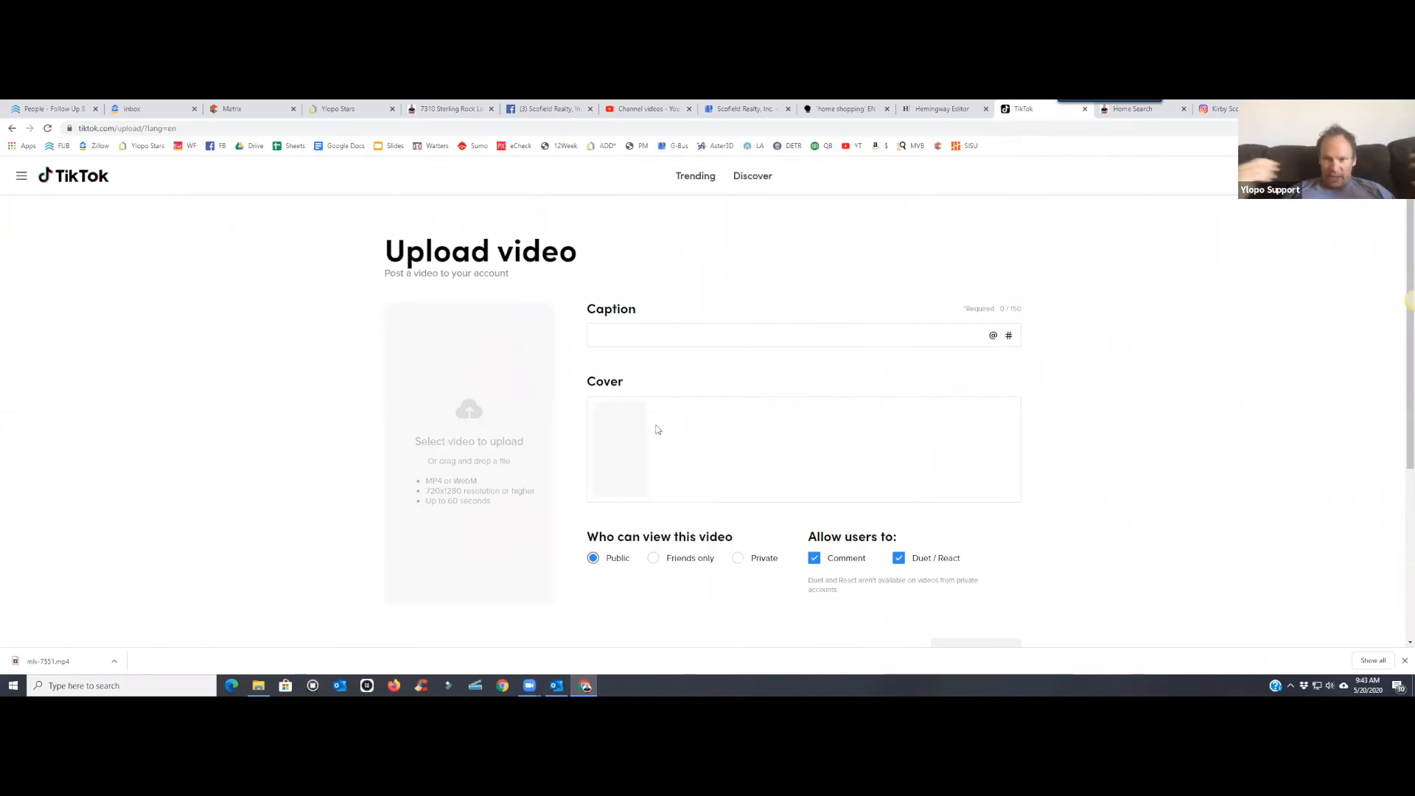
- Upload mlv-7551.mp4 from Downloads to TikTok, then go back to the Facebook boost results
click(489, 419)
click(531, 255)
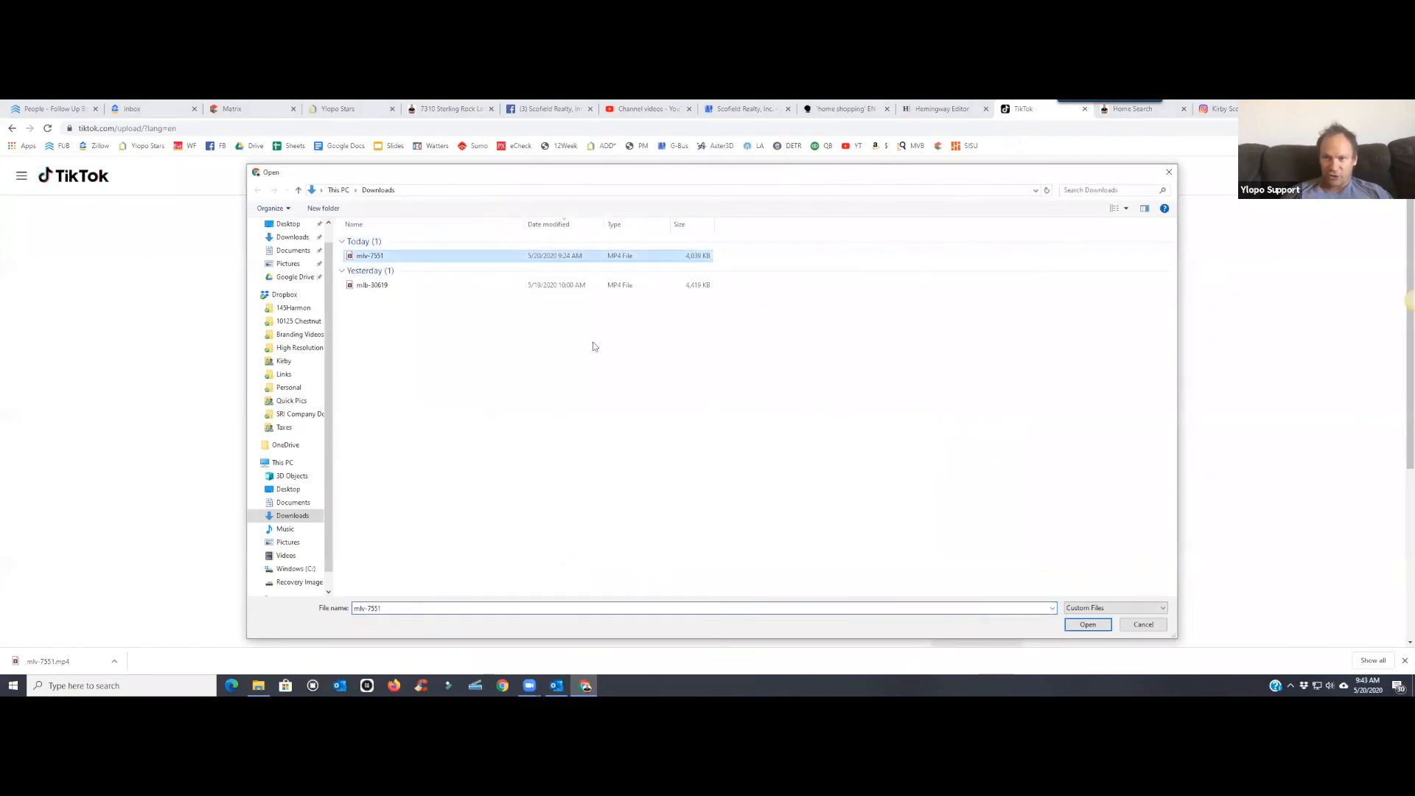
click(1067, 628)
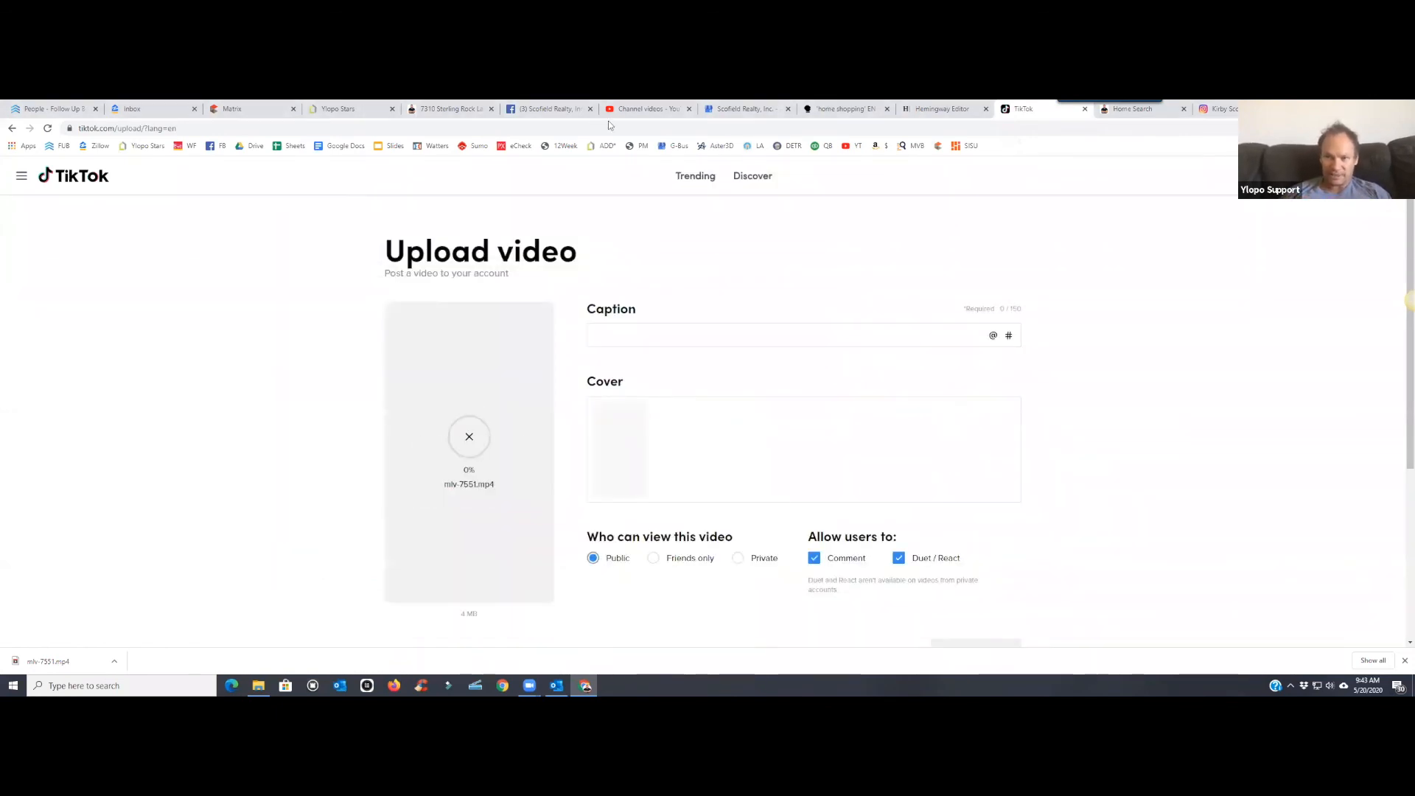
click(549, 110)
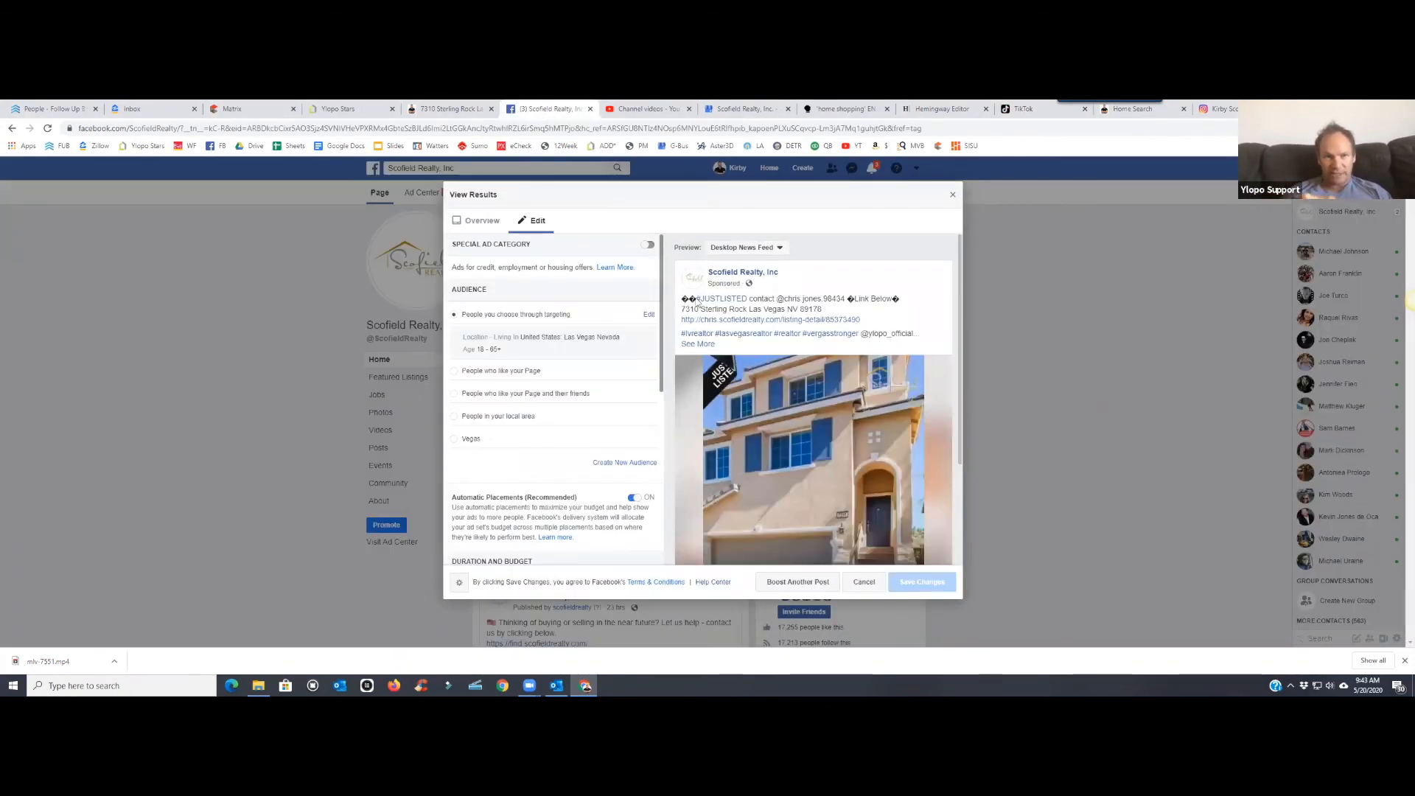
click(953, 195)
scroll(575, 361, up, 2)
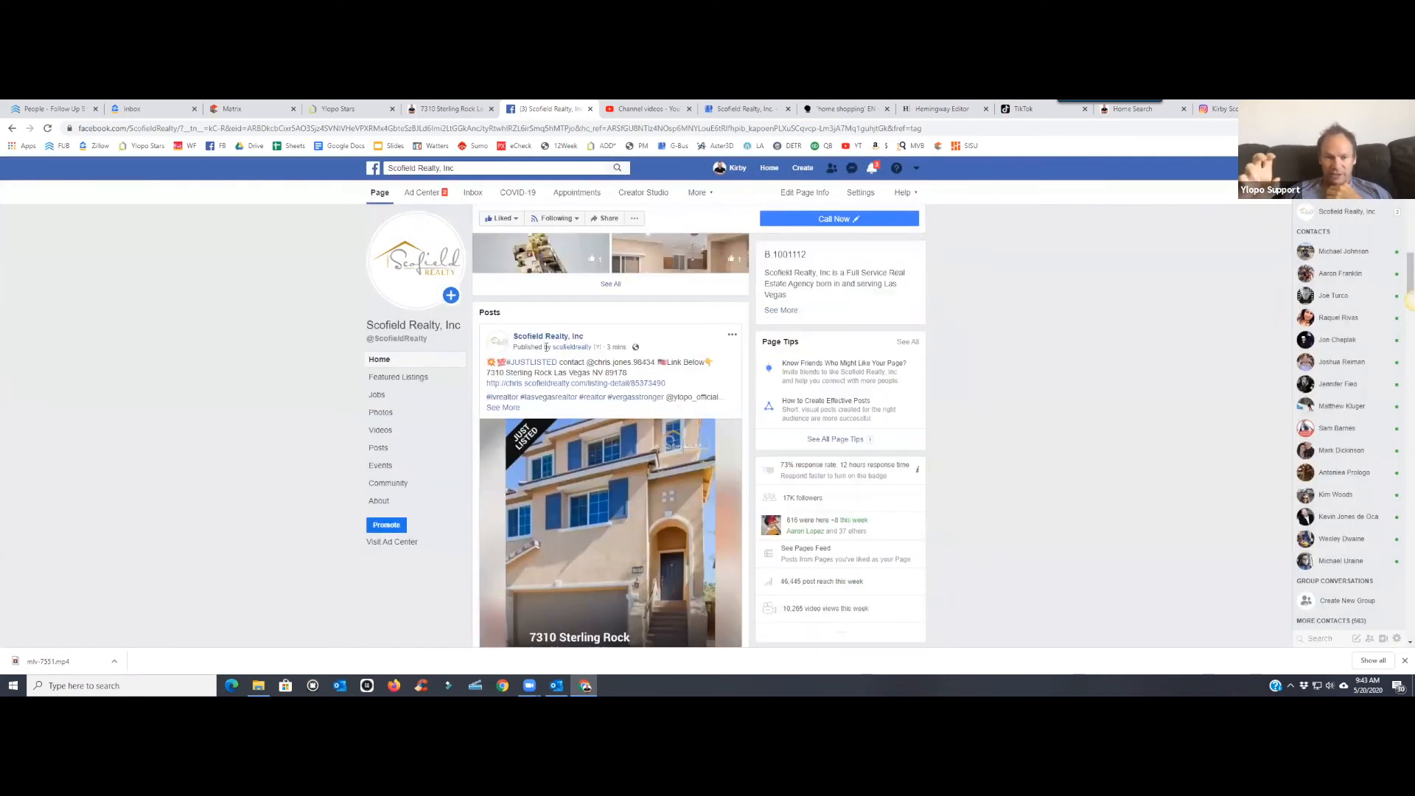
drag(671, 383, 488, 362)
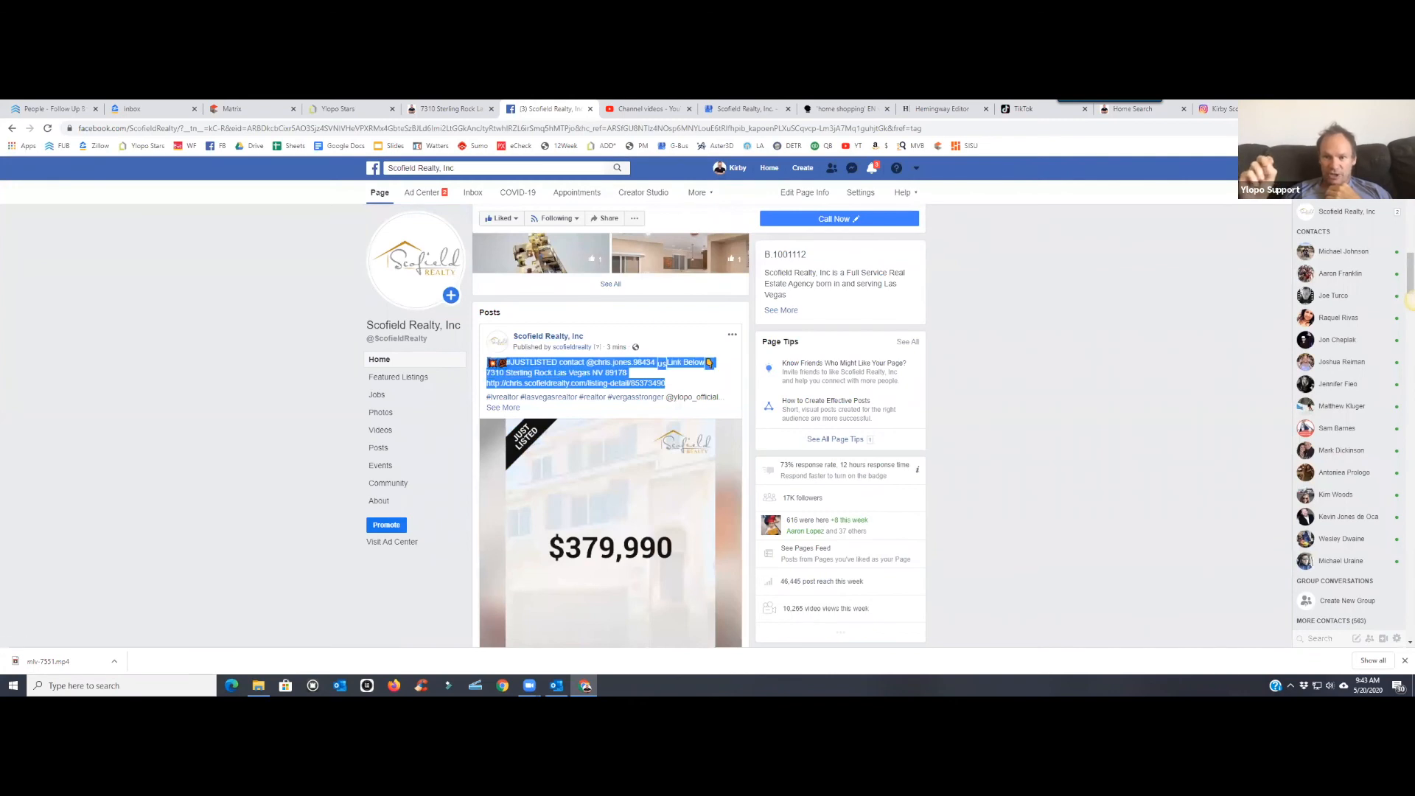
drag(664, 397, 485, 360)
right_click(541, 366)
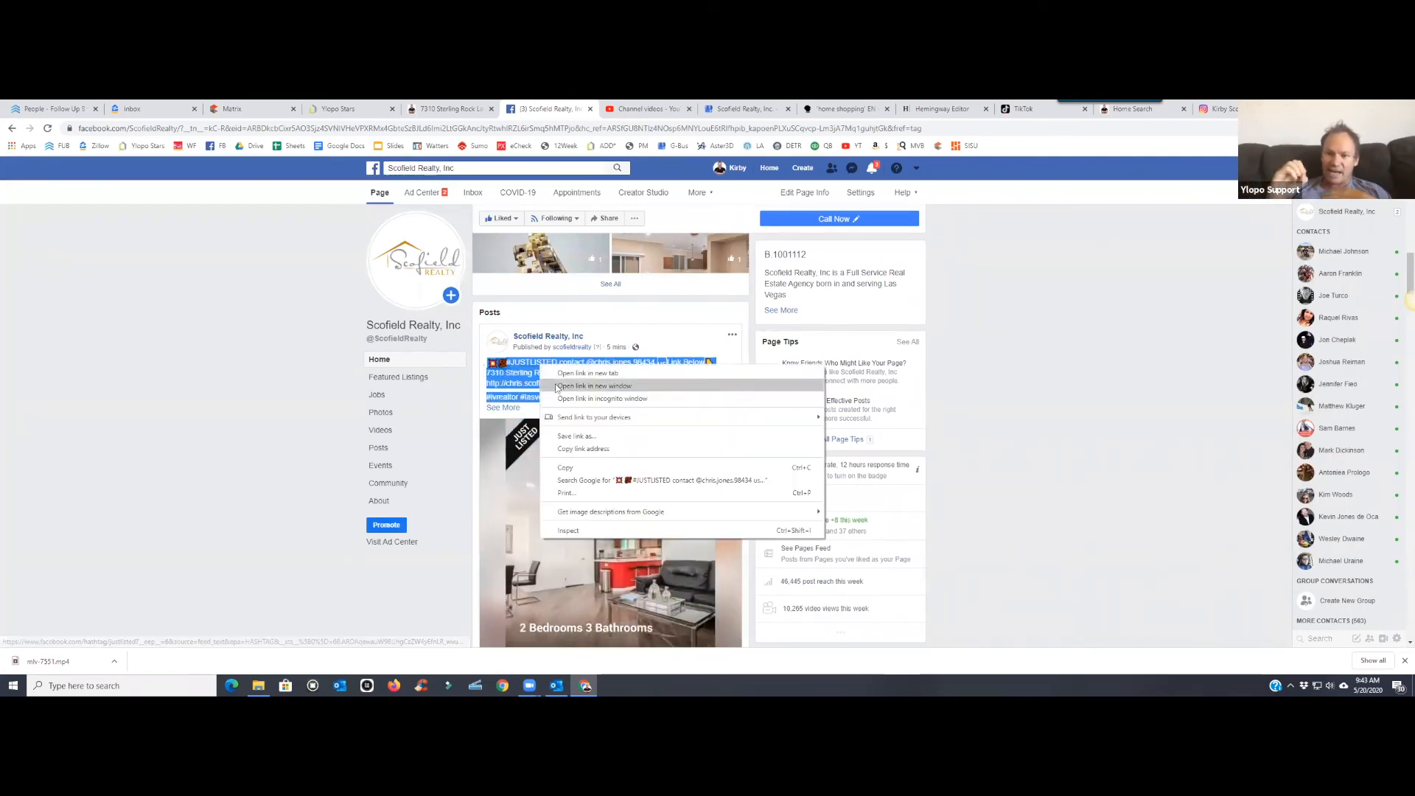
click(578, 467)
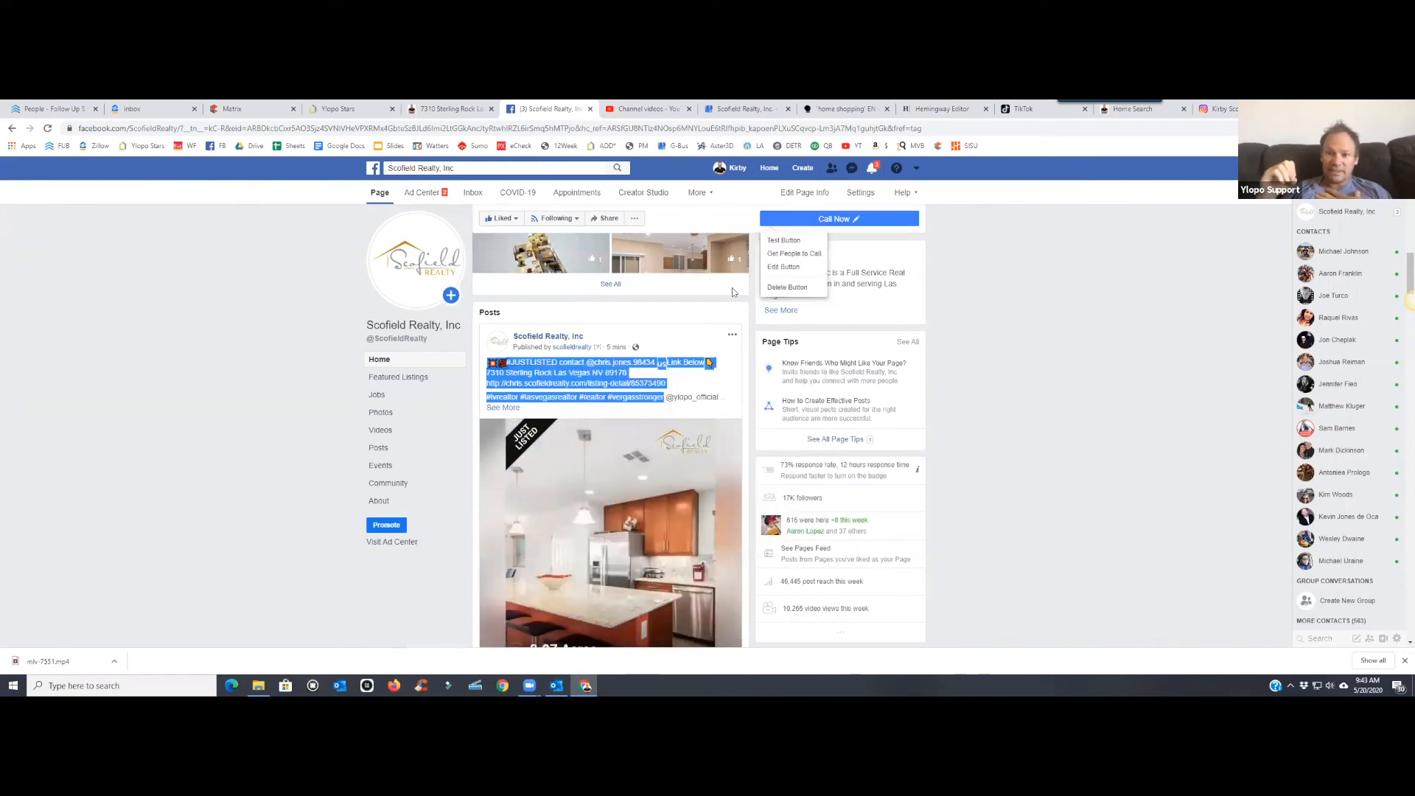
click(1028, 108)
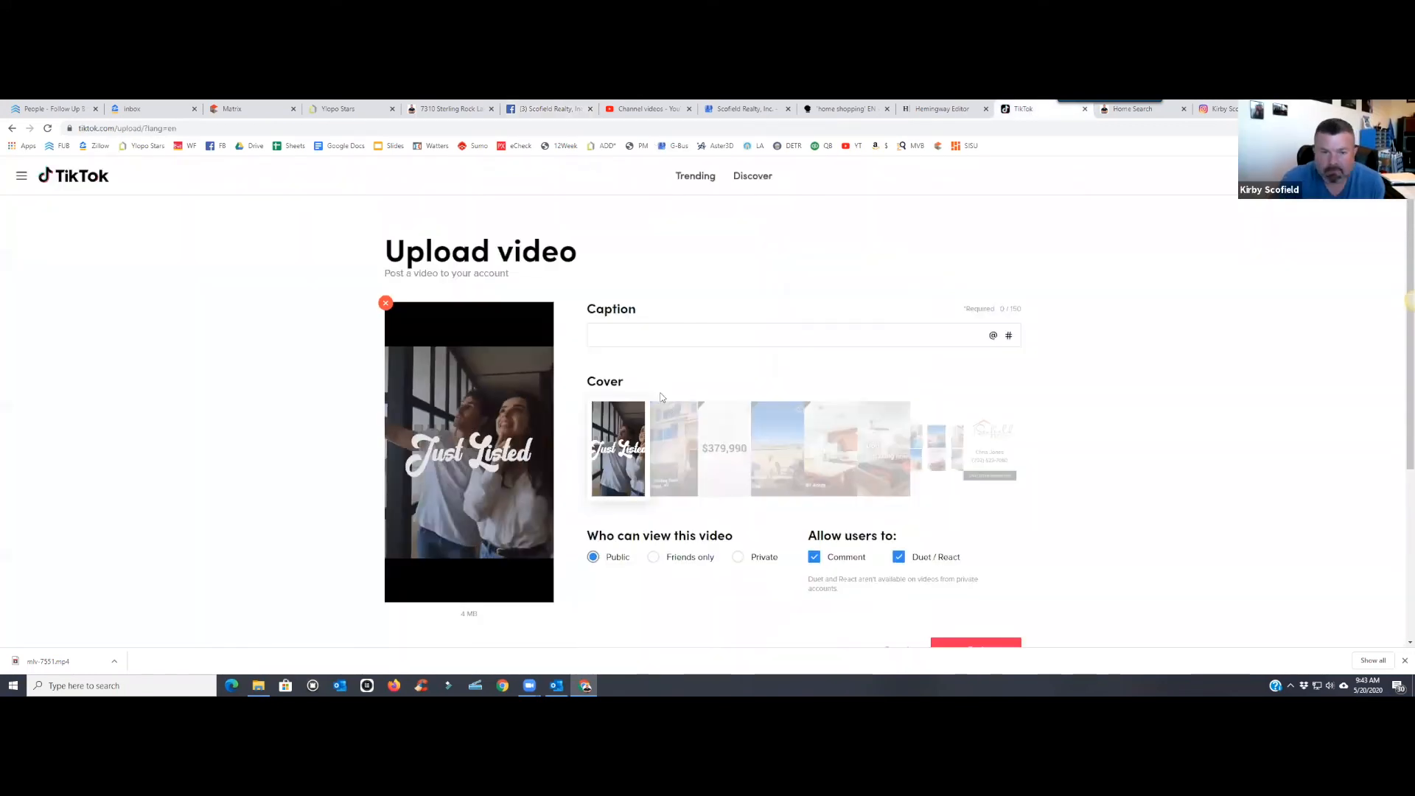
- Paste the copied listing post text into the TikTok caption
right_click(657, 325)
click(767, 366)
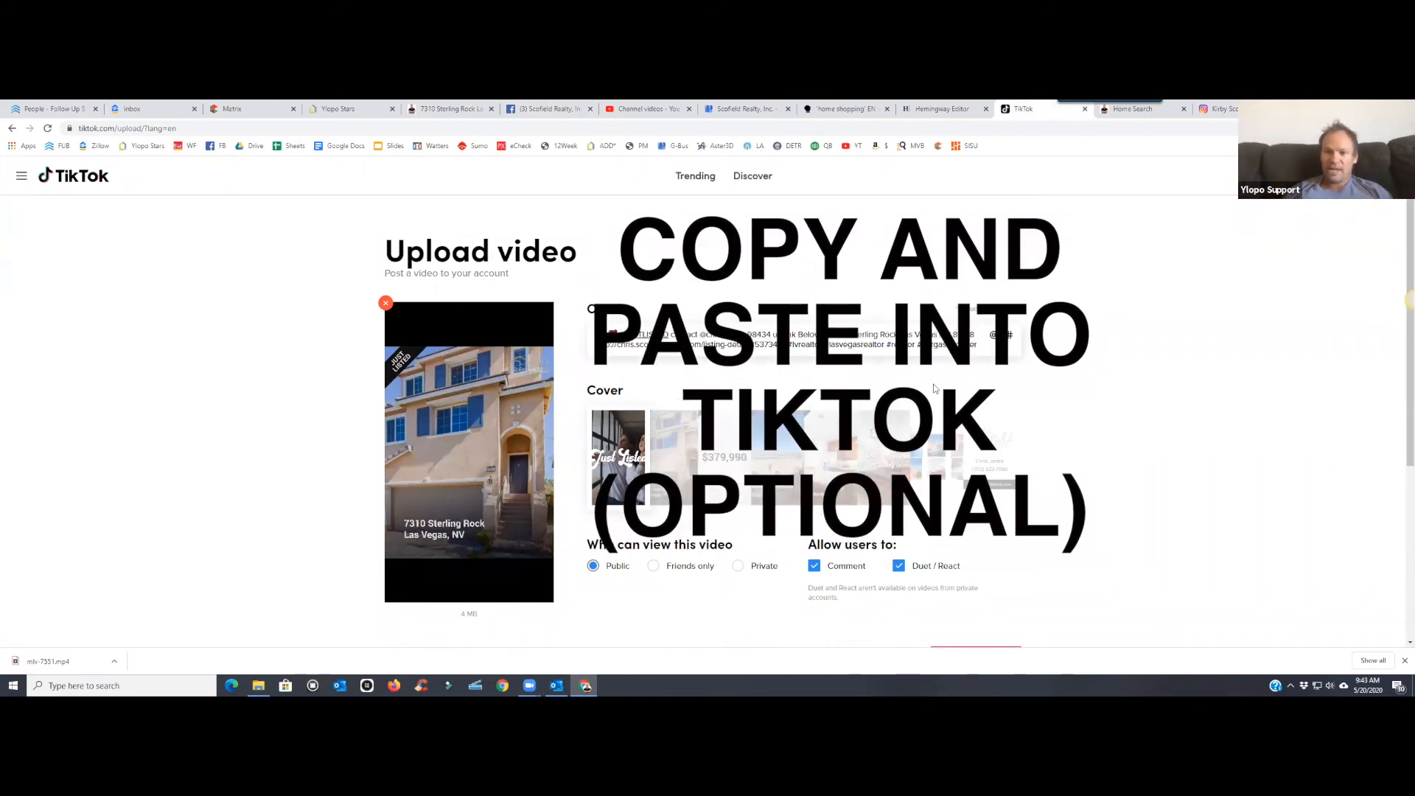
scroll(935, 388, down, 10)
scroll(632, 391, up, 8)
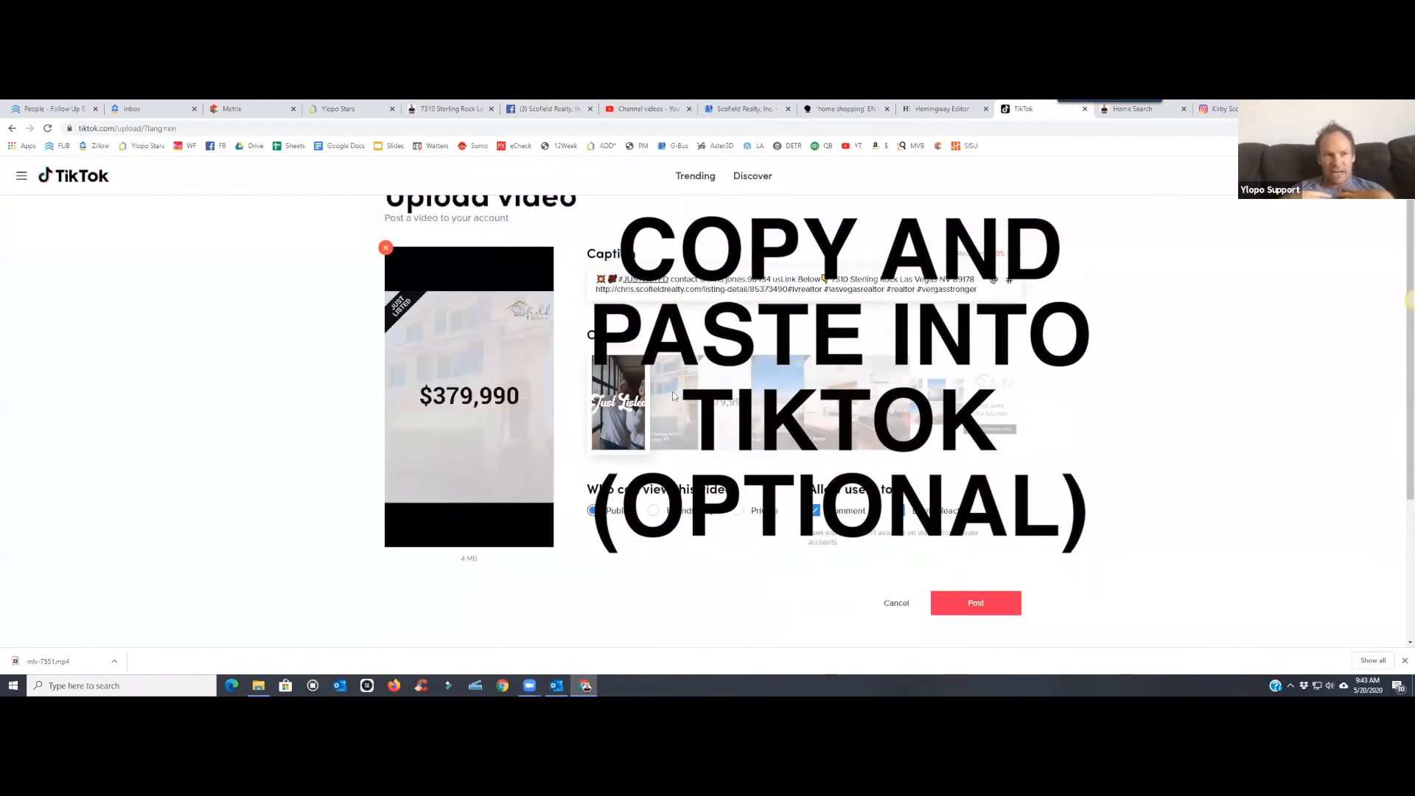
- Set the $379,990 price frame as the video cover and try to post
click(672, 395)
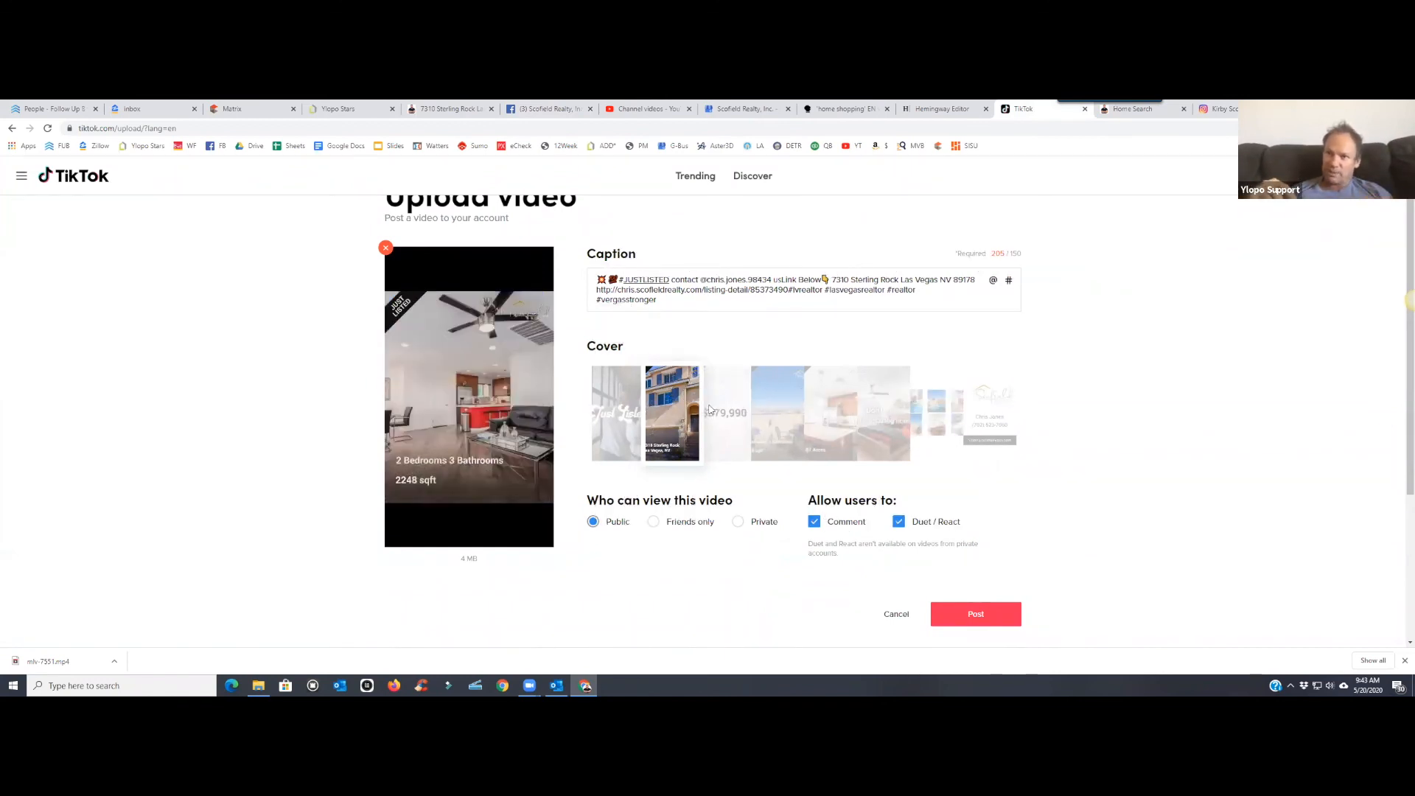
click(766, 405)
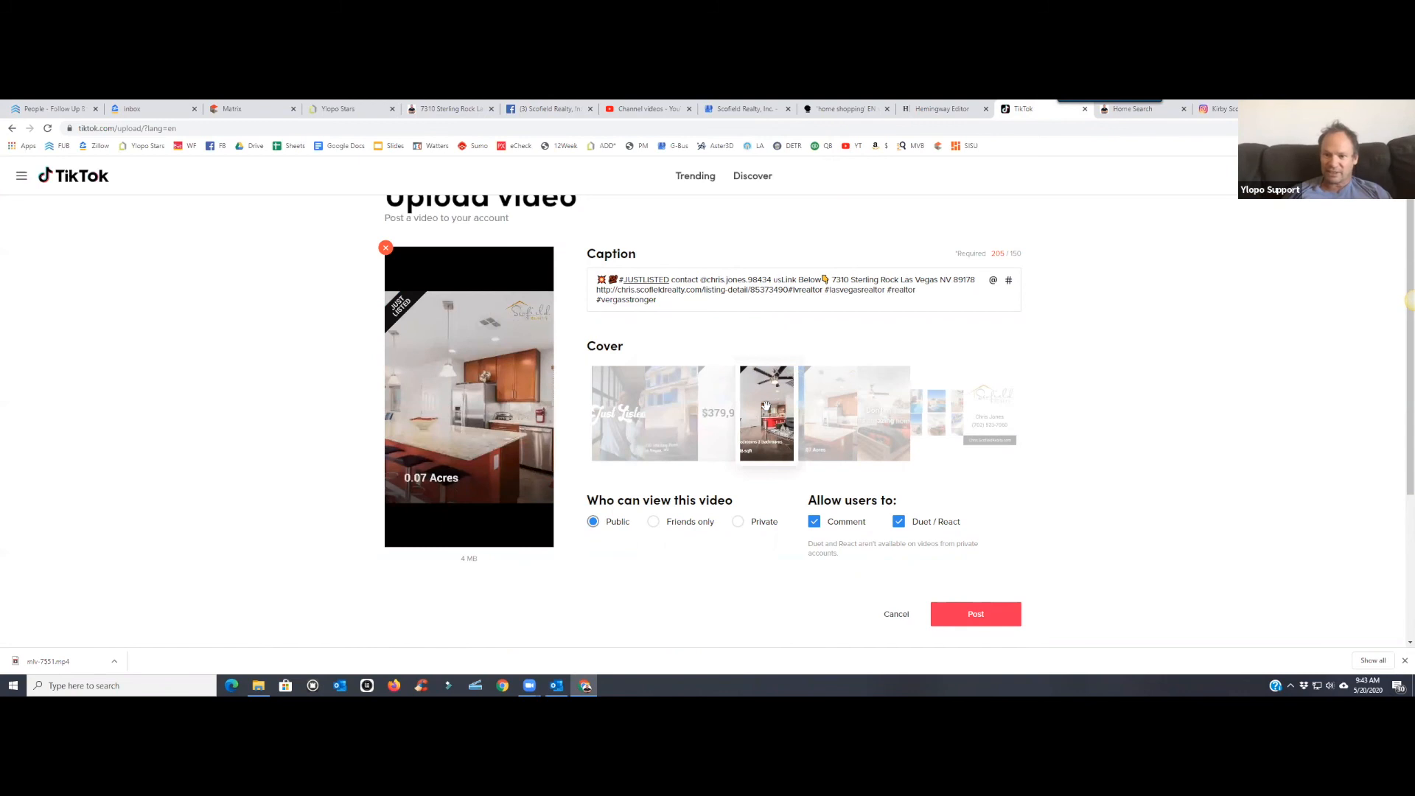
click(816, 410)
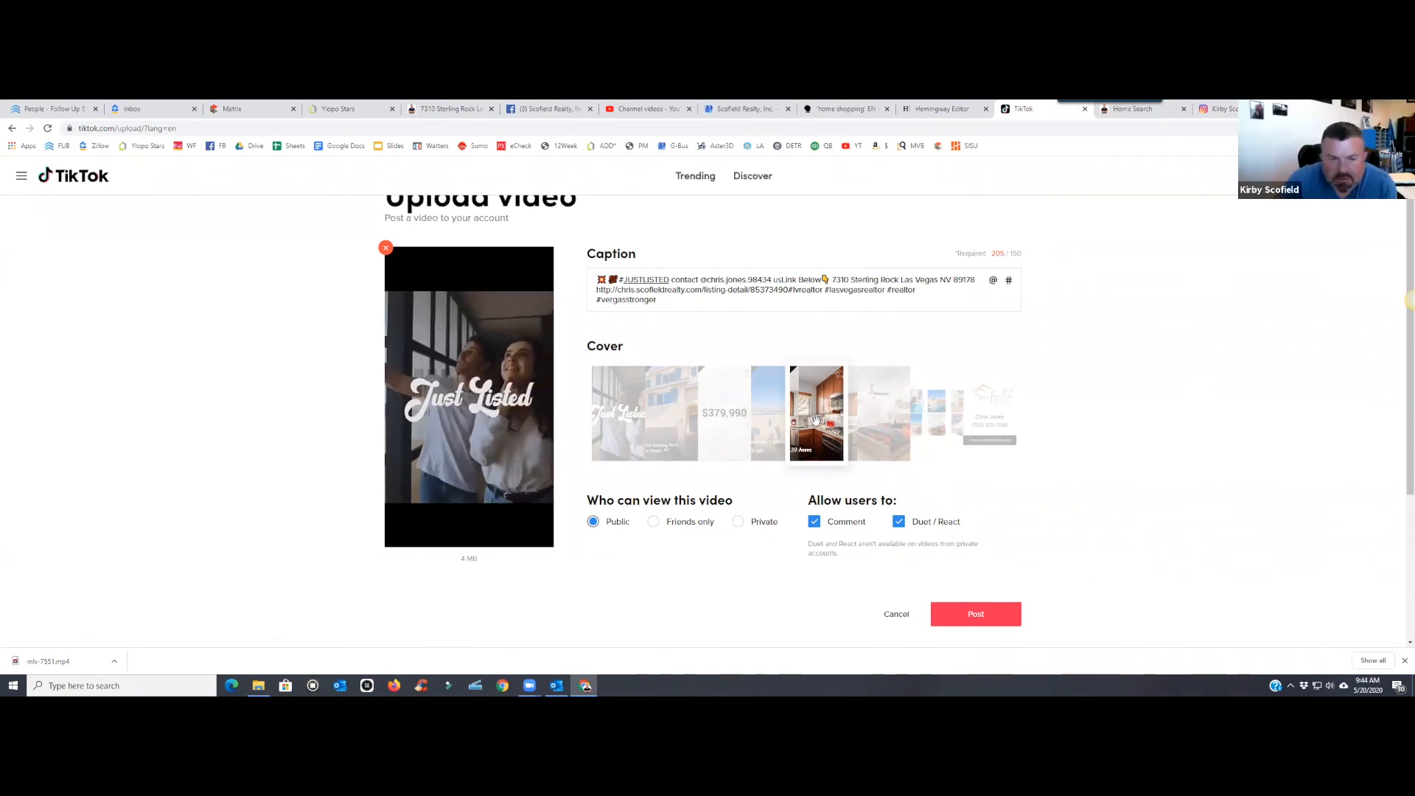
drag(825, 411, 676, 415)
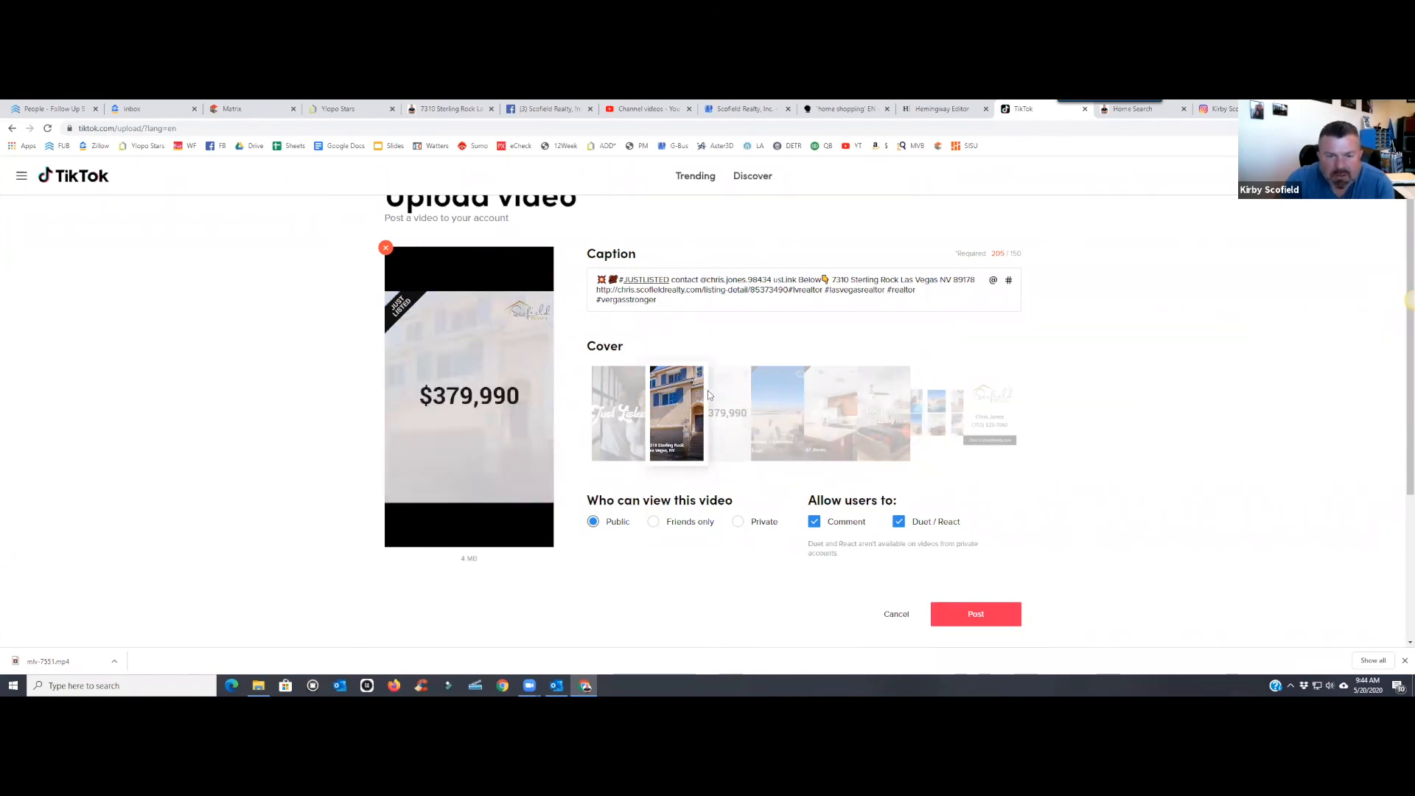
click(708, 396)
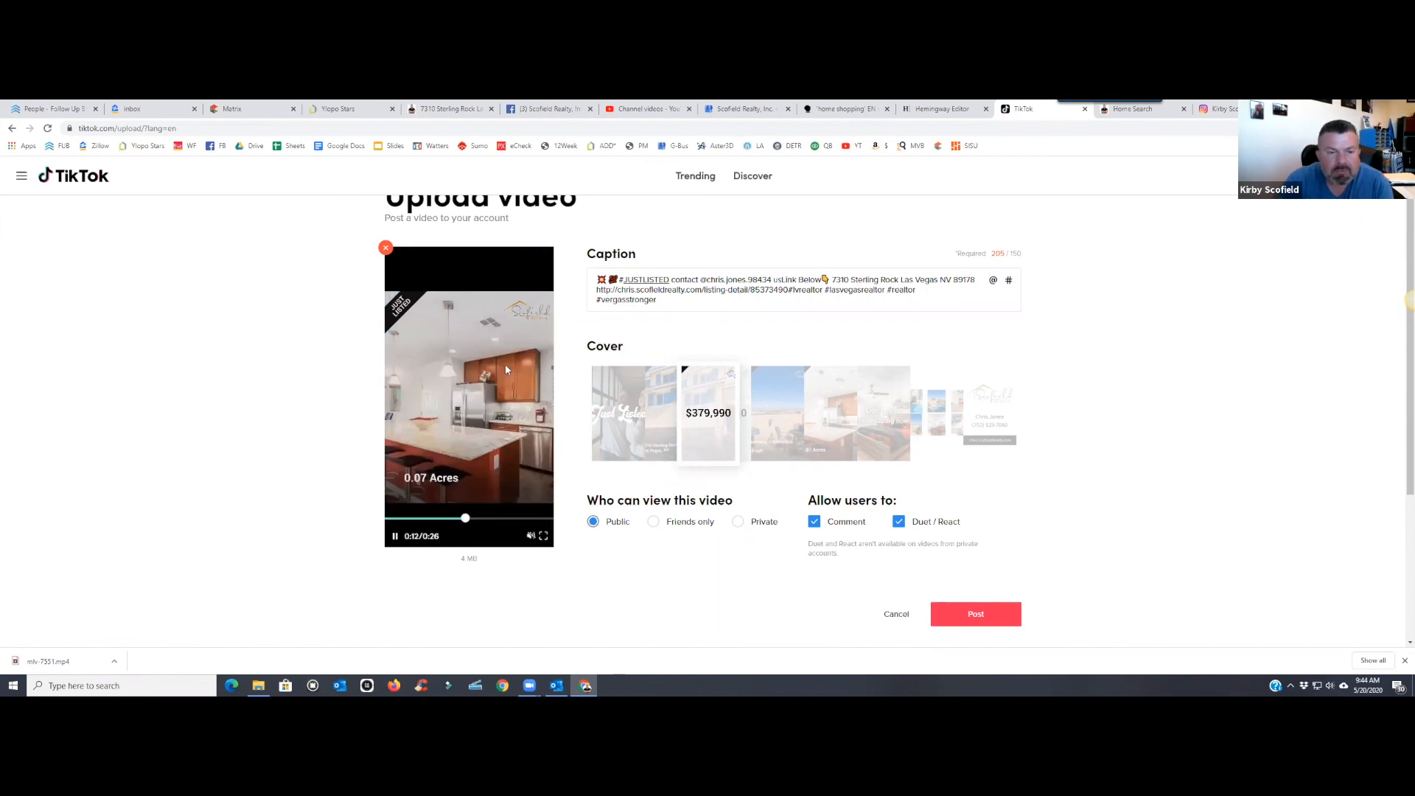
scroll(780, 495, down, 1)
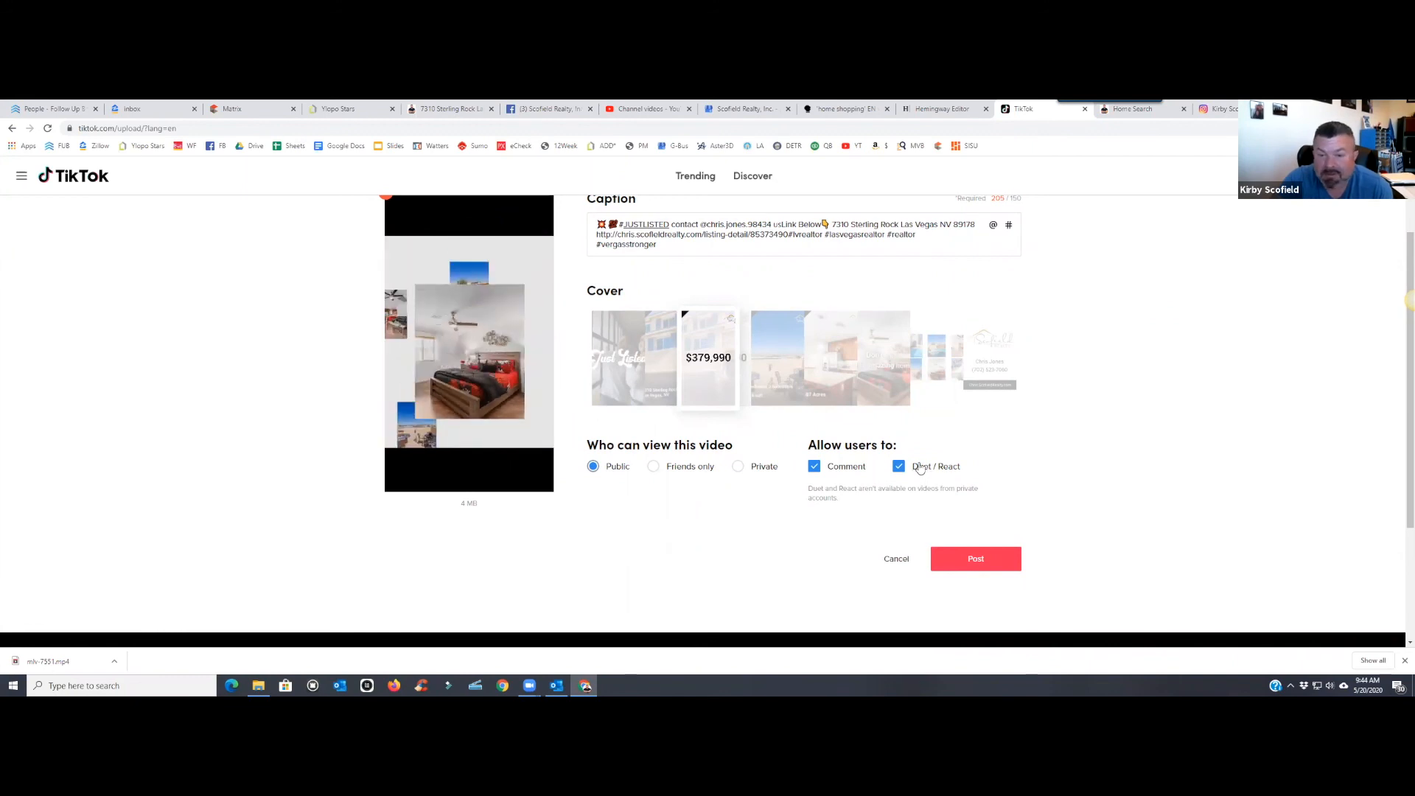
scroll(1032, 450, up, 1)
scroll(1069, 442, up, 1)
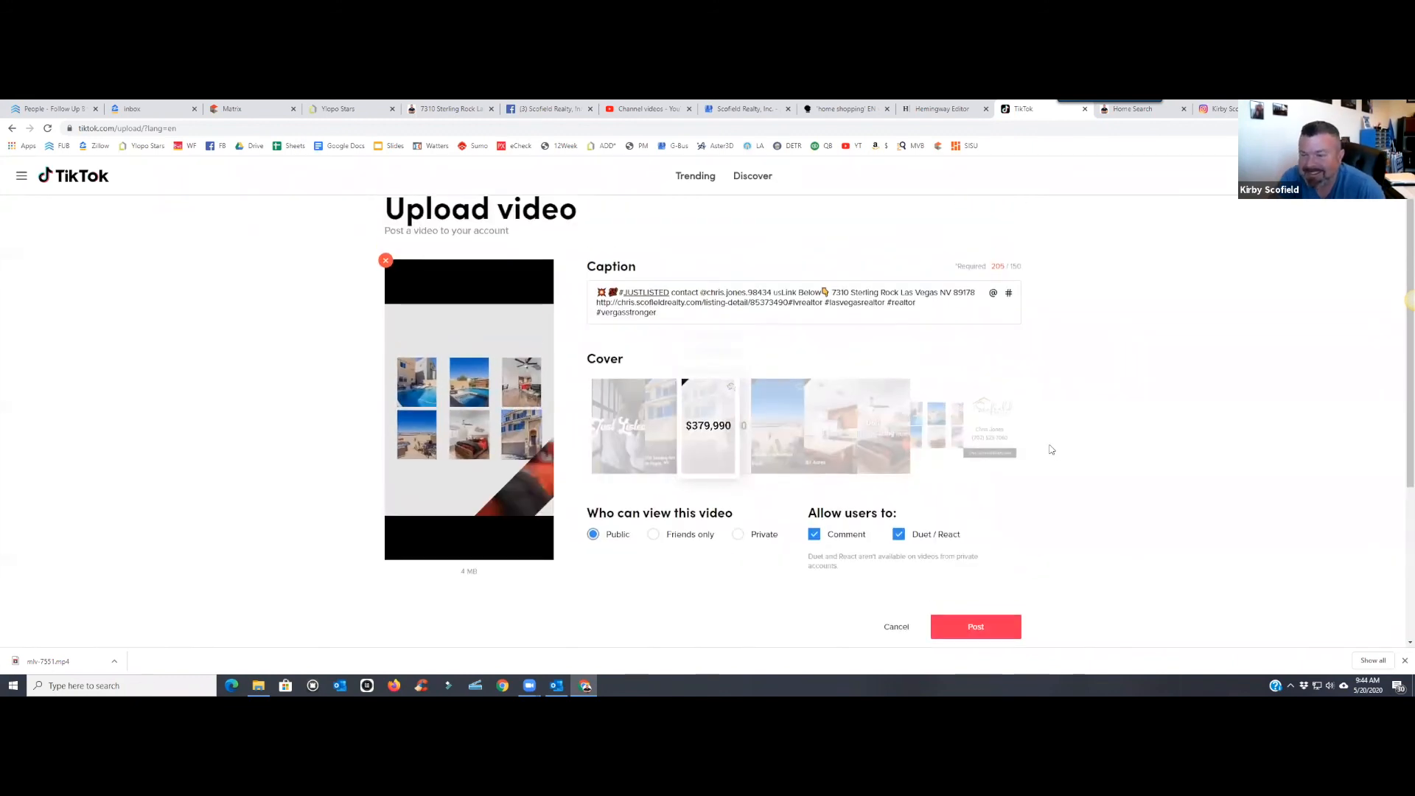
scroll(980, 461, down, 3)
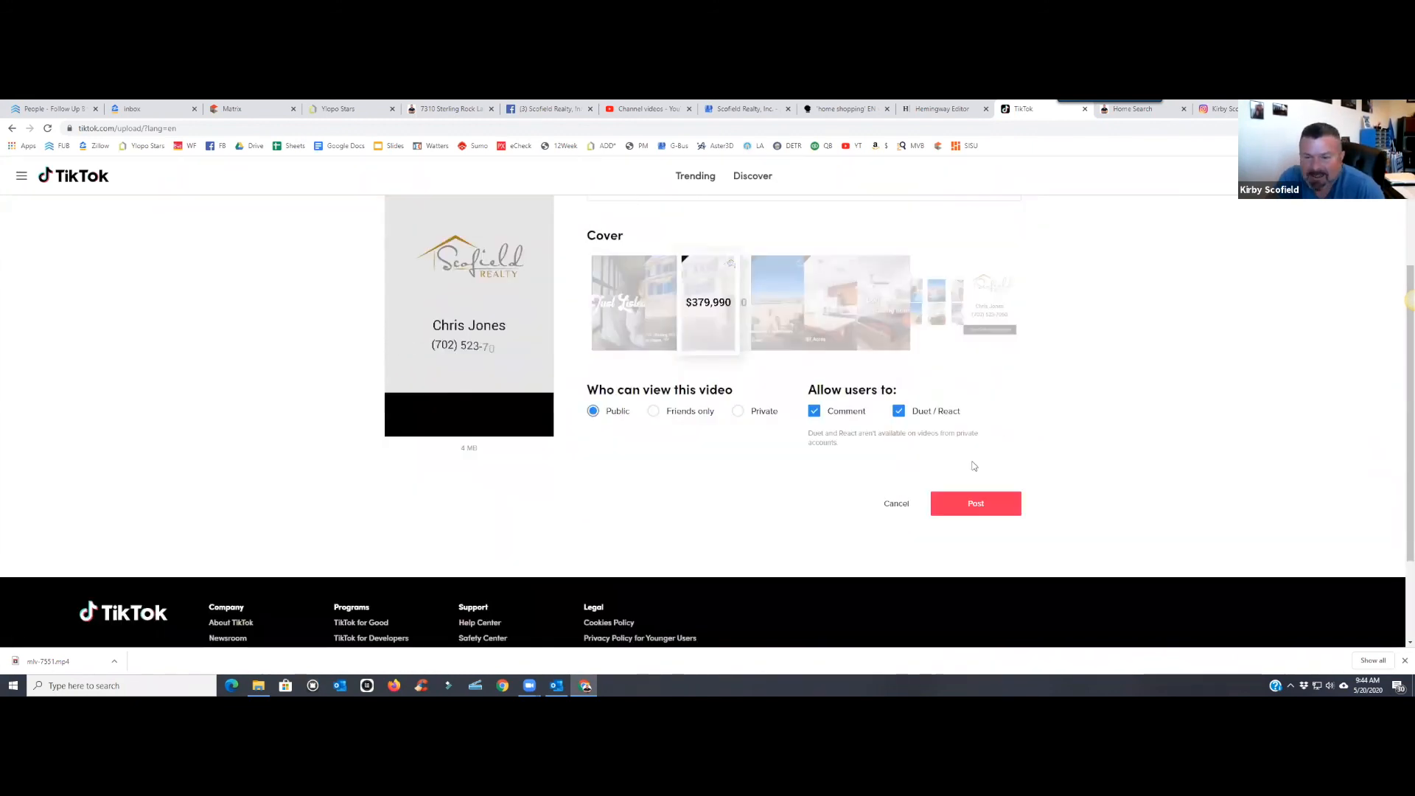
click(976, 504)
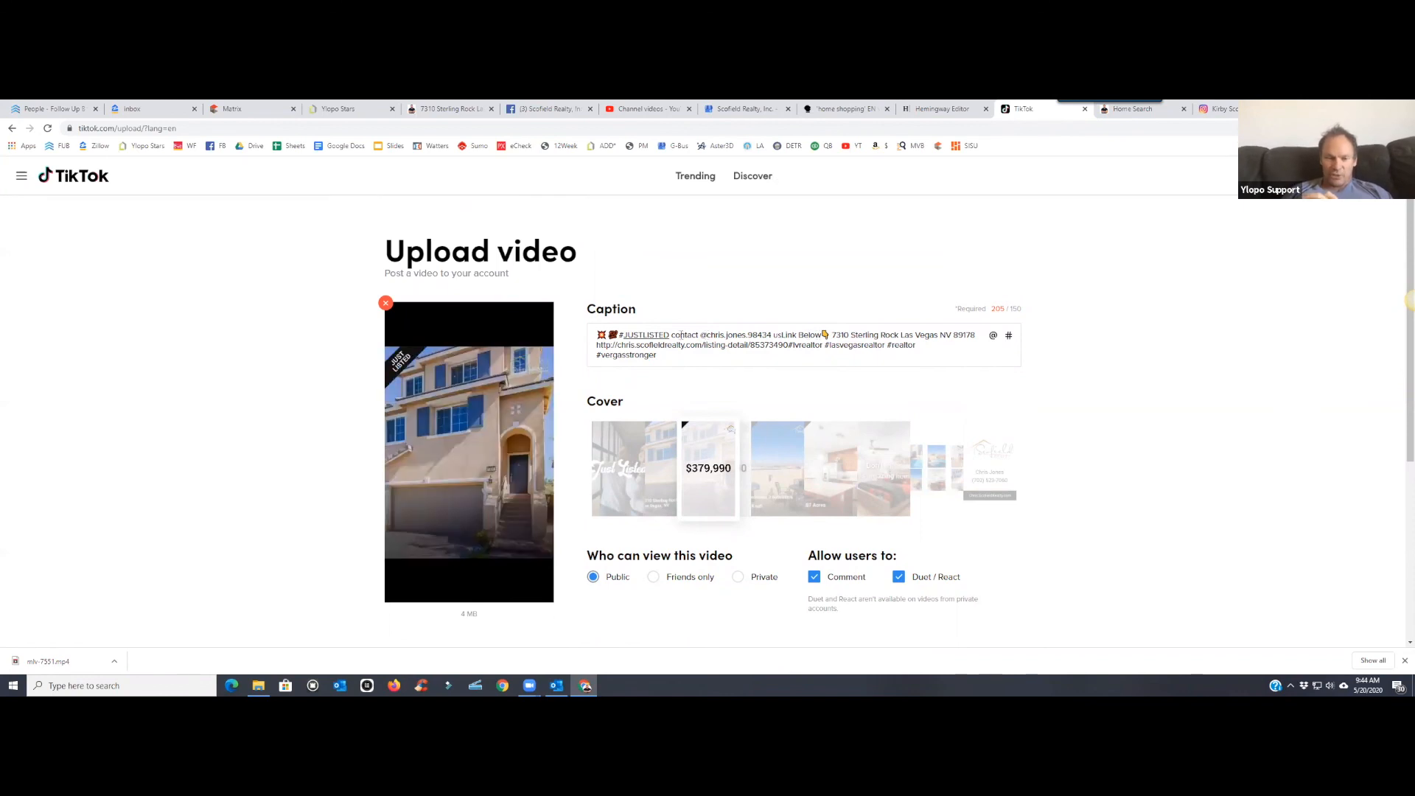
- Delete the contact line after #JUSTLISTED from the caption
click(671, 335)
drag(670, 335, 831, 332)
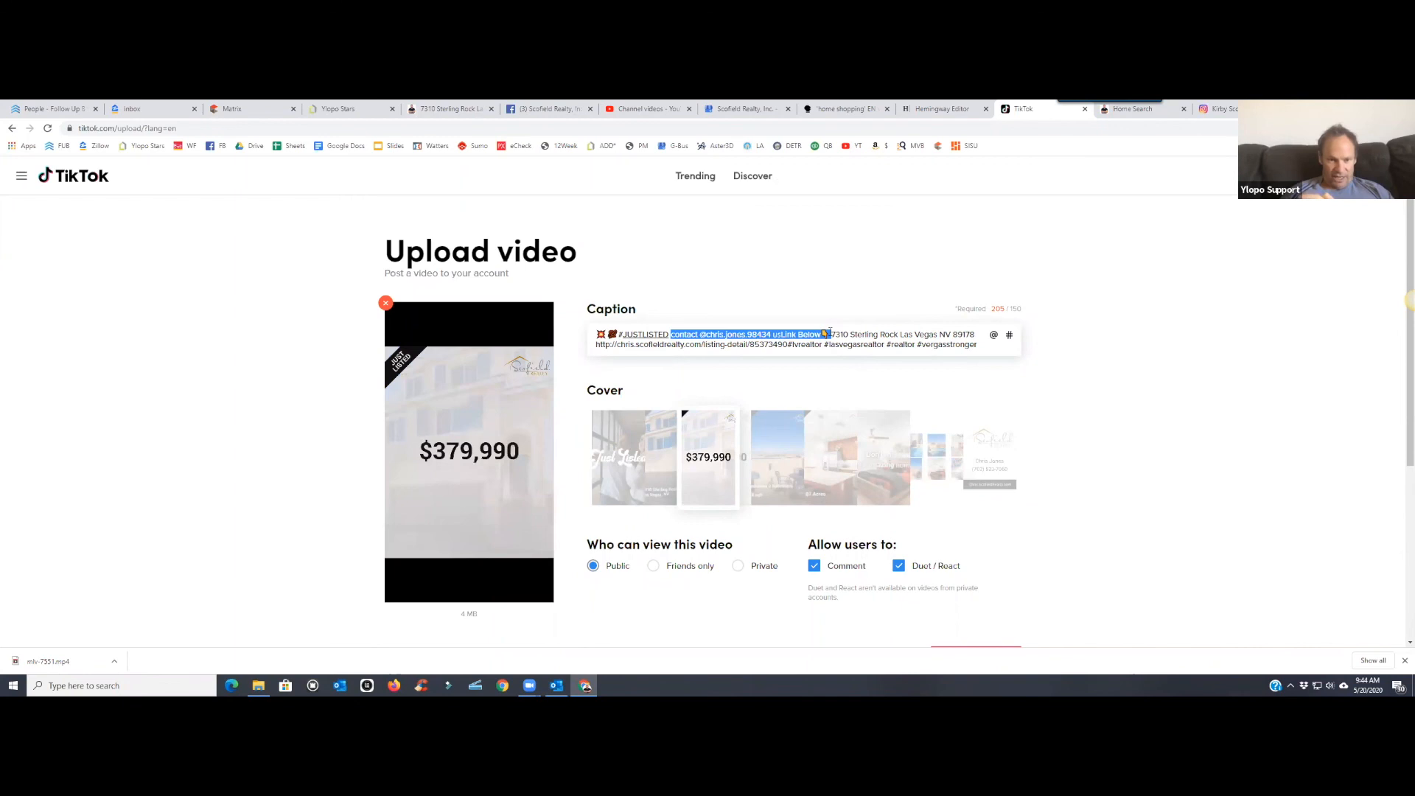
key(BackSpace)
- Remove the street address from the caption and post the listing video
scroll(999, 523, down, 3)
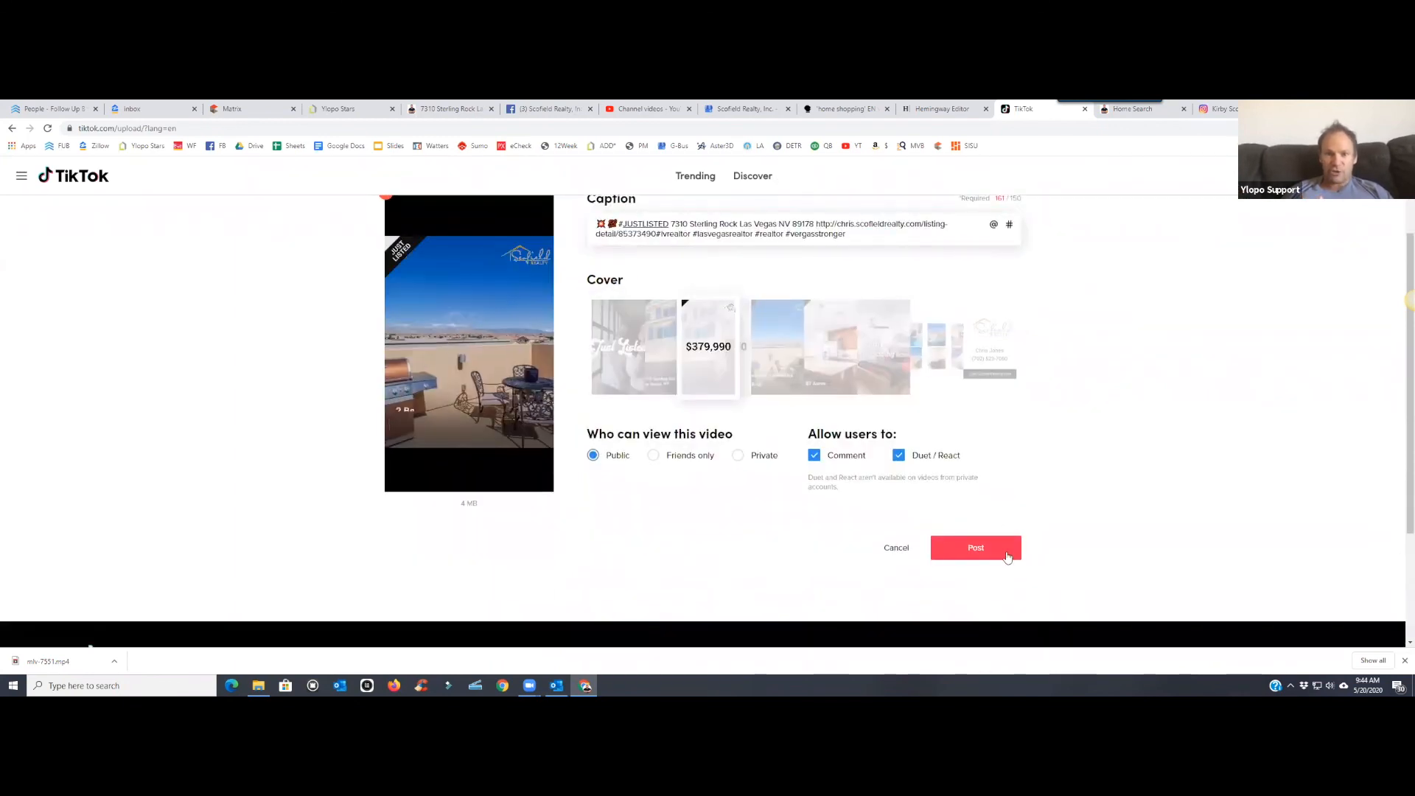
scroll(840, 297, up, 3)
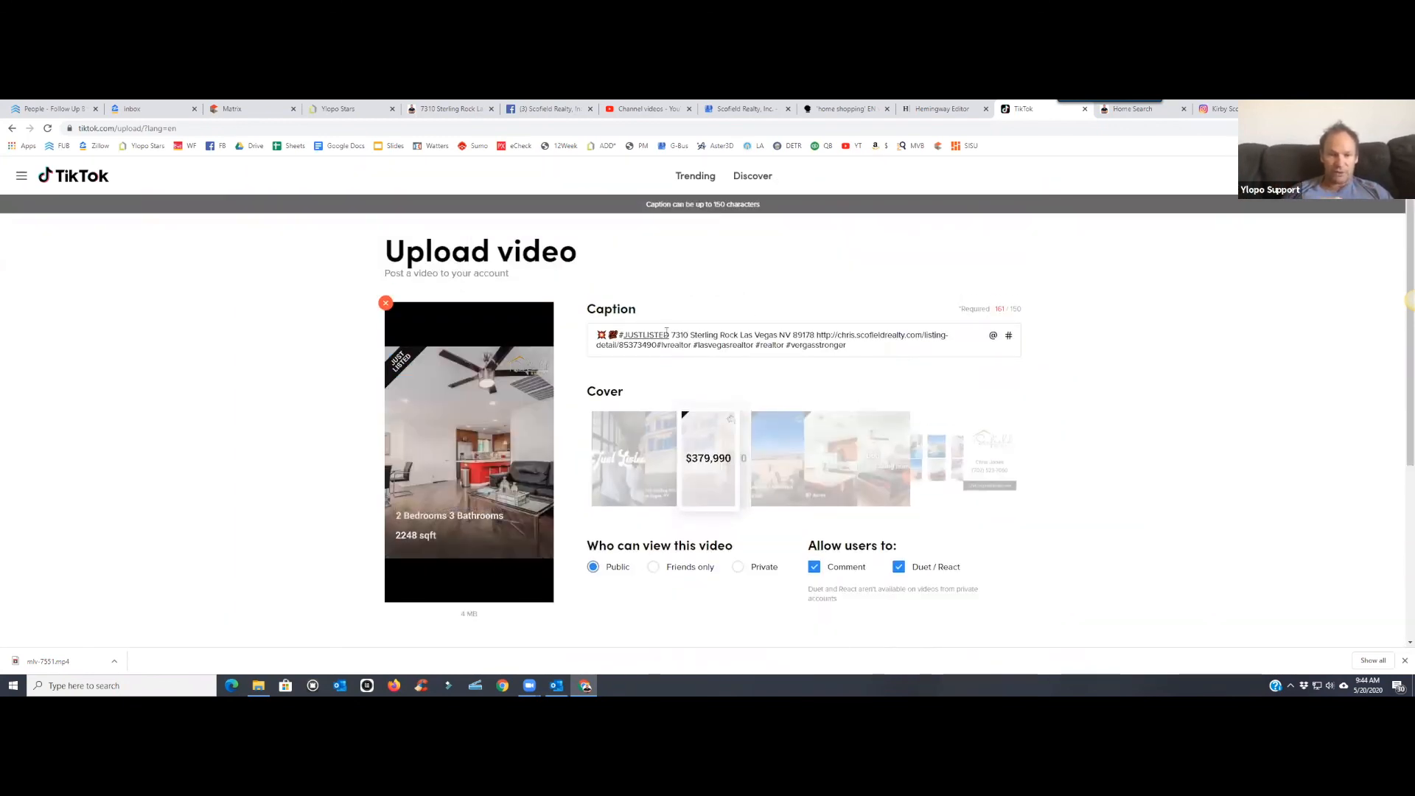
drag(670, 334, 816, 333)
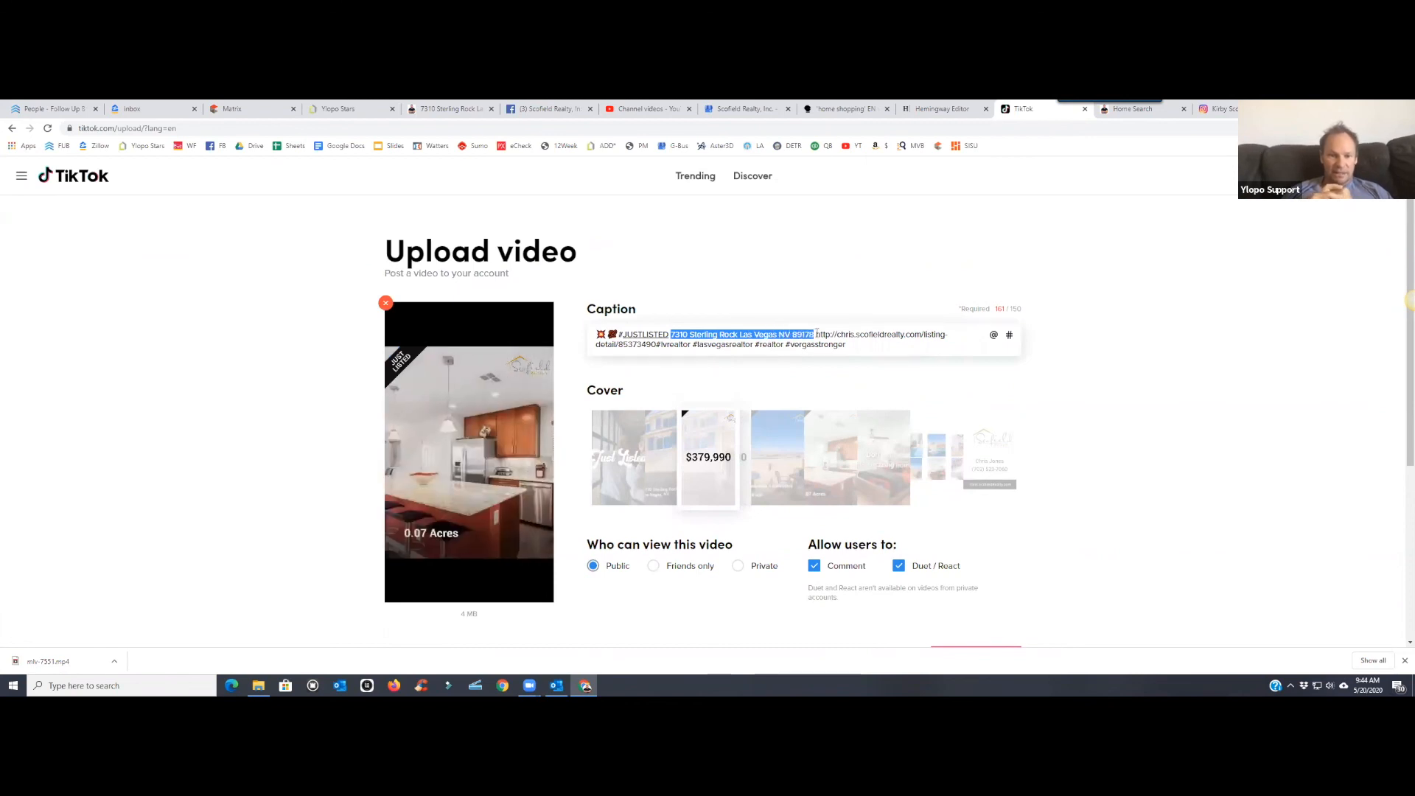
key(BackSpace)
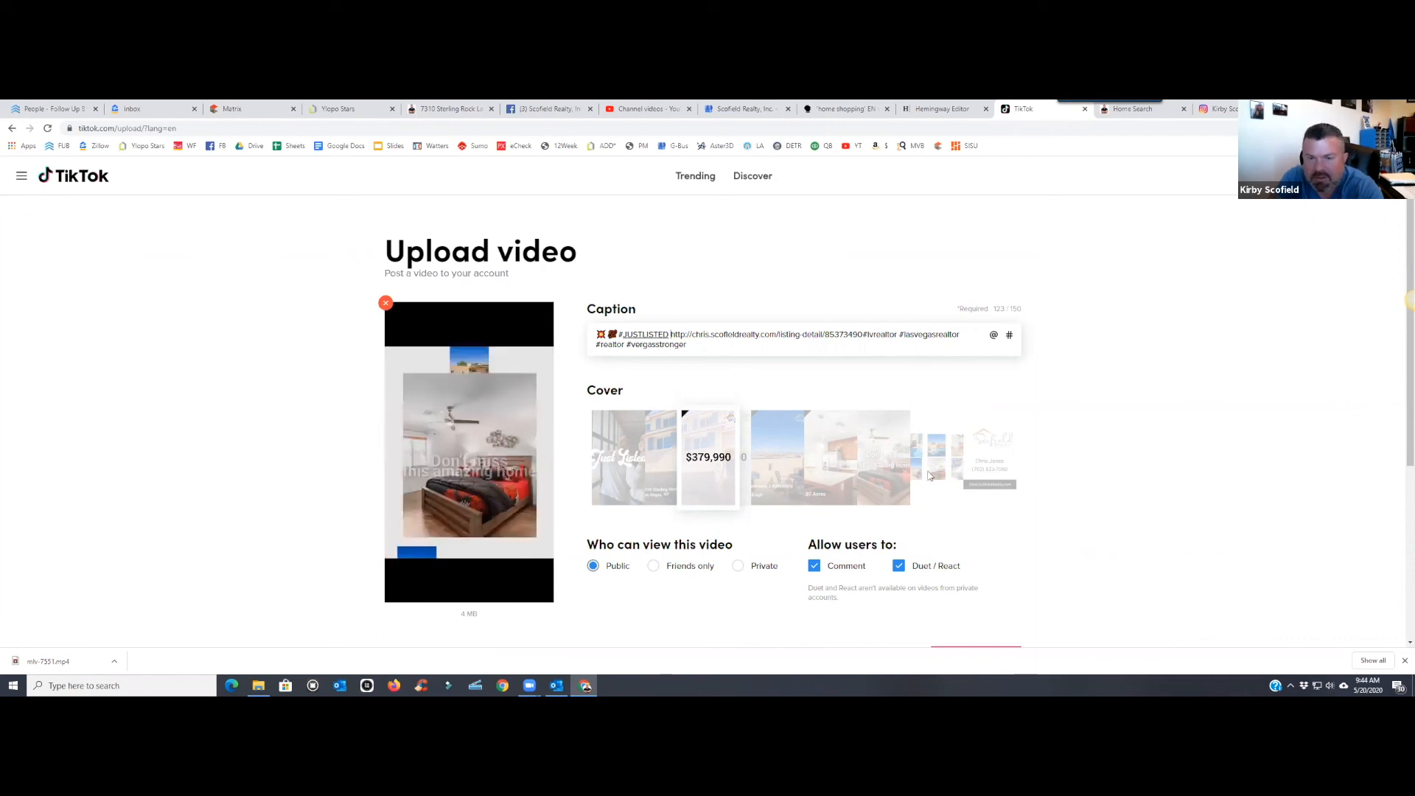
scroll(939, 458, down, 3)
click(958, 442)
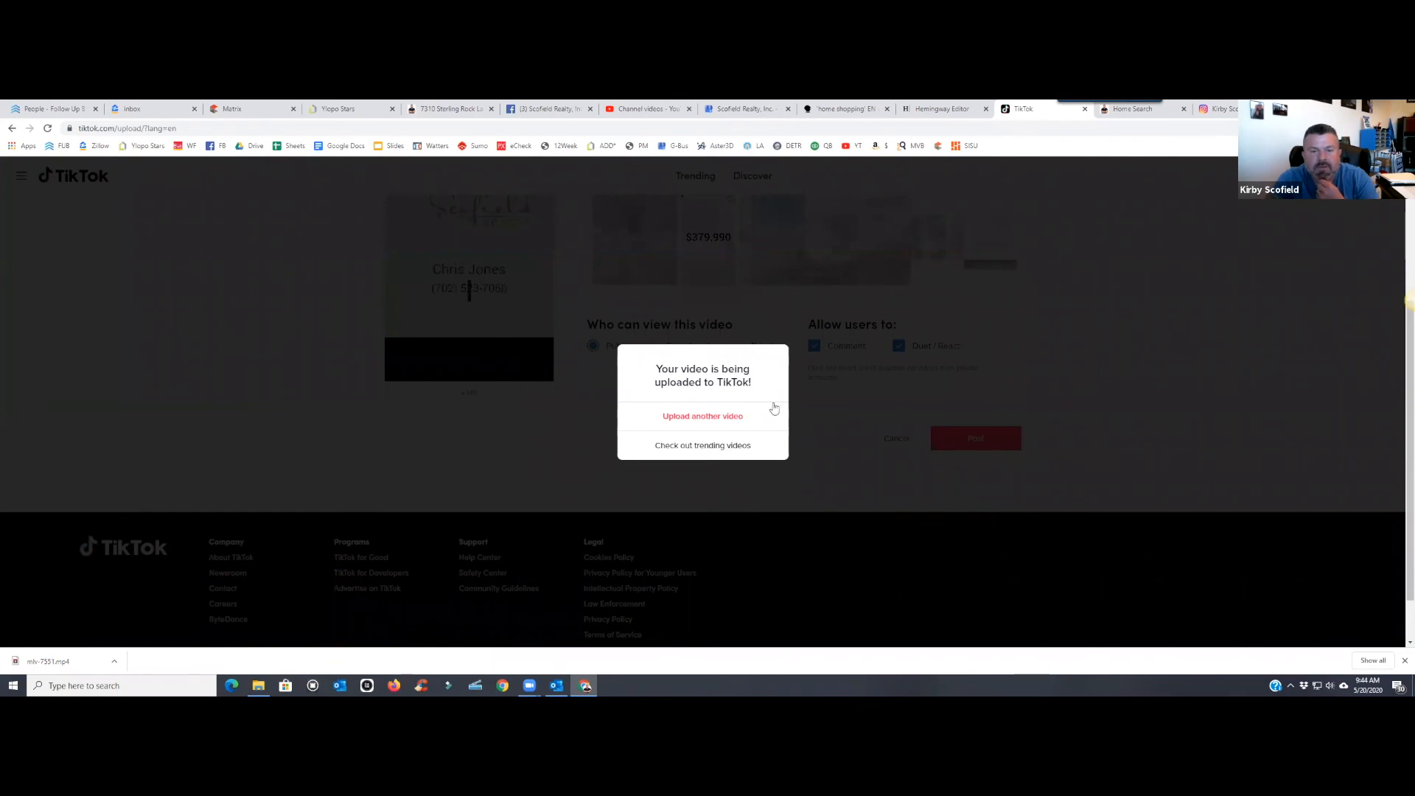
- Choose 'Upload another video' on the confirmation, then close the TikTok tab
click(739, 417)
scroll(861, 382, up, 3)
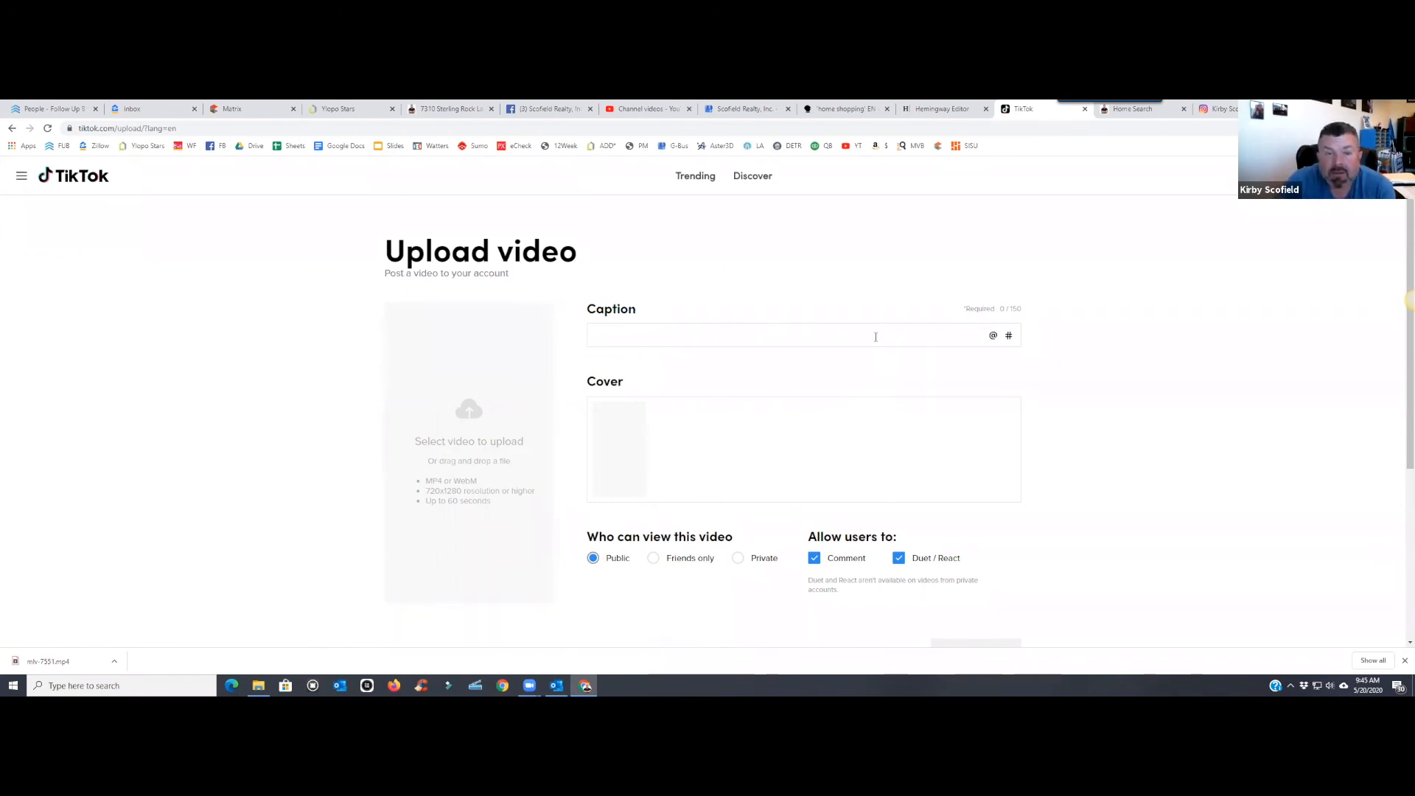
click(1084, 110)
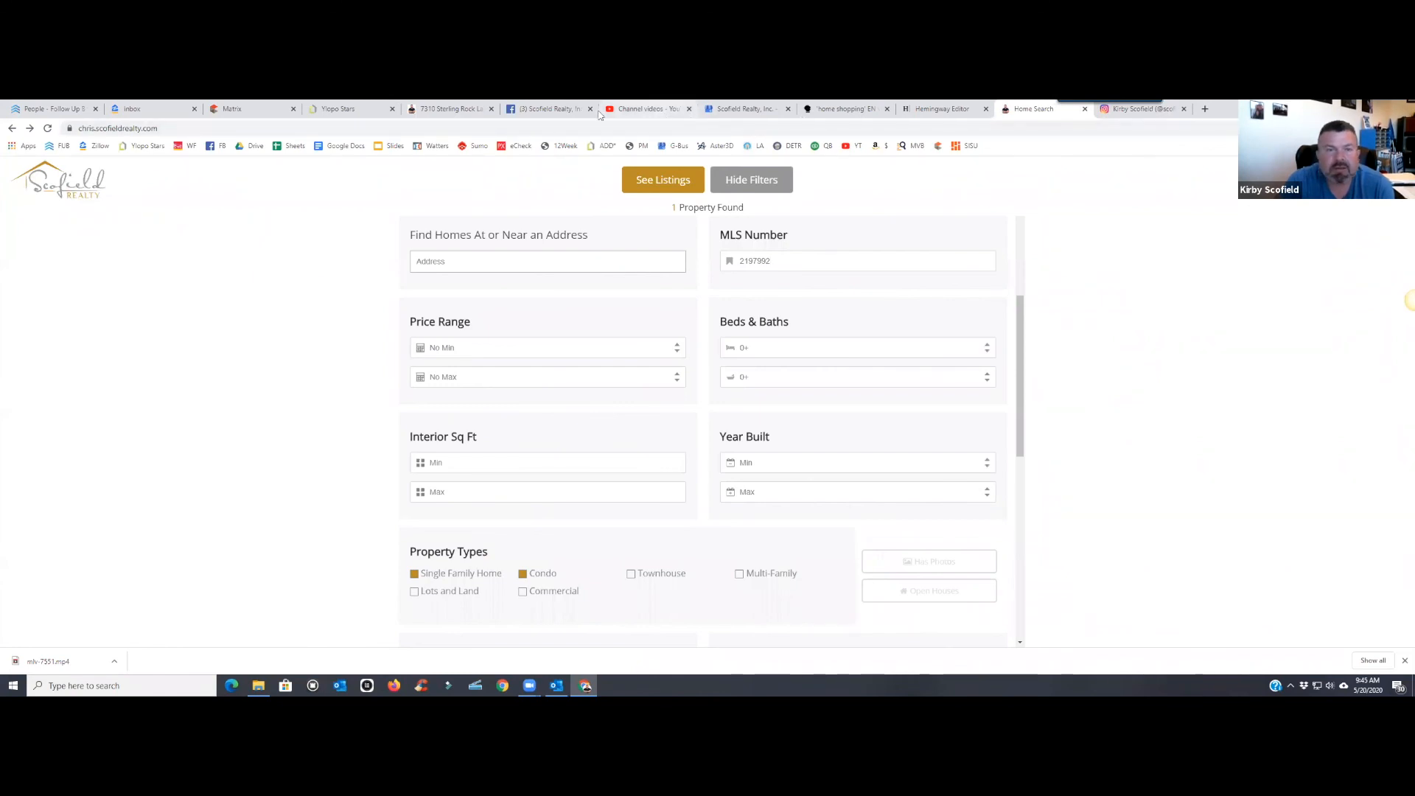
- Back in Facebook, check the news feed and notifications and glance at the Sterling Rock listing
click(549, 110)
click(768, 170)
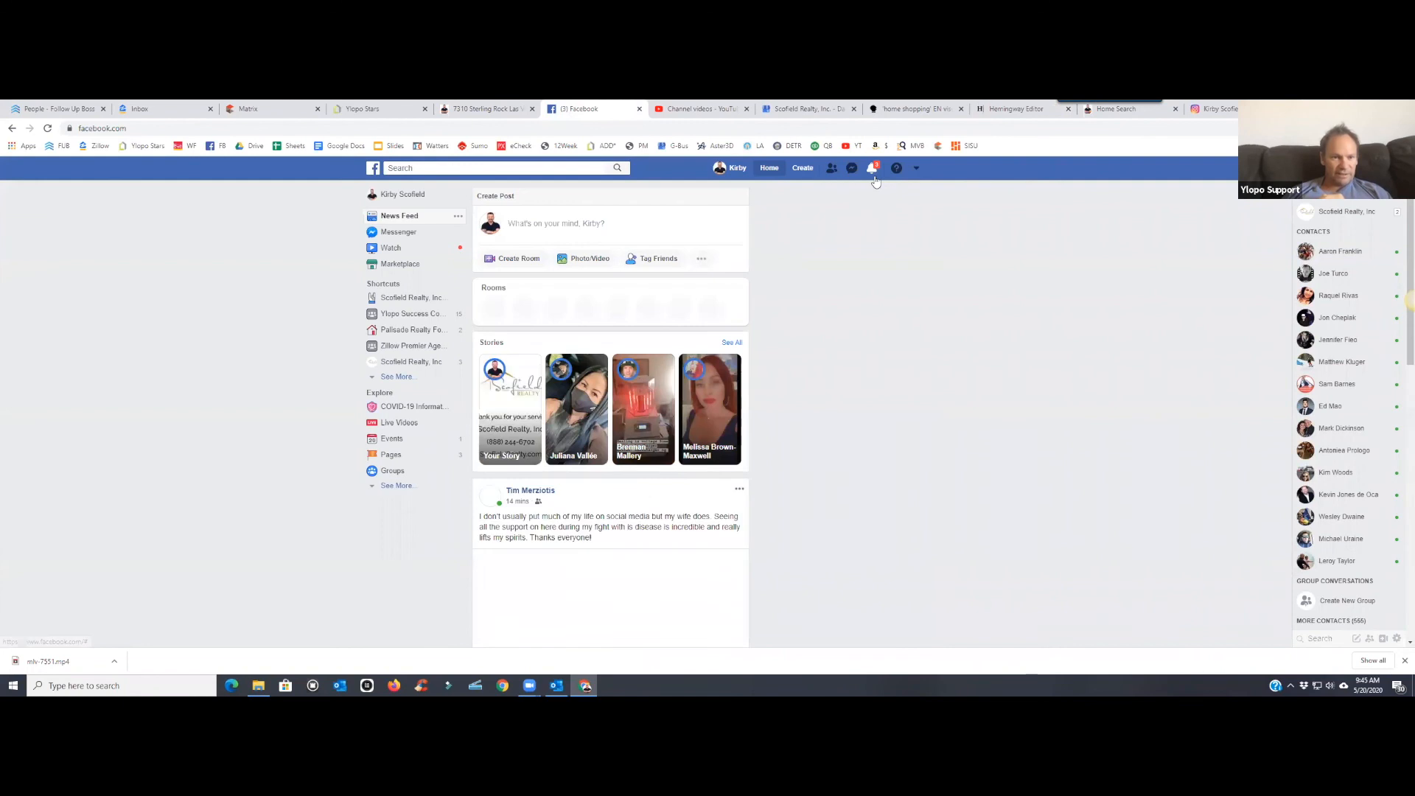
click(874, 169)
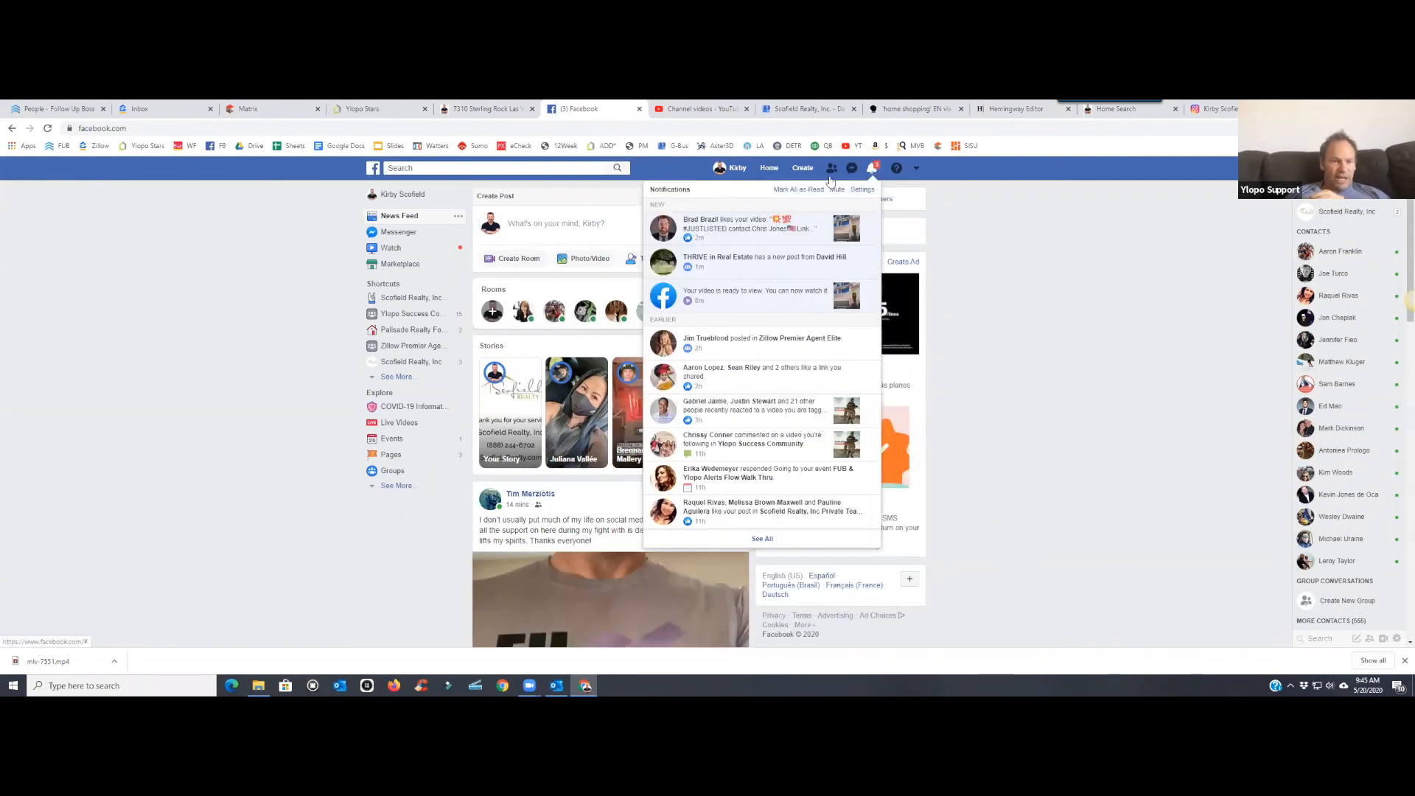
click(775, 172)
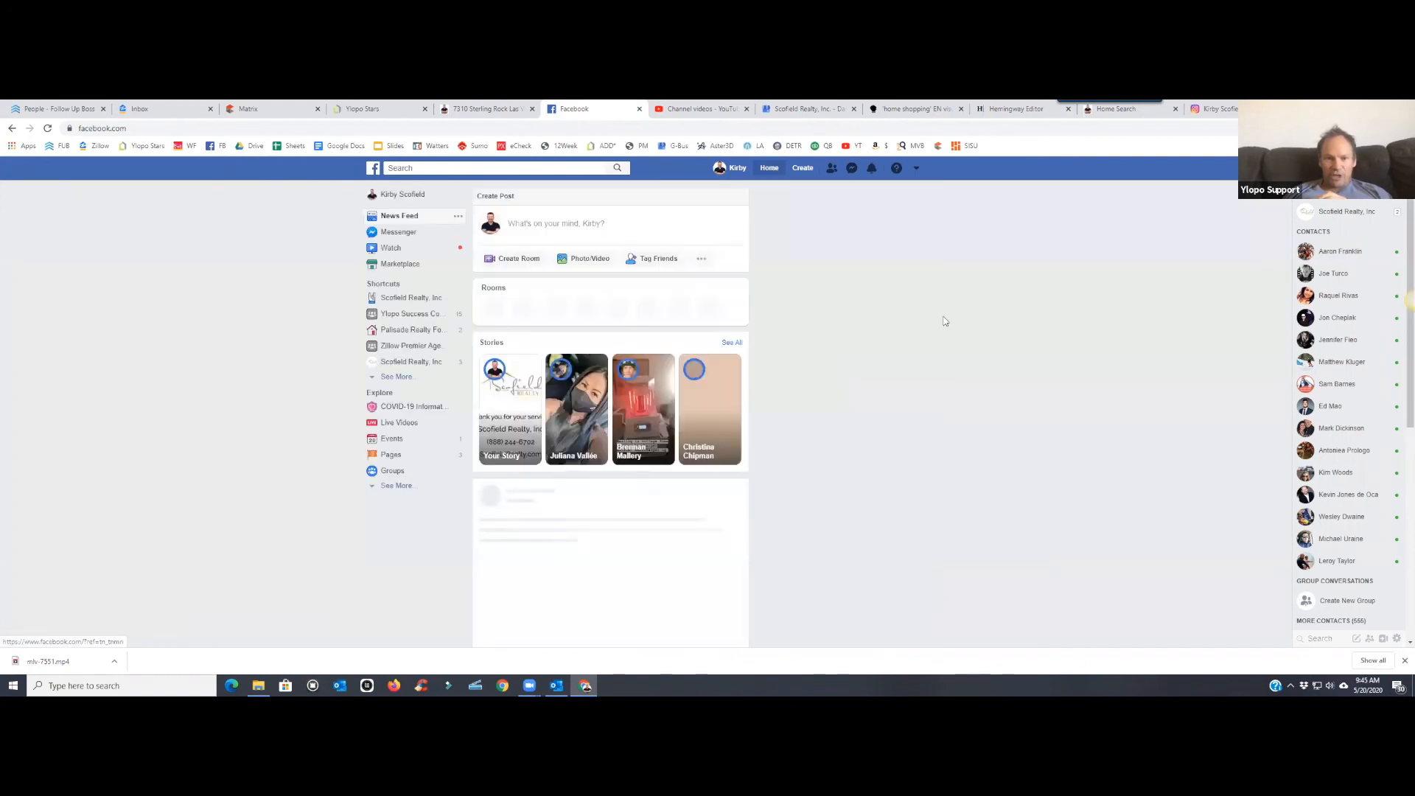
click(487, 109)
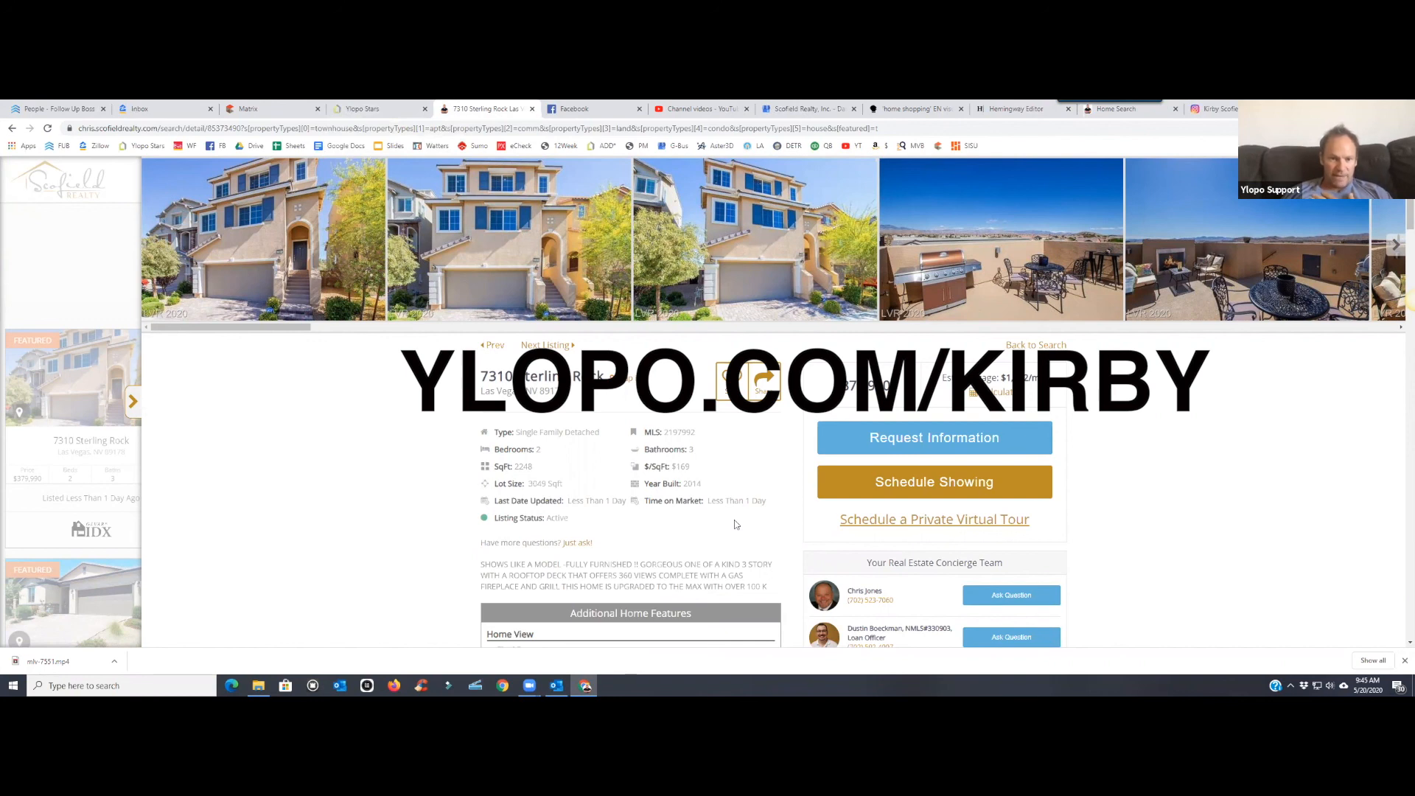
click(566, 106)
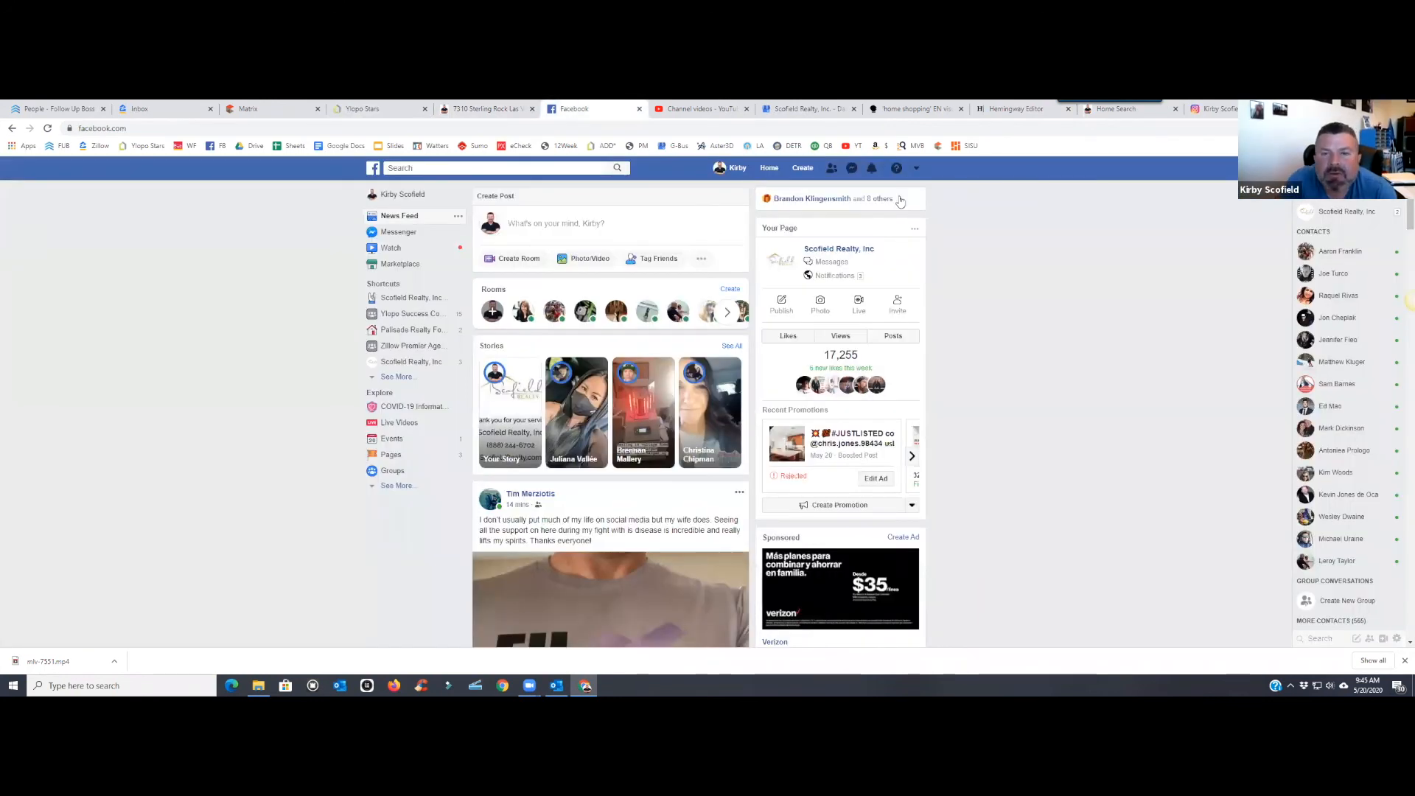
- Show the Scofield Realty, Inc page Insights for Last 28 days, then the Ylopo listing results
click(916, 169)
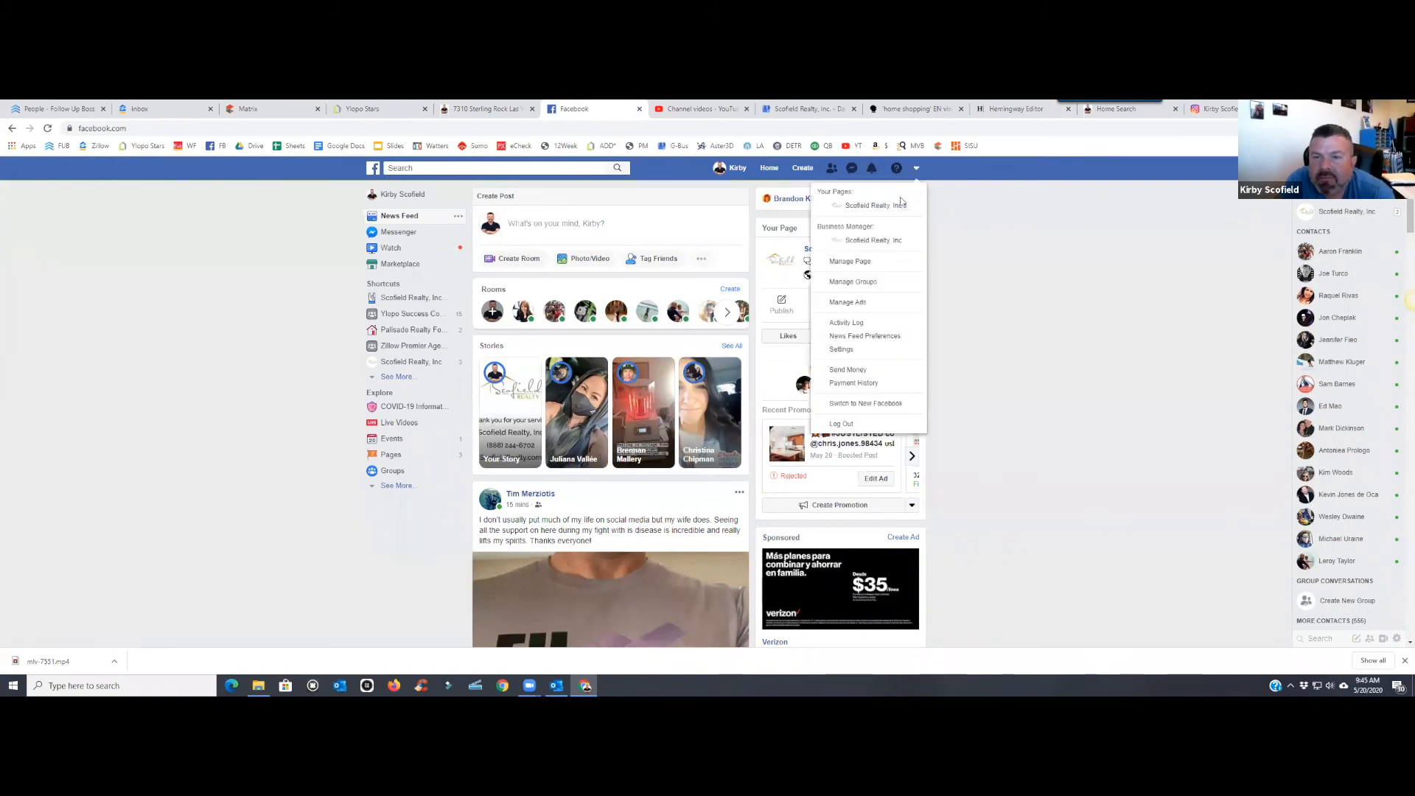
click(841, 208)
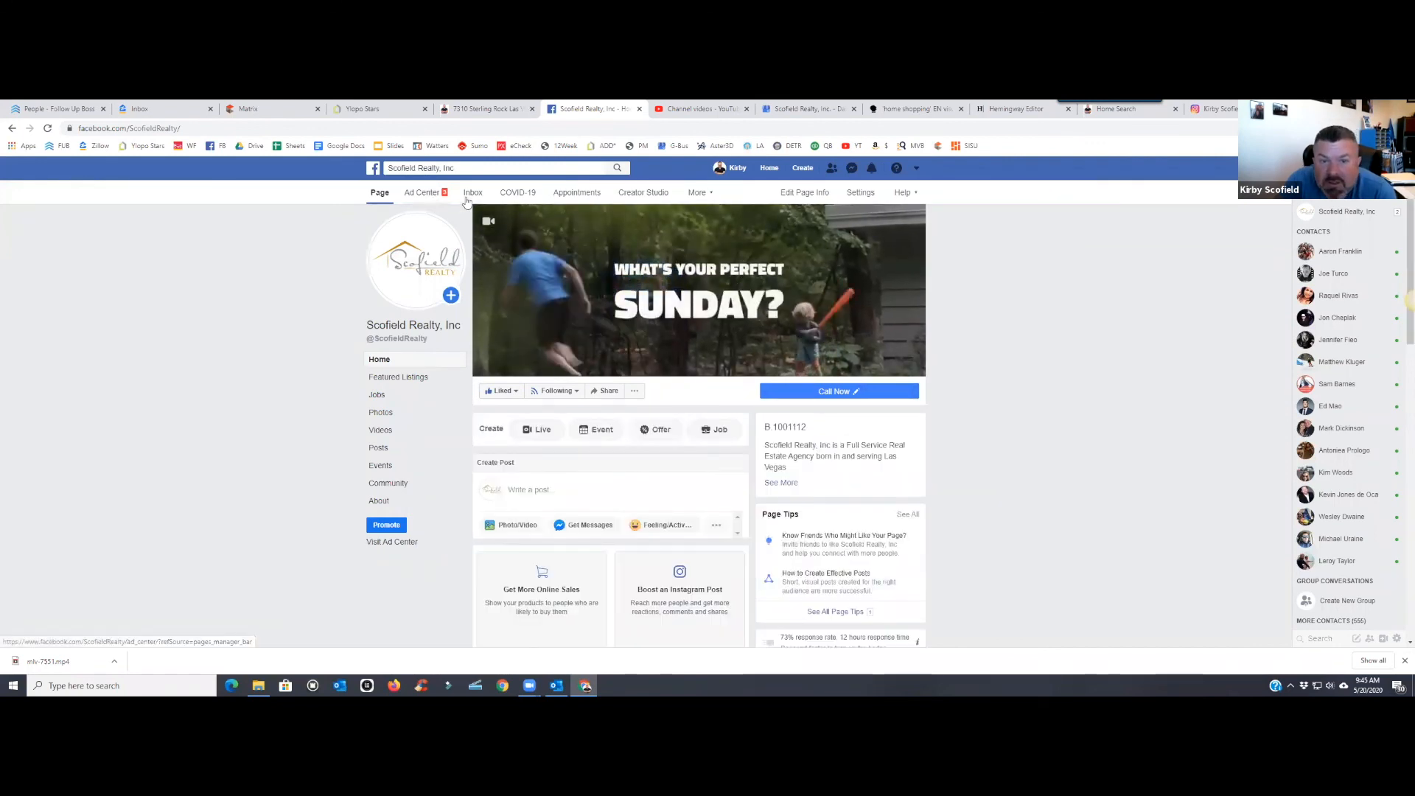
click(699, 193)
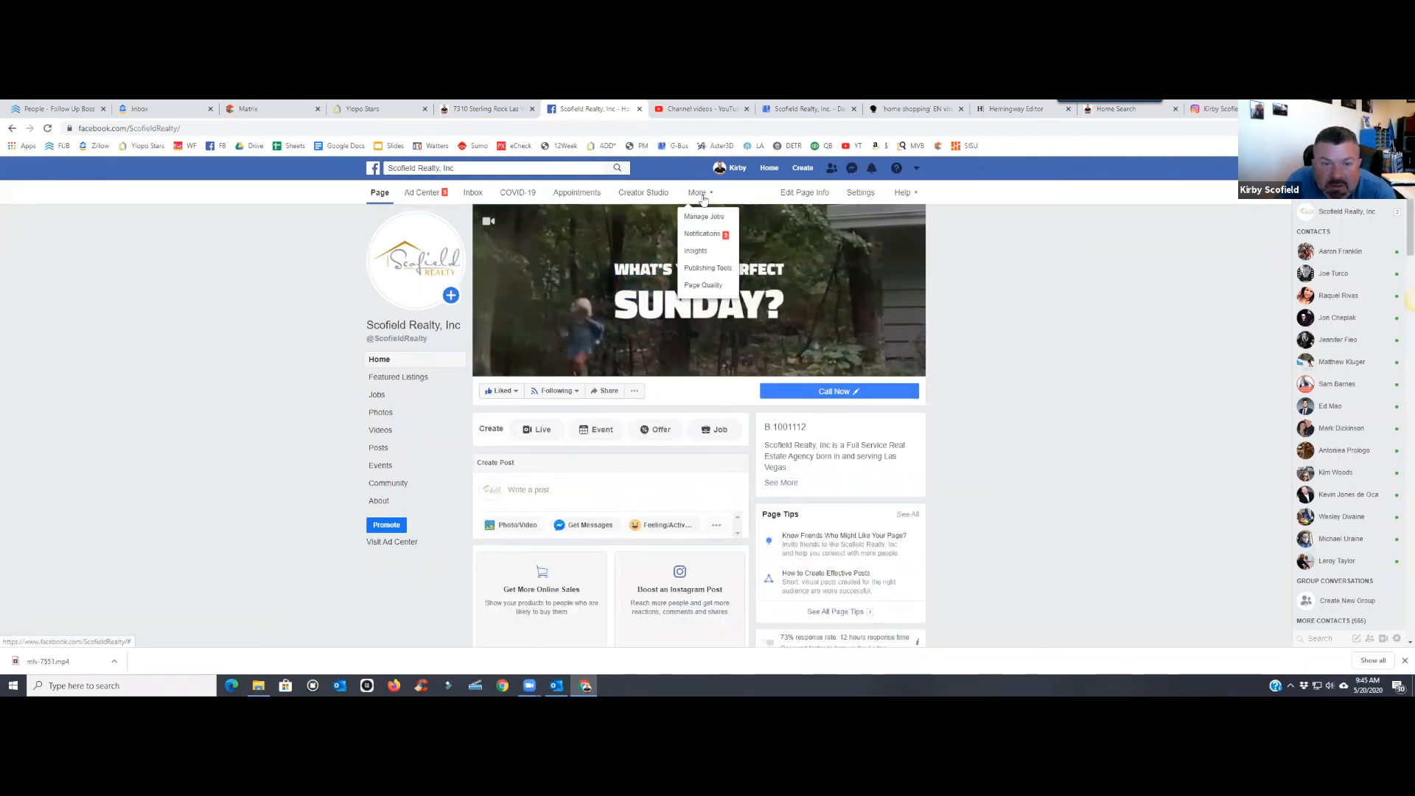
click(700, 251)
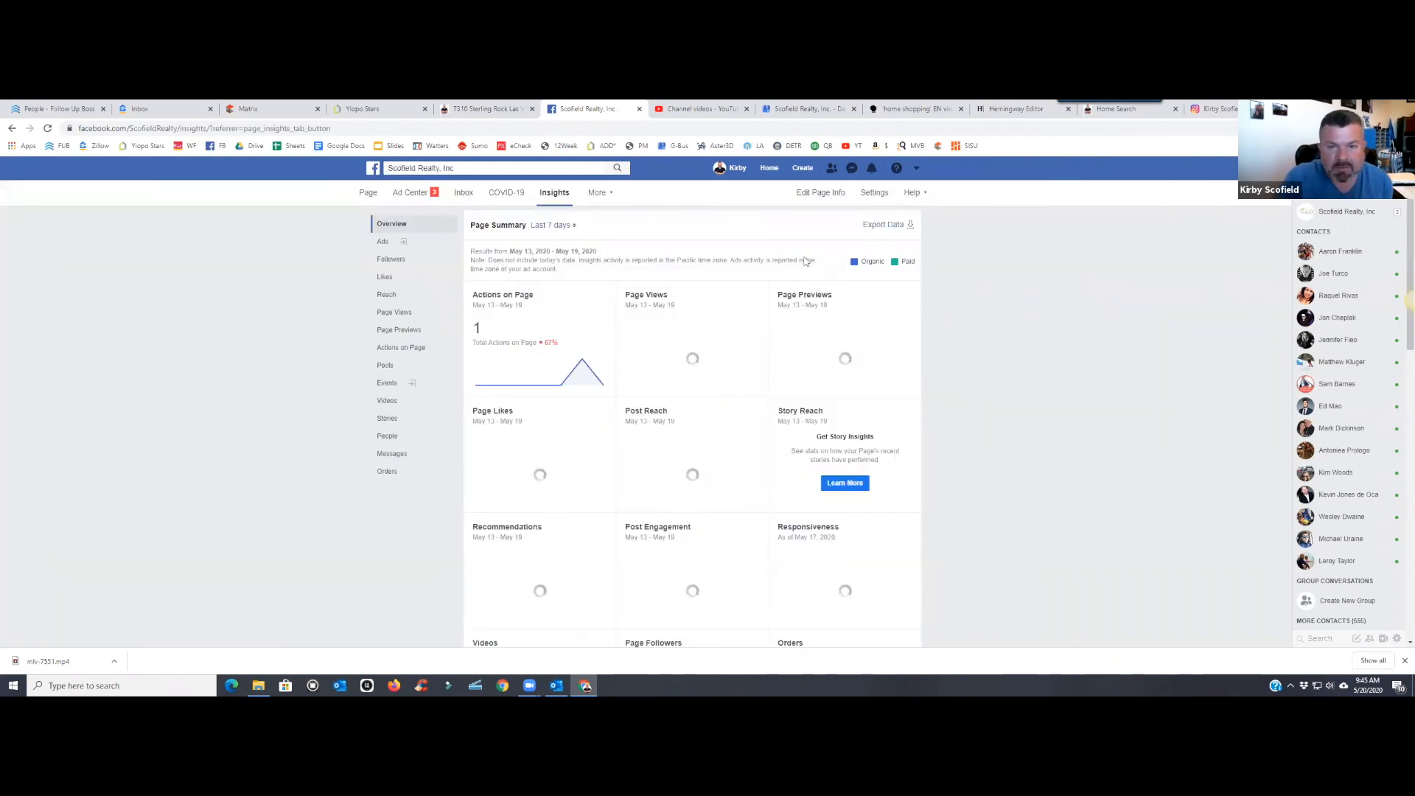
click(568, 227)
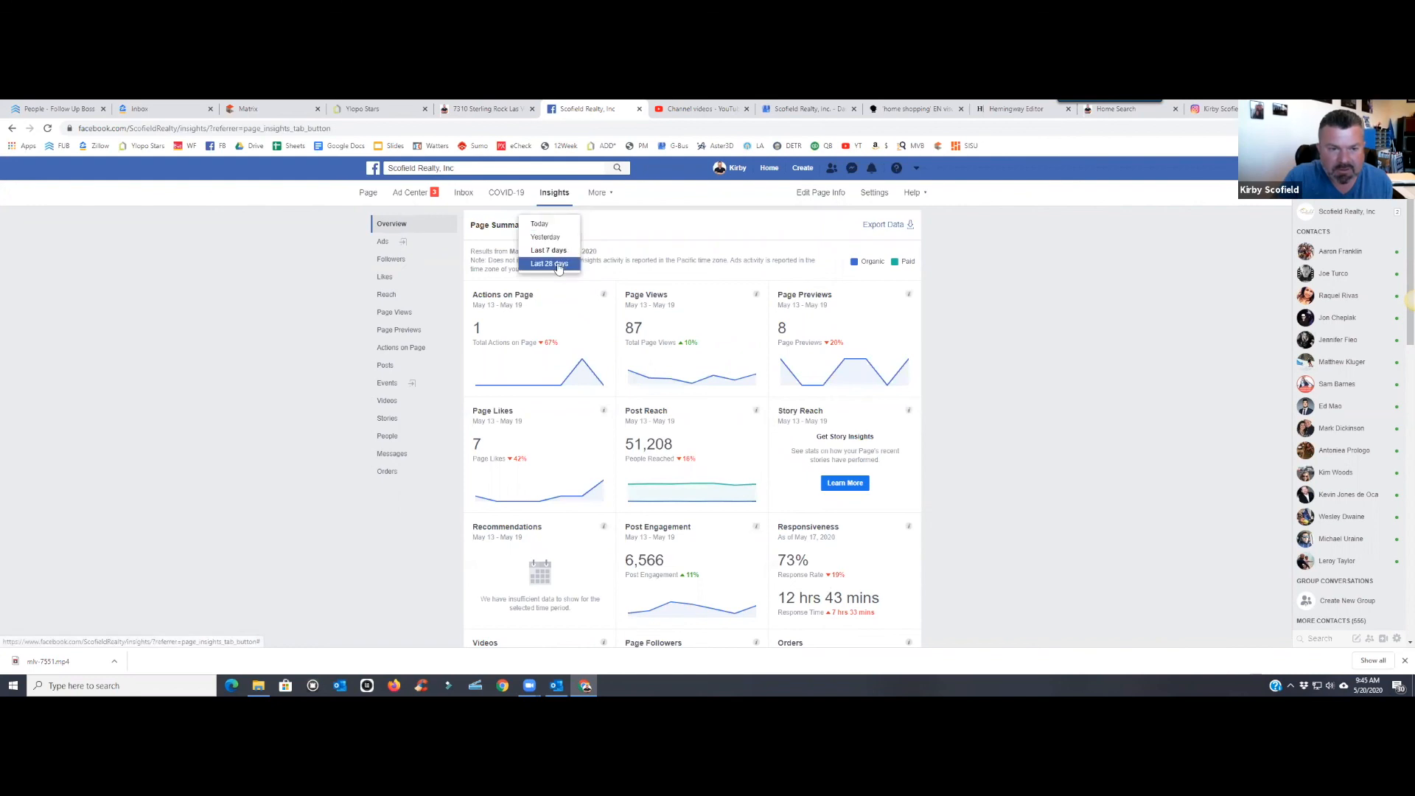
click(549, 263)
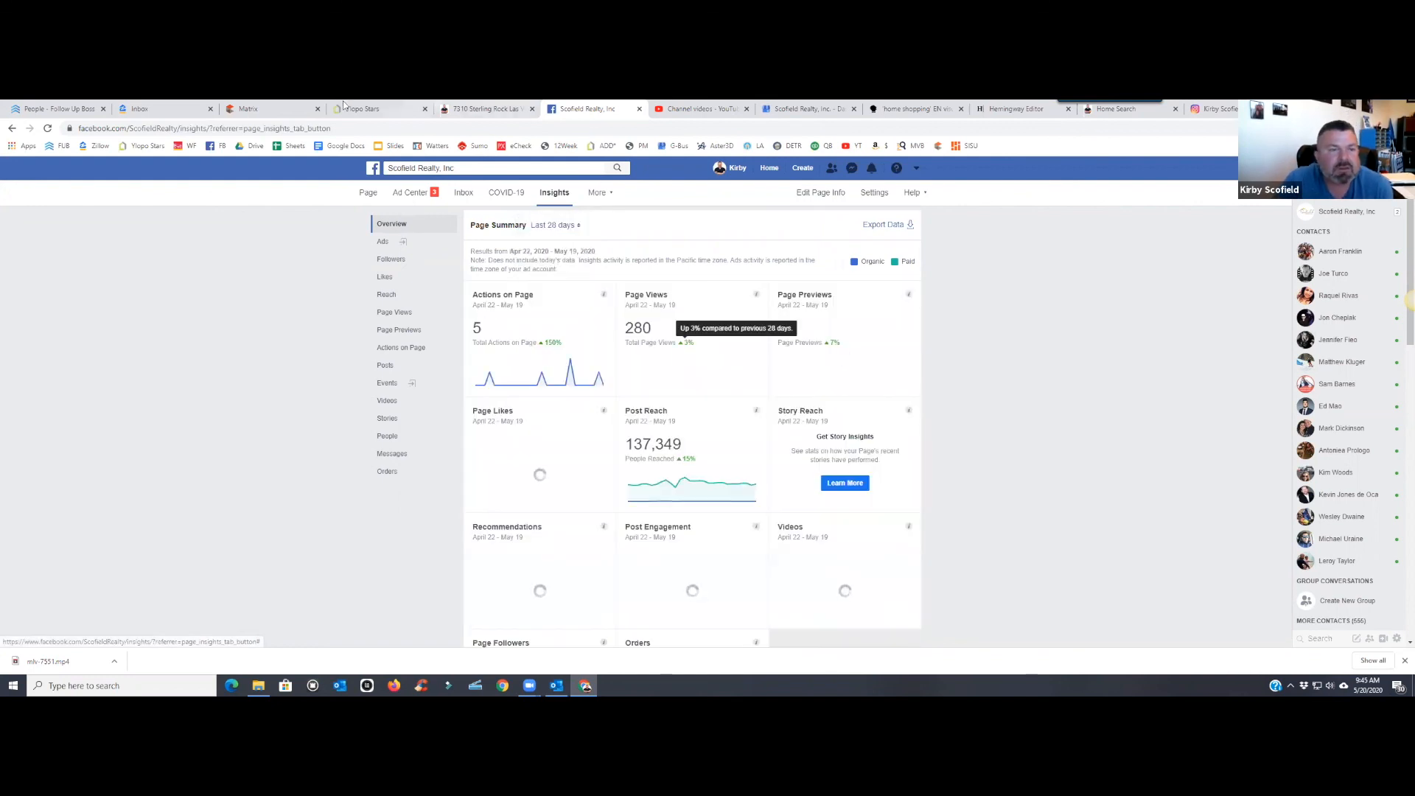
click(372, 109)
scroll(362, 297, up, 3)
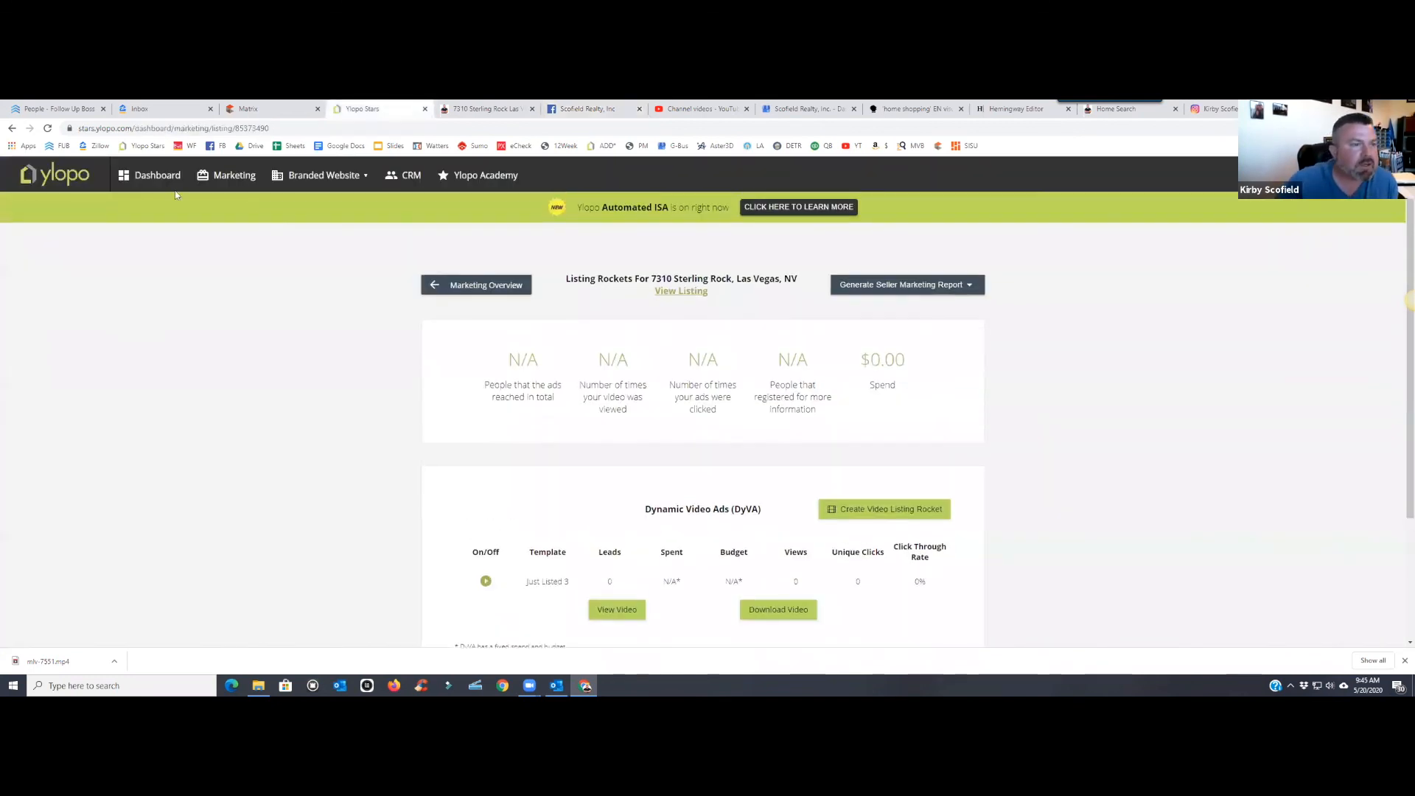
- Scroll through Ylopo's Mission Control dashboard snapshots, then go back to Facebook Insights
click(151, 175)
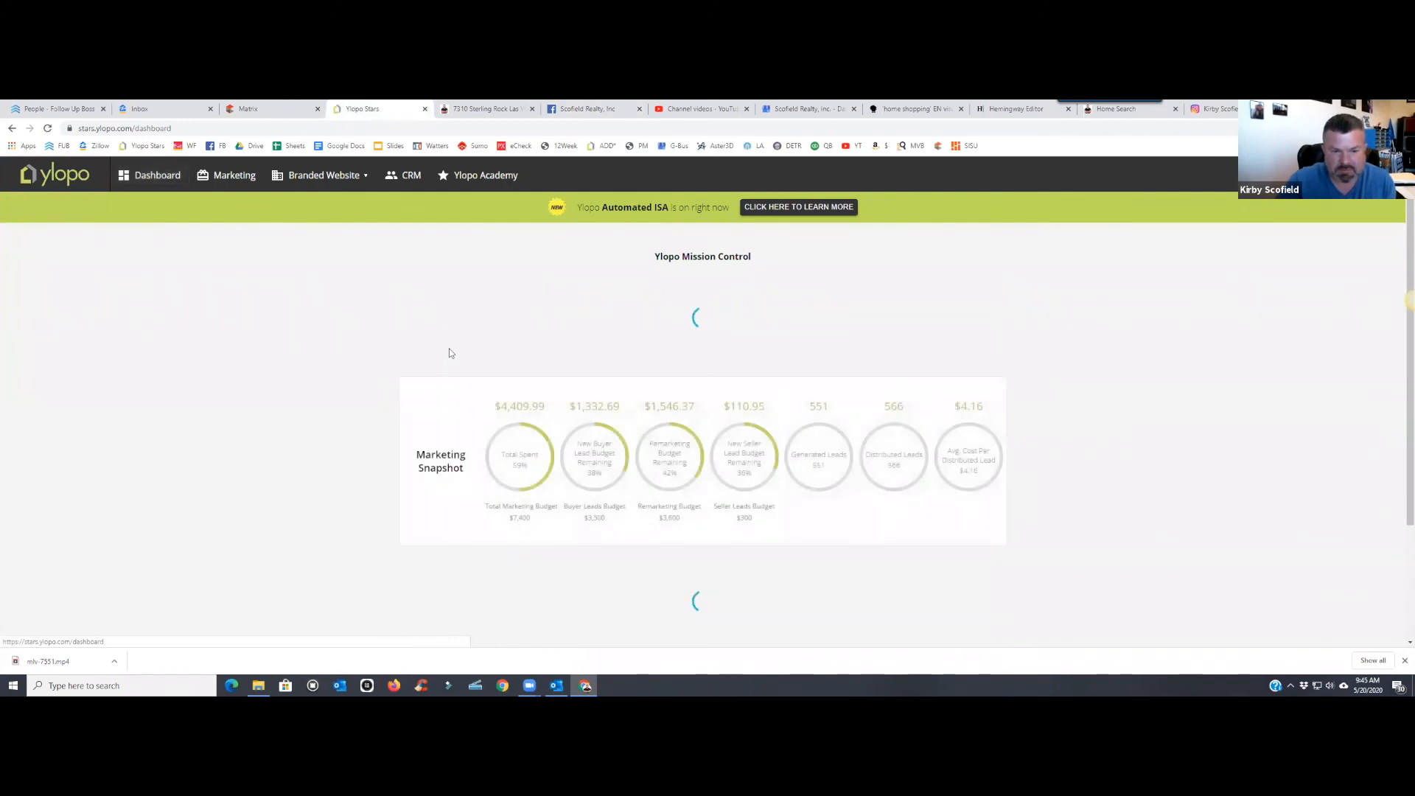
scroll(449, 349, down, 2)
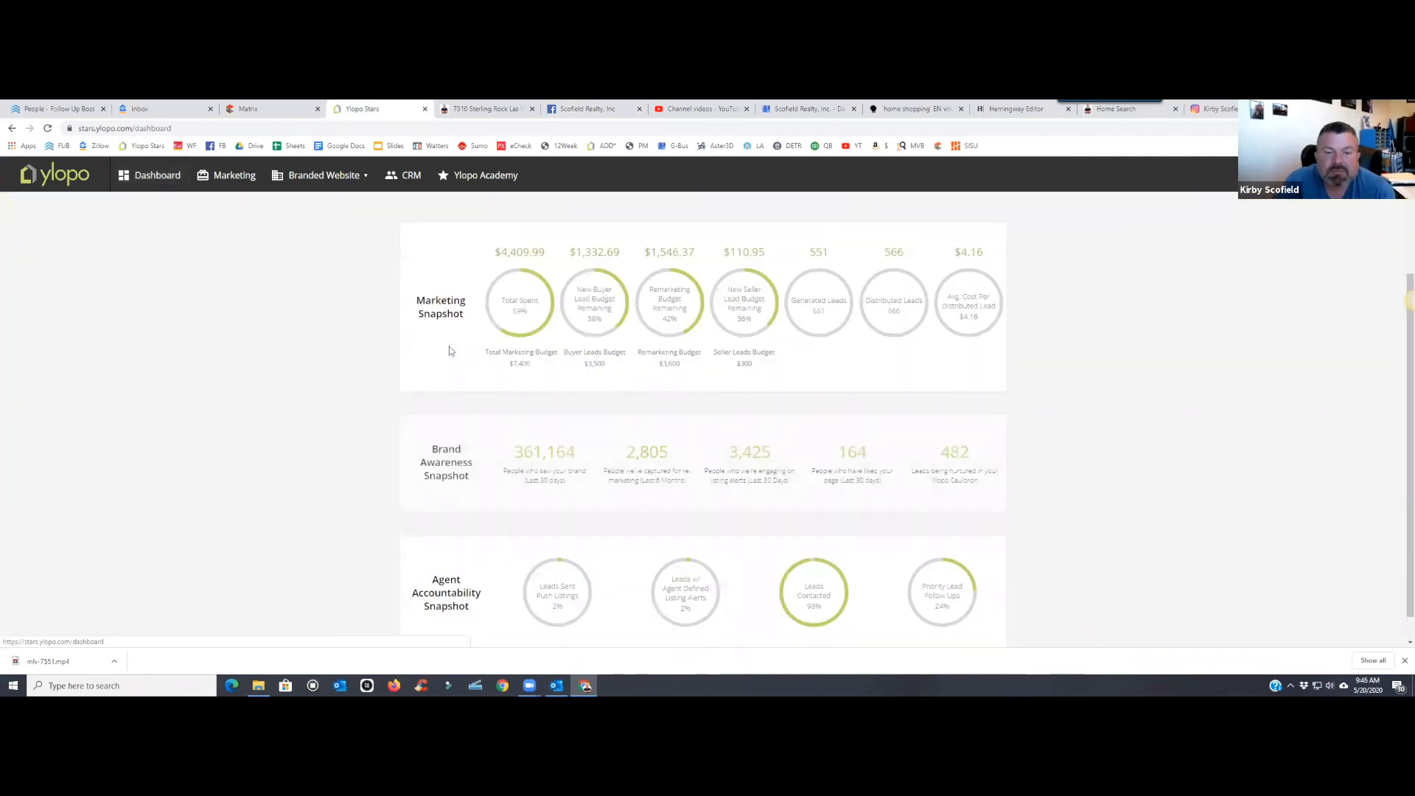
scroll(574, 422, down, 1)
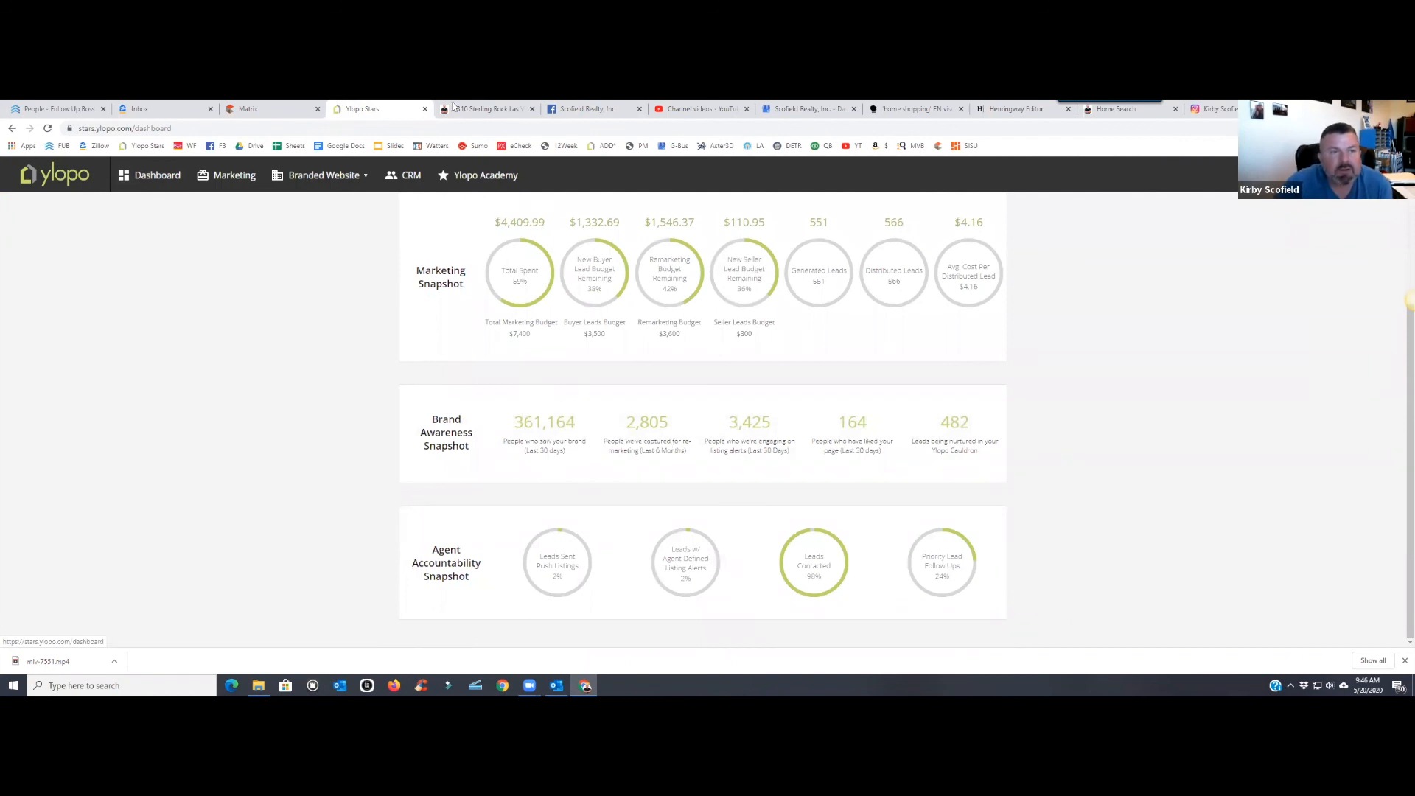
click(586, 111)
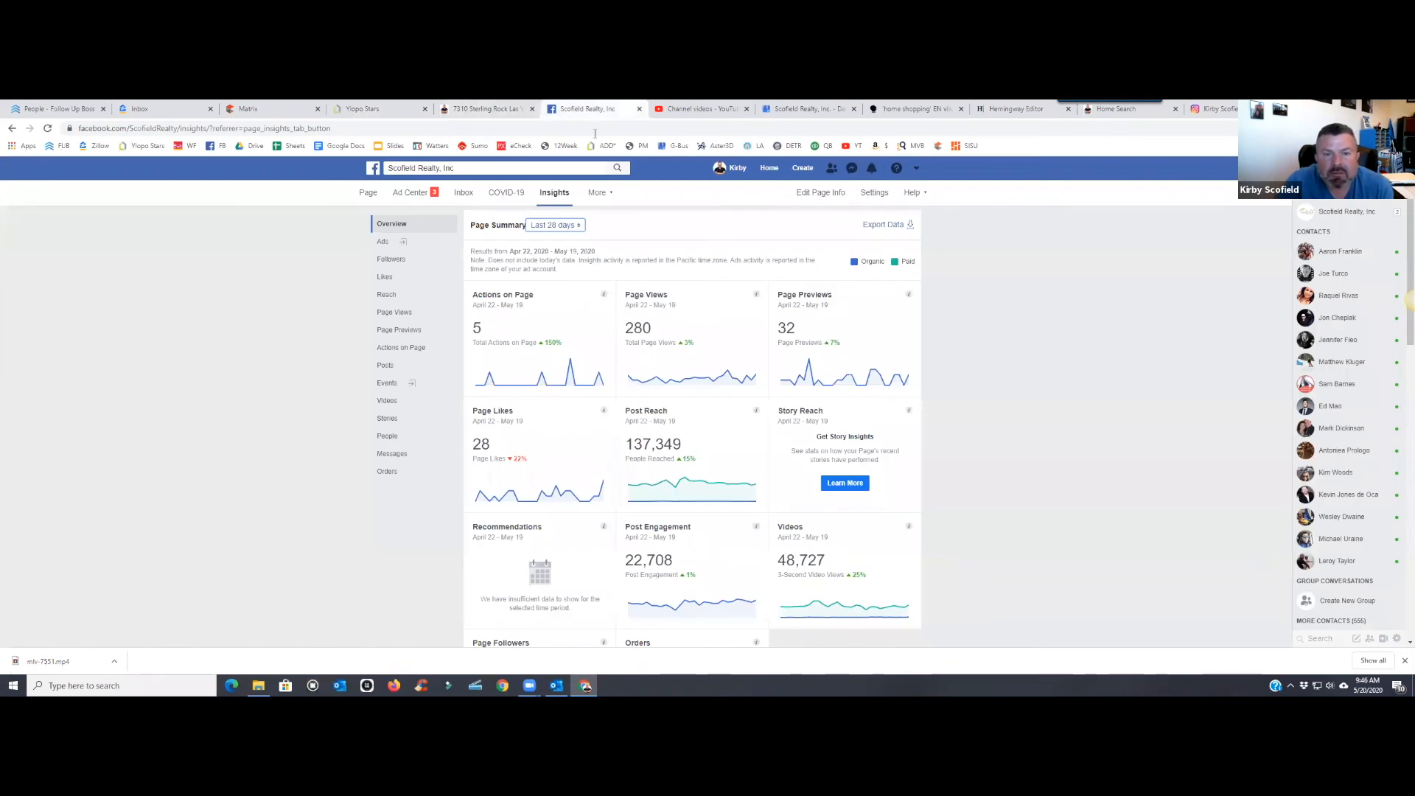
- Review the 28-day Insights cards, then bring up the 2020 HS headshots folder in File Explorer
scroll(711, 347, down, 2)
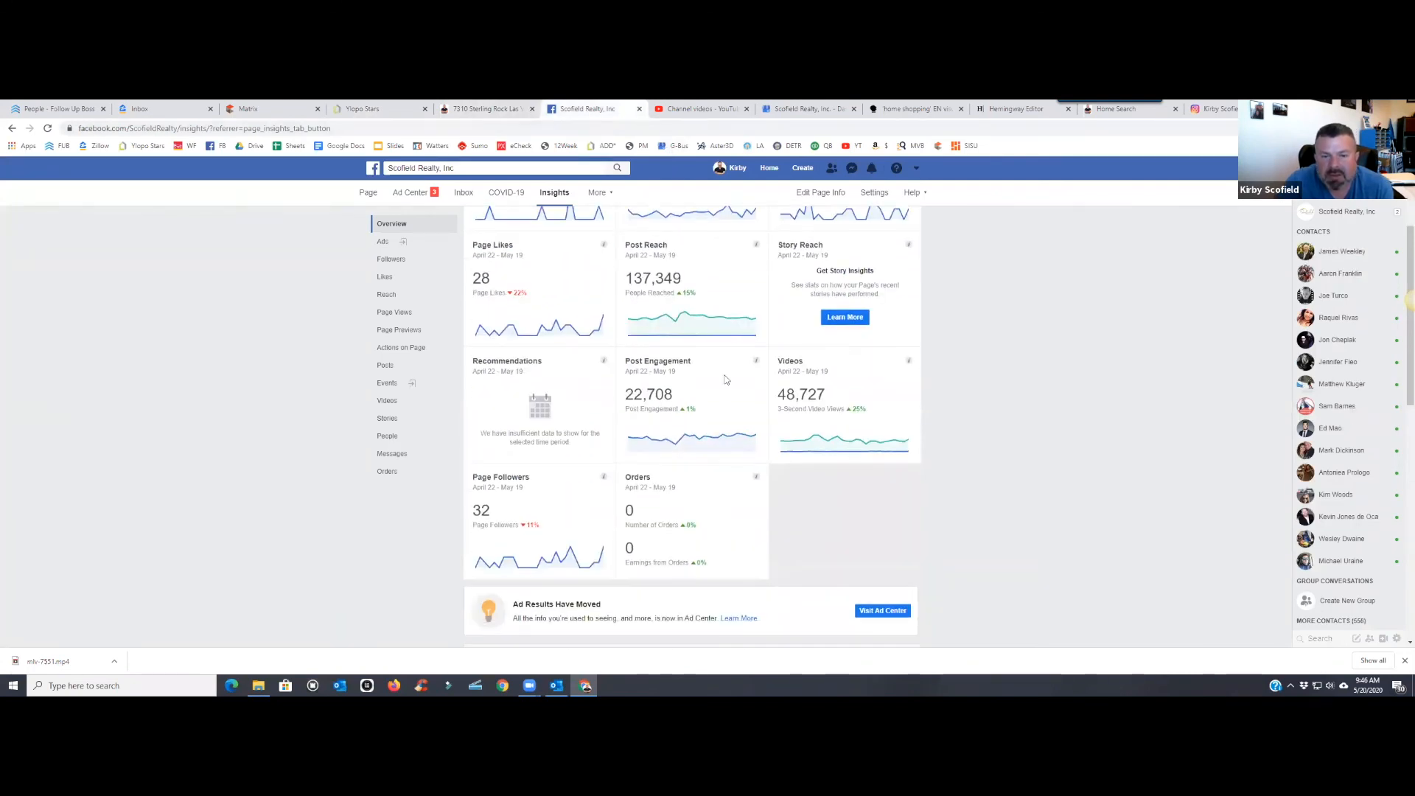
scroll(715, 350, up, 1)
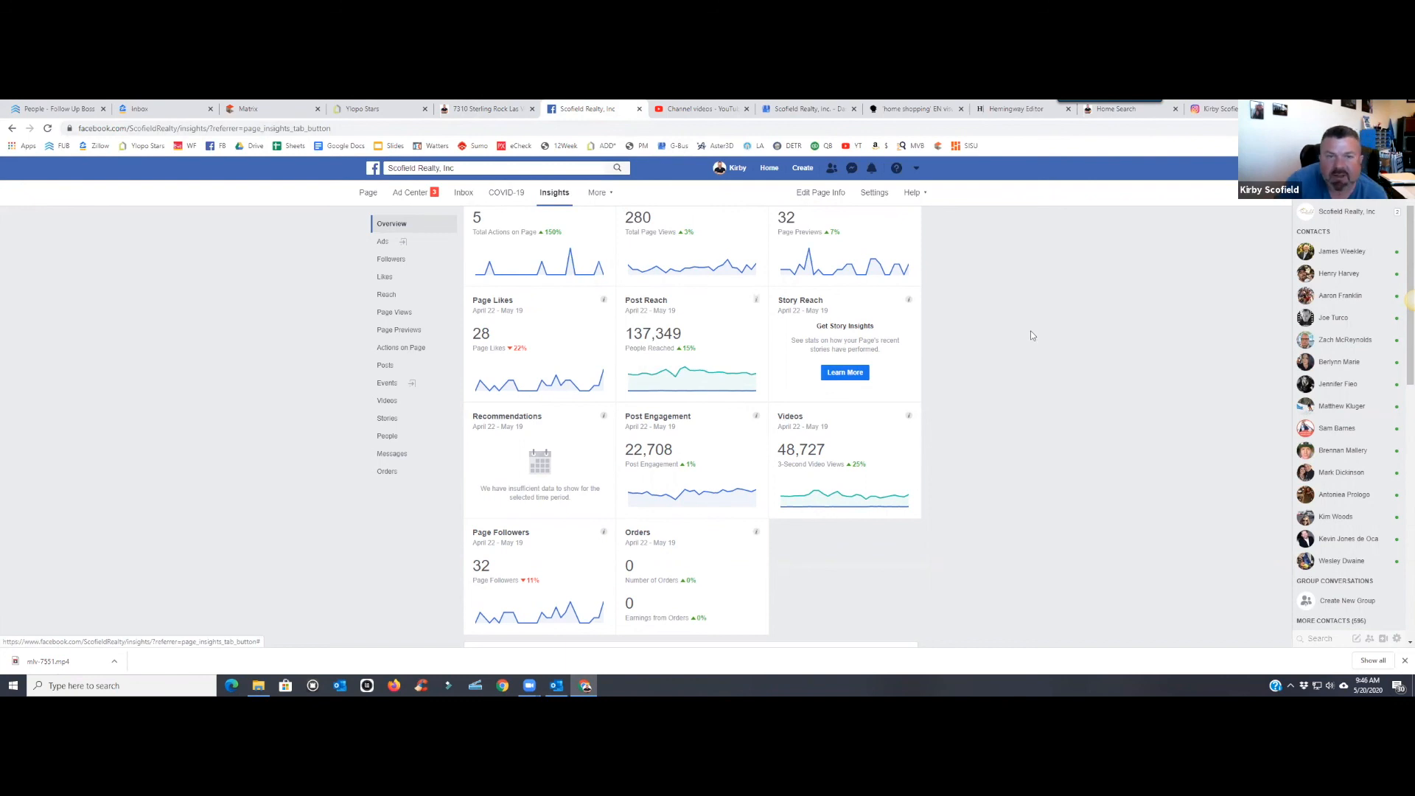
click(509, 110)
click(403, 110)
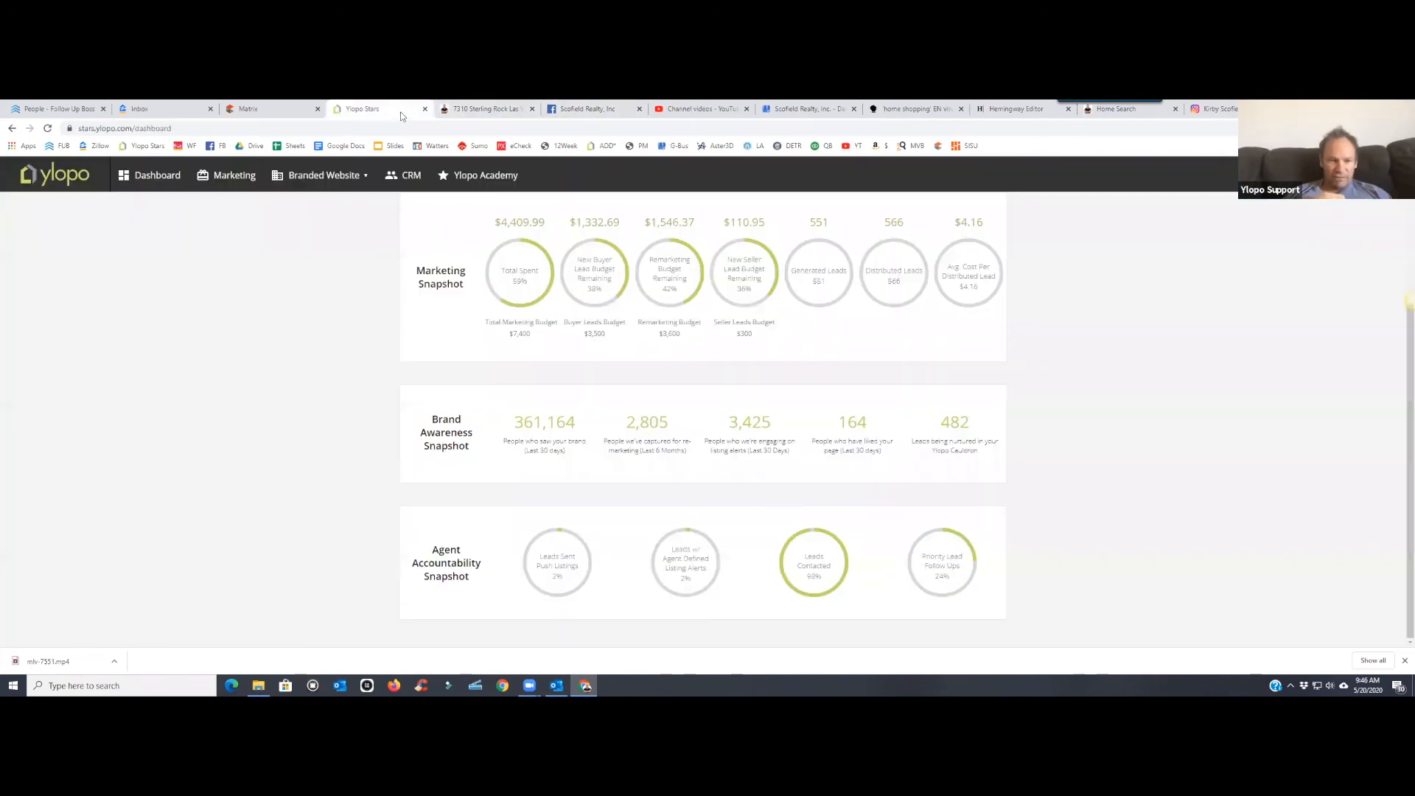
click(582, 109)
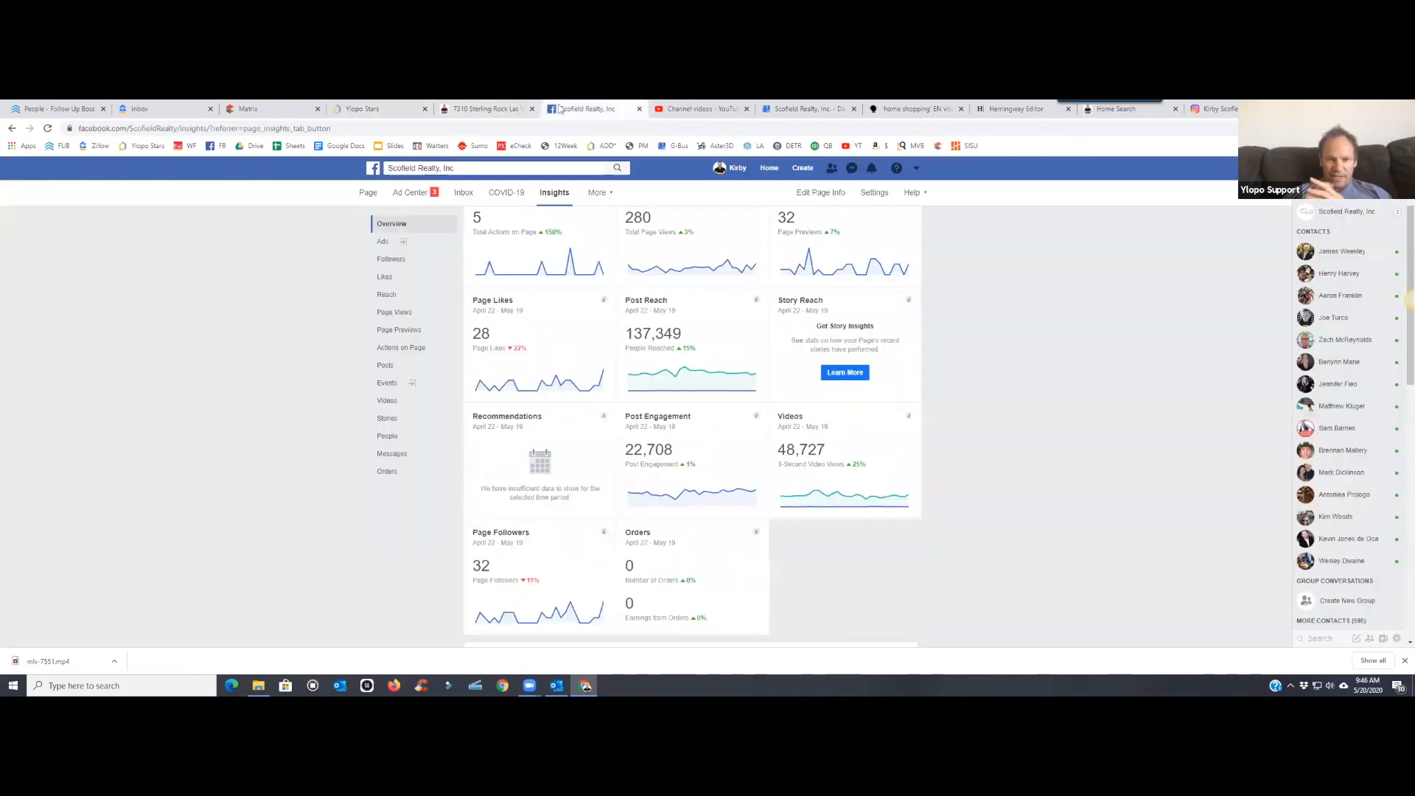
scroll(720, 303, up, 1)
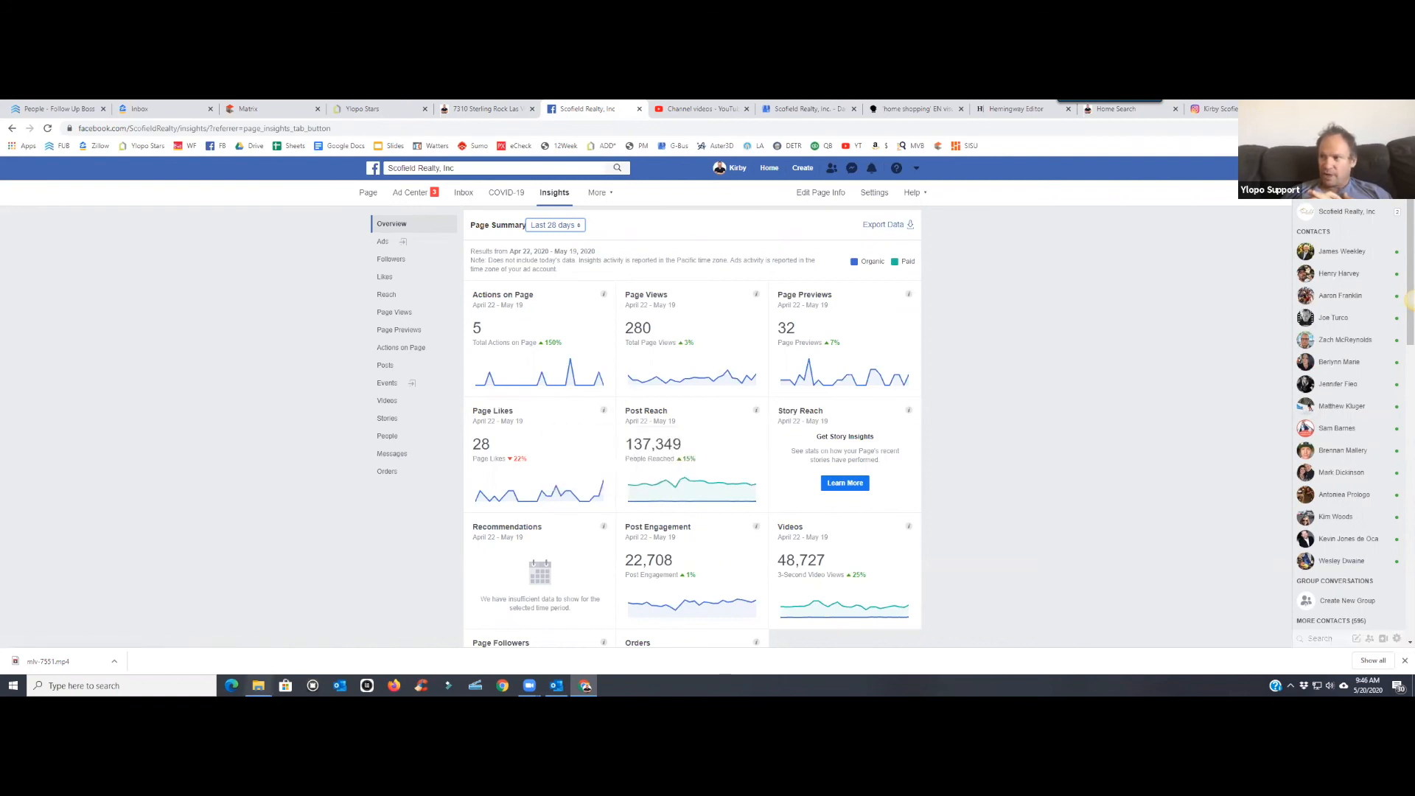
click(258, 686)
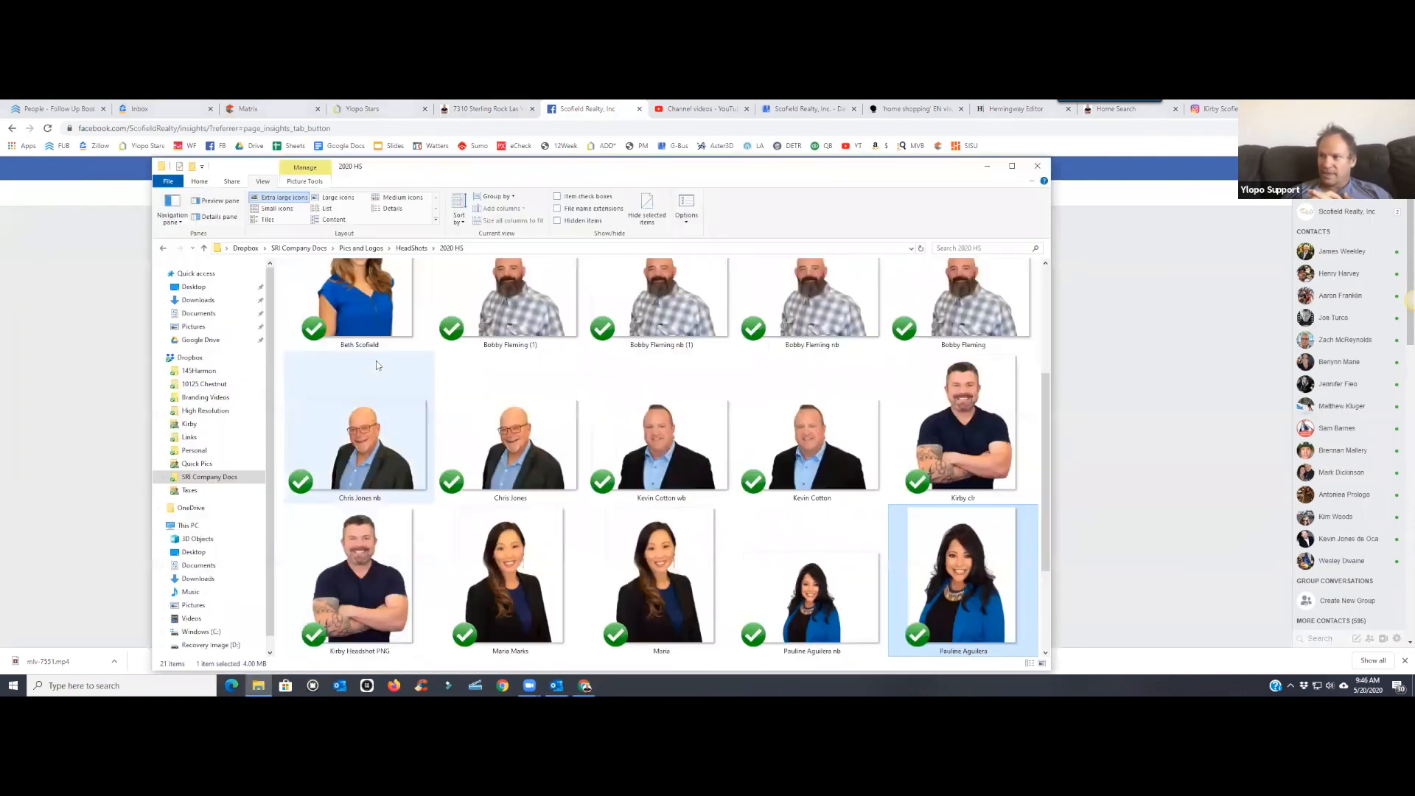
- View the Downloads folder in File Explorer, then close the window
click(214, 300)
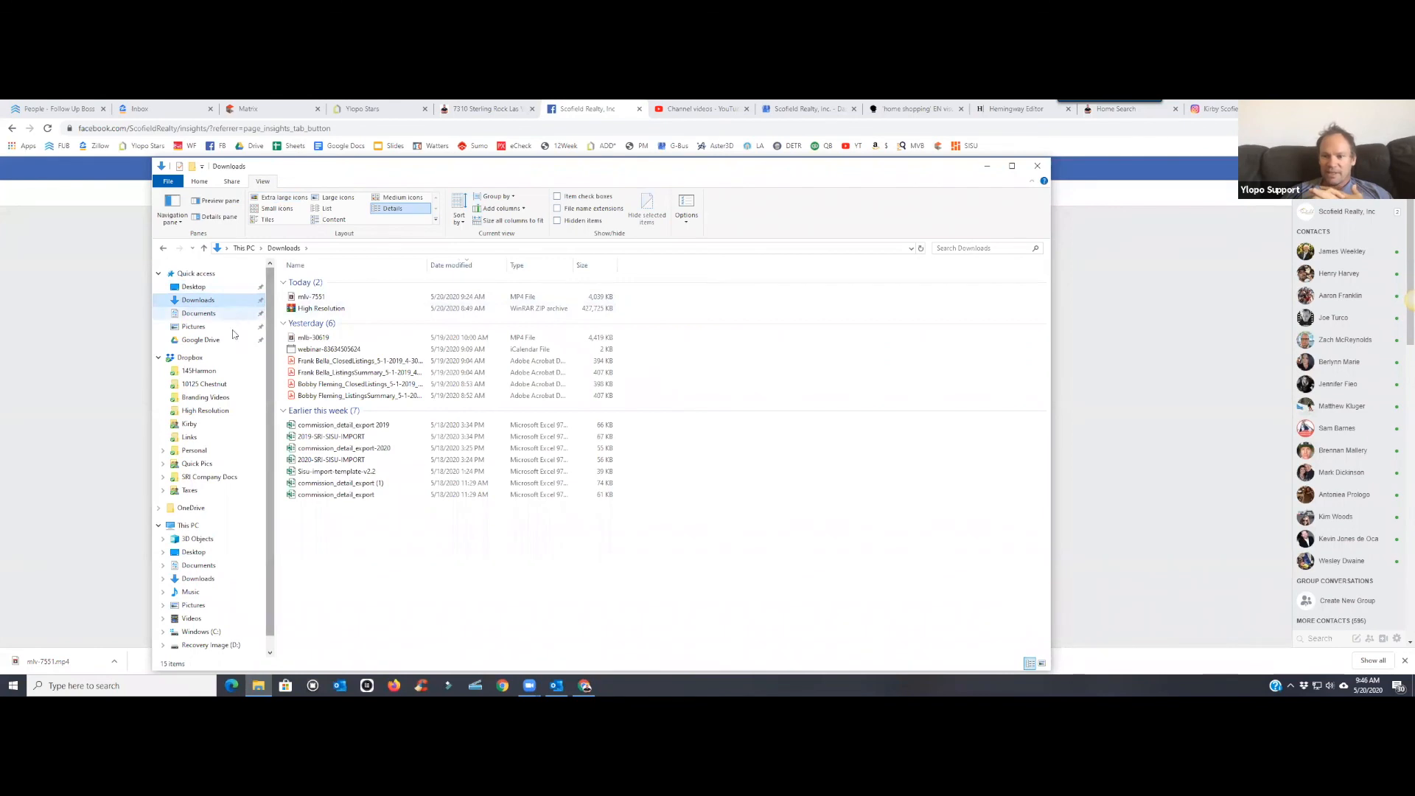
click(1037, 166)
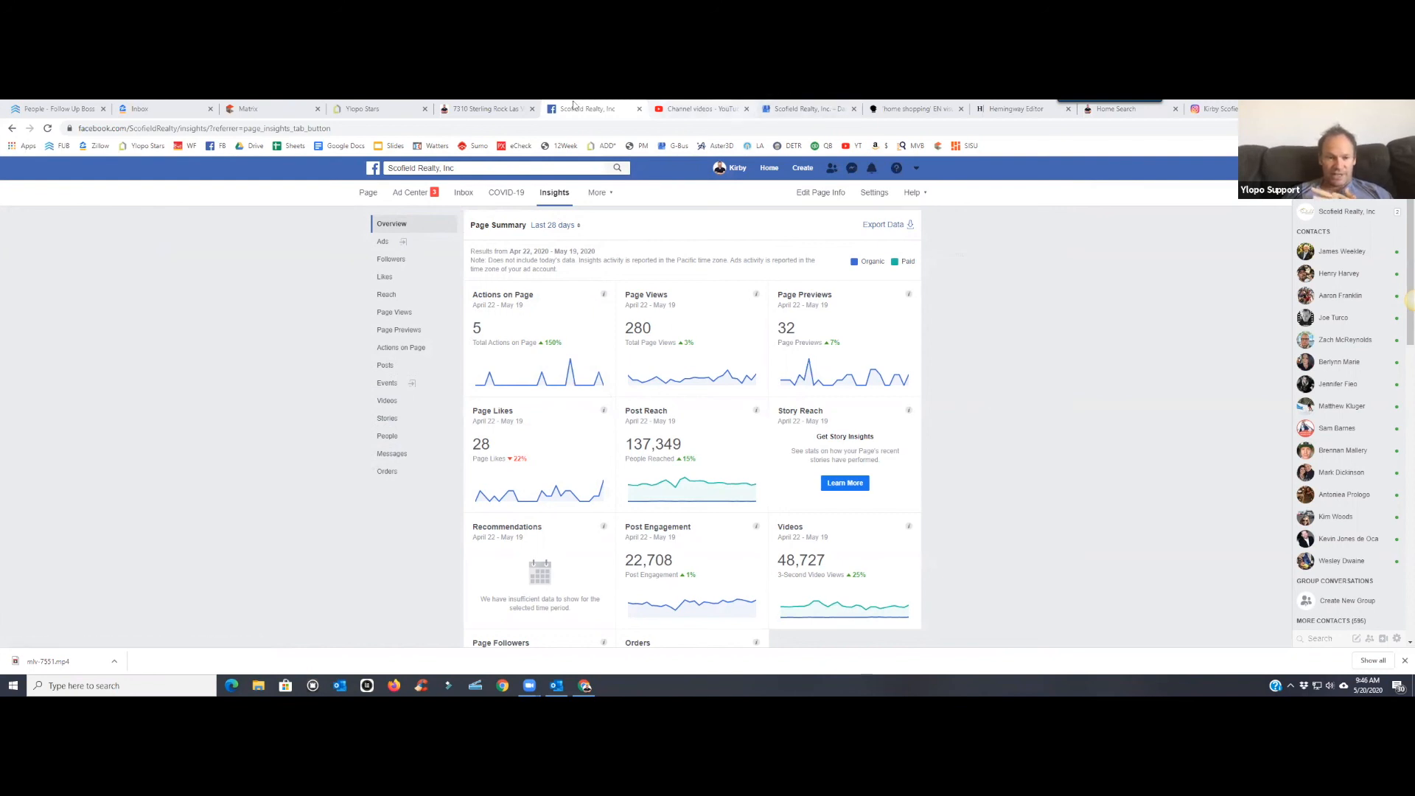
click(400, 110)
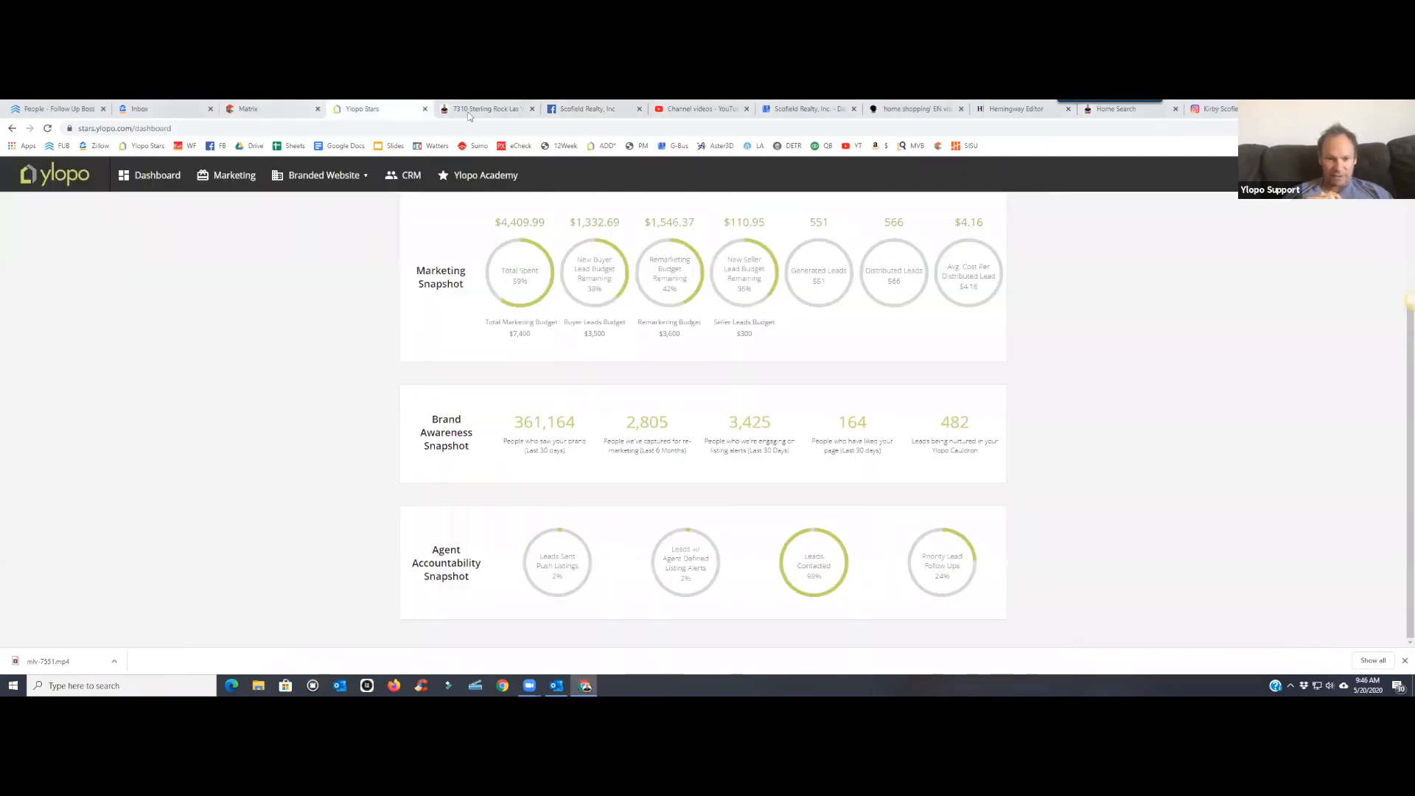
click(478, 109)
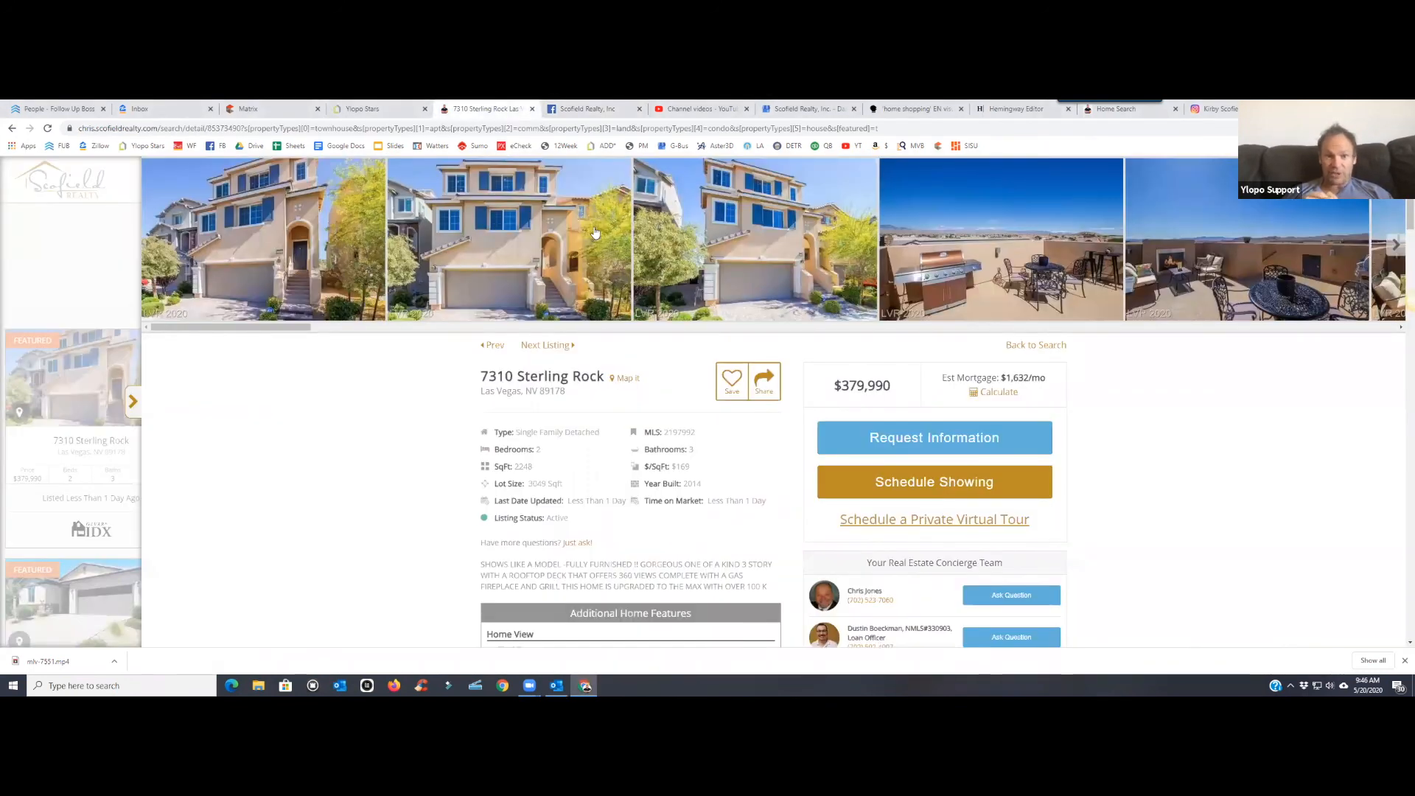
click(785, 112)
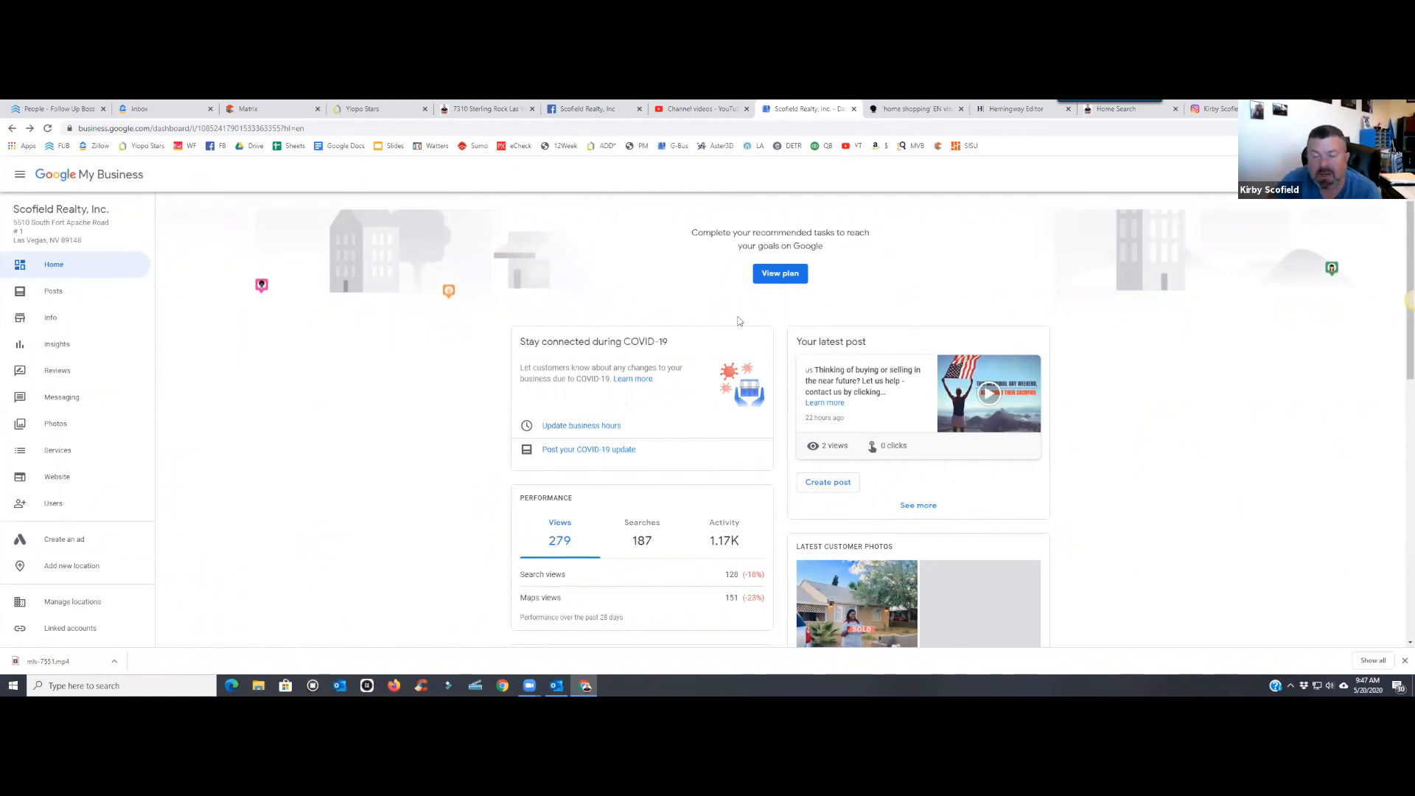
click(674, 110)
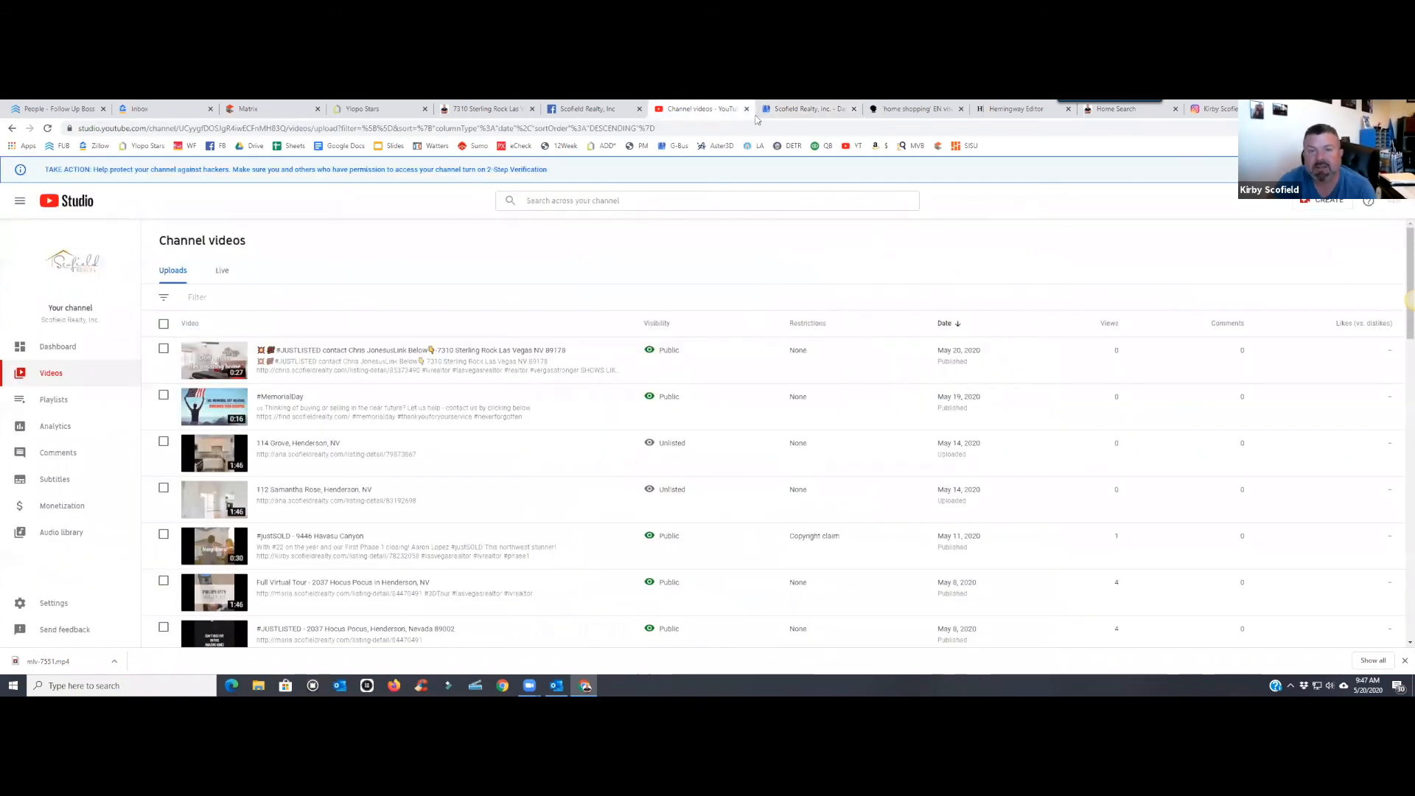
click(807, 109)
click(695, 112)
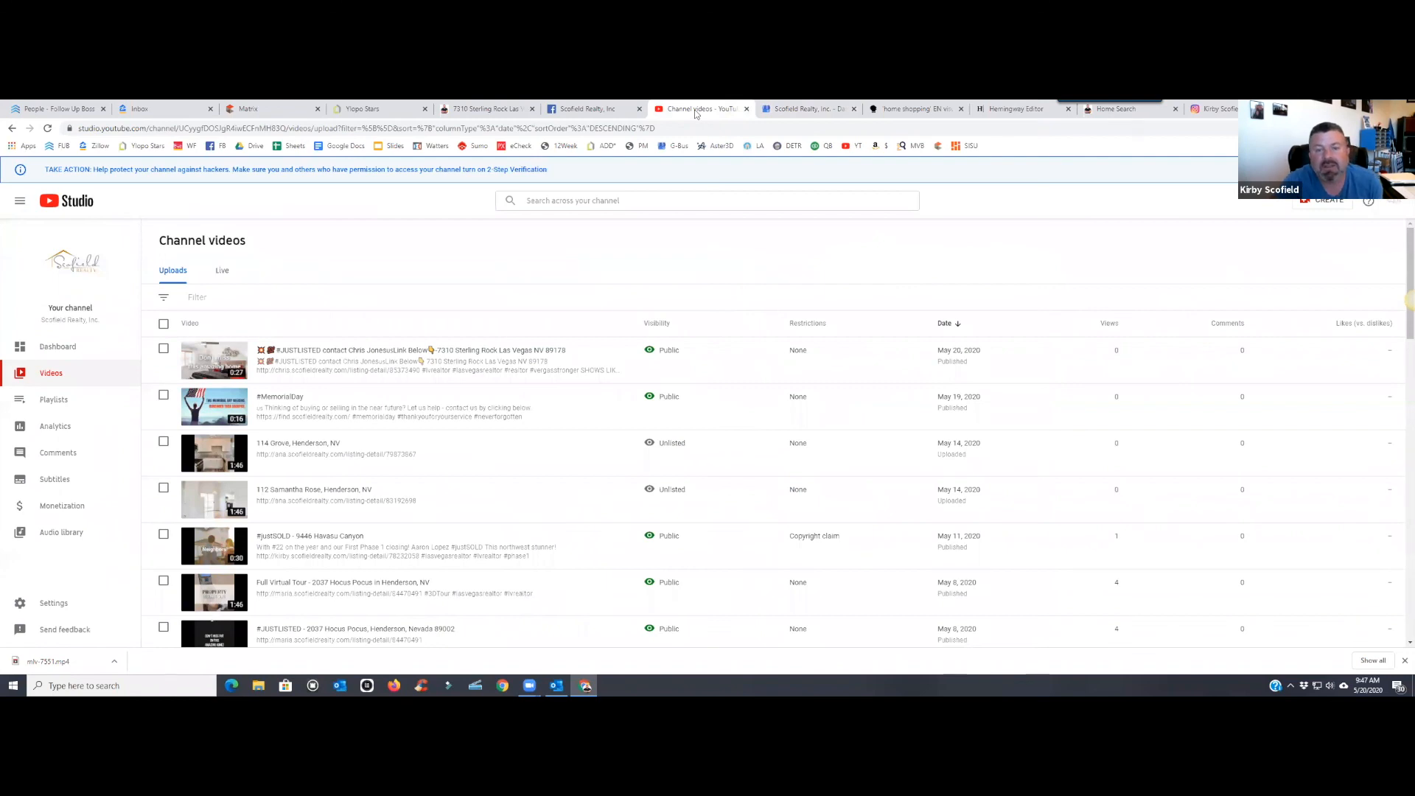
click(802, 110)
click(695, 110)
click(590, 109)
click(683, 110)
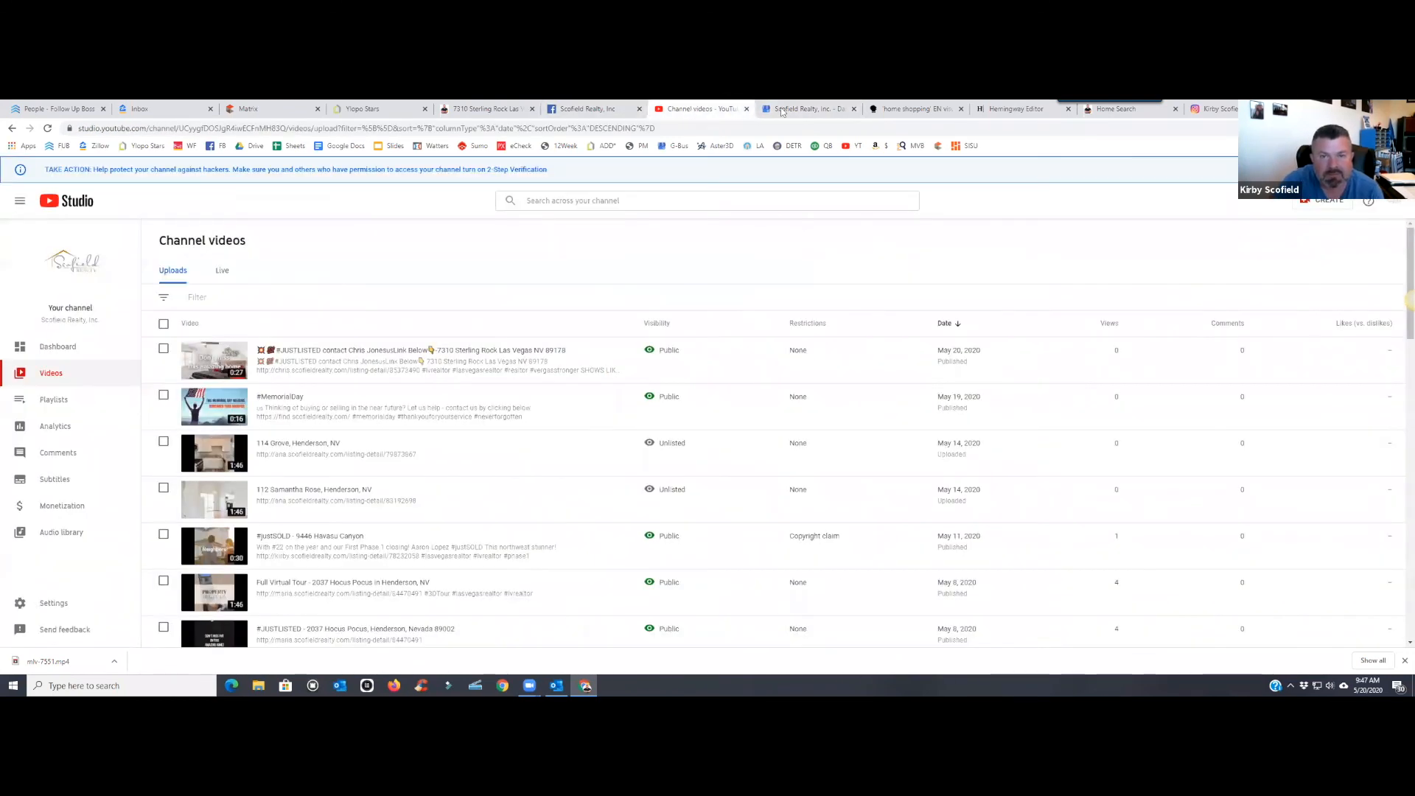
click(805, 109)
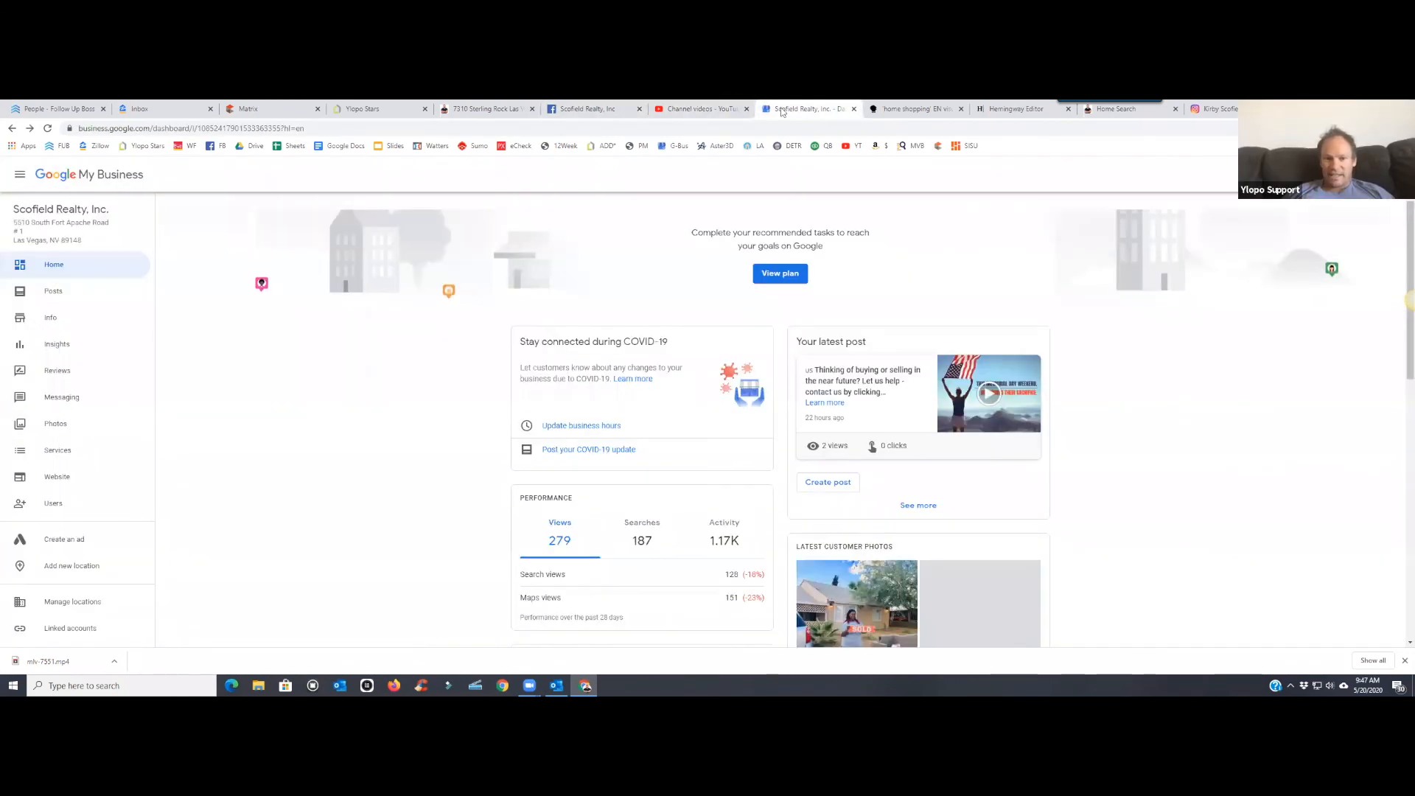
click(1216, 110)
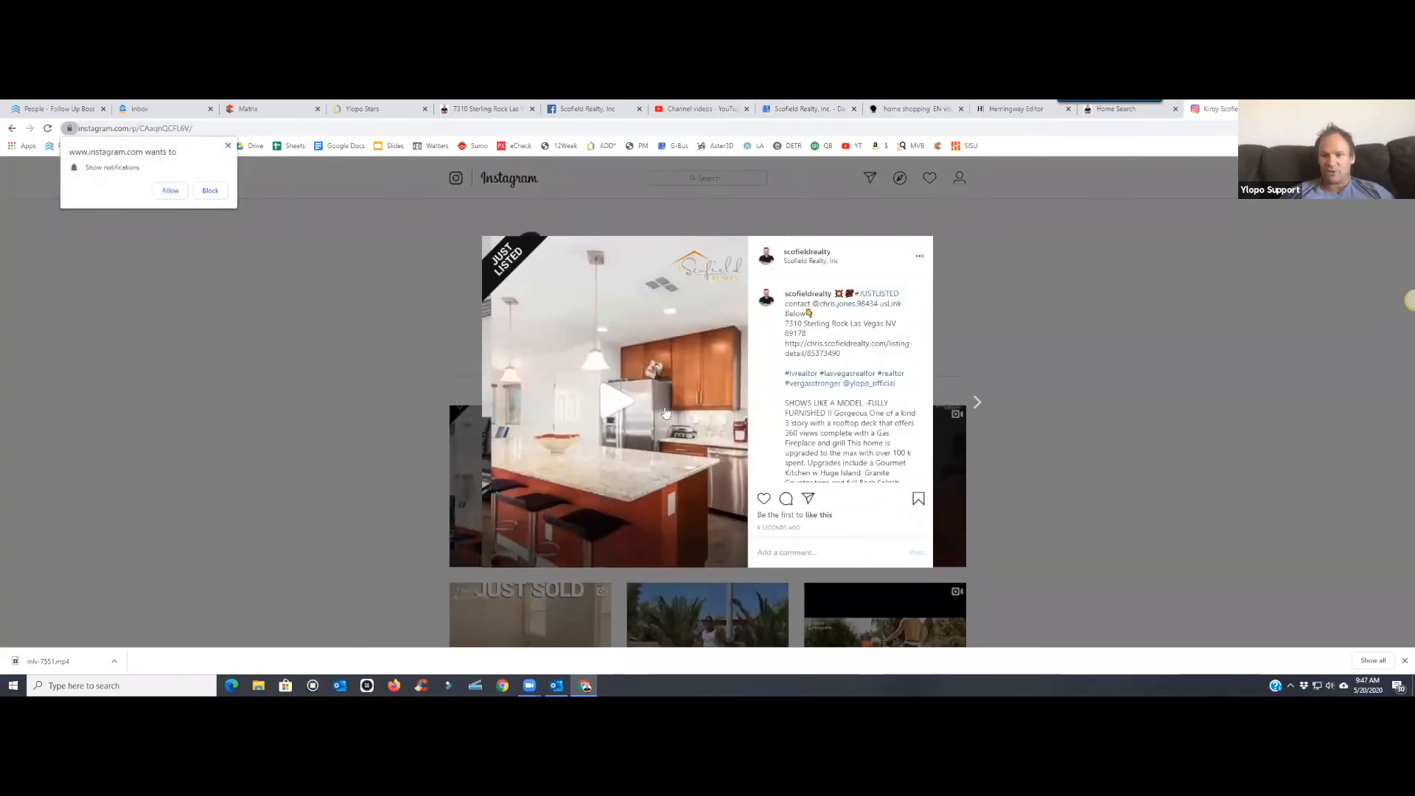